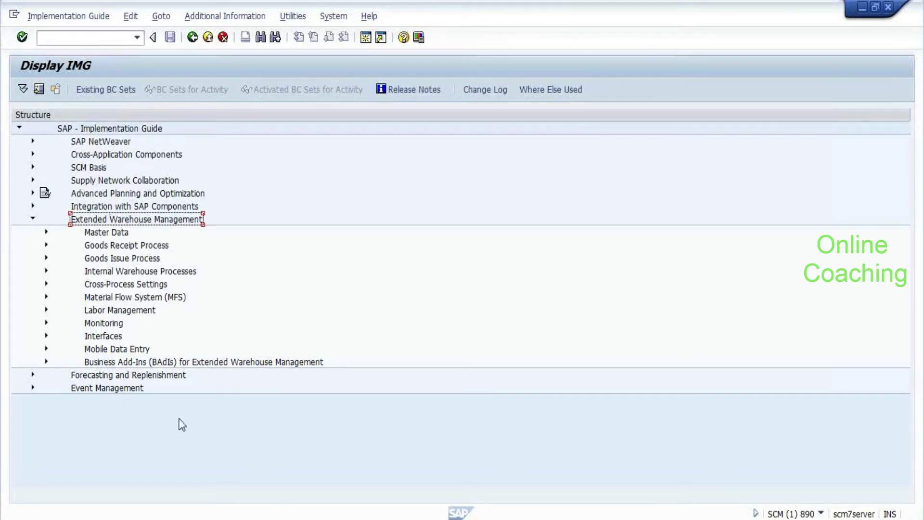
Step: Switch to the EWM workbook in Excel and examine the bins and their current status in the Addition to Existing Stock table
{"action": "mouse_move", "coordinate": [311, 518]}
{"action": "left_click", "coordinate": [311, 462]}
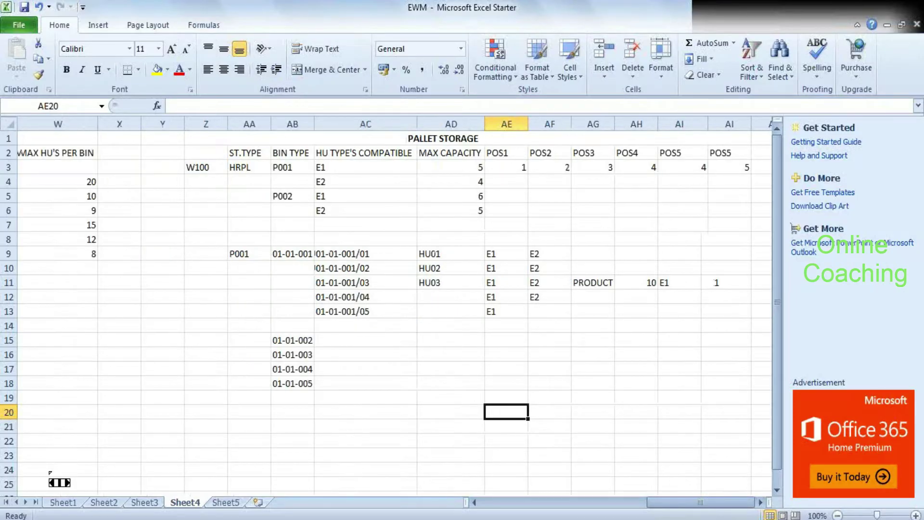
{"action": "scroll", "coordinate": [50, 473], "scroll_direction": "left", "scroll_amount": 10}
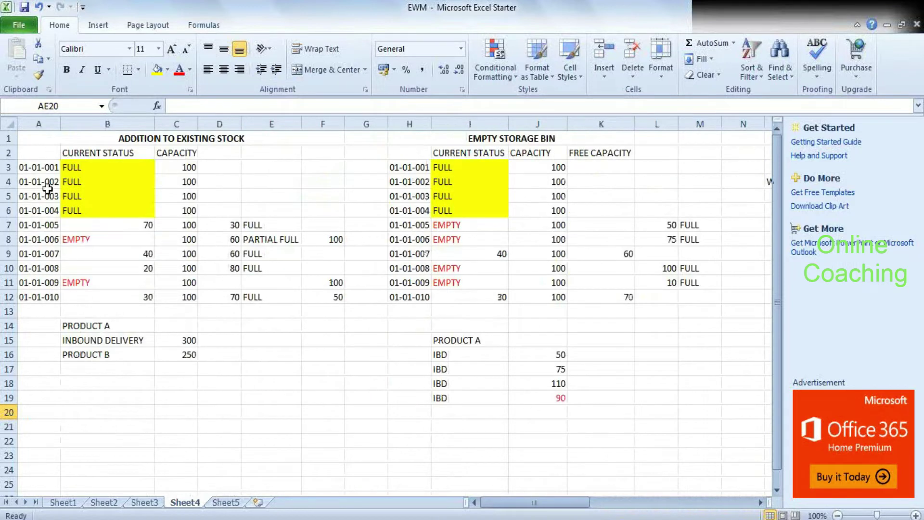
{"action": "left_click", "coordinate": [39, 166]}
{"action": "left_click_drag", "start_coordinate": [38, 167], "coordinate": [9, 293]}
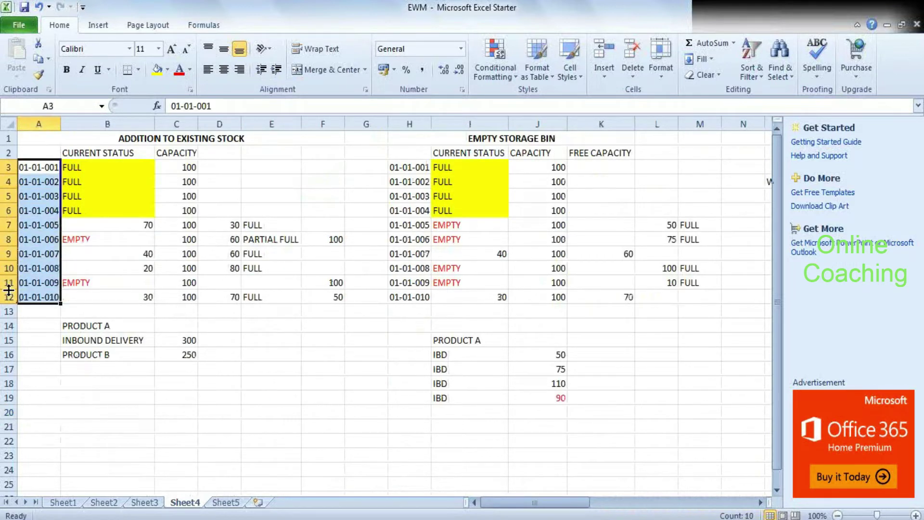
{"action": "left_click", "coordinate": [94, 169]}
{"action": "left_click", "coordinate": [89, 185]}
{"action": "left_click", "coordinate": [89, 197]}
{"action": "left_click", "coordinate": [90, 211]}
{"action": "left_click", "coordinate": [130, 239]}
{"action": "left_click", "coordinate": [123, 229]}
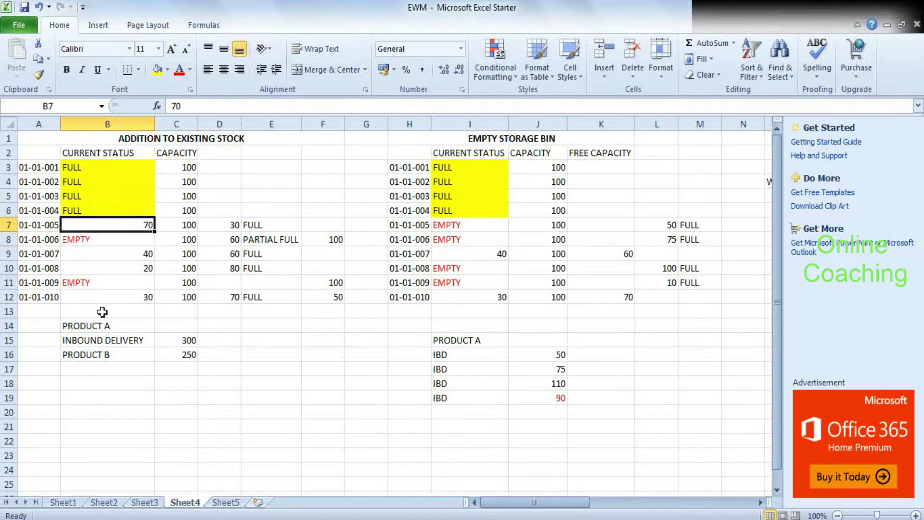
Step: Examine Product A's inbound delivery quantity and its allocation across the bins in the Addition to Existing Stock example
{"action": "left_click", "coordinate": [96, 326]}
{"action": "left_click", "coordinate": [91, 235]}
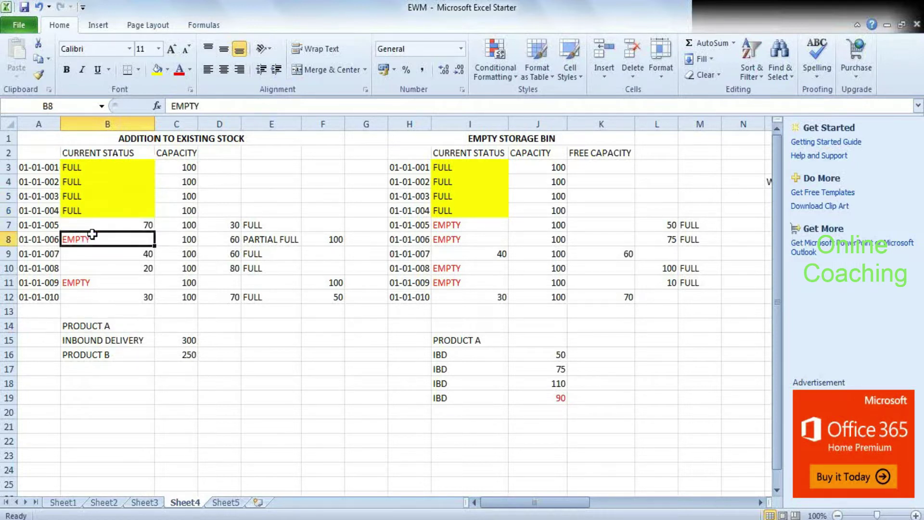
{"action": "left_click", "coordinate": [108, 280]}
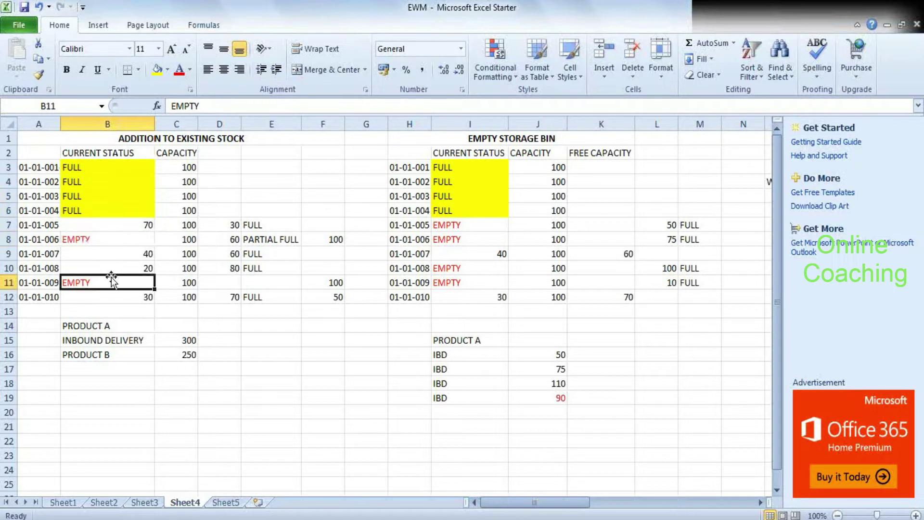
{"action": "left_click", "coordinate": [112, 301]}
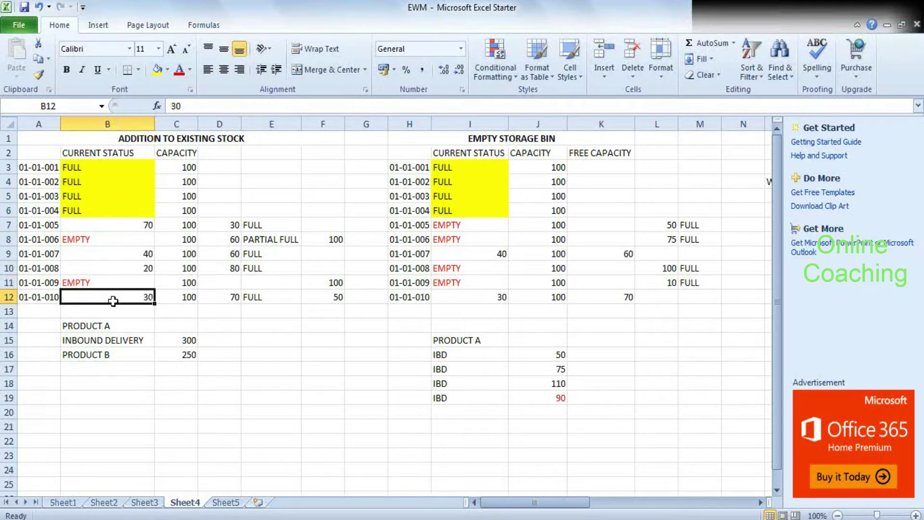
{"action": "left_click", "coordinate": [189, 342]}
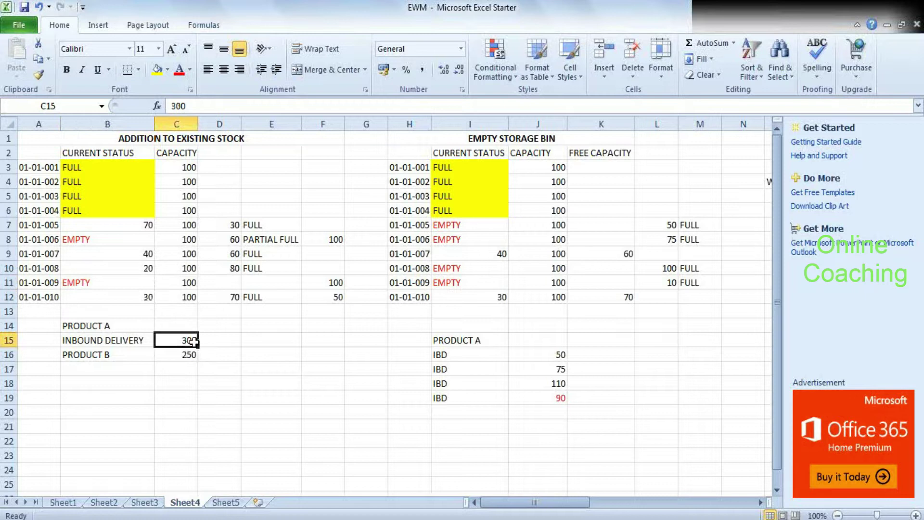
{"action": "scroll", "coordinate": [392, 278], "scroll_direction": "right", "scroll_amount": 1}
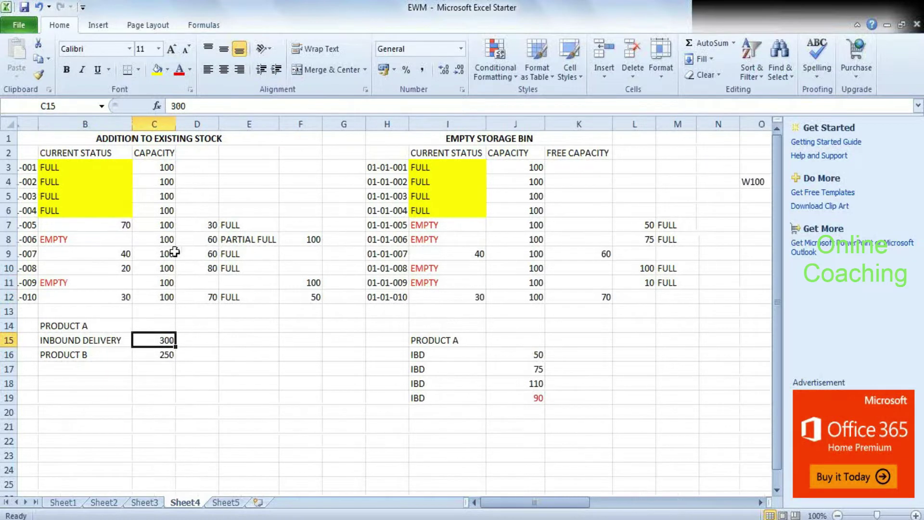
{"action": "scroll", "coordinate": [95, 268], "scroll_direction": "right", "scroll_amount": 3}
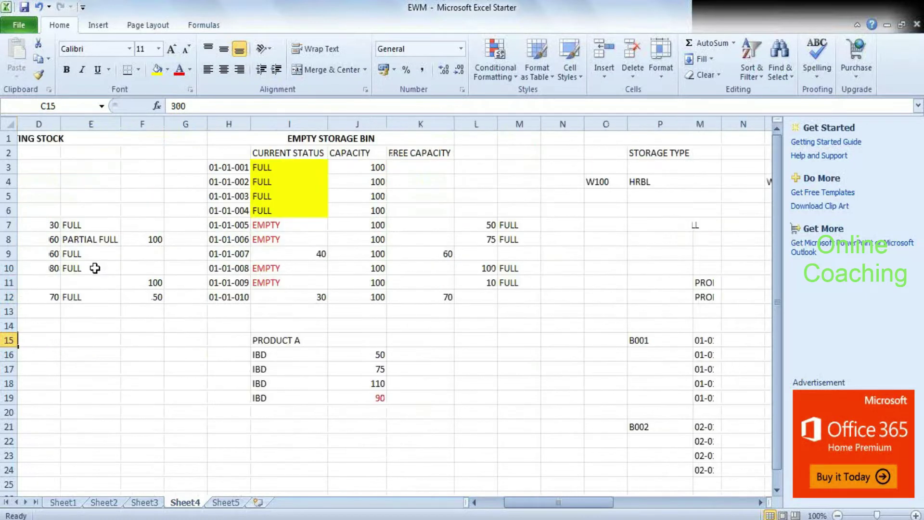
{"action": "scroll", "coordinate": [95, 268], "scroll_direction": "left", "scroll_amount": 3}
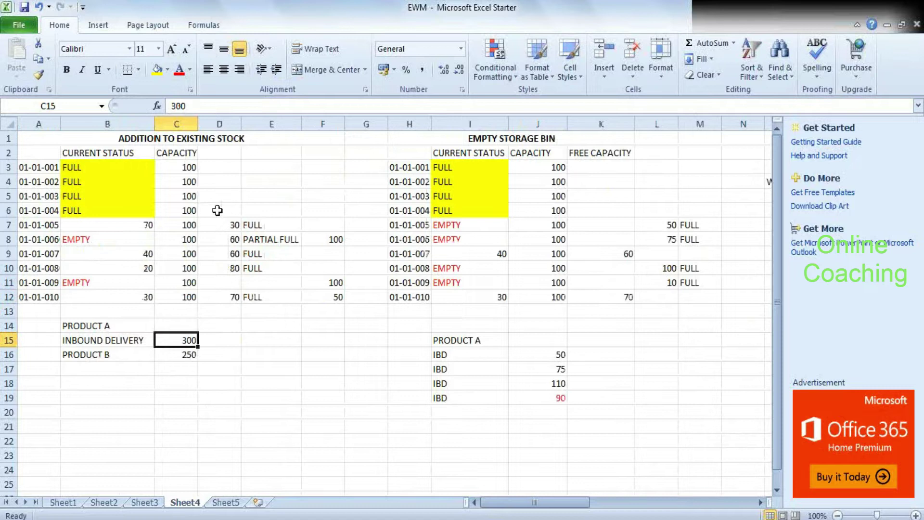
{"action": "left_click", "coordinate": [253, 237]}
{"action": "left_click", "coordinate": [308, 238]}
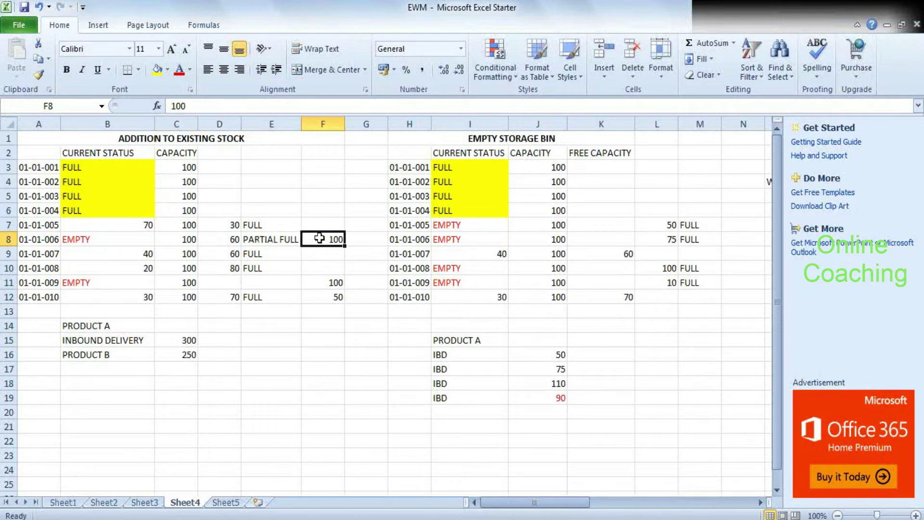
{"action": "left_click", "coordinate": [385, 266]}
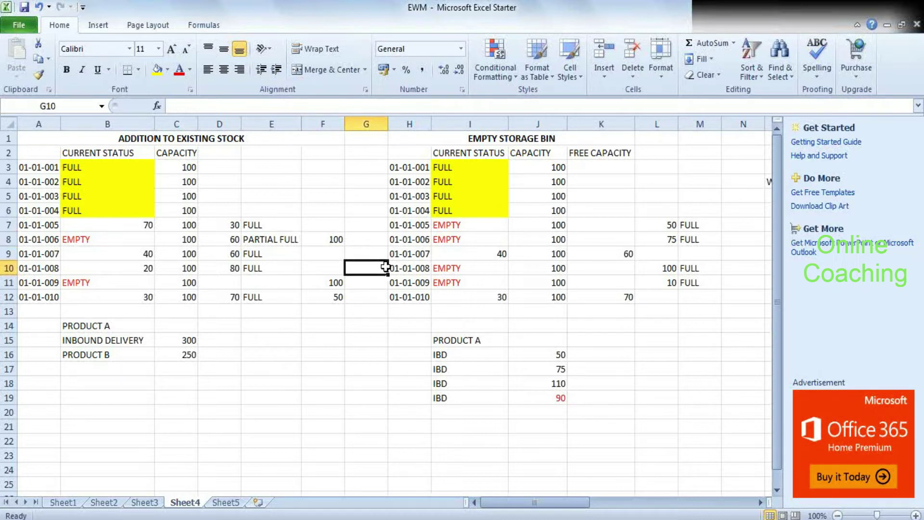
Step: Examine the Empty Storage Bin example and continue across the row to the Bulk Storage table
{"action": "key", "text": "Right"}
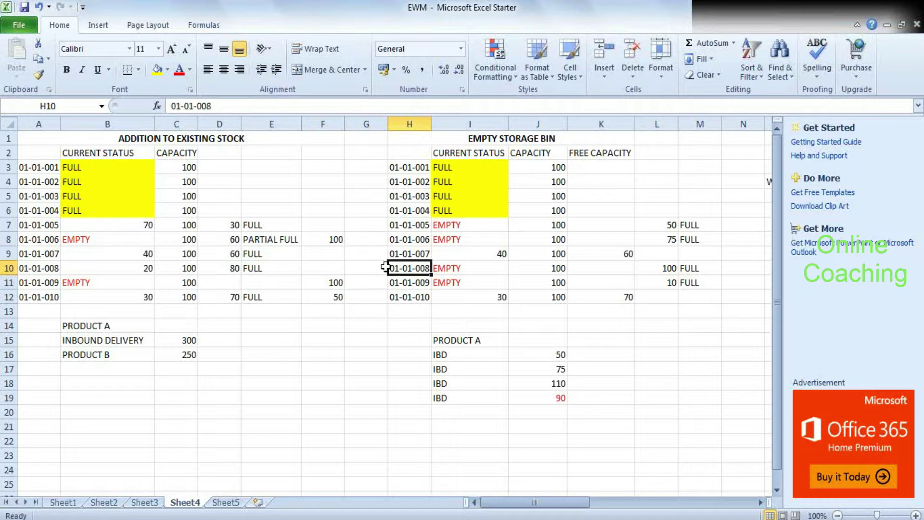
{"action": "key", "text": "Right"}
{"action": "key", "text": "Right"}
{"action": "key", "text": "Right"}
{"action": "key", "text": "Right"}
{"action": "key", "text": "Right"}
{"action": "key", "text": "Right"}
{"action": "key", "text": "Right"}
{"action": "key", "text": "Right"}
{"action": "key", "text": "Right"}
{"action": "key", "text": "Right"}
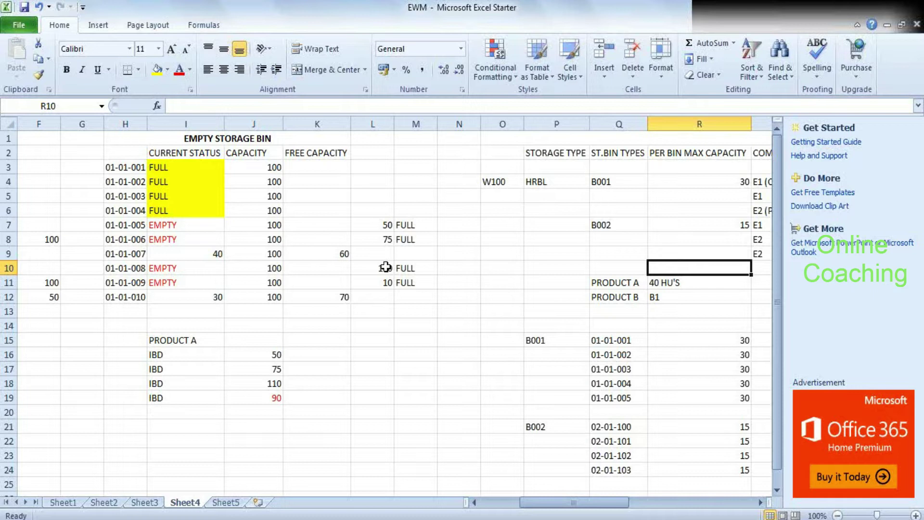
{"action": "key", "text": "Right"}
{"action": "key", "text": "Right"}
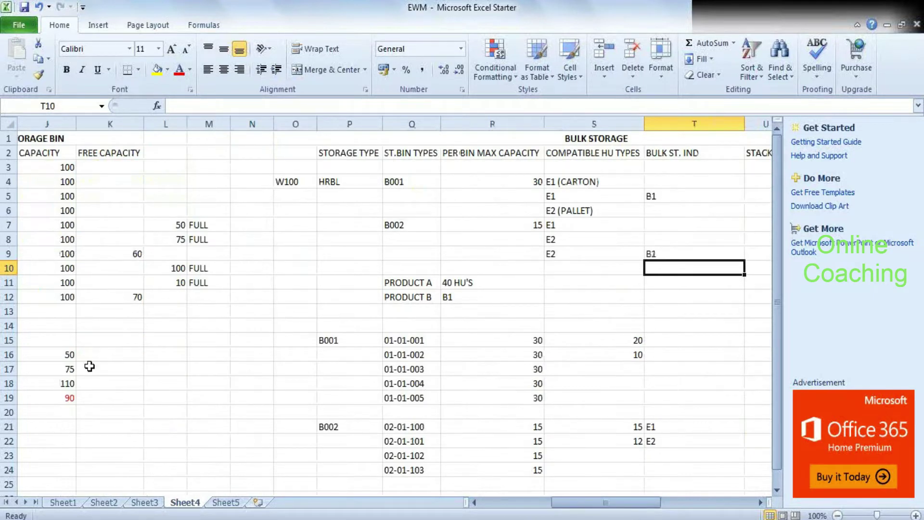
Step: Switch to the SAP implementation guide and expand Master Data under Extended Warehouse Management
{"action": "key", "text": "alt+Tab"}
{"action": "key", "text": "alt+Tab"}
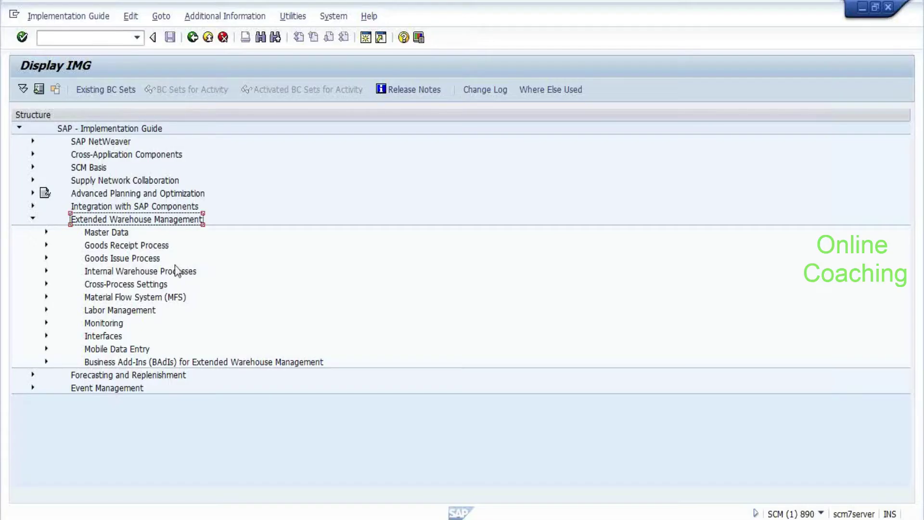
{"action": "left_click", "coordinate": [129, 234]}
{"action": "double_click", "coordinate": [129, 234]}
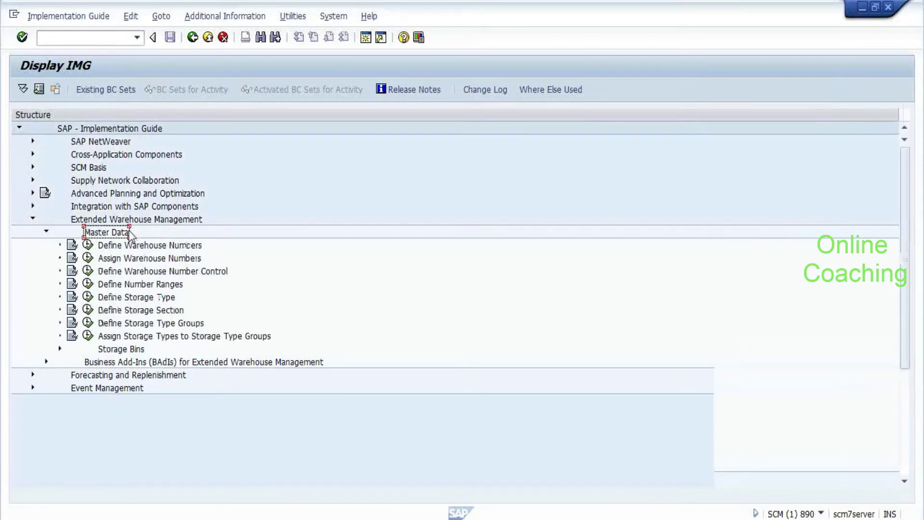
Step: Run the Define Storage Type activity and display the details of storage type 0050, Fixed Bin Storage, in warehouse 0001
{"action": "key", "text": "Down"}
{"action": "key", "text": "Down"}
{"action": "key", "text": "Down"}
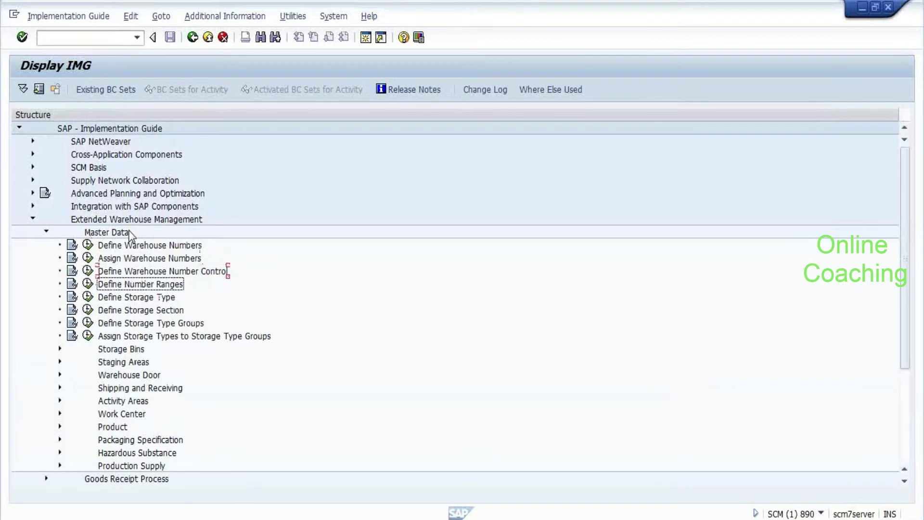
{"action": "key", "text": "Up"}
{"action": "key", "text": "Down"}
{"action": "key", "text": "Down"}
{"action": "key", "text": "Down"}
{"action": "key", "text": "Left"}
{"action": "key", "text": "Return"}
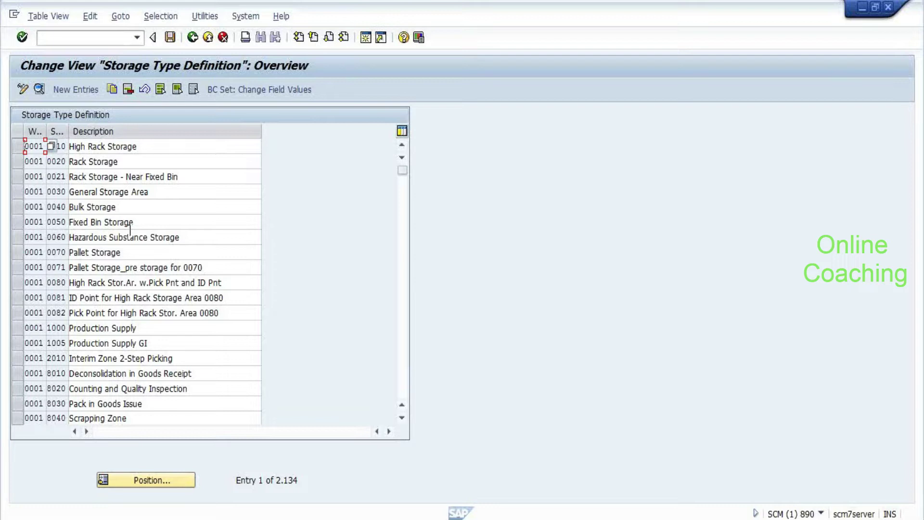
{"action": "double_click", "coordinate": [52, 222]}
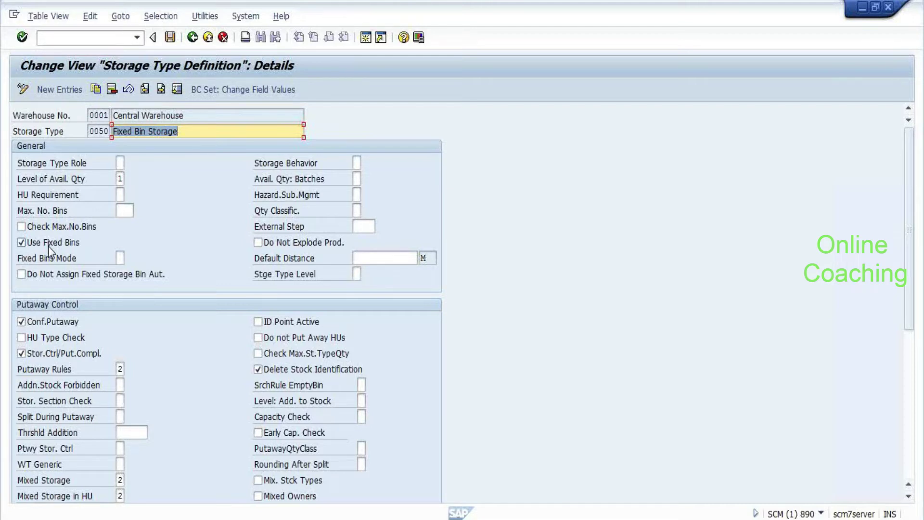
Step: Switch back to the EWM workbook and review the Bulk Storage stack columns, returning to the Addition to Existing Stock table
{"action": "key", "text": "alt+Tab"}
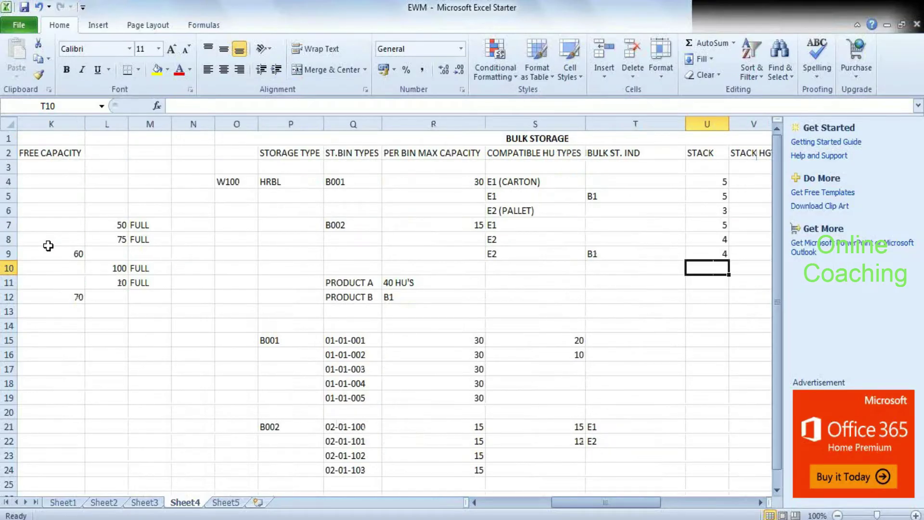
{"action": "key", "text": "Right"}
{"action": "key", "text": "Right"}
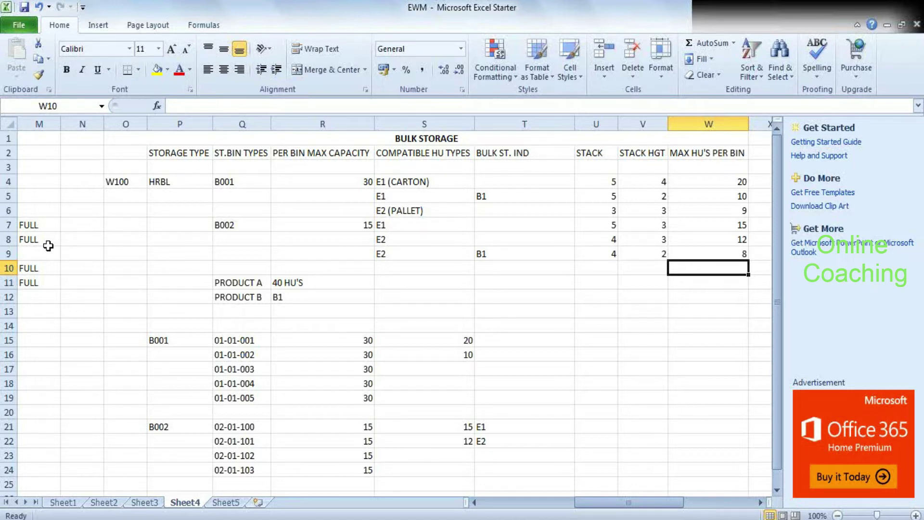
{"action": "scroll", "coordinate": [48, 246], "scroll_direction": "left", "scroll_amount": 3}
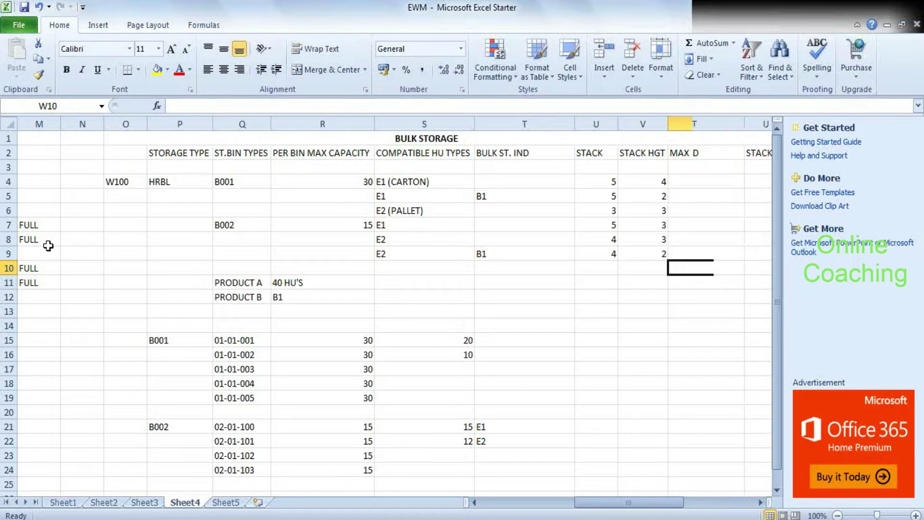
{"action": "scroll", "coordinate": [48, 246], "scroll_direction": "left", "scroll_amount": 4}
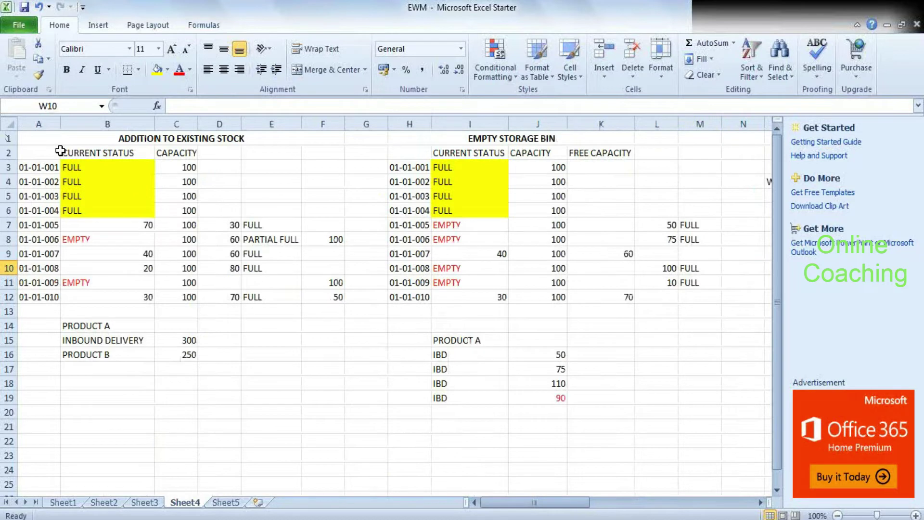
Step: Examine the Bulk Storage table for storage type HRBL and its list of bins of type B001
{"action": "left_click", "coordinate": [151, 185]}
{"action": "key", "text": "Right"}
{"action": "key", "text": "Right"}
{"action": "key", "text": "Right"}
{"action": "key", "text": "Right"}
{"action": "key", "text": "Right"}
{"action": "key", "text": "Right"}
{"action": "key", "text": "Right"}
{"action": "key", "text": "Right"}
{"action": "key", "text": "Right"}
{"action": "key", "text": "Right"}
{"action": "key", "text": "Right"}
{"action": "key", "text": "Right"}
{"action": "key", "text": "Right"}
{"action": "key", "text": "Right"}
{"action": "key", "text": "Right"}
{"action": "key", "text": "Right"}
{"action": "key", "text": "Right"}
{"action": "key", "text": "Right"}
{"action": "key", "text": "Right"}
{"action": "key", "text": "Right"}
{"action": "key", "text": "Right"}
{"action": "key", "text": "Right"}
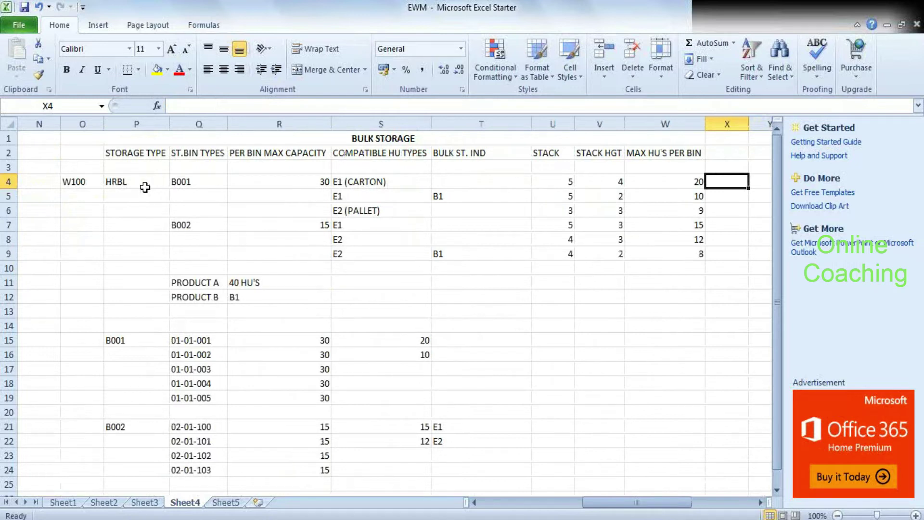
{"action": "left_click", "coordinate": [141, 183]}
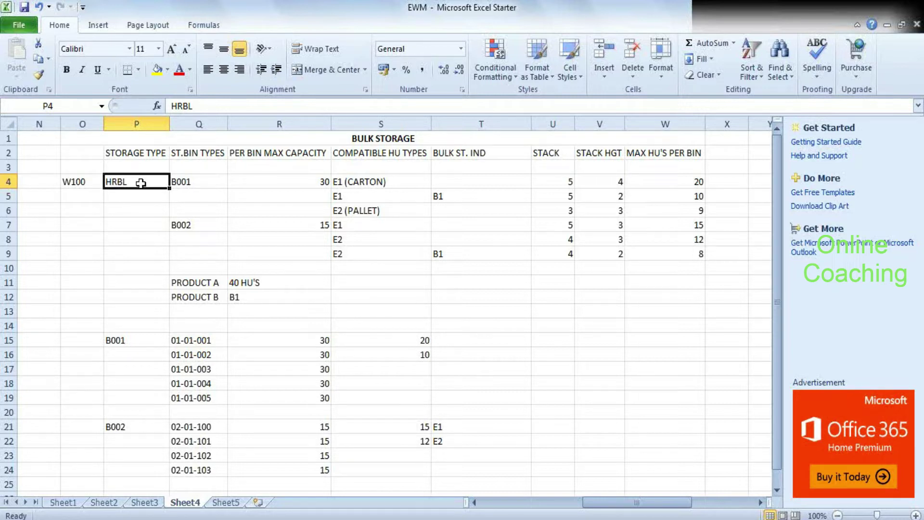
{"action": "left_click", "coordinate": [219, 355]}
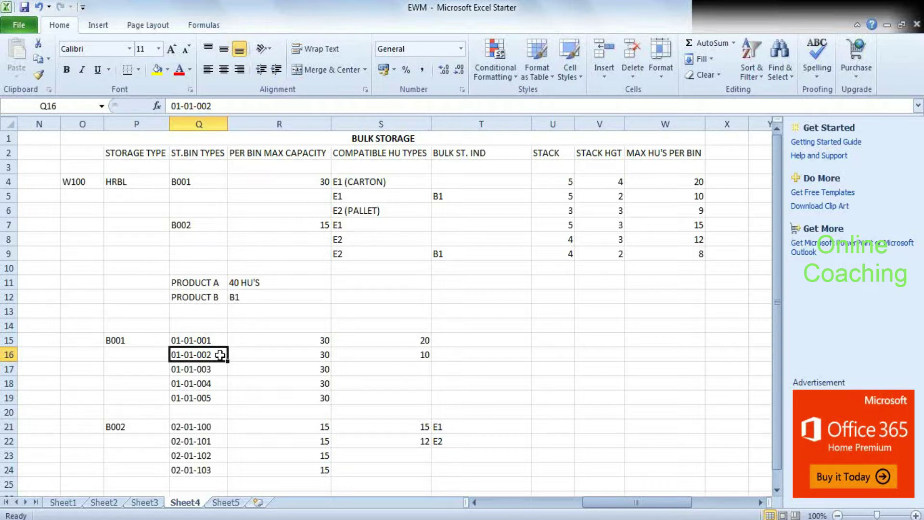
Step: Examine the Pallet Storage table's compatible HU types for P001 and P002 and the positions of bin 01-01-001
{"action": "scroll", "coordinate": [220, 355], "scroll_direction": "right", "scroll_amount": 1}
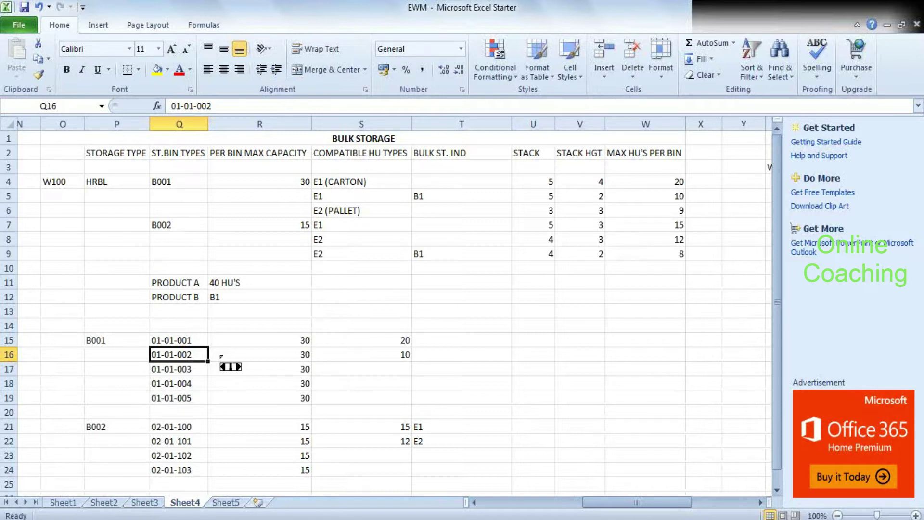
{"action": "scroll", "coordinate": [221, 356], "scroll_direction": "right", "scroll_amount": 10}
{"action": "scroll", "coordinate": [221, 356], "scroll_direction": "left", "scroll_amount": 5}
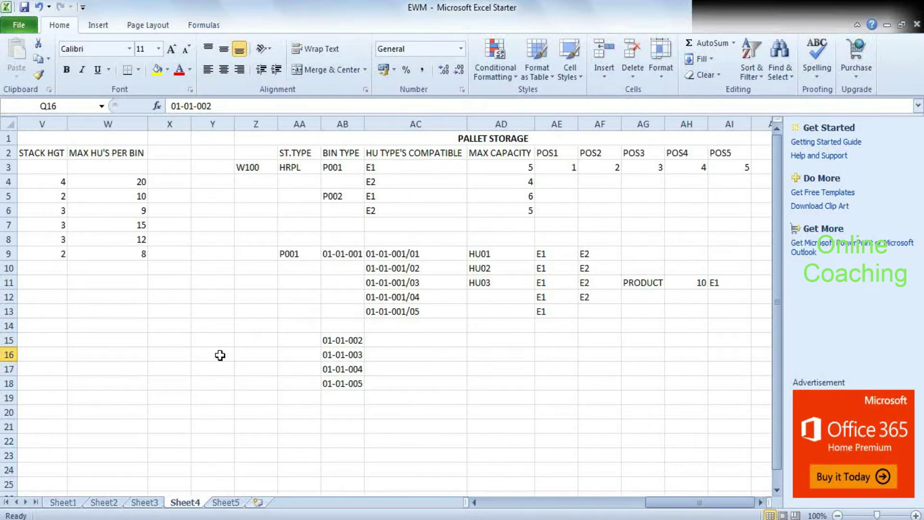
{"action": "left_click", "coordinate": [220, 355]}
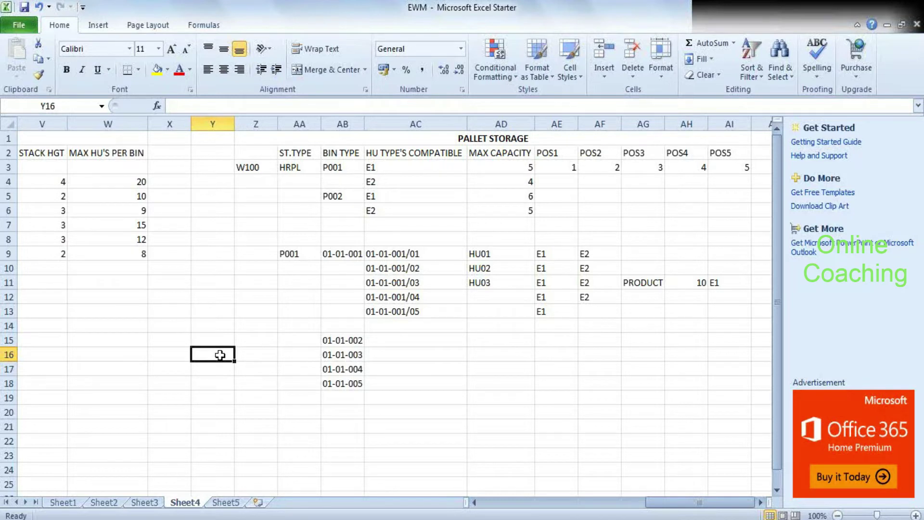
{"action": "scroll", "coordinate": [220, 355], "scroll_direction": "right", "scroll_amount": 2}
{"action": "left_click", "coordinate": [220, 356]}
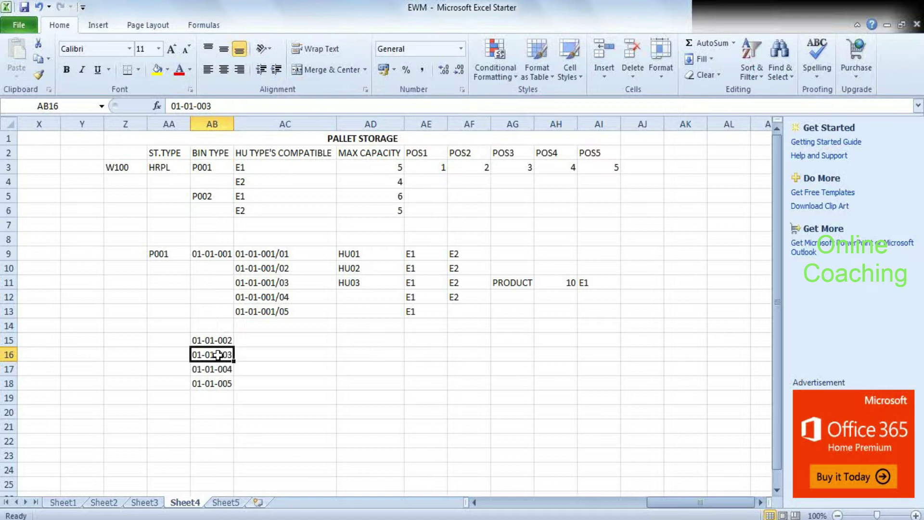
{"action": "left_click", "coordinate": [280, 171]}
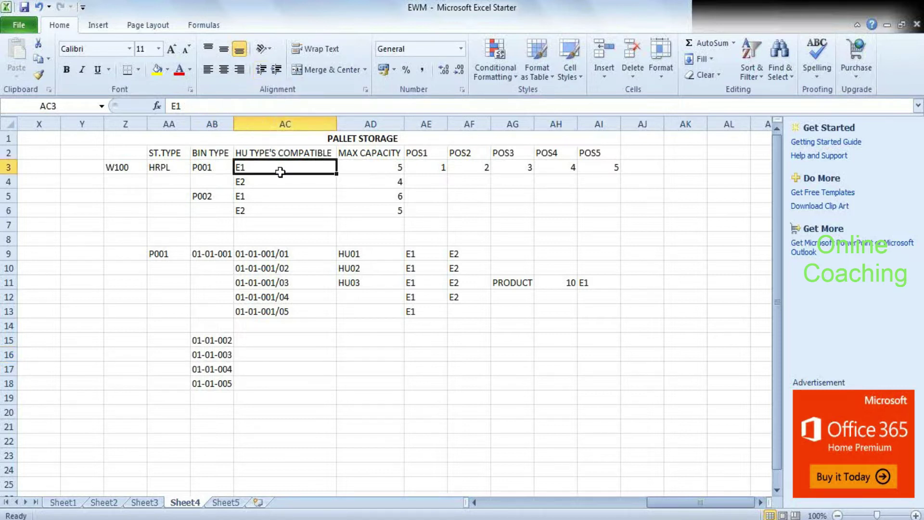
{"action": "left_click", "coordinate": [301, 212]}
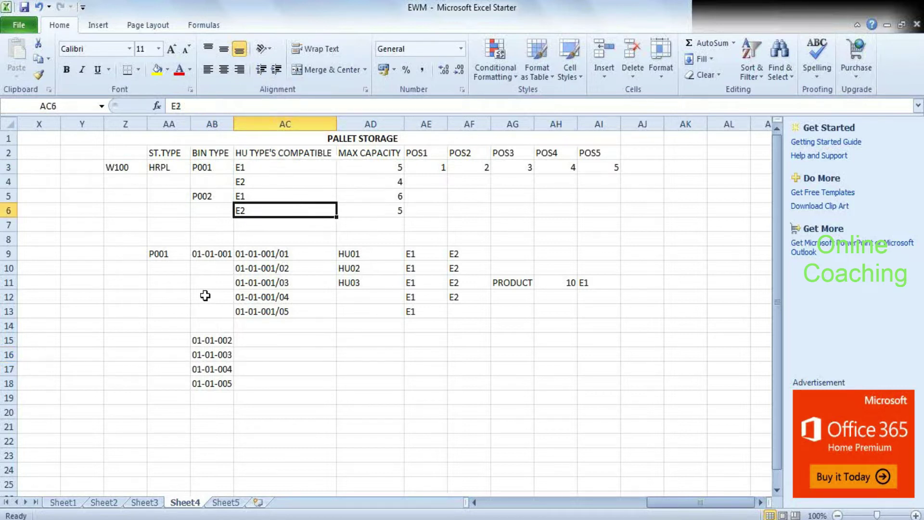
{"action": "left_click", "coordinate": [212, 254]}
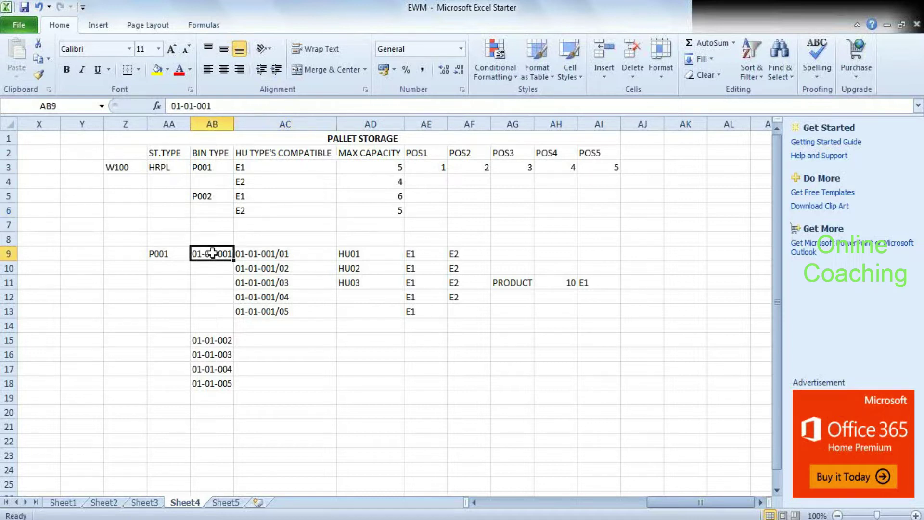
Step: Review bin 01-01-001 of bin type P001 in the Pallet Storage table
{"action": "left_click", "coordinate": [153, 254]}
{"action": "left_click", "coordinate": [220, 241]}
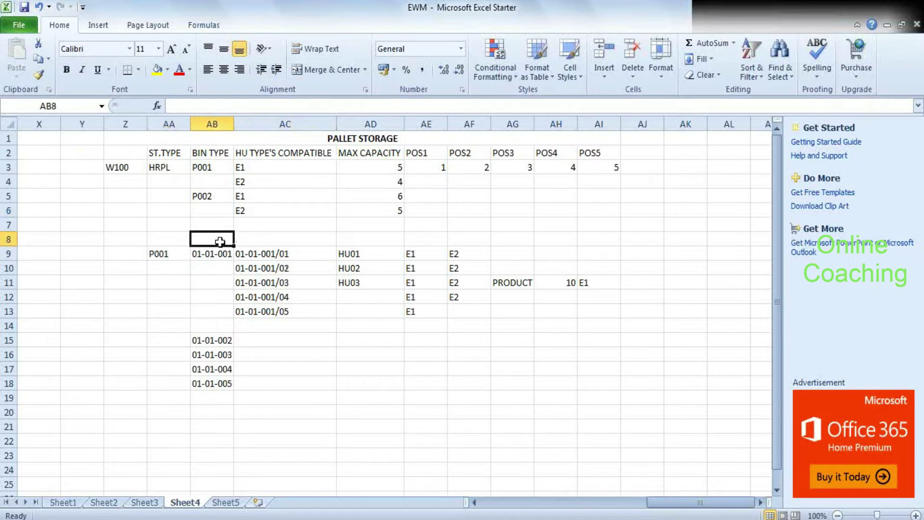
{"action": "left_click", "coordinate": [217, 252]}
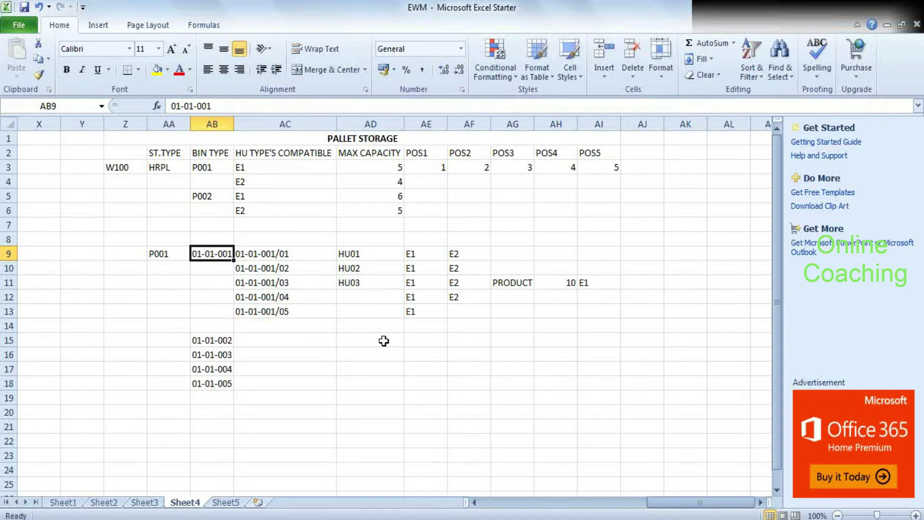
Step: Switch to the SAP window and leave the Storage Type Definition view, going back to the Implementation Guide
{"action": "key", "text": "alt+Tab"}
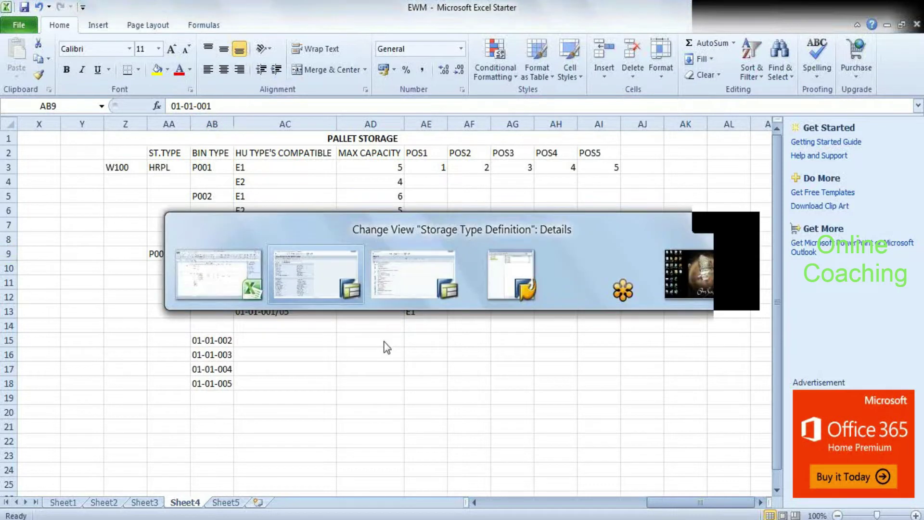
{"action": "key", "text": "F3"}
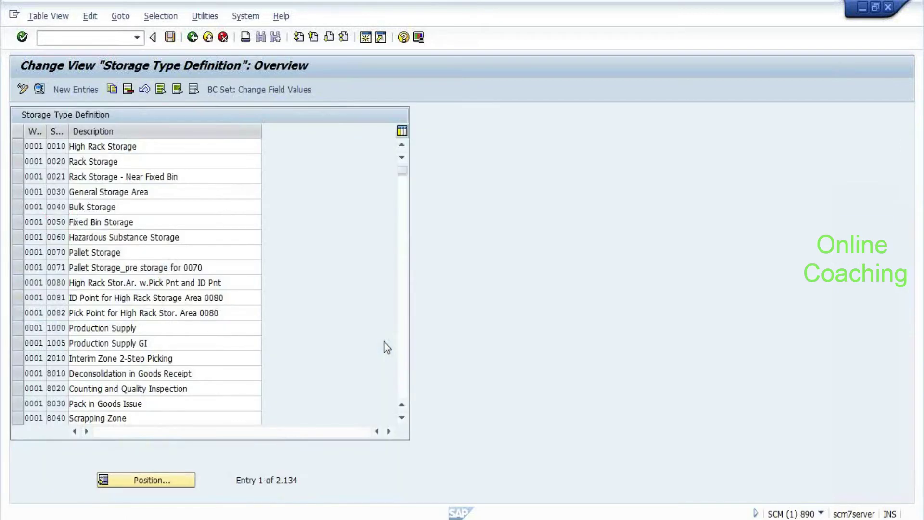
{"action": "key", "text": "F3"}
Step: Expand Storage Bins, run the Define Storage Bin Structure activity, and accept displaying the locked data
{"action": "key", "text": "Down"}
{"action": "key", "text": "Down"}
{"action": "key", "text": "Down"}
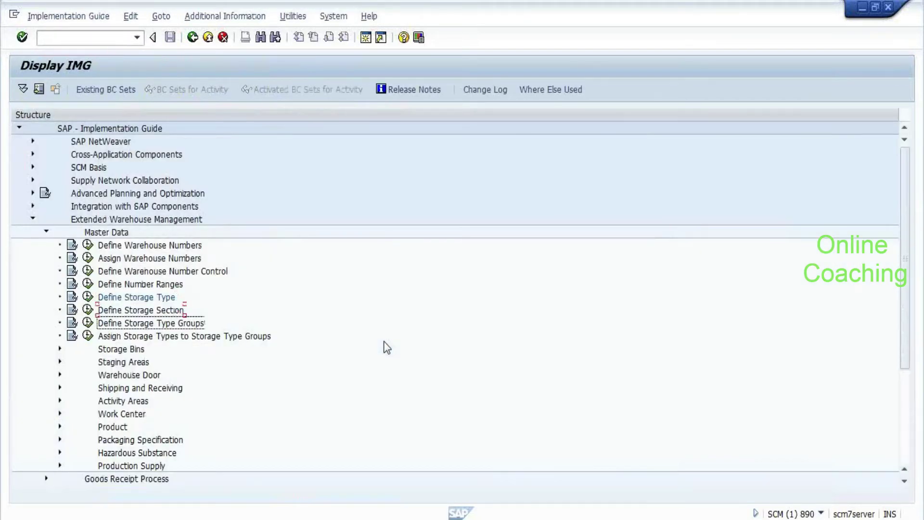
{"action": "key", "text": "Right"}
{"action": "key", "text": "Down"}
{"action": "key", "text": "Down"}
{"action": "key", "text": "Down"}
{"action": "key", "text": "Down"}
{"action": "key", "text": "Up"}
{"action": "key", "text": "Down"}
{"action": "key", "text": "Return"}
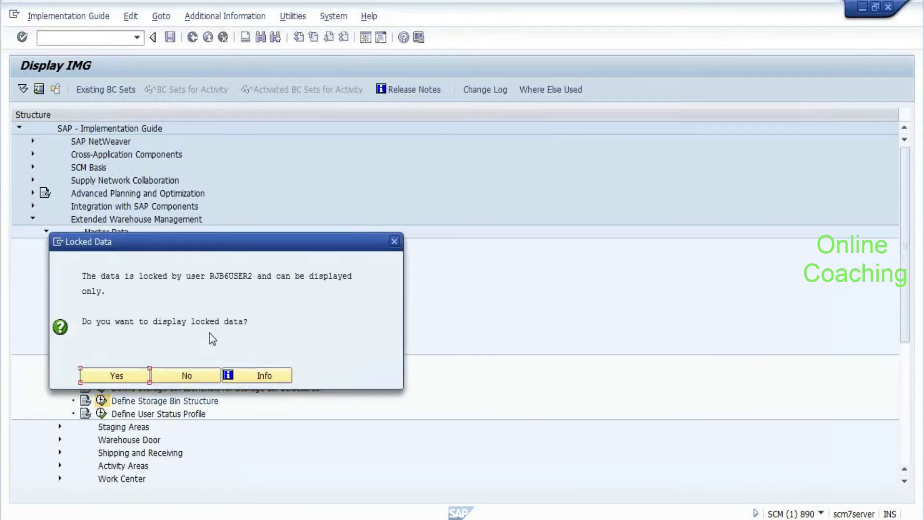
{"action": "left_click", "coordinate": [97, 377]}
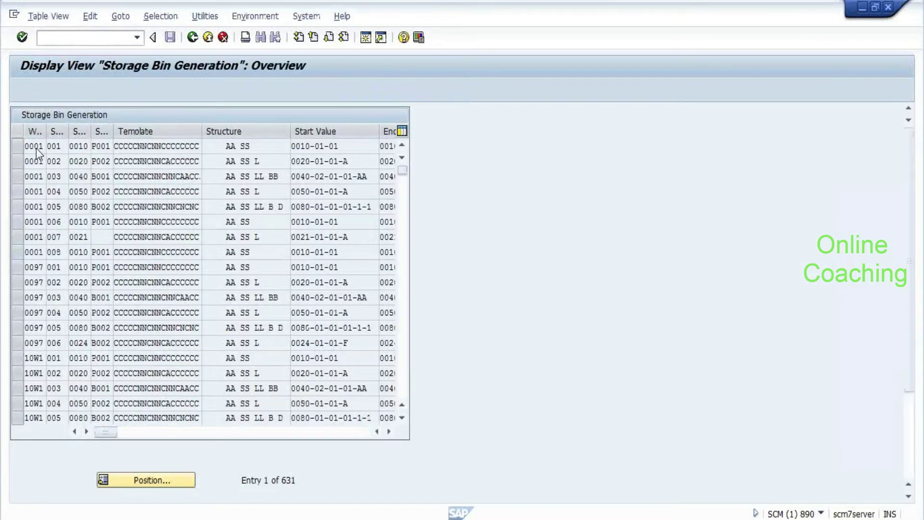
Step: Examine the maximum weight and total capacity fields of warehouse 0001's first bin generation entry, then return to the Implementation Guide
{"action": "double_click", "coordinate": [36, 148]}
{"action": "scroll", "coordinate": [310, 212], "scroll_direction": "down", "scroll_amount": 3}
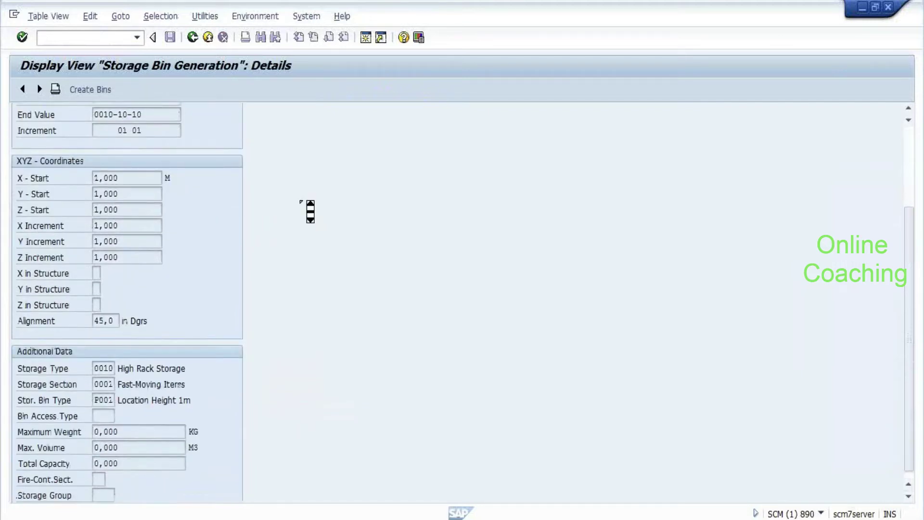
{"action": "scroll", "coordinate": [311, 212], "scroll_direction": "down", "scroll_amount": 1}
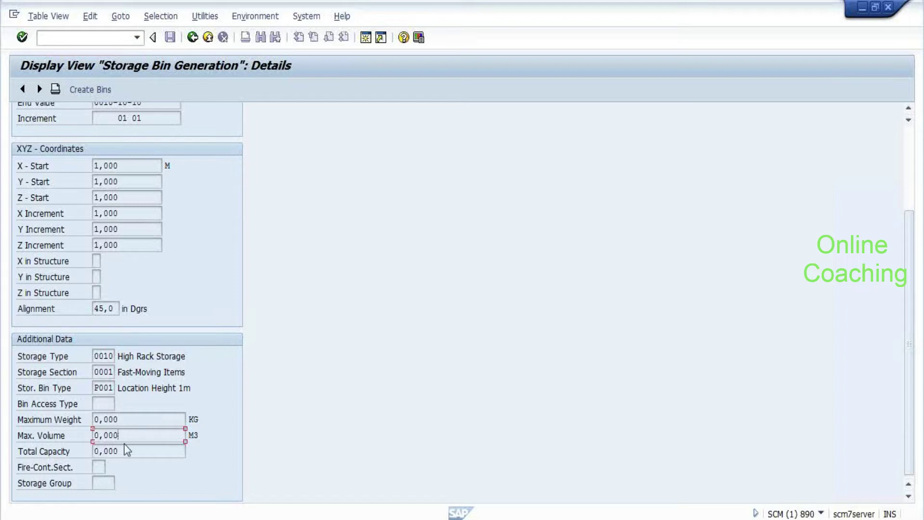
{"action": "left_click", "coordinate": [131, 415]}
{"action": "left_click", "coordinate": [133, 452]}
{"action": "left_click", "coordinate": [193, 38]}
{"action": "left_click", "coordinate": [192, 38]}
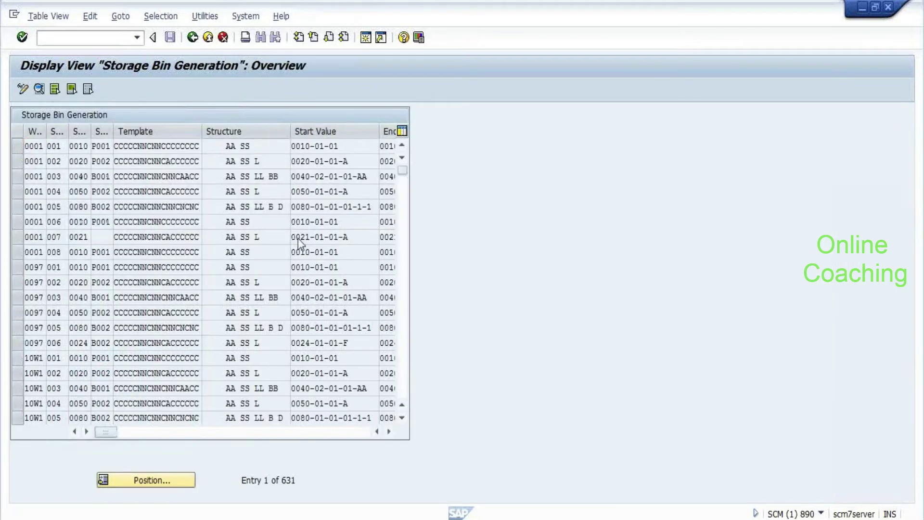
Step: Run Define Storage Bin Types, examine the maximum capacity field of bin type B001 in warehouse 0001, and go back
{"action": "key", "text": "Up"}
{"action": "key", "text": "Up"}
{"action": "key", "text": "Up"}
{"action": "key", "text": "Left"}
{"action": "key", "text": "Return"}
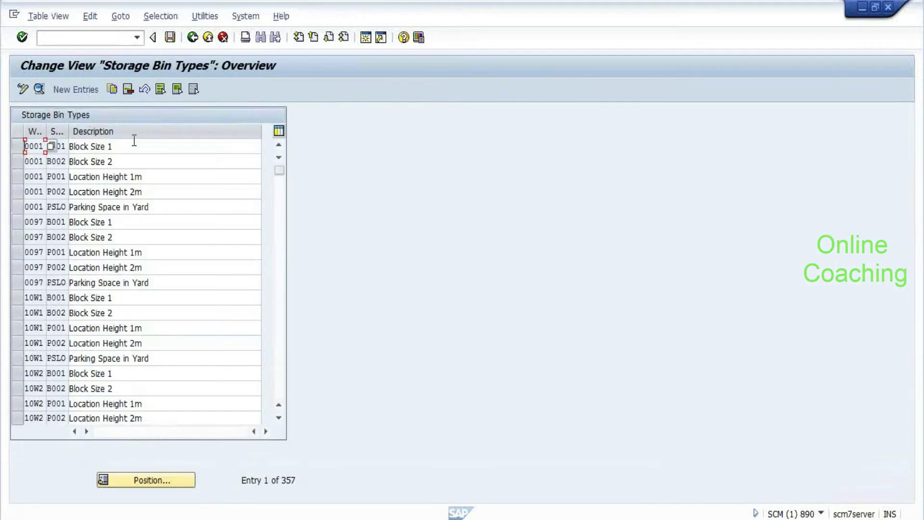
{"action": "double_click", "coordinate": [30, 145]}
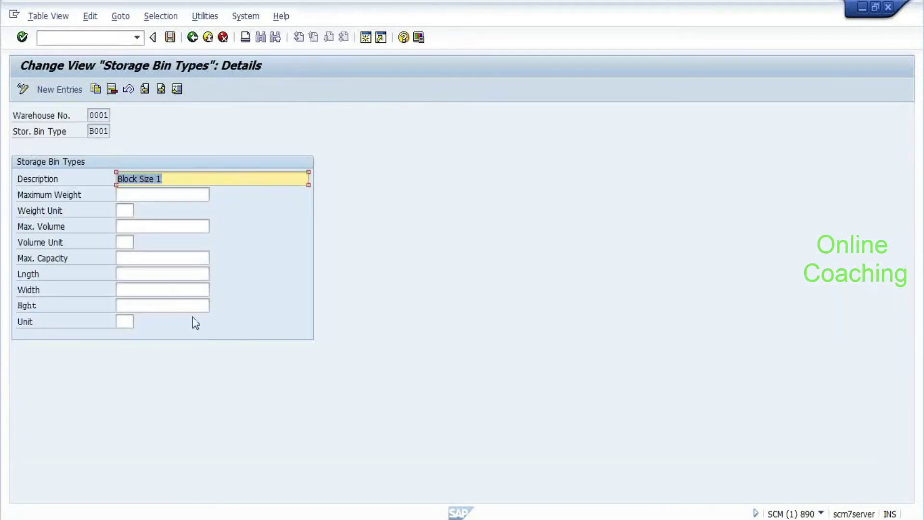
{"action": "left_click", "coordinate": [154, 260]}
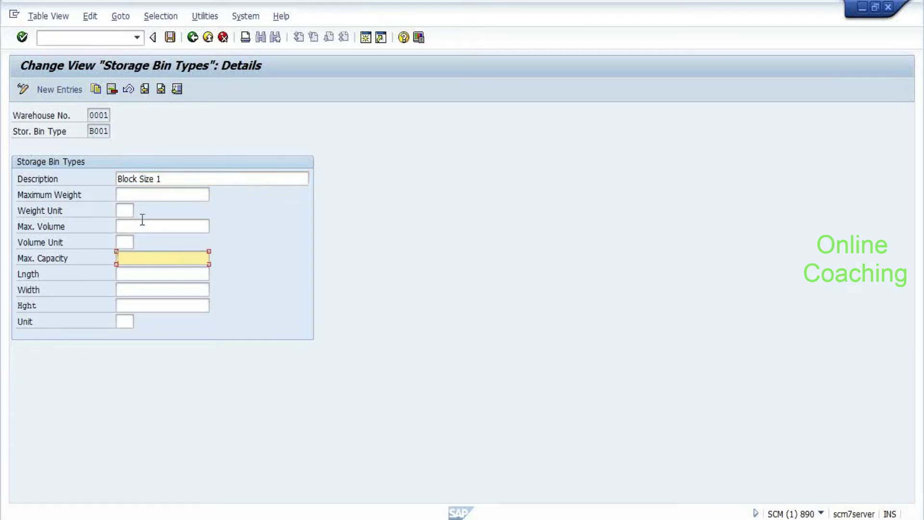
{"action": "left_click", "coordinate": [194, 39]}
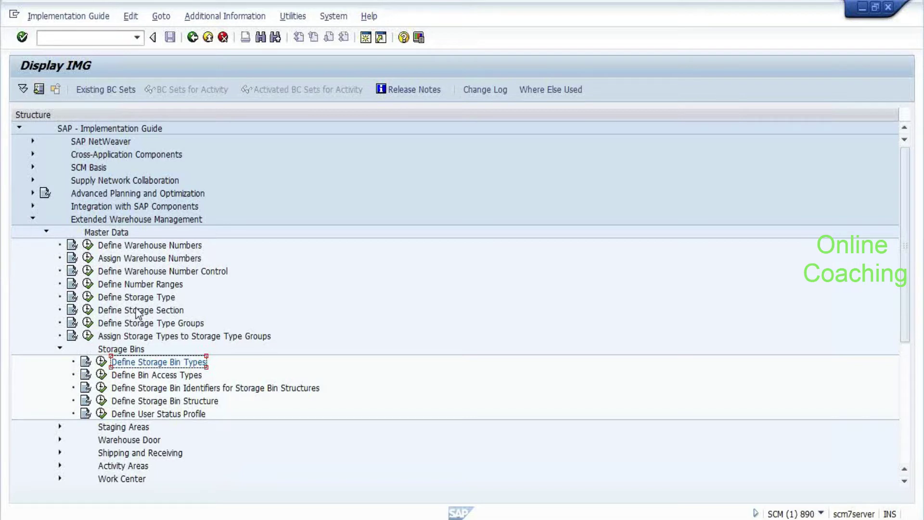
Step: Run the Define Storage Type activity and display the details of storage type 0030, General Storage Area, in warehouse 0001
{"action": "key", "text": "Up"}
{"action": "key", "text": "Left"}
{"action": "key", "text": "Up"}
{"action": "key", "text": "Up"}
{"action": "key", "text": "Up"}
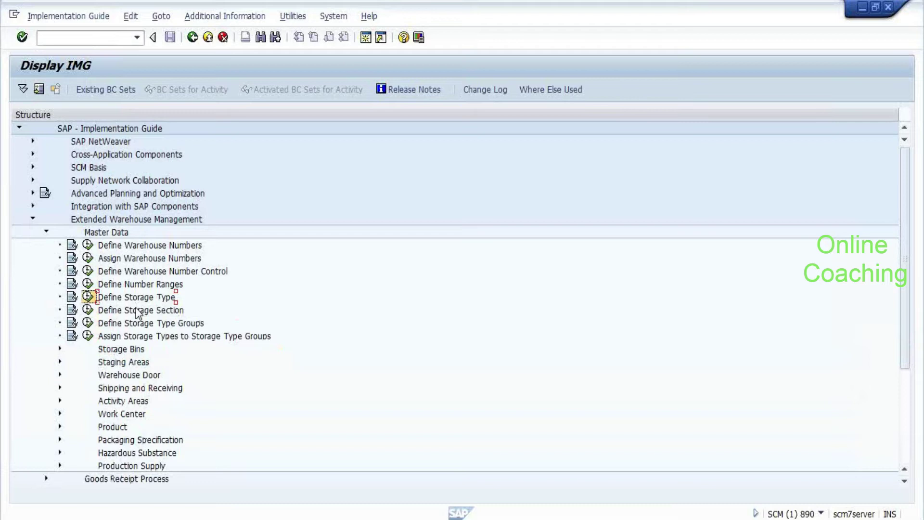
{"action": "key", "text": "Return"}
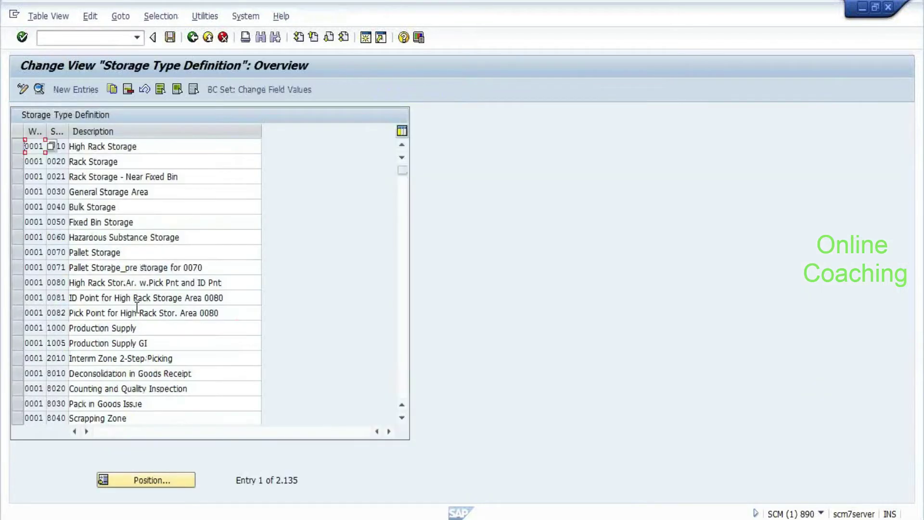
{"action": "scroll", "coordinate": [103, 232], "scroll_direction": "down", "scroll_amount": 1}
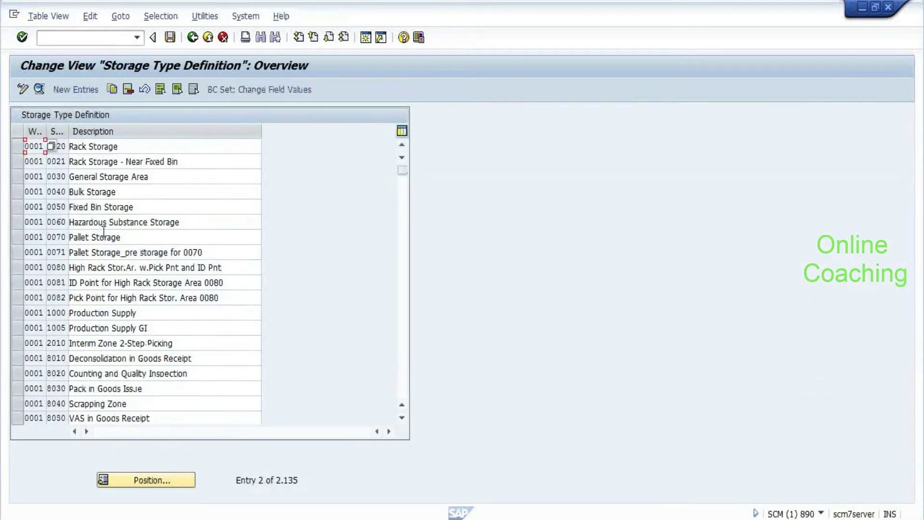
{"action": "scroll", "coordinate": [72, 192], "scroll_direction": "down", "scroll_amount": 2}
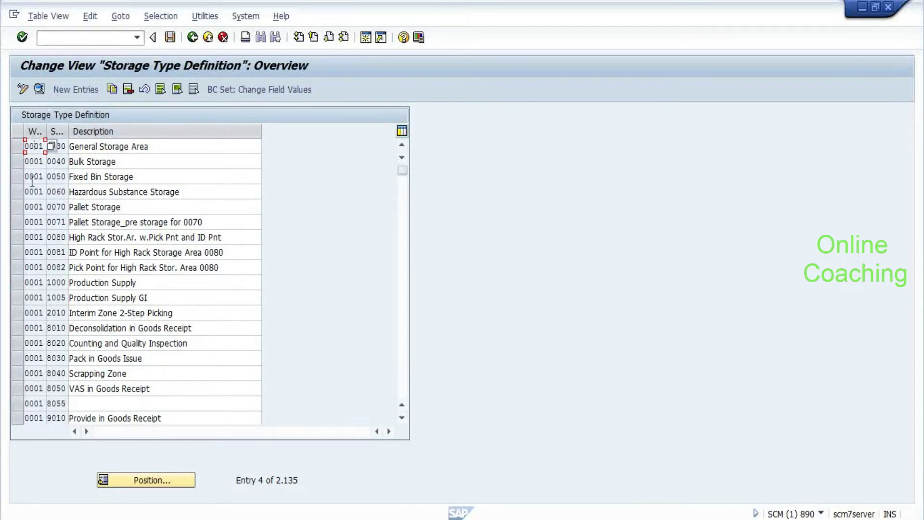
{"action": "double_click", "coordinate": [39, 144]}
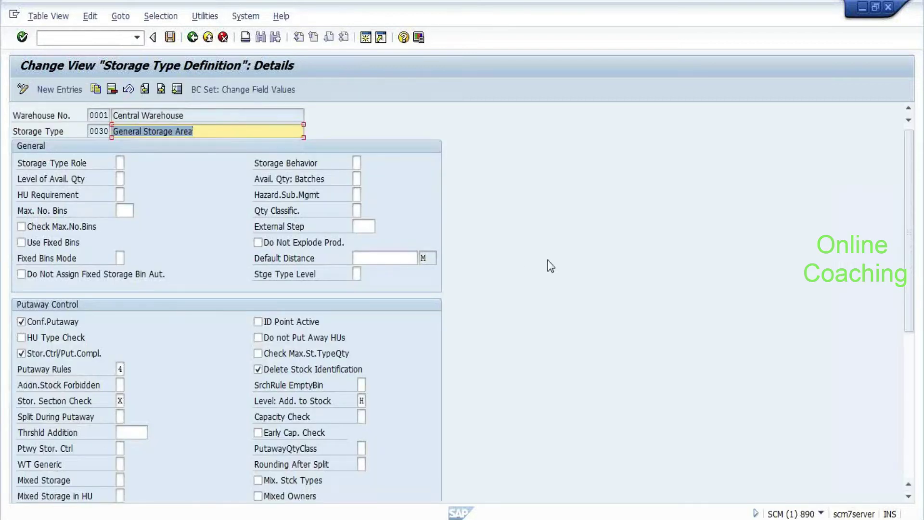
Step: Examine the General and Putaway Control settings of storage type 0030
{"action": "scroll", "coordinate": [550, 266], "scroll_direction": "down", "scroll_amount": 3}
{"action": "scroll", "coordinate": [551, 266], "scroll_direction": "down", "scroll_amount": 4}
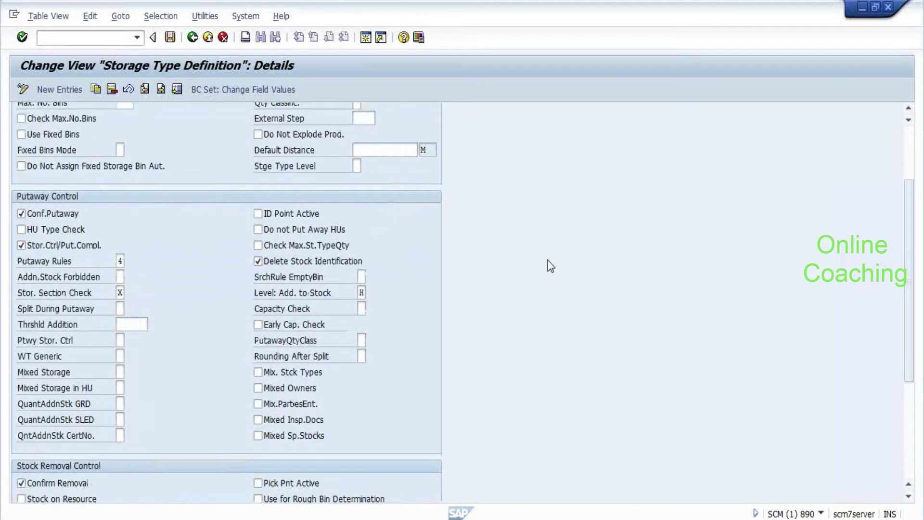
{"action": "scroll", "coordinate": [550, 266], "scroll_direction": "up", "scroll_amount": 1}
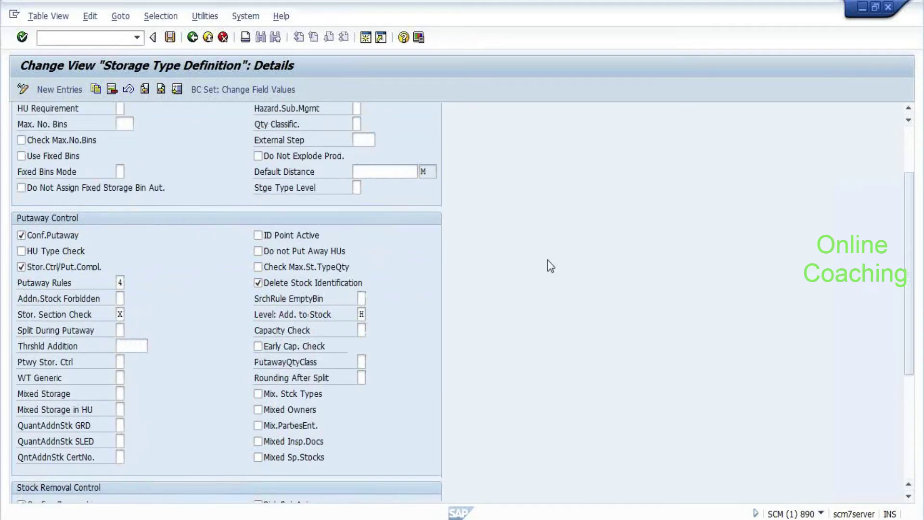
{"action": "scroll", "coordinate": [551, 266], "scroll_direction": "up", "scroll_amount": 2}
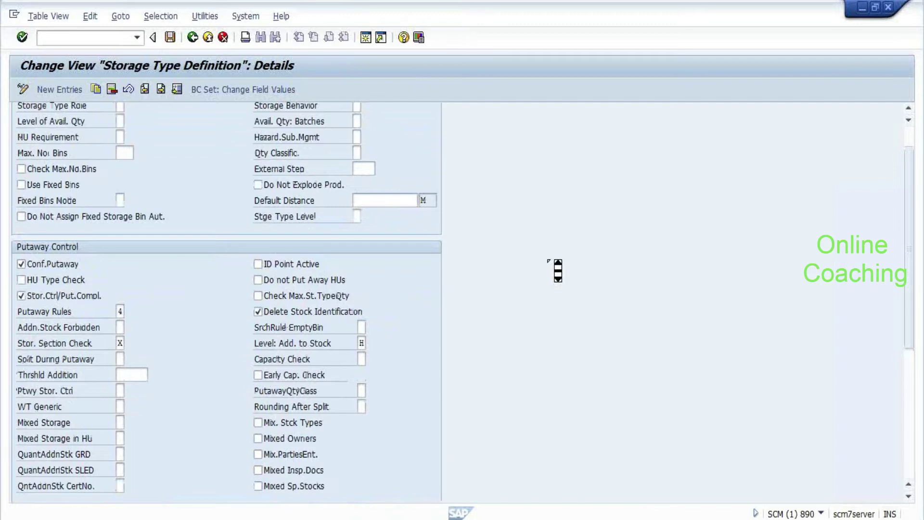
{"action": "scroll", "coordinate": [557, 270], "scroll_direction": "up", "scroll_amount": 3}
{"action": "scroll", "coordinate": [558, 270], "scroll_direction": "down", "scroll_amount": 13}
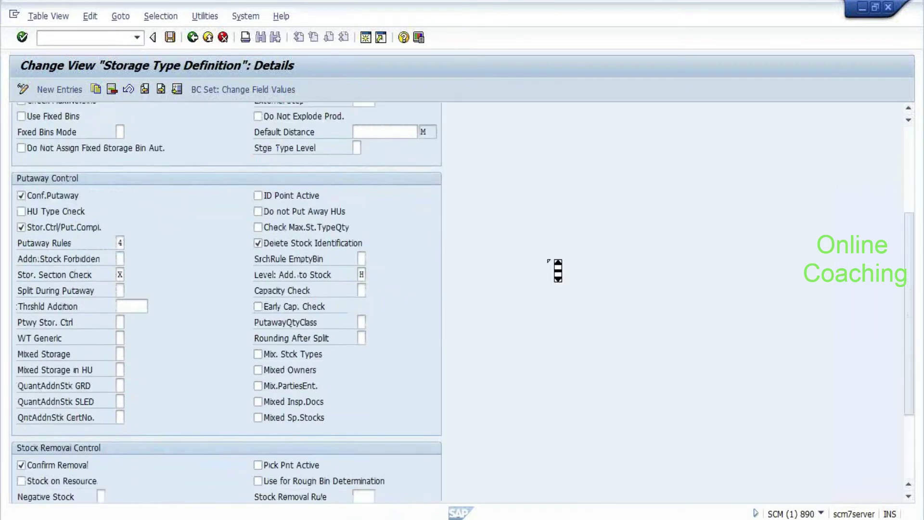
{"action": "scroll", "coordinate": [558, 271], "scroll_direction": "up", "scroll_amount": 2}
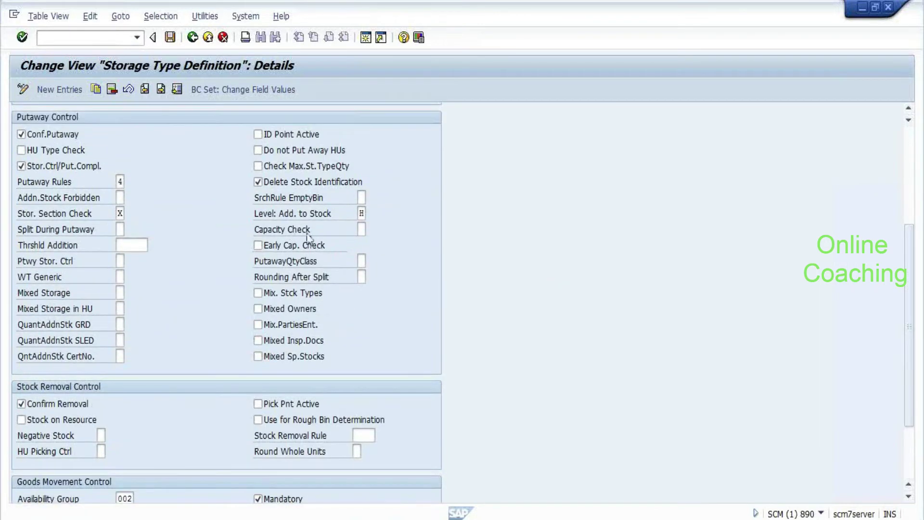
Step: List the possible Capacity Check methods, move the list clear of the settings, and highlight method 1, Check Acc. to Key Figure Product
{"action": "left_click", "coordinate": [362, 229]}
{"action": "left_click", "coordinate": [371, 229]}
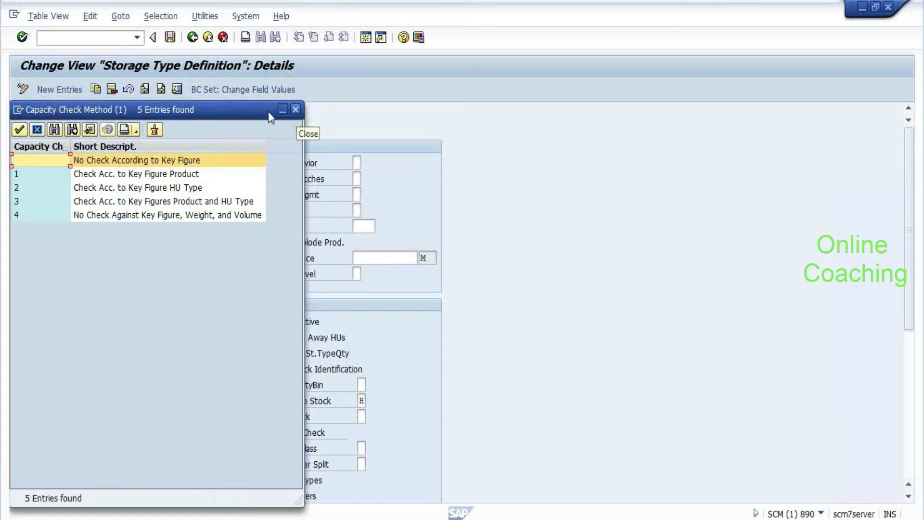
{"action": "left_click_drag", "start_coordinate": [246, 110], "coordinate": [692, 111]}
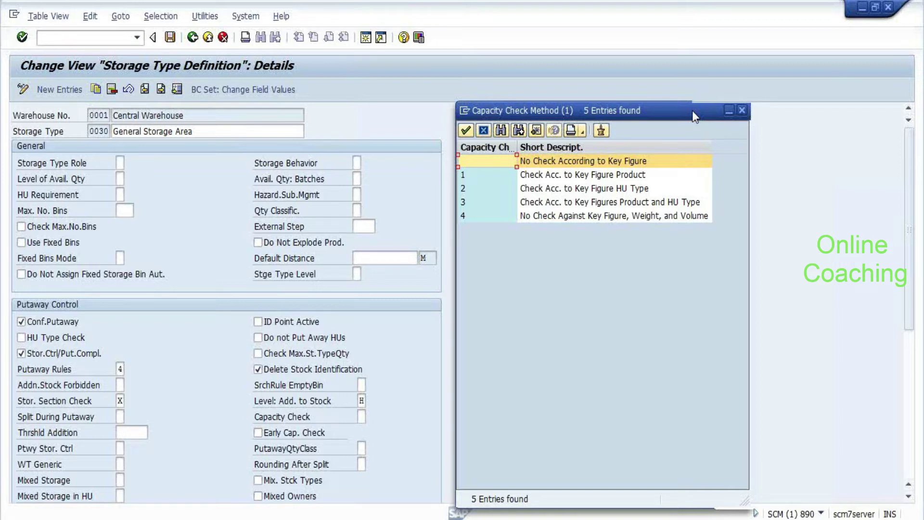
{"action": "key", "text": "Down"}
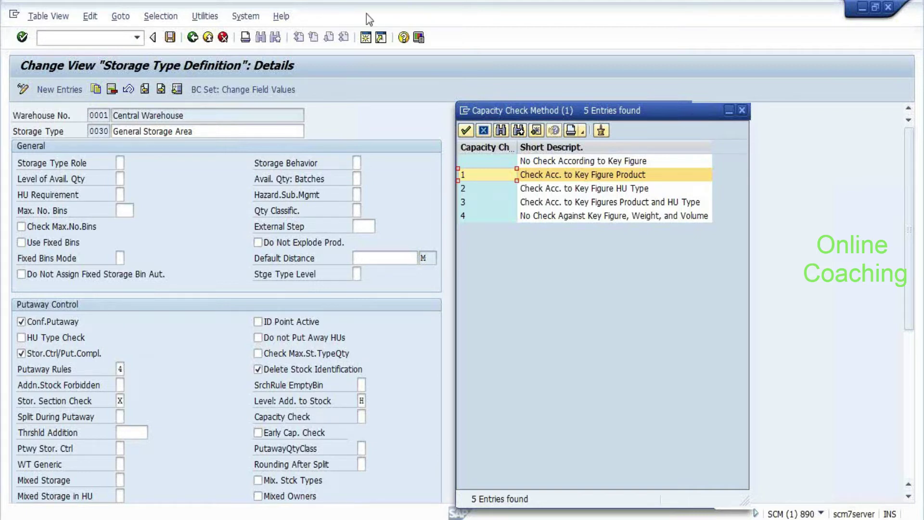
Step: Open the warehouse product transaction /scwm/mat1 in a new session
{"action": "left_click", "coordinate": [83, 43]}
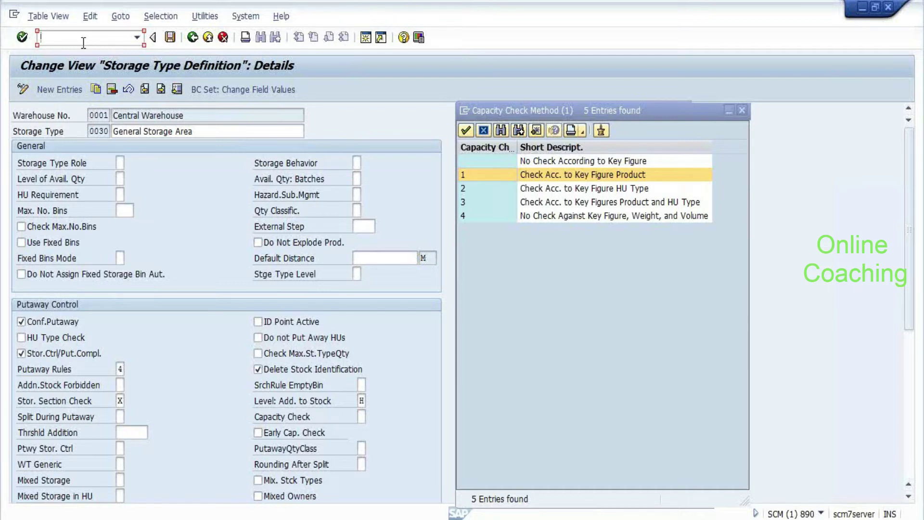
{"action": "type", "text": "/o/scwm/mat1"}
{"action": "key", "text": "Return"}
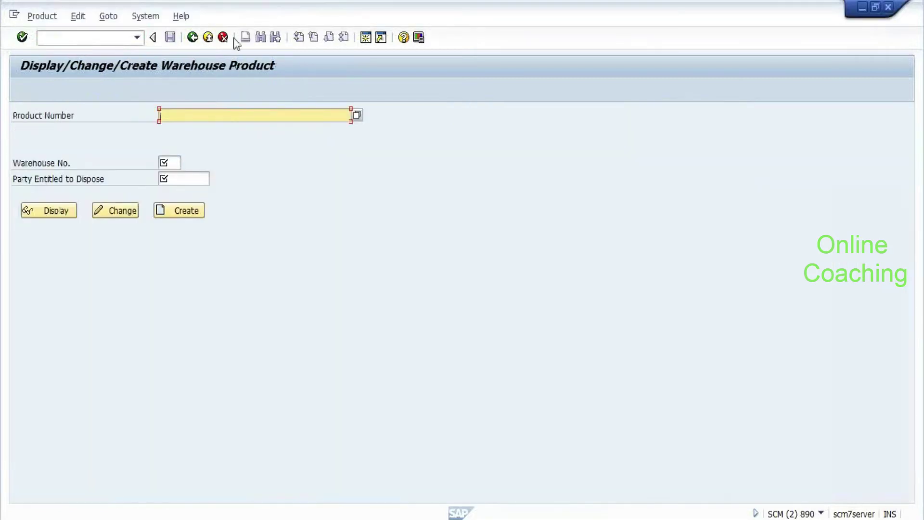
Step: Fill in product number EWM-009, warehouse EWM1, and party entitled to dispose BP_3500
{"action": "key", "text": "space"}
{"action": "key", "text": "Down"}
{"action": "key", "text": "Return"}
{"action": "key", "text": "Tab"}
{"action": "key", "text": "Tab"}
{"action": "key", "text": "space"}
{"action": "key", "text": "Down"}
{"action": "key", "text": "Return"}
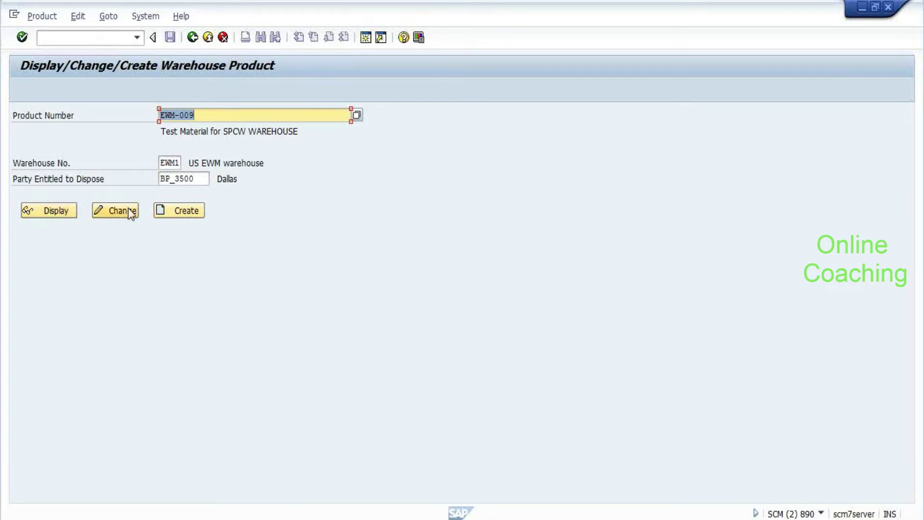
Step: Open the spro transaction in another new session and display the SAP Reference IMG
{"action": "left_click", "coordinate": [103, 41]}
{"action": "type", "text": "/nspro"}
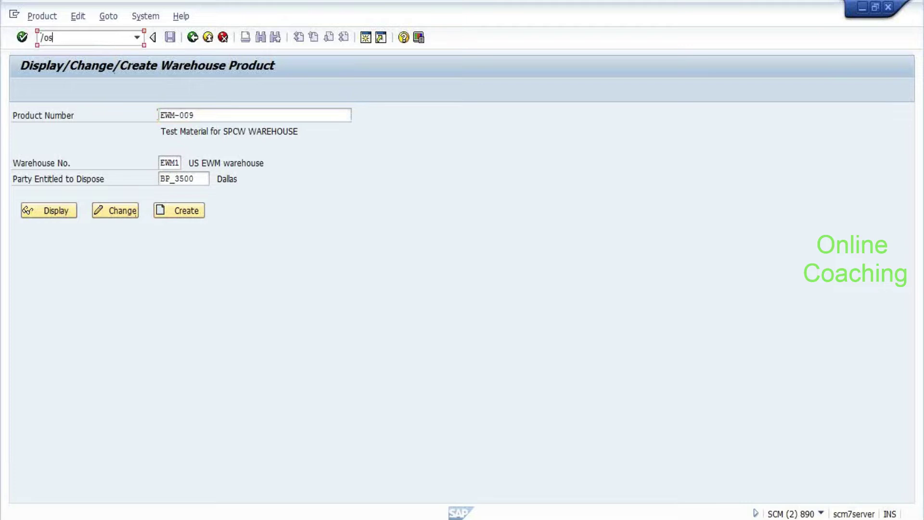
{"action": "key", "text": "Return"}
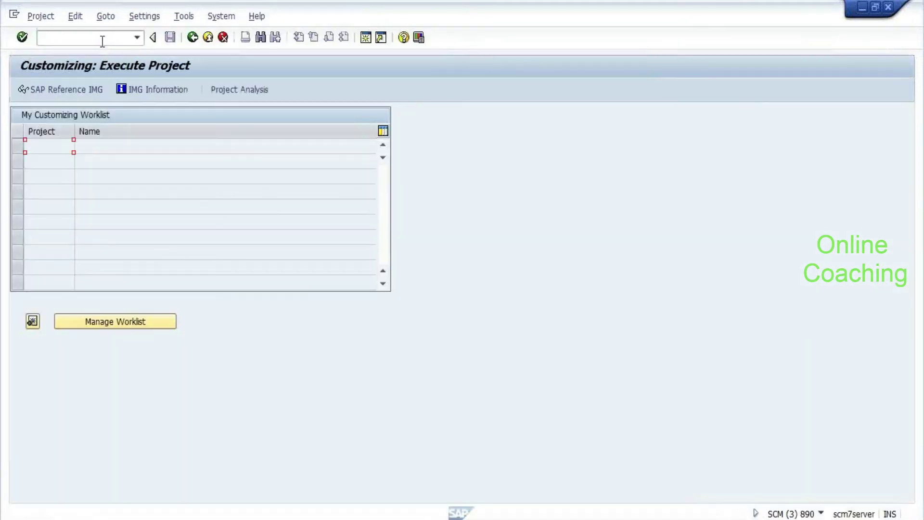
{"action": "key", "text": "F5"}
Step: Expand Extended Warehouse Management and its Master Data node in the Implementation Guide
{"action": "left_click", "coordinate": [101, 222]}
{"action": "double_click", "coordinate": [102, 222]}
{"action": "key", "text": "Down"}
{"action": "key", "text": "Down"}
{"action": "key", "text": "Down"}
{"action": "key", "text": "Down"}
{"action": "key", "text": "Down"}
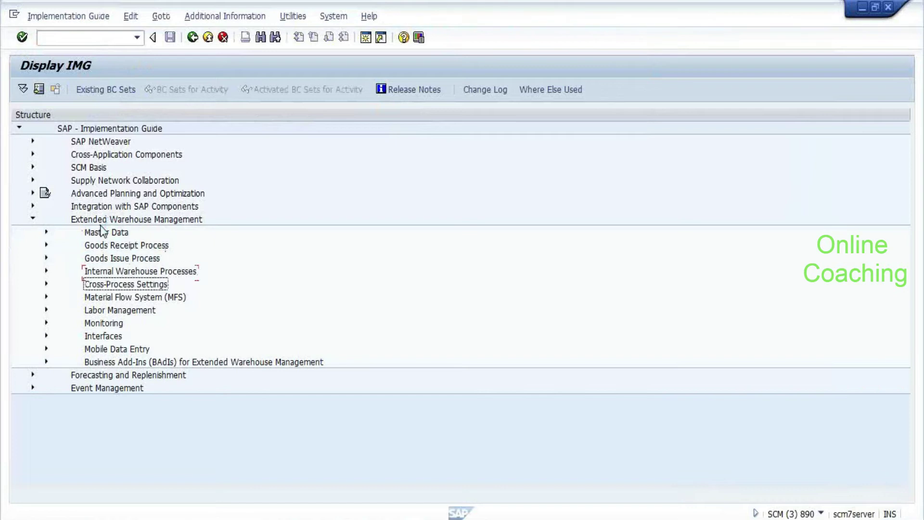
{"action": "double_click", "coordinate": [102, 231]}
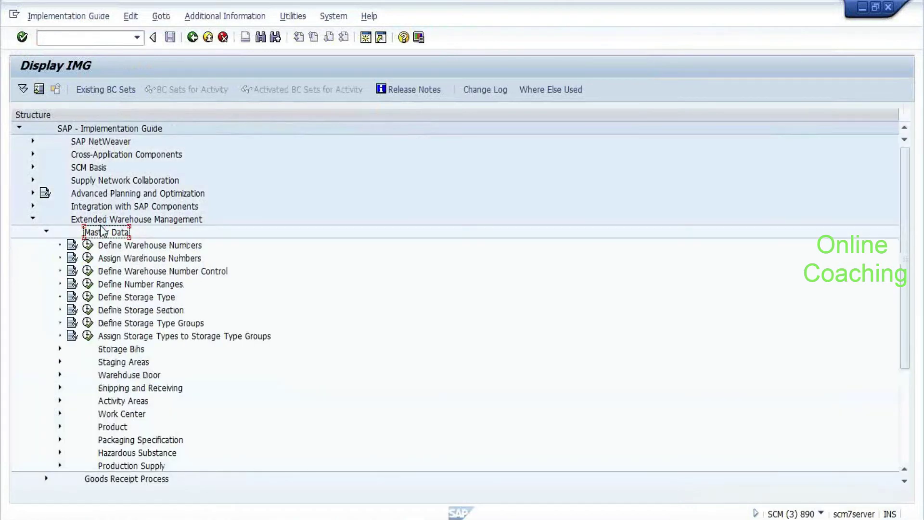
Step: Expand Storage Bins under Master Data and run the Define Storage Bin Types activity
{"action": "key", "text": "Down"}
{"action": "key", "text": "Down"}
{"action": "key", "text": "Down"}
{"action": "key", "text": "Down"}
{"action": "key", "text": "Down"}
{"action": "key", "text": "Down"}
{"action": "key", "text": "Down"}
{"action": "key", "text": "Down"}
{"action": "key", "text": "Down"}
{"action": "key", "text": "Right"}
{"action": "key", "text": "Down"}
{"action": "key", "text": "Down"}
{"action": "key", "text": "Down"}
{"action": "key", "text": "Down"}
{"action": "key", "text": "Up"}
{"action": "key", "text": "Up"}
{"action": "key", "text": "Up"}
{"action": "key", "text": "Left"}
{"action": "key", "text": "Return"}
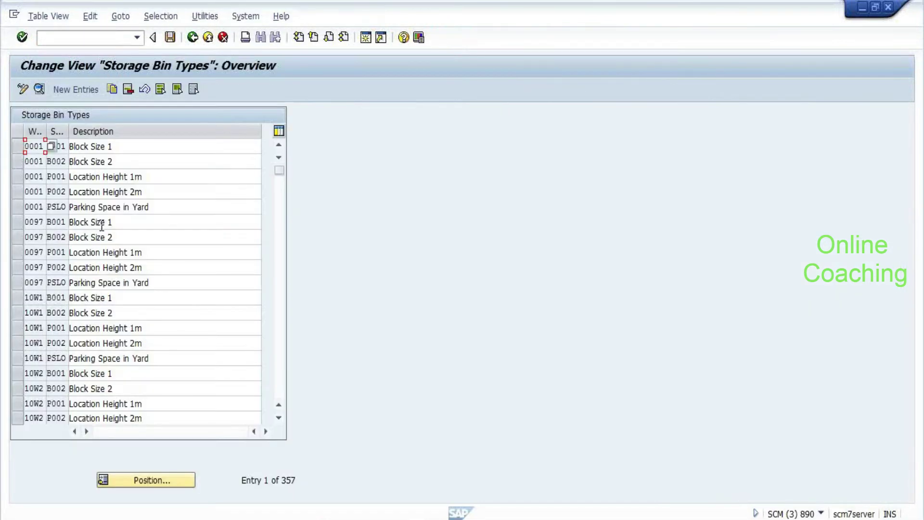
Step: Set the maximum capacity of storage bin type B001 in warehouse 0001 to 50 and return to the bin type overview
{"action": "double_click", "coordinate": [38, 148]}
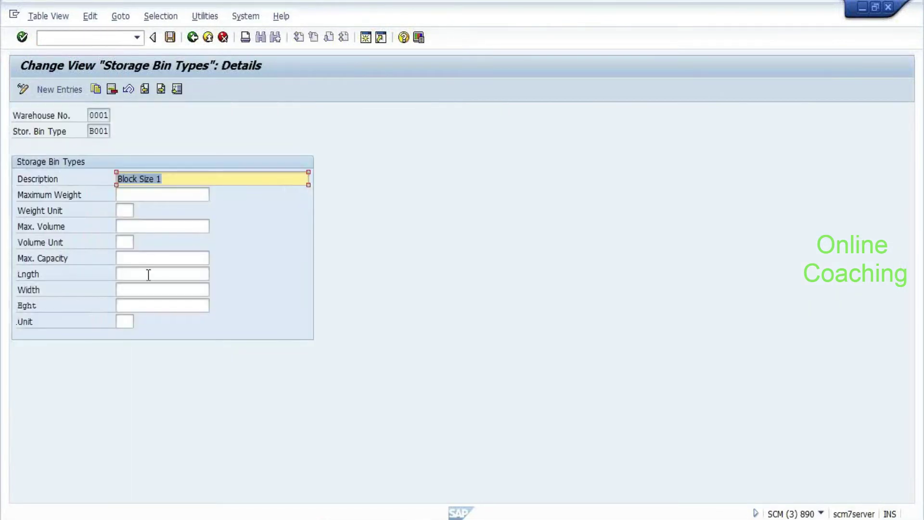
{"action": "left_click", "coordinate": [146, 260]}
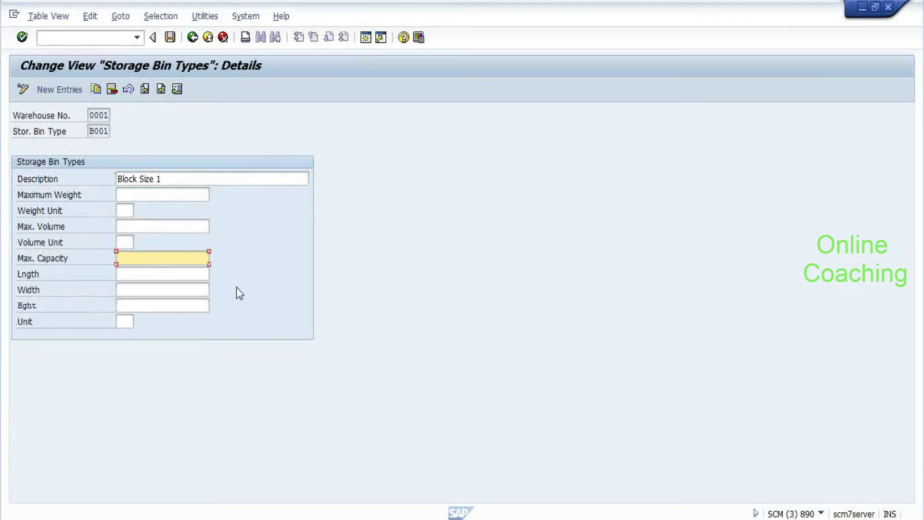
{"action": "type", "text": "50"}
{"action": "key", "text": "Return"}
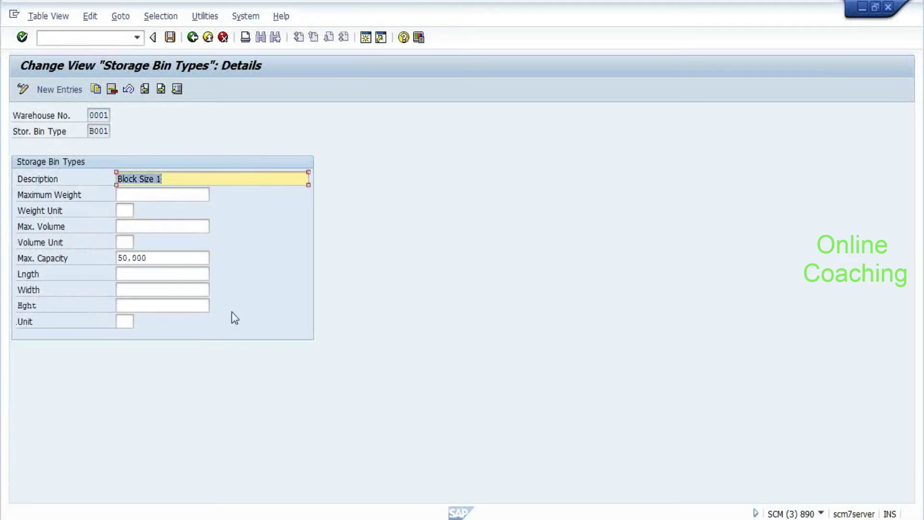
{"action": "left_click", "coordinate": [171, 258]}
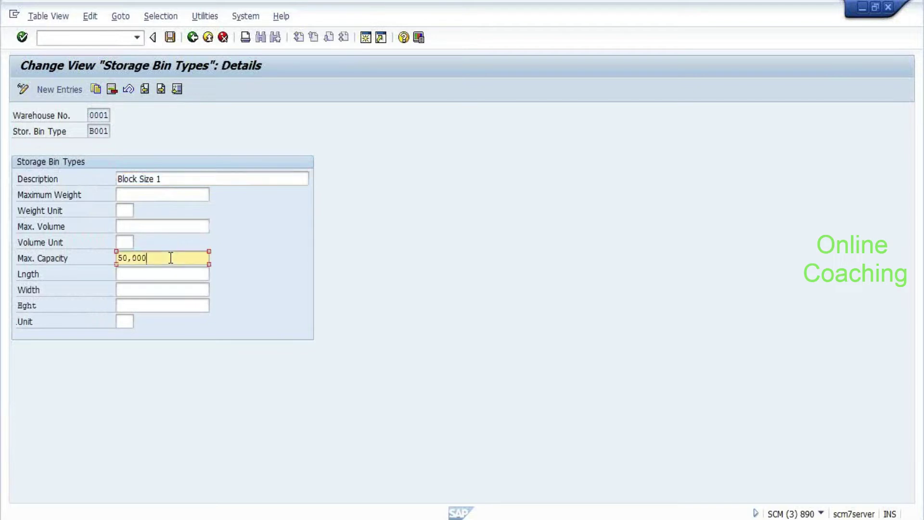
{"action": "left_click", "coordinate": [194, 38]}
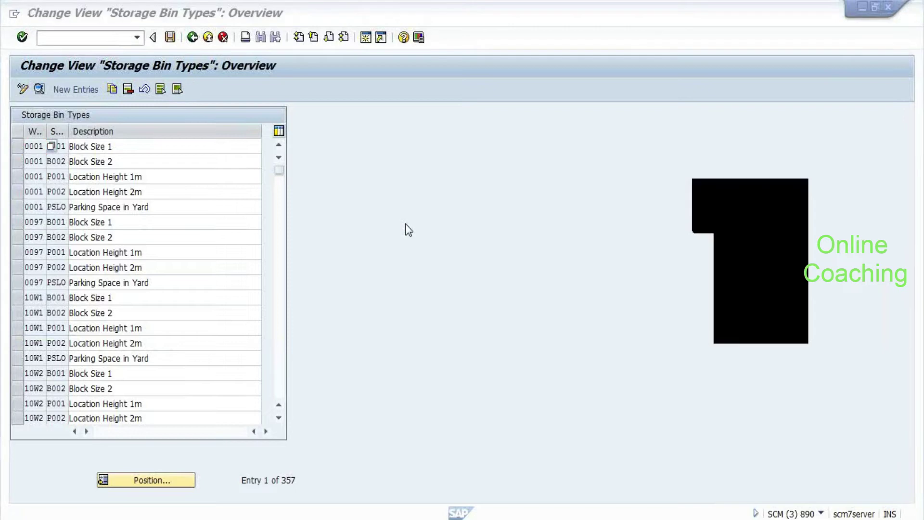
Step: Switch to the definition of storage type 0030 and set its capacity check method to 1, Check Acc. to Key Figure Product
{"action": "key", "text": "alt+Tab"}
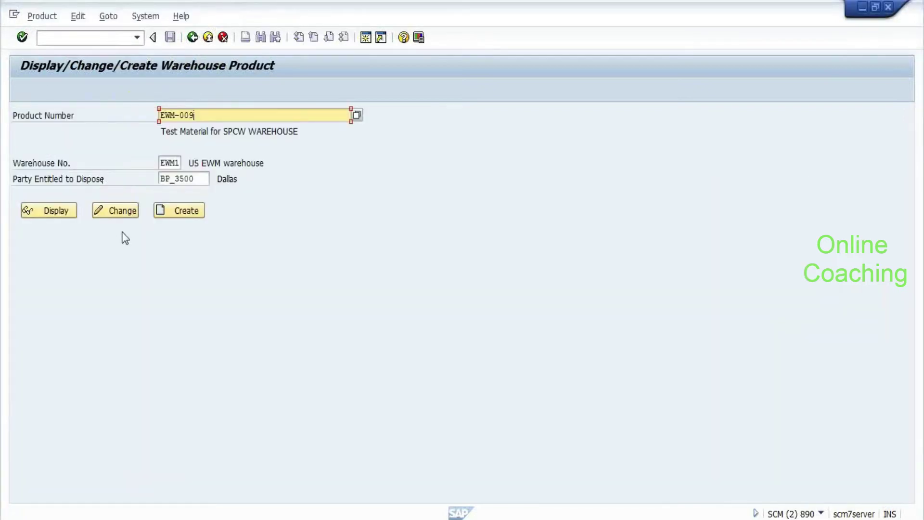
{"action": "key", "text": "alt+Tab"}
{"action": "key", "text": "alt+Tab"}
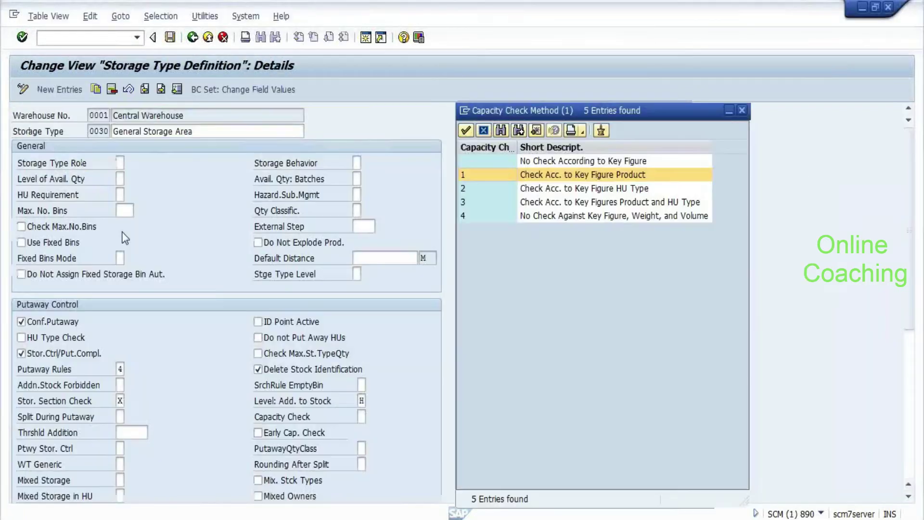
{"action": "left_click", "coordinate": [601, 176]}
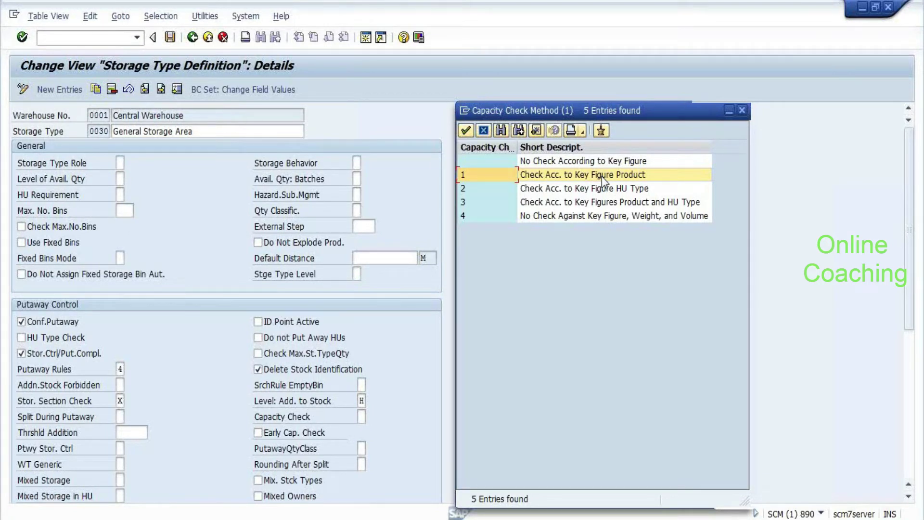
{"action": "double_click", "coordinate": [602, 176]}
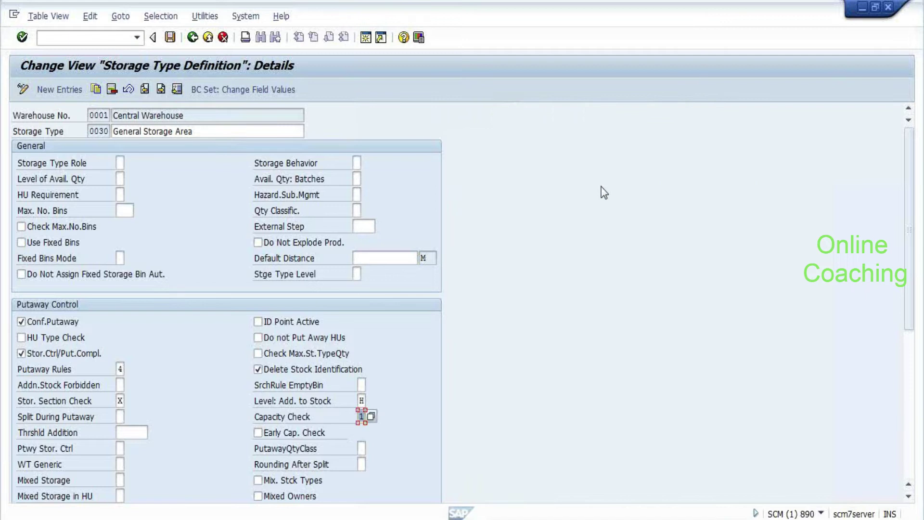
Step: Open warehouse product EWM-009 for changing and display its units of measure
{"action": "key", "text": "alt+Tab"}
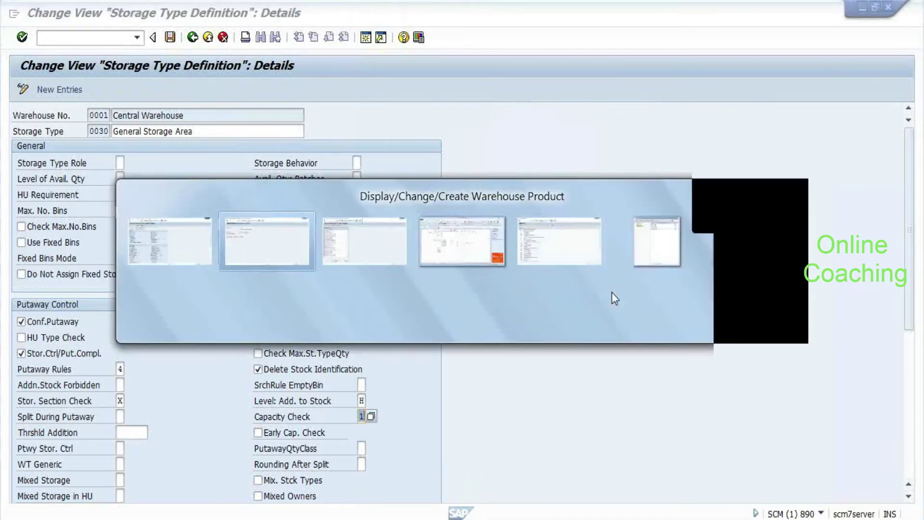
{"action": "left_click", "coordinate": [134, 212]}
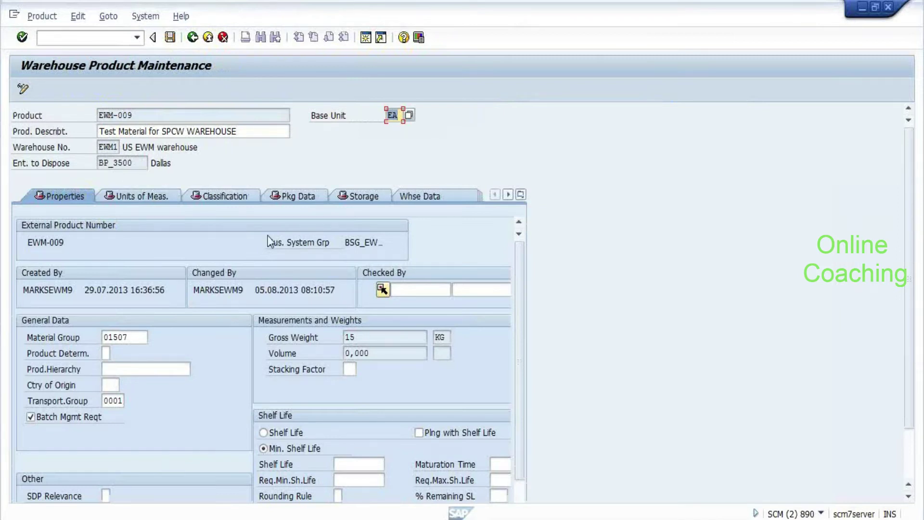
{"action": "scroll", "coordinate": [268, 234], "scroll_direction": "down", "scroll_amount": 1}
{"action": "scroll", "coordinate": [269, 236], "scroll_direction": "down", "scroll_amount": 1}
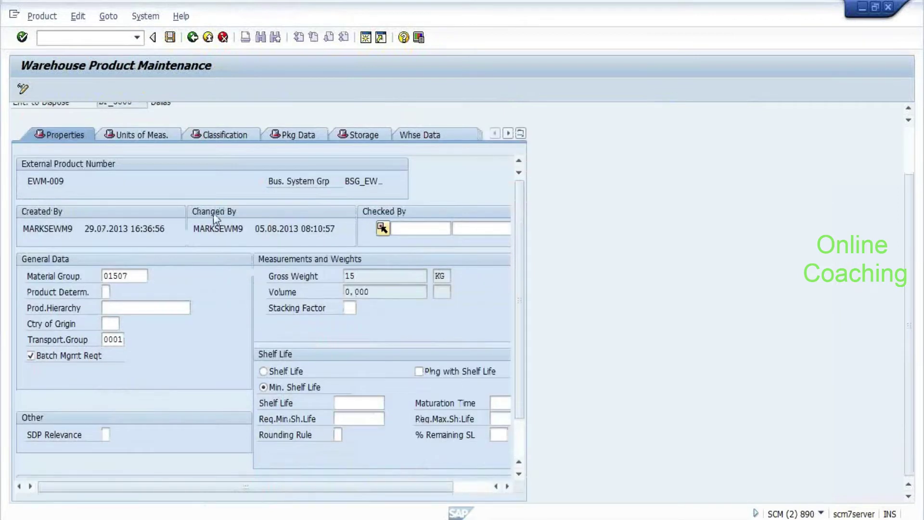
{"action": "left_click", "coordinate": [125, 134]}
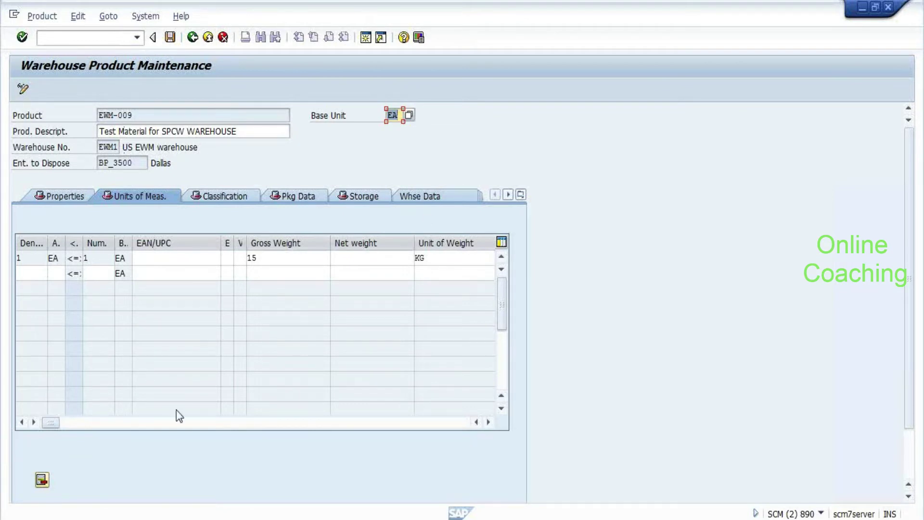
Step: Enter a capacity consumption of 9 for the product's EA unit of measure
{"action": "left_click_drag", "start_coordinate": [51, 421], "coordinate": [297, 446]}
{"action": "left_click", "coordinate": [176, 272]}
{"action": "left_click", "coordinate": [164, 260]}
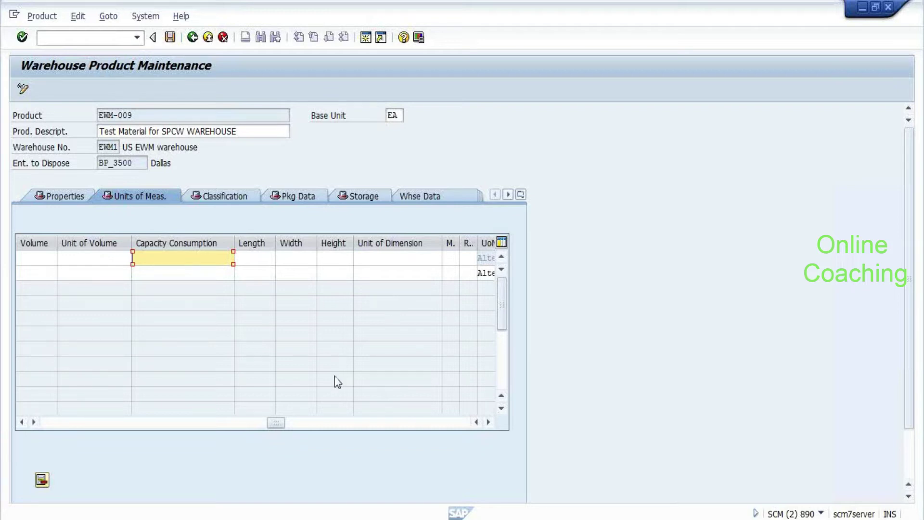
{"action": "left_click_drag", "start_coordinate": [279, 426], "coordinate": [265, 445]}
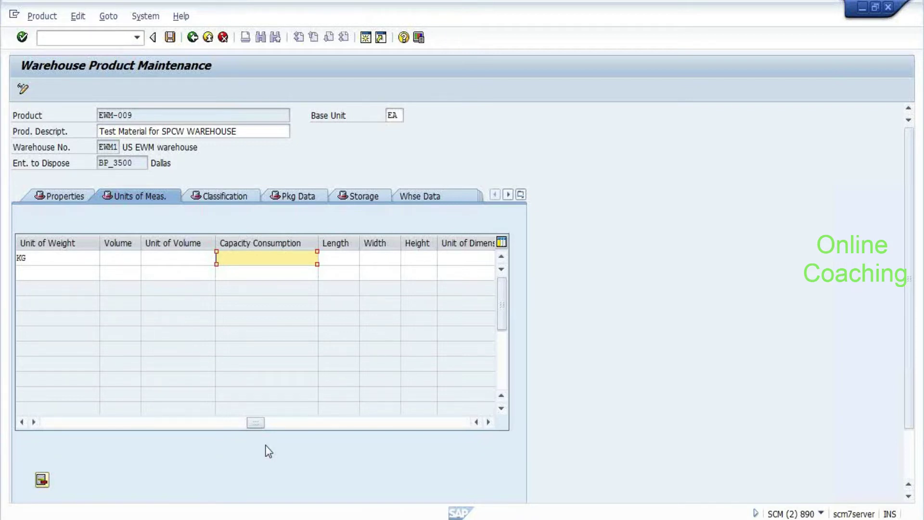
{"action": "type", "text": "9"}
{"action": "key", "text": "Return"}
{"action": "left_click", "coordinate": [254, 246]}
{"action": "left_click", "coordinate": [252, 240]}
{"action": "left_click", "coordinate": [265, 262]}
{"action": "key", "text": "Return"}
Step: Switch to the EWM workbook in Excel, enter St. bin Type in cell A2 of Sheet5, and fit column A to the text
{"action": "key", "text": "alt+Tab"}
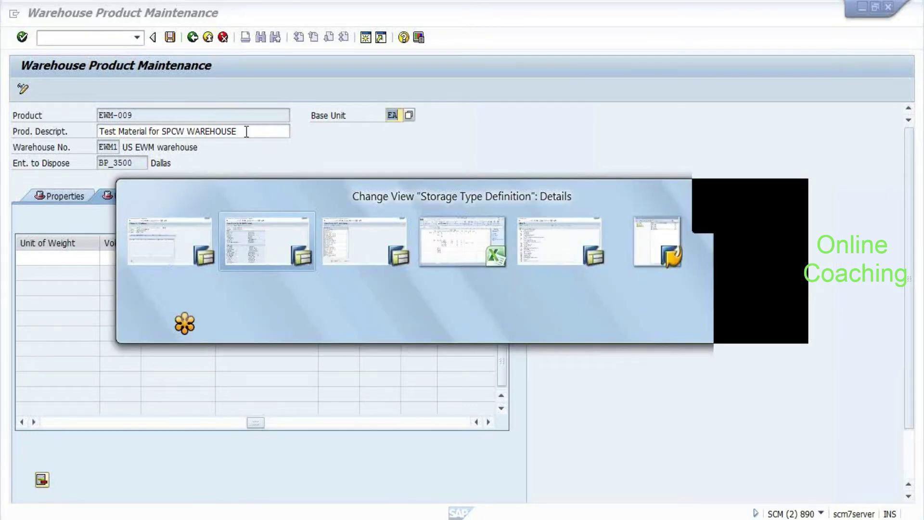
{"action": "key", "text": "alt+Tab"}
{"action": "key", "text": "alt+Tab"}
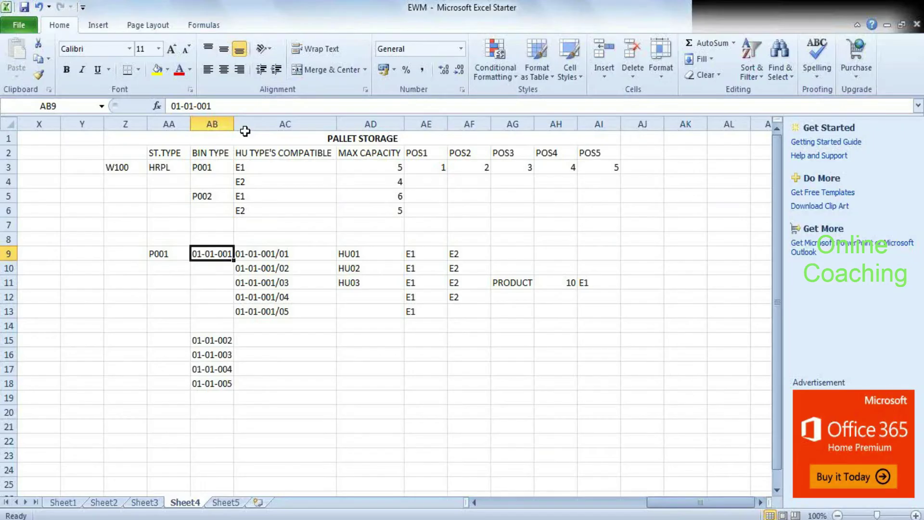
{"action": "left_click", "coordinate": [225, 502]}
{"action": "key", "text": "Return"}
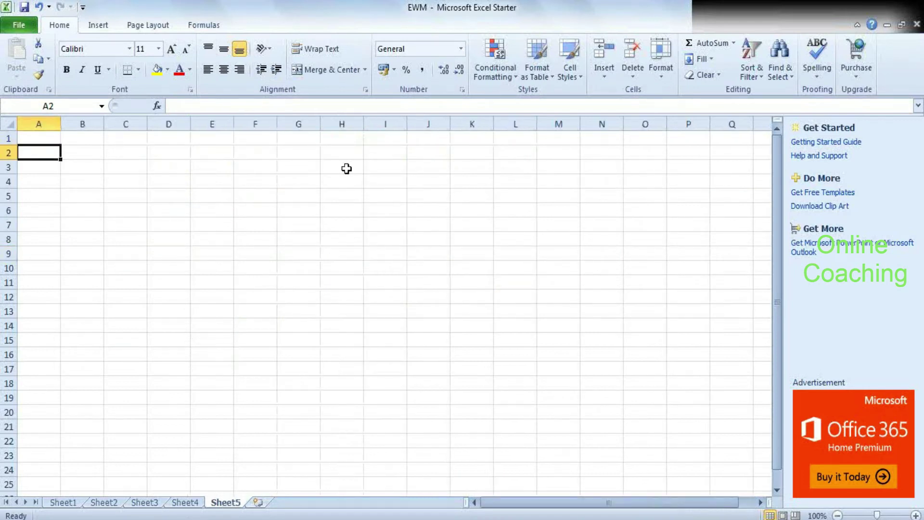
{"action": "type", "text": "S"}
{"action": "type", "text": "t. b"}
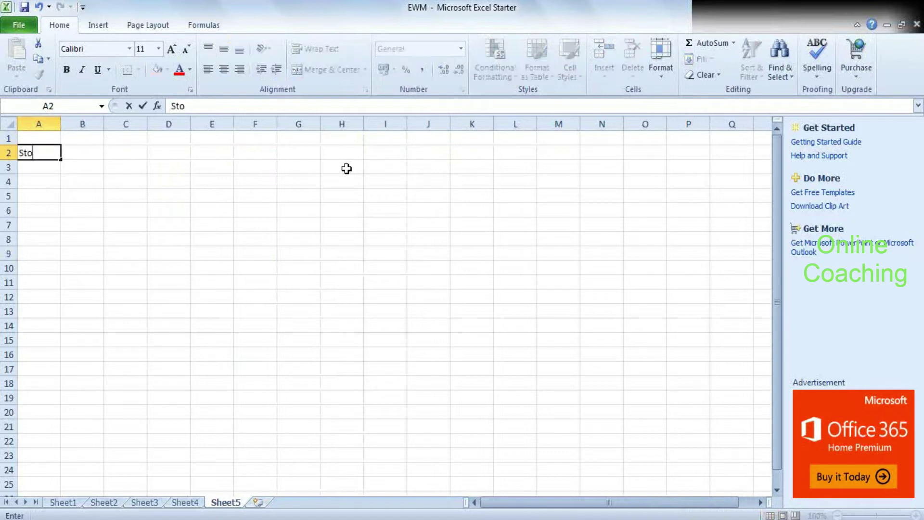
{"action": "type", "text": "in Type"}
{"action": "left_click", "coordinate": [80, 183]}
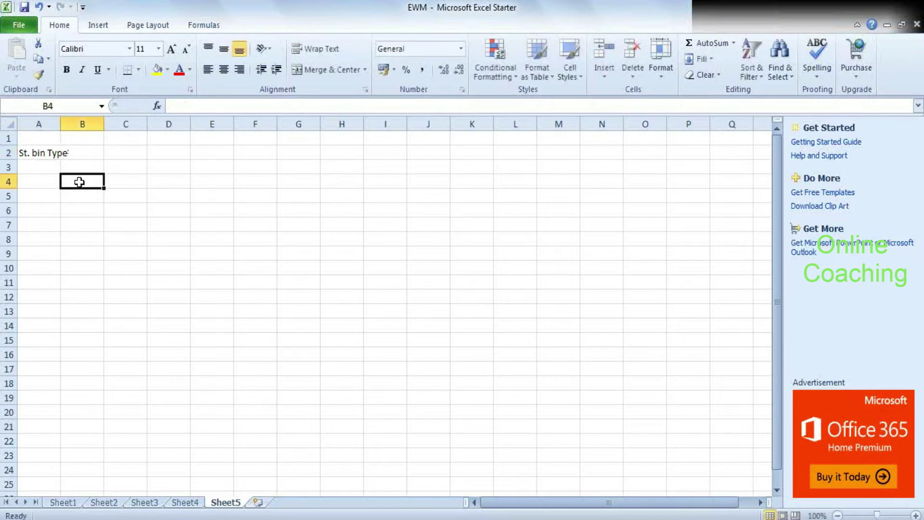
{"action": "double_click", "coordinate": [60, 124]}
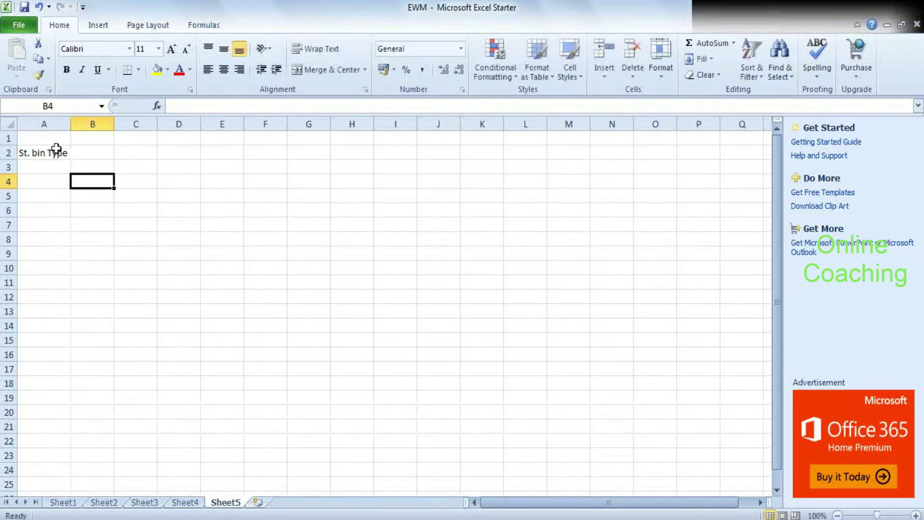
{"action": "left_click", "coordinate": [24, 141]}
Step: Enter bin type B001 in cell B2, beside the St. bin Type label
{"action": "left_click", "coordinate": [92, 154]}
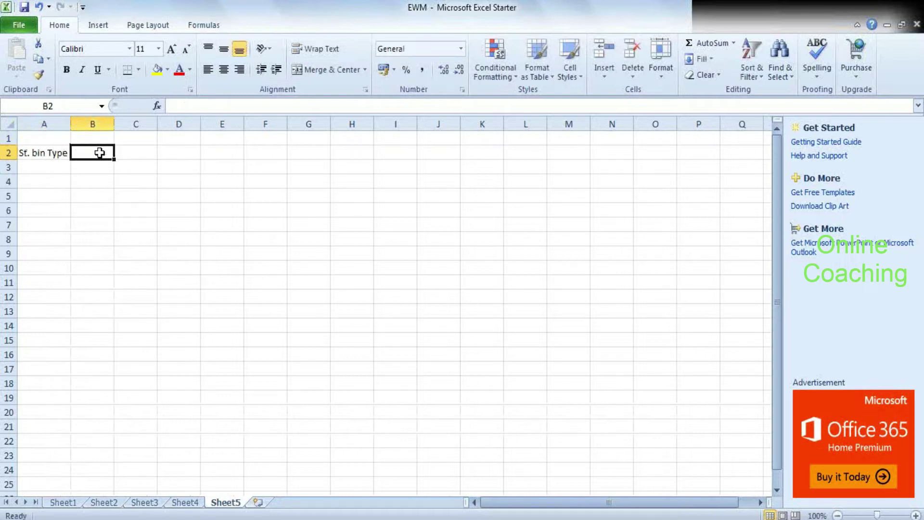
{"action": "type", "text": "b"}
{"action": "key", "text": "BackSpace"}
{"action": "key", "text": "Caps_Lock"}
{"action": "type", "text": "B001"}
{"action": "key", "text": "Caps_Lock"}
{"action": "key", "text": "Tab"}
Step: Enter the heading MAX CAPACITY in cell C1 and widen column C to fit it
{"action": "key", "text": "Up"}
{"action": "type", "text": "m"}
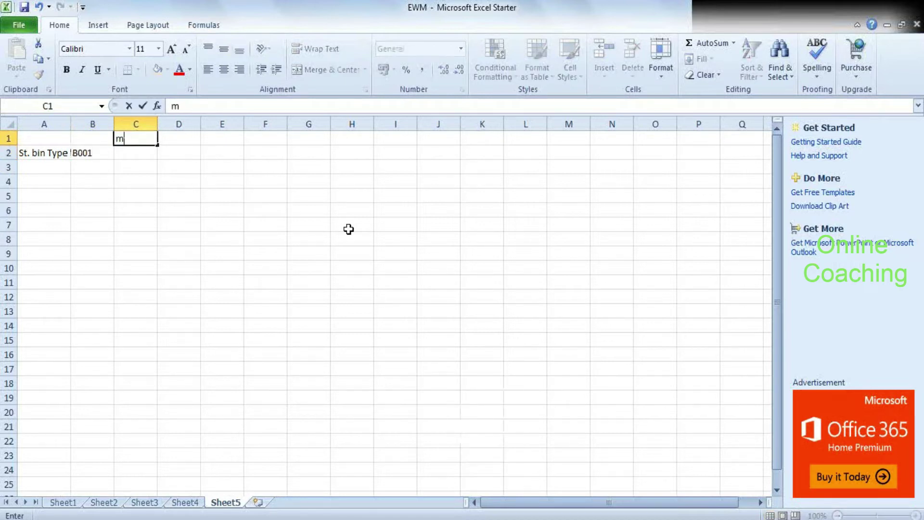
{"action": "type", "text": "MAX CAPAI"}
{"action": "type", "text": "TY"}
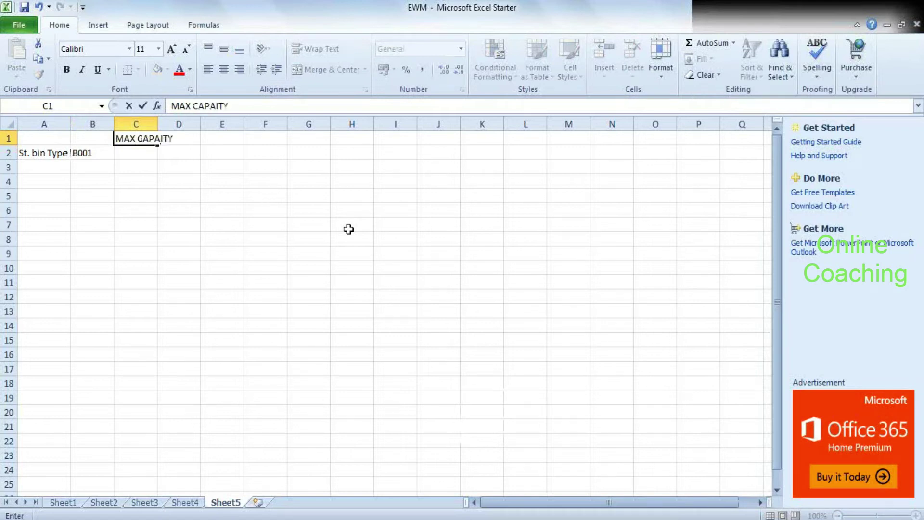
{"action": "key", "text": "BackSpace"}
{"action": "key", "text": "BackSpace"}
{"action": "key", "text": "BackSpace"}
{"action": "type", "text": "CITY"}
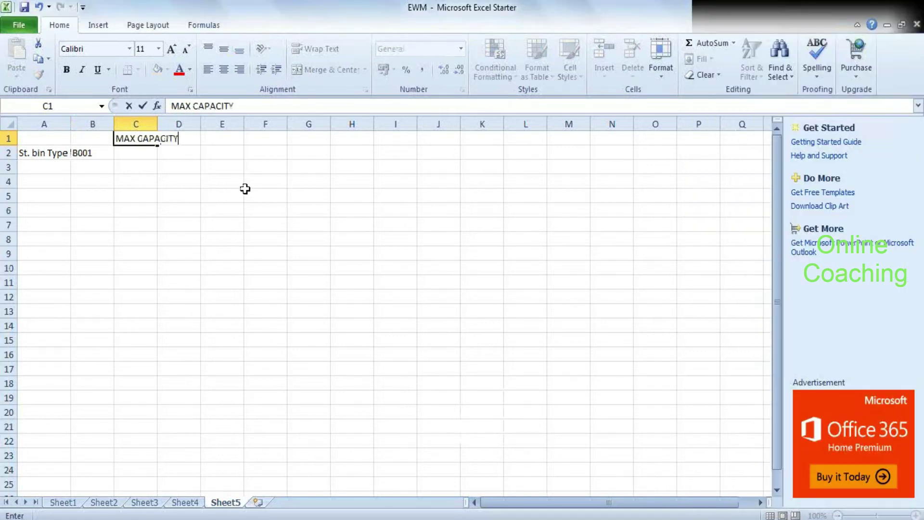
{"action": "left_click", "coordinate": [169, 205]}
{"action": "left_click_drag", "start_coordinate": [157, 124], "coordinate": [181, 123]}
Step: Enter 50 in cell C2 as the maximum capacity of bin type B001
{"action": "left_click", "coordinate": [124, 156]}
{"action": "type", "text": "5"}
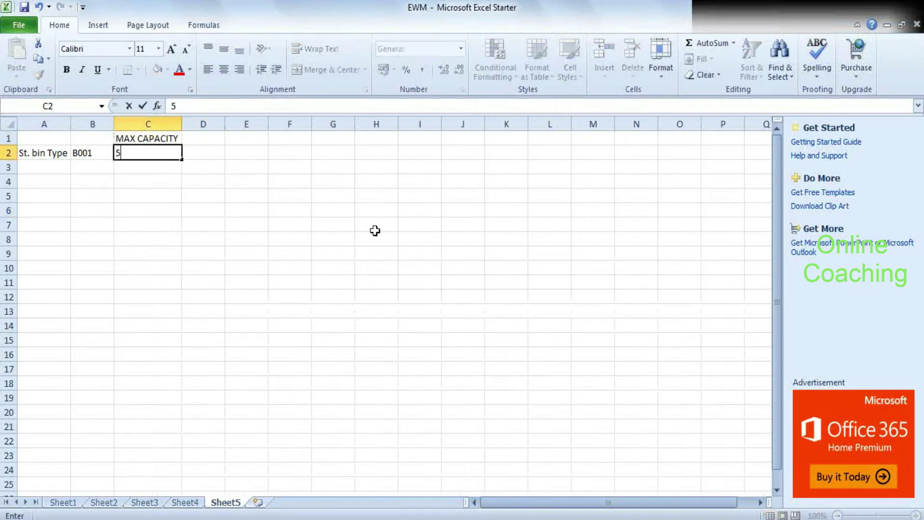
{"action": "type", "text": "0"}
{"action": "left_click", "coordinate": [140, 202]}
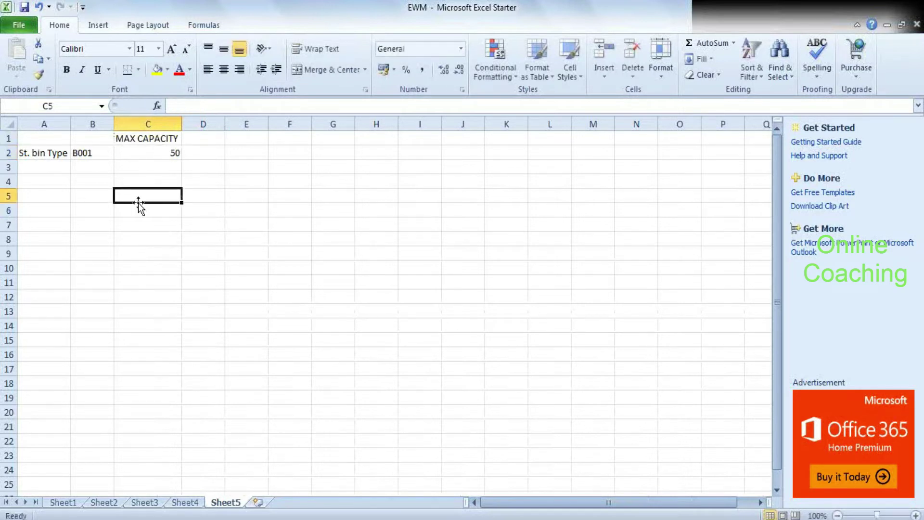
{"action": "left_click", "coordinate": [153, 153]}
{"action": "left_click", "coordinate": [58, 153]}
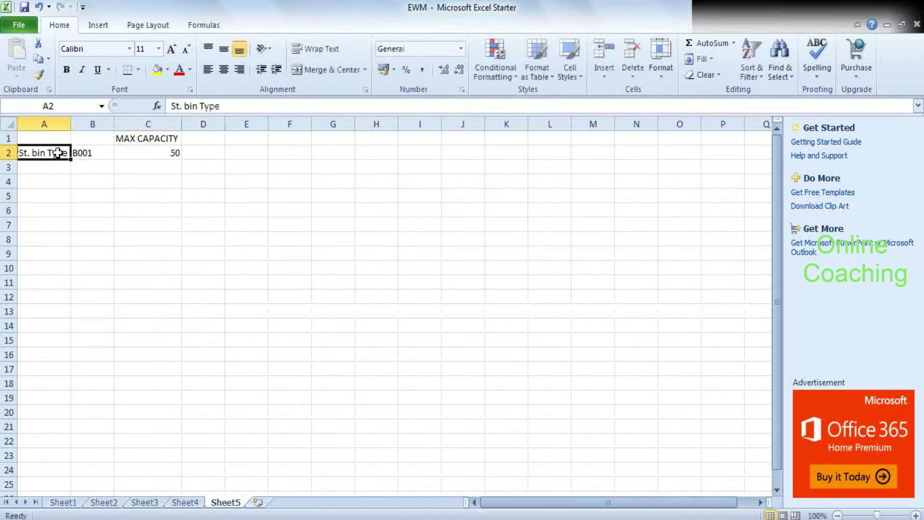
{"action": "left_click", "coordinate": [99, 155]}
{"action": "left_click", "coordinate": [152, 152]}
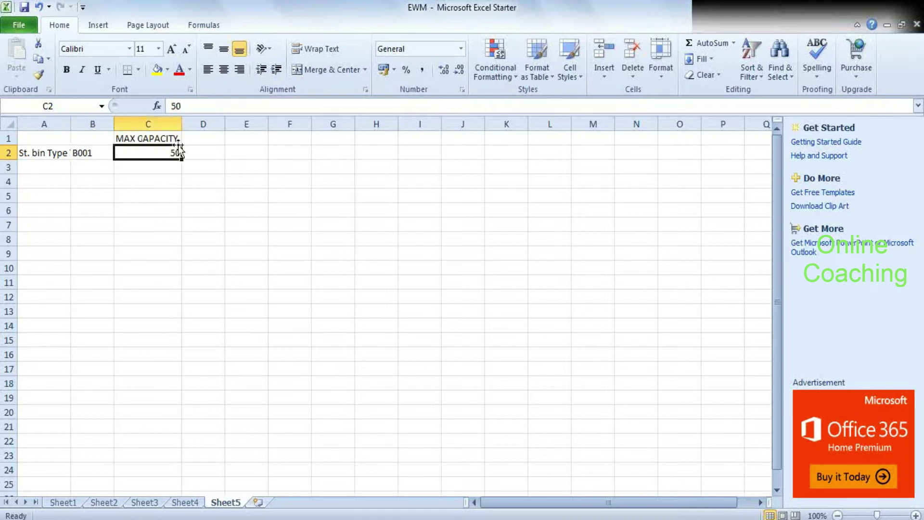
{"action": "left_click", "coordinate": [90, 183]}
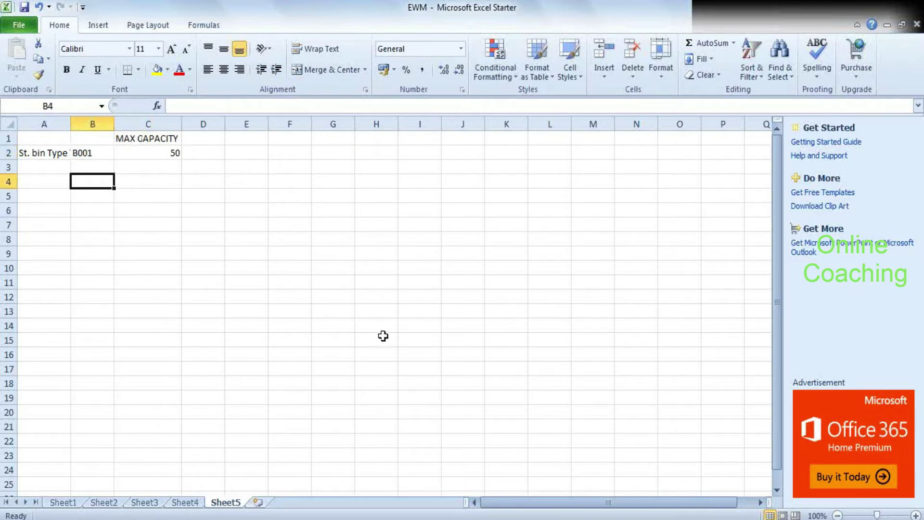
Step: Enter Product A in cell A4, below the bin type row
{"action": "left_click", "coordinate": [31, 182]}
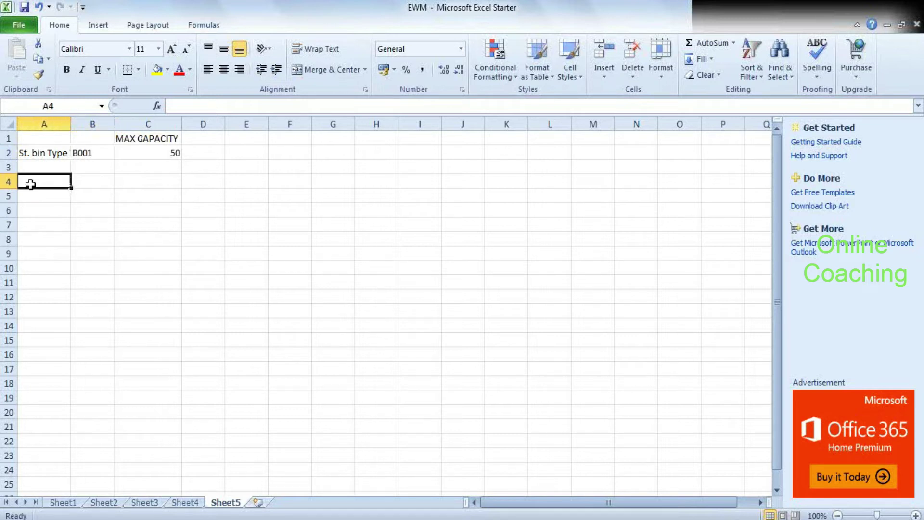
{"action": "type", "text": "p"}
{"action": "key", "text": "BackSpace"}
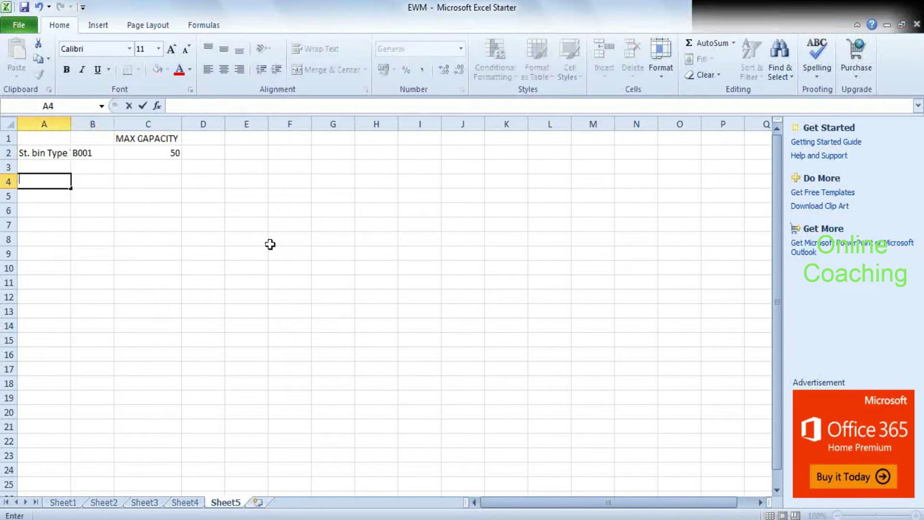
{"action": "type", "text": "Proo"}
{"action": "key", "text": "BackSpace"}
{"action": "type", "text": "oduct A"}
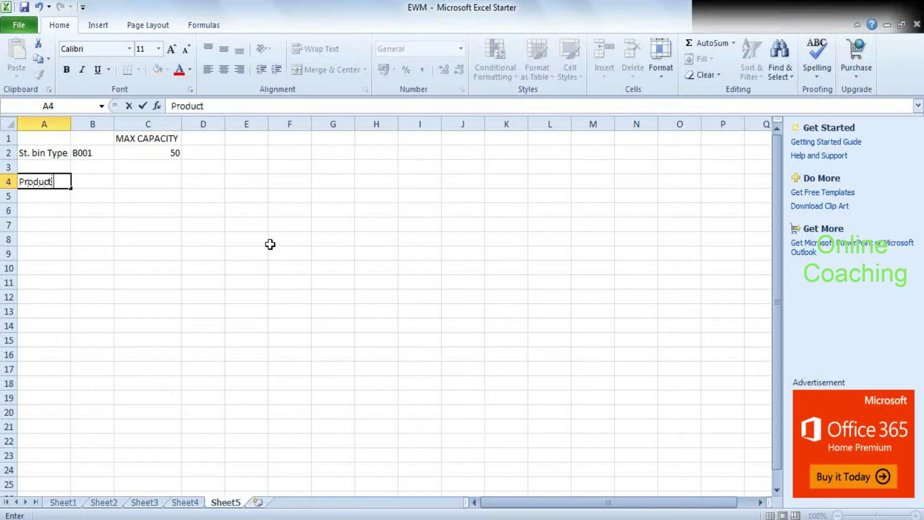
{"action": "key", "text": "Tab"}
{"action": "key", "text": "Caps_Lock"}
{"action": "key", "text": "Tab"}
{"action": "key", "text": "alt+Tab"}
{"action": "key", "text": "Tab"}
{"action": "key", "text": "Up"}
{"action": "key", "text": "Up"}
{"action": "key", "text": "Right"}
{"action": "key", "text": "Up"}
{"action": "key", "text": "Down"}
{"action": "key", "text": "Left"}
{"action": "key", "text": "Right"}
{"action": "key", "text": "Up"}
{"action": "key", "text": "Left"}
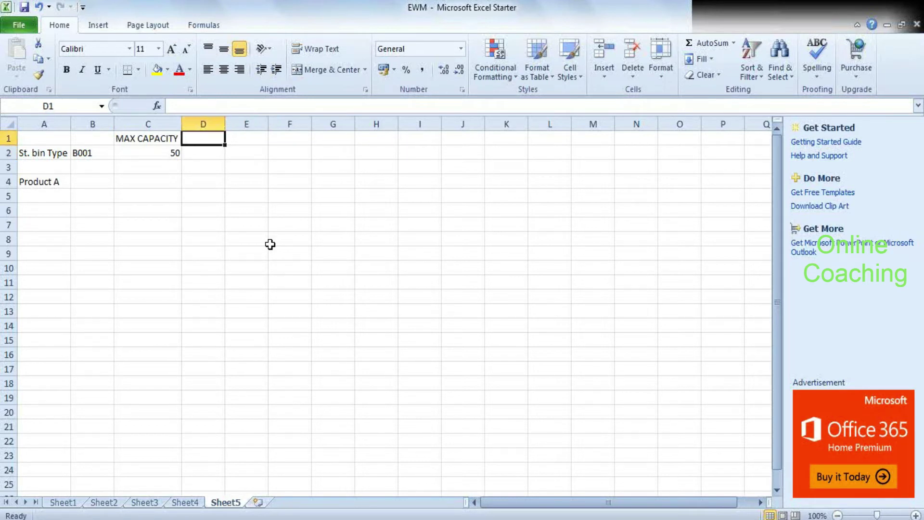
{"action": "key", "text": "Left"}
{"action": "key", "text": "Down"}
{"action": "key", "text": "Down"}
{"action": "key", "text": "Down"}
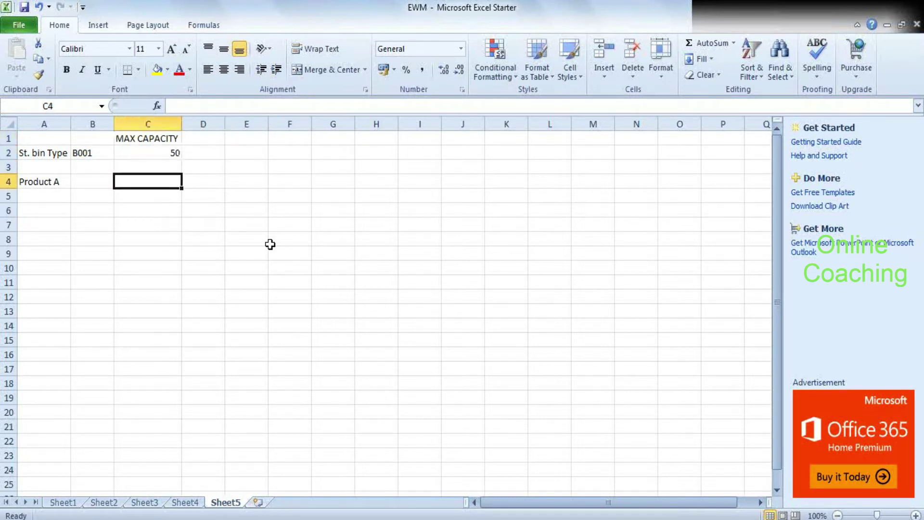
Step: Enter Capacity Consumption = 9 in cell B4 beside Product A and widen column B to fit it
{"action": "key", "text": "Left"}
{"action": "type", "text": "C"}
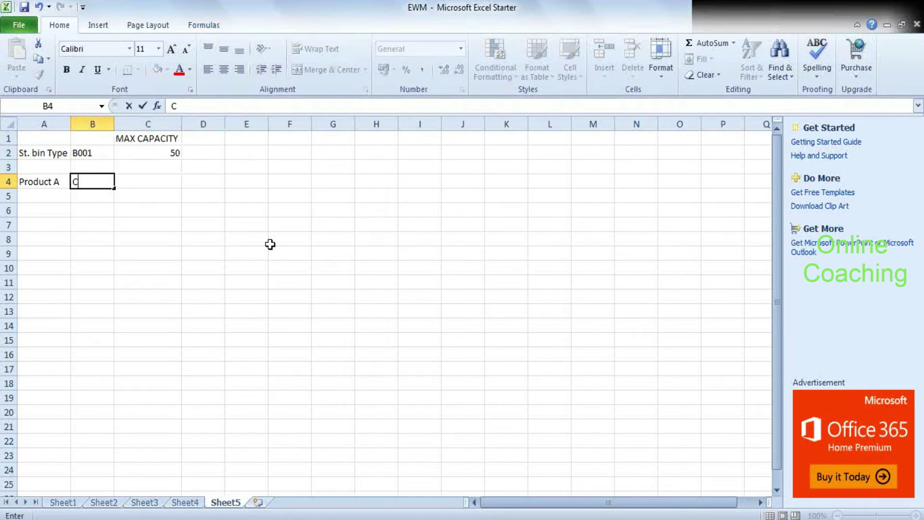
{"action": "type", "text": "apac"}
{"action": "key", "text": "BackSpace"}
{"action": "type", "text": "acity Co"}
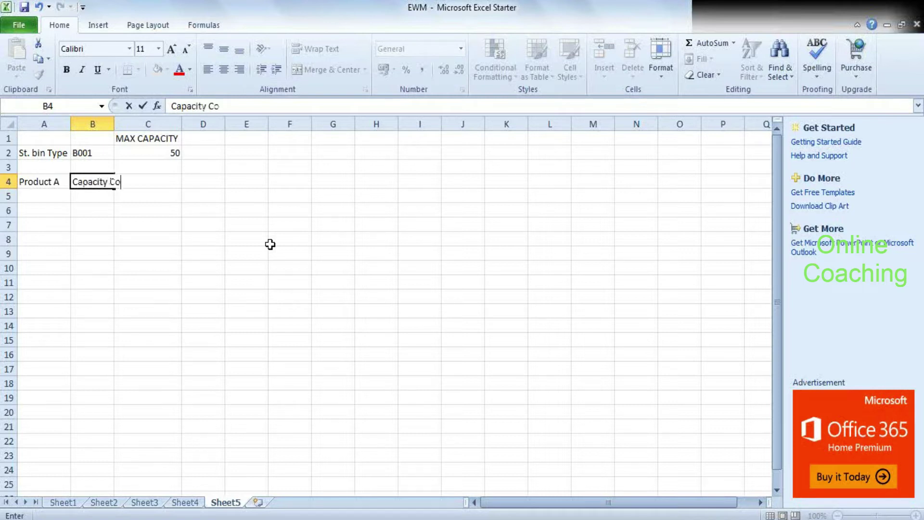
{"action": "type", "text": "nsumption"}
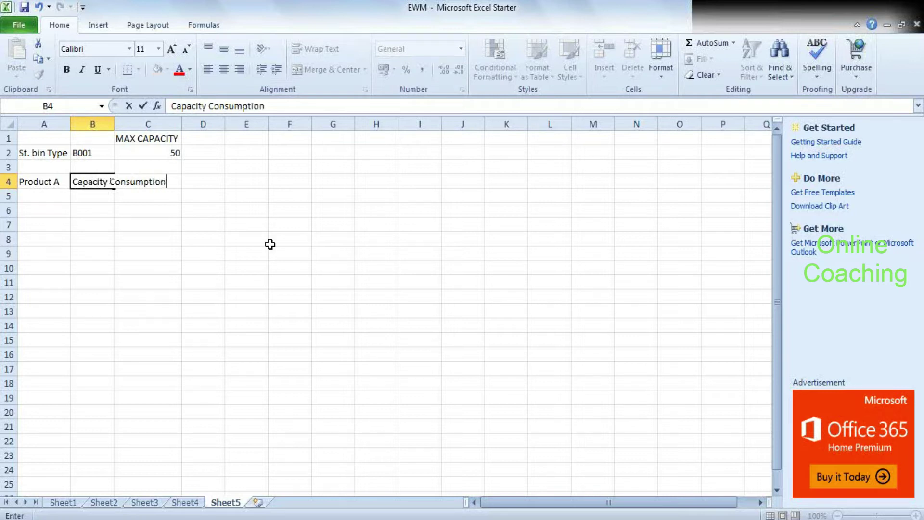
{"action": "type", "text": " = 9"}
{"action": "left_click", "coordinate": [206, 265]}
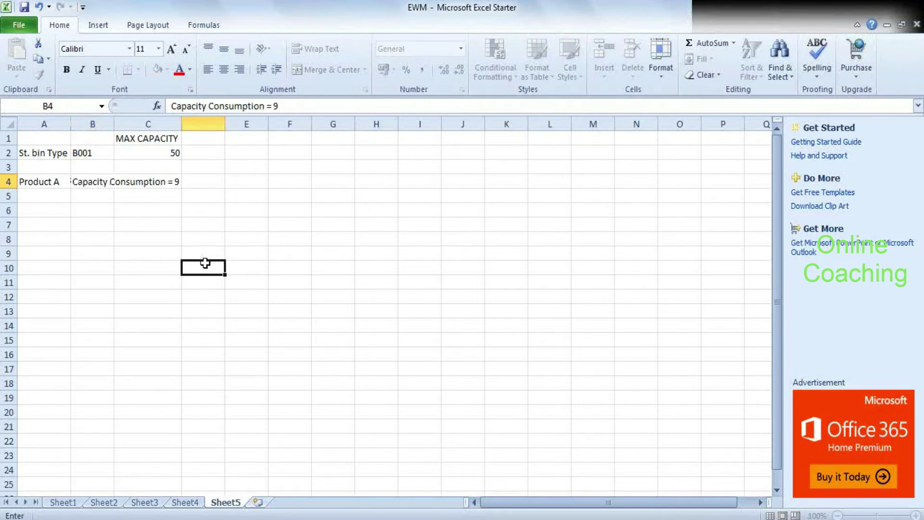
{"action": "double_click", "coordinate": [114, 124]}
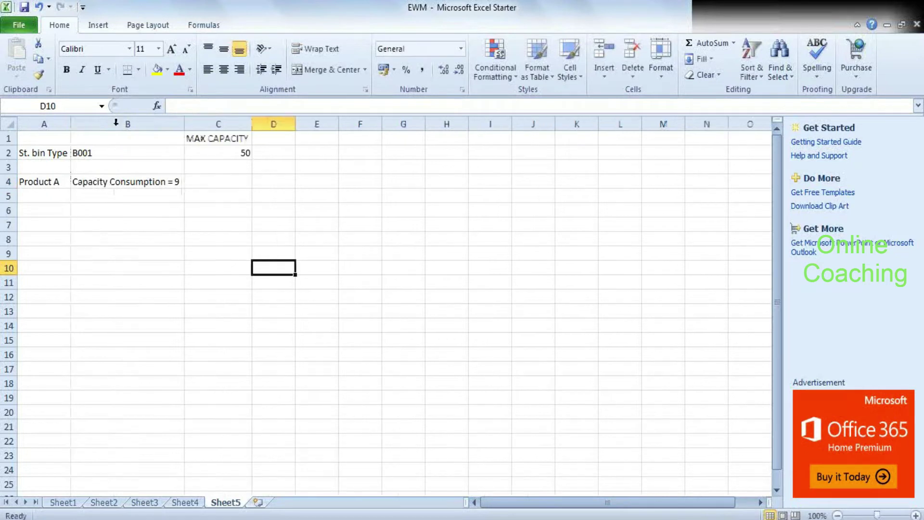
Step: Change the capacity consumption value in Product A's cell B4 to 5
{"action": "left_click", "coordinate": [177, 181]}
{"action": "key", "text": "F2"}
{"action": "key", "text": "BackSpace"}
{"action": "type", "text": "5"}
{"action": "left_click", "coordinate": [165, 293]}
{"action": "left_click", "coordinate": [135, 183]}
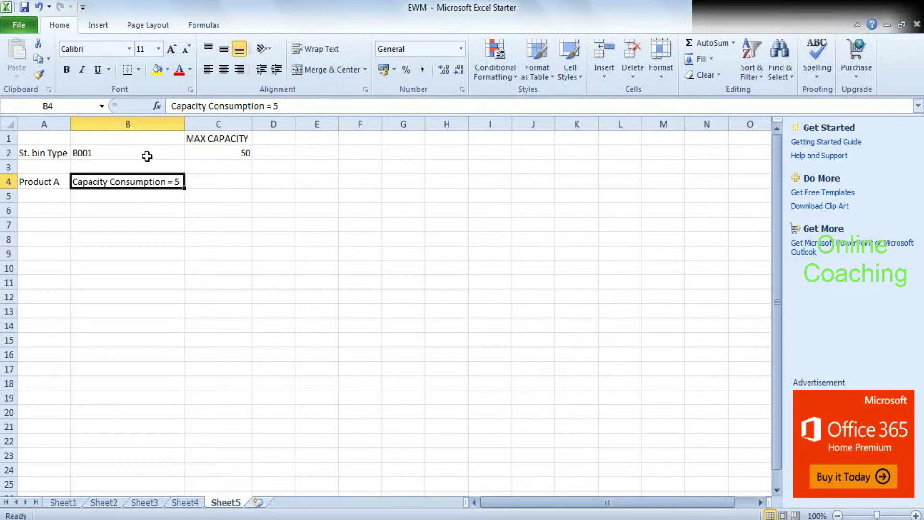
Step: Enter the label St. type in cell A1 and storage type R101 in cell B1
{"action": "left_click", "coordinate": [53, 153]}
{"action": "left_click", "coordinate": [27, 135]}
{"action": "type", "text": "St. "}
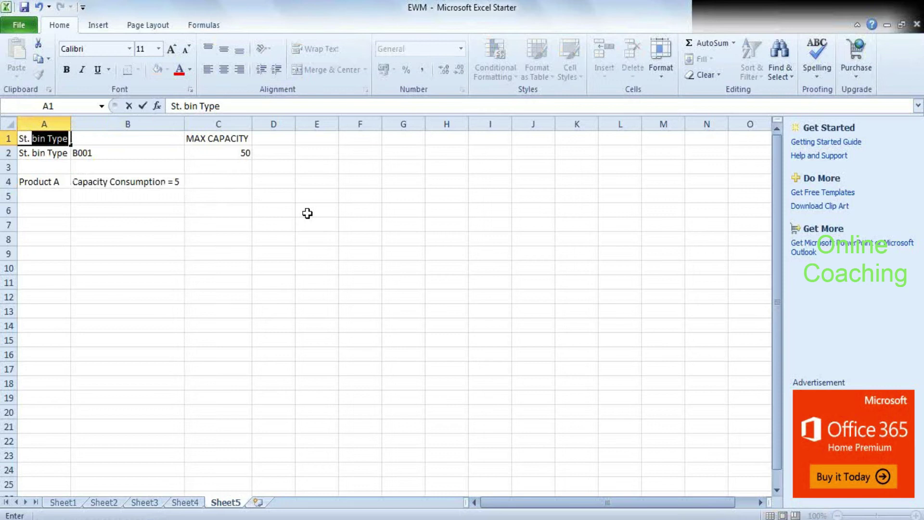
{"action": "type", "text": "type"}
{"action": "key", "text": "Tab"}
{"action": "key", "text": "Caps_Lock"}
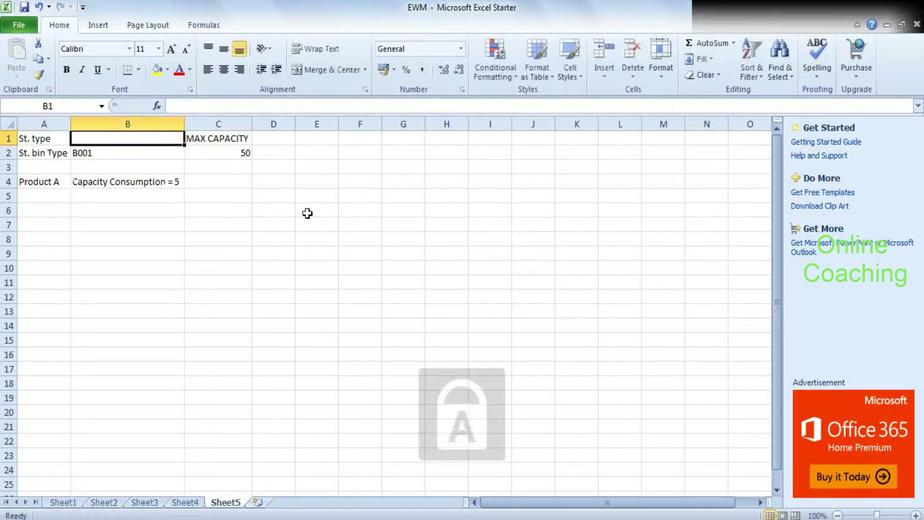
{"action": "type", "text": "R"}
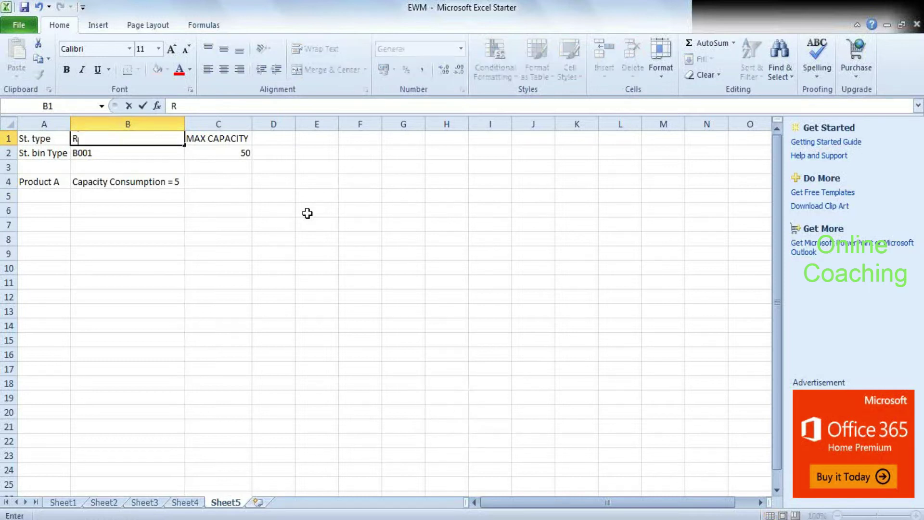
{"action": "type", "text": "101"}
{"action": "left_click", "coordinate": [128, 281]}
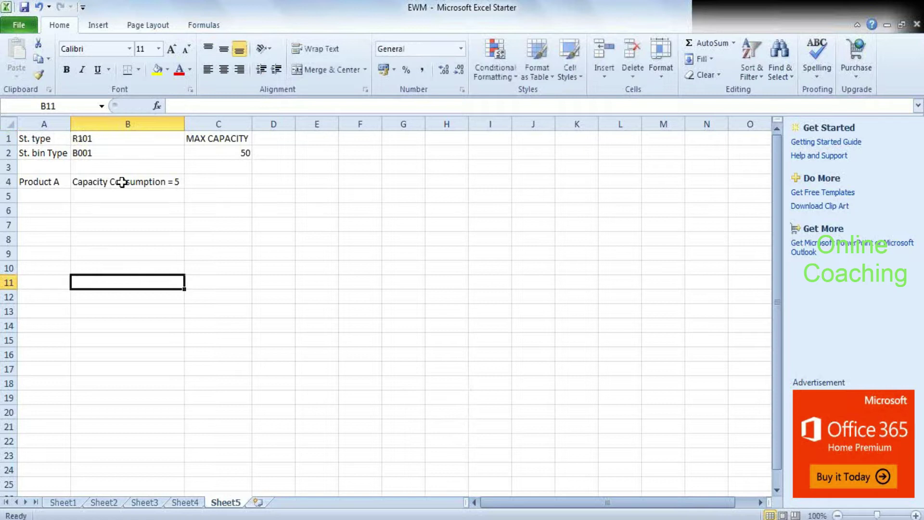
{"action": "left_click", "coordinate": [79, 142]}
{"action": "left_click", "coordinate": [80, 152]}
{"action": "left_click", "coordinate": [98, 137]}
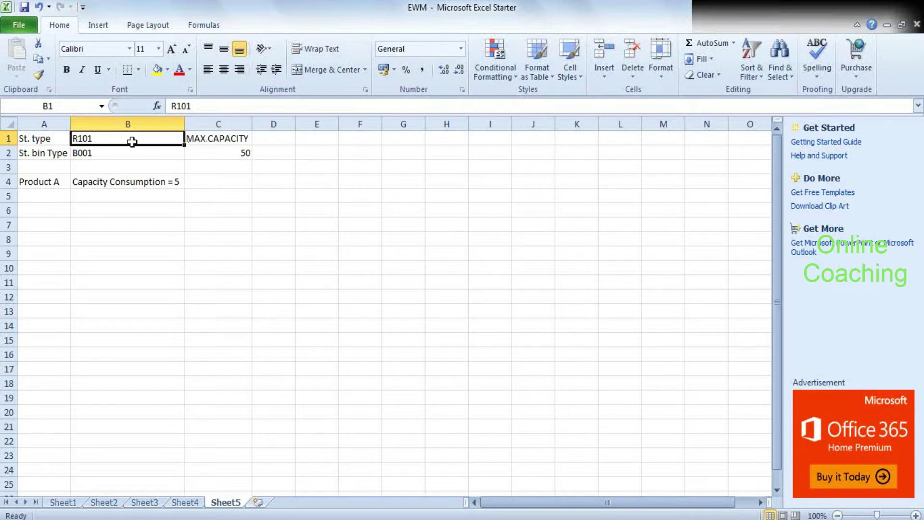
{"action": "left_click", "coordinate": [150, 181]}
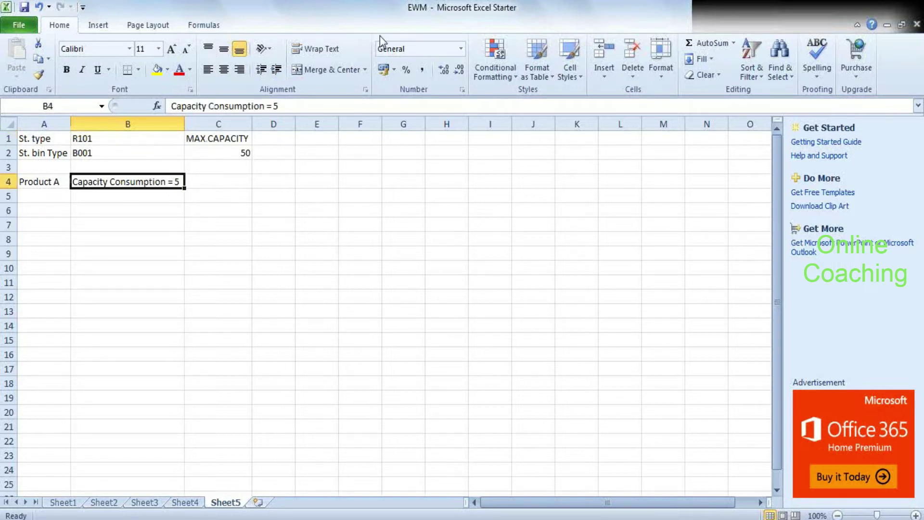
{"action": "left_click", "coordinate": [297, 108]}
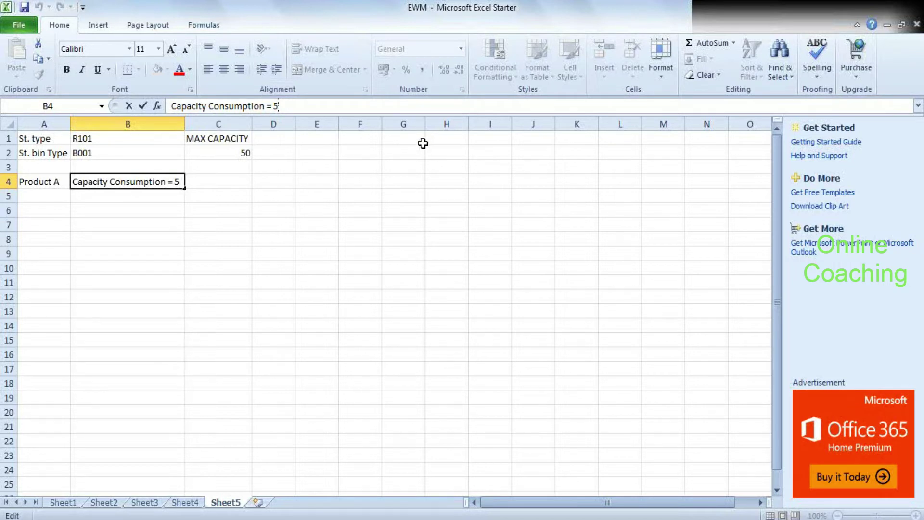
Step: Enter the label IBD in capitals in cell A6, two rows below Product A
{"action": "left_click", "coordinate": [61, 208]}
{"action": "type", "text": "ibd"}
{"action": "key", "text": "Tab"}
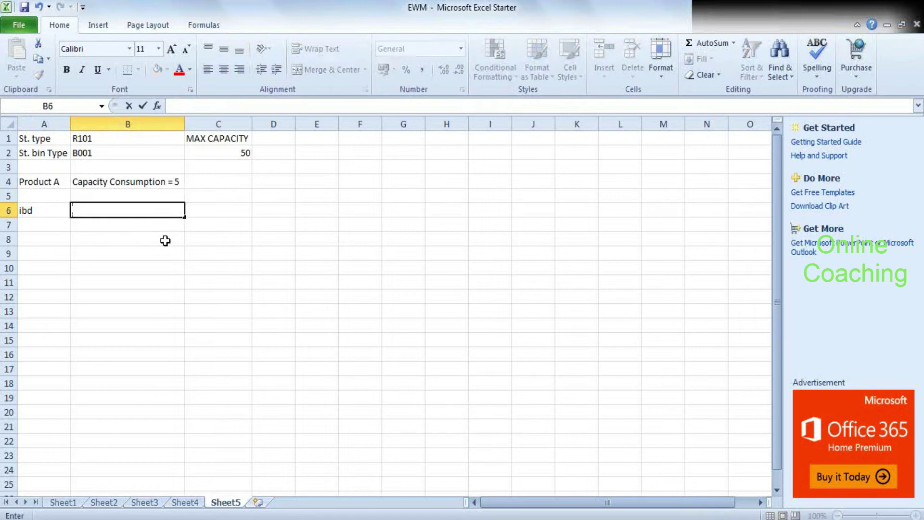
{"action": "key", "text": "Down"}
{"action": "key", "text": "Up"}
{"action": "key", "text": "Left"}
{"action": "key", "text": "Caps_Lock"}
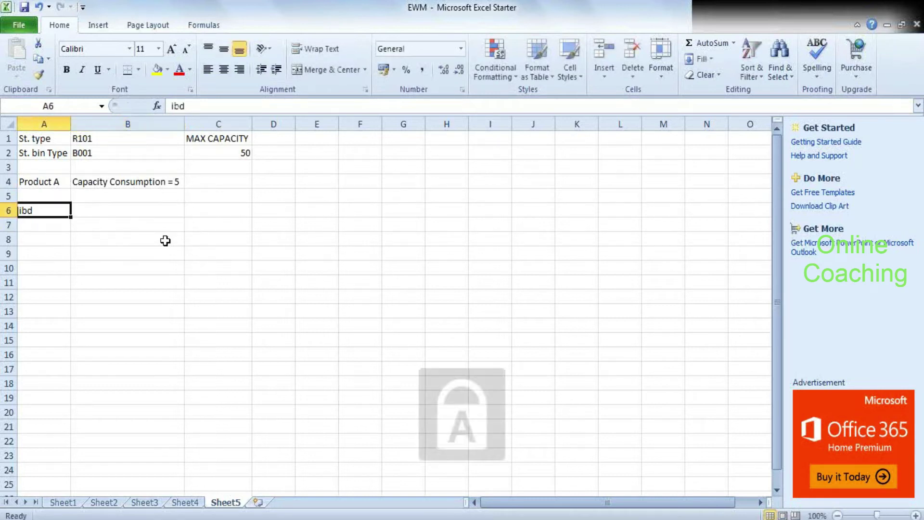
{"action": "key", "text": "Delete"}
{"action": "type", "text": "IBD"}
{"action": "key", "text": "Tab"}
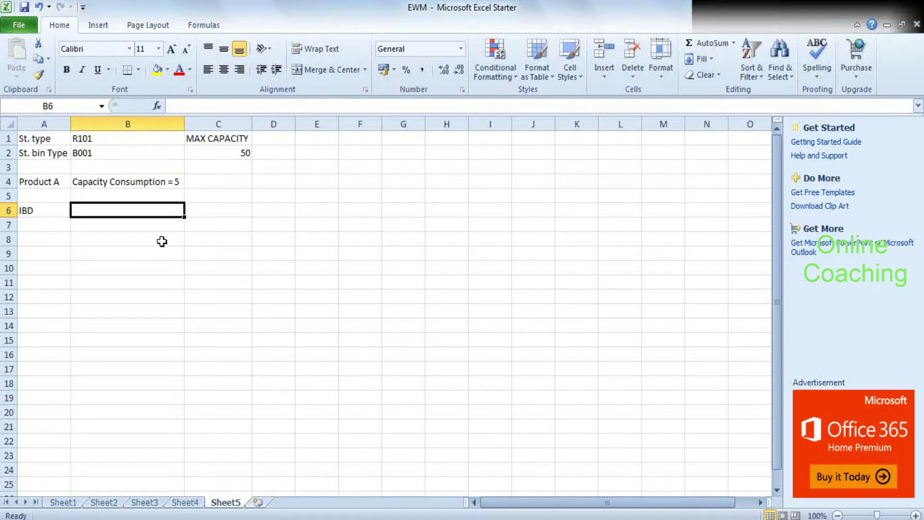
Step: Enter 9 in cell B6 as the IBD quantity
{"action": "type", "text": "8"}
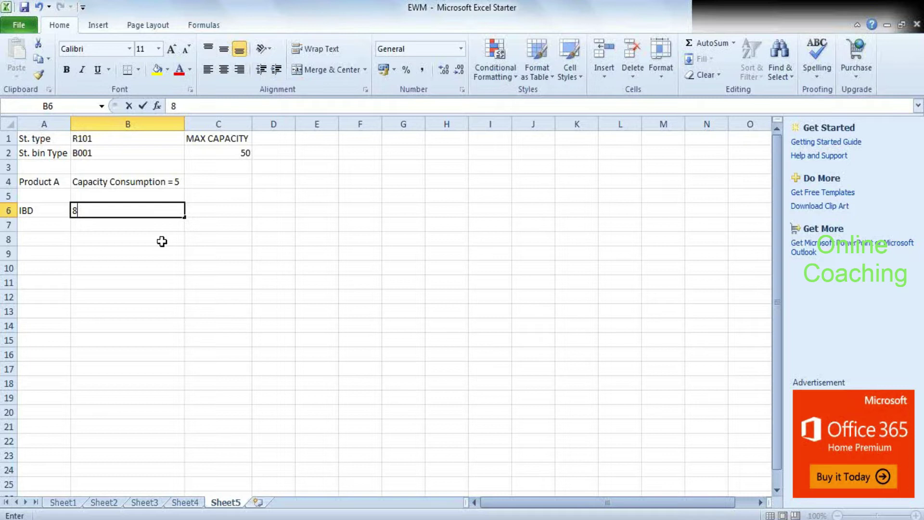
{"action": "key", "text": "Return"}
{"action": "key", "text": "Up"}
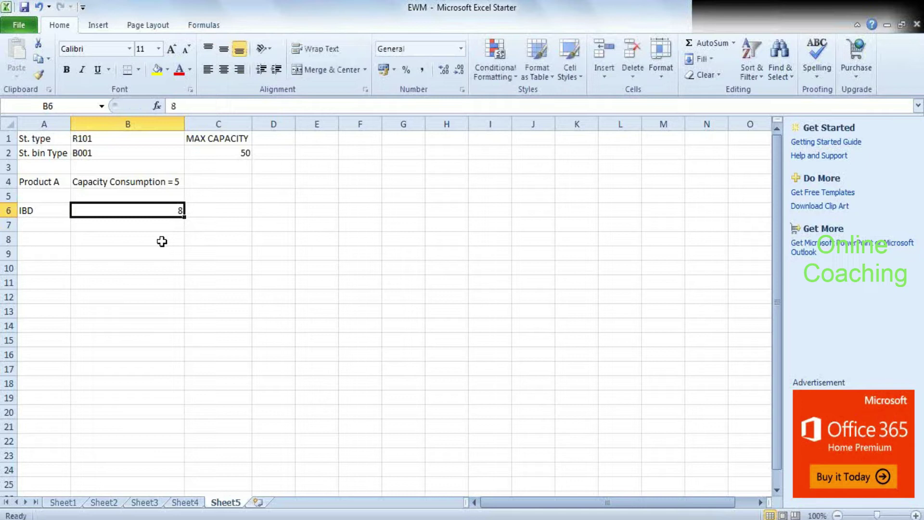
{"action": "key", "text": "Right"}
{"action": "key", "text": "Left"}
{"action": "type", "text": "9"}
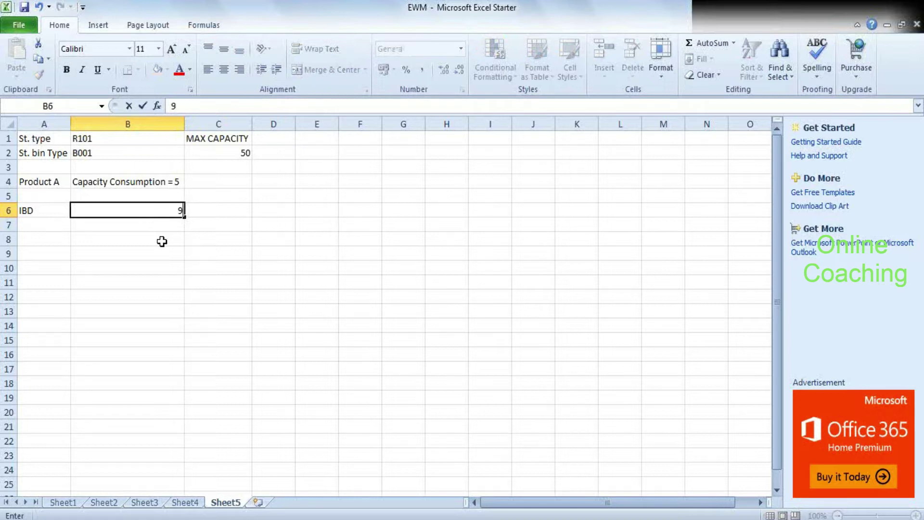
{"action": "key", "text": "Right"}
{"action": "key", "text": "Left"}
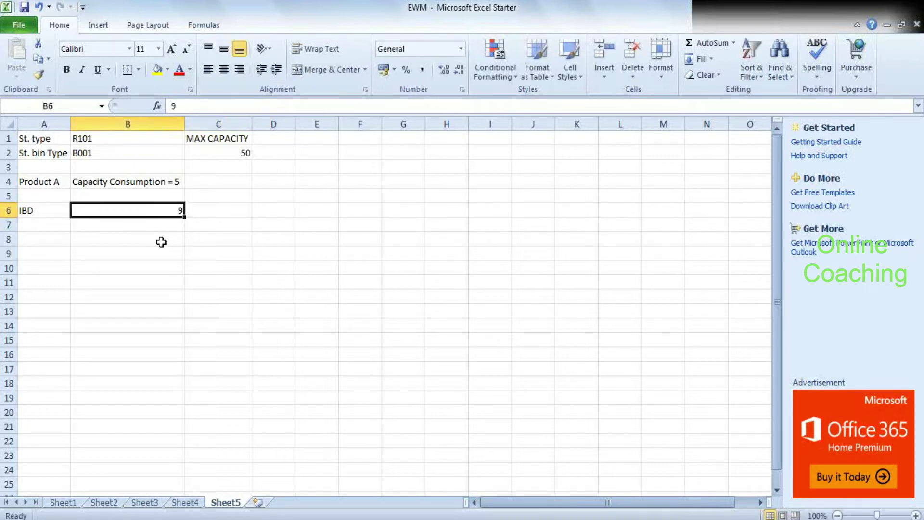
Step: Review Product A's capacity consumption against the bin type in B2 and the IBD quantity in B6
{"action": "left_click", "coordinate": [38, 187]}
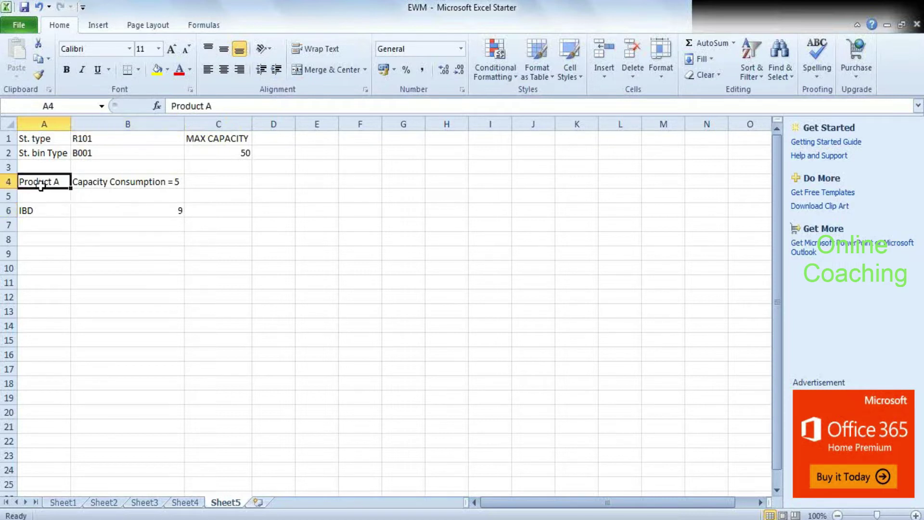
{"action": "left_click", "coordinate": [118, 193]}
{"action": "left_click", "coordinate": [101, 187]}
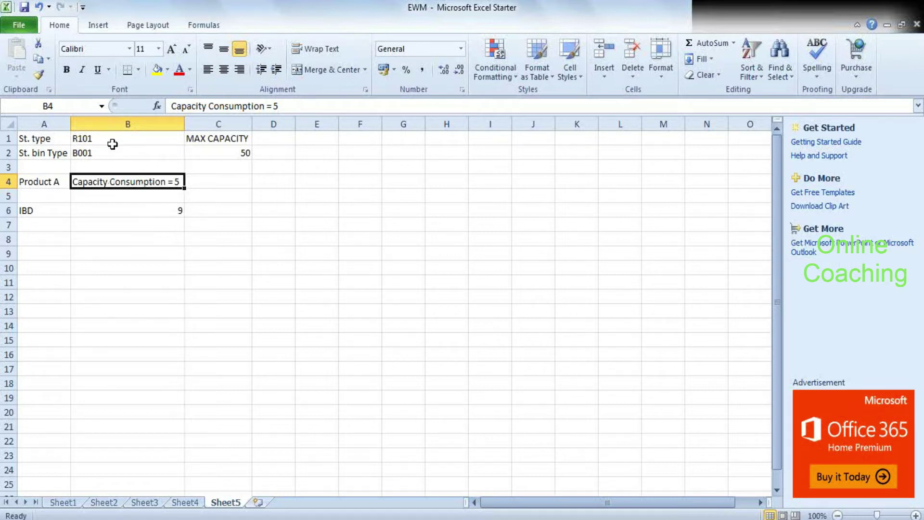
{"action": "left_click", "coordinate": [104, 164]}
{"action": "left_click", "coordinate": [92, 153]}
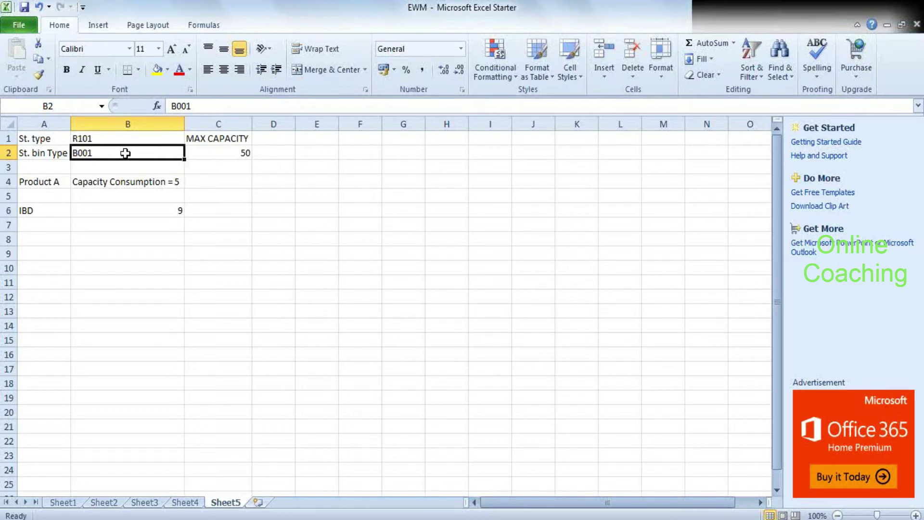
{"action": "left_click", "coordinate": [112, 207]}
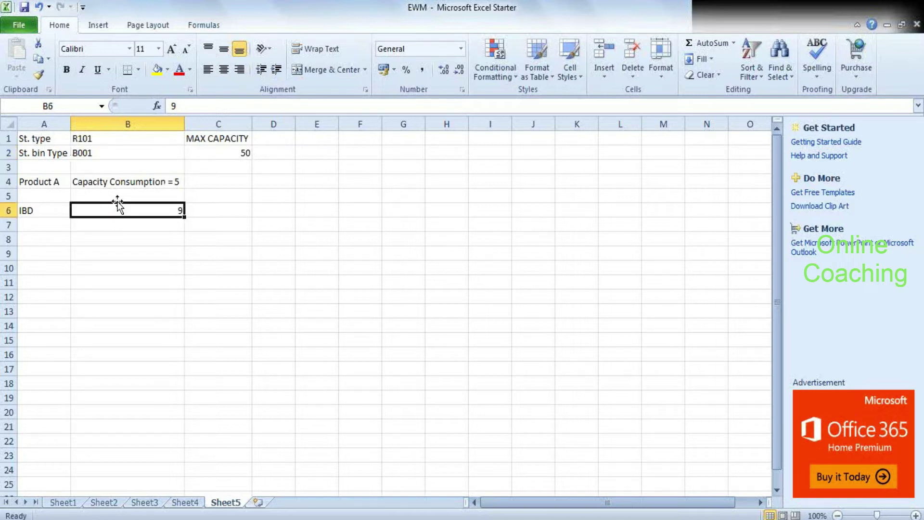
{"action": "left_click", "coordinate": [147, 182]}
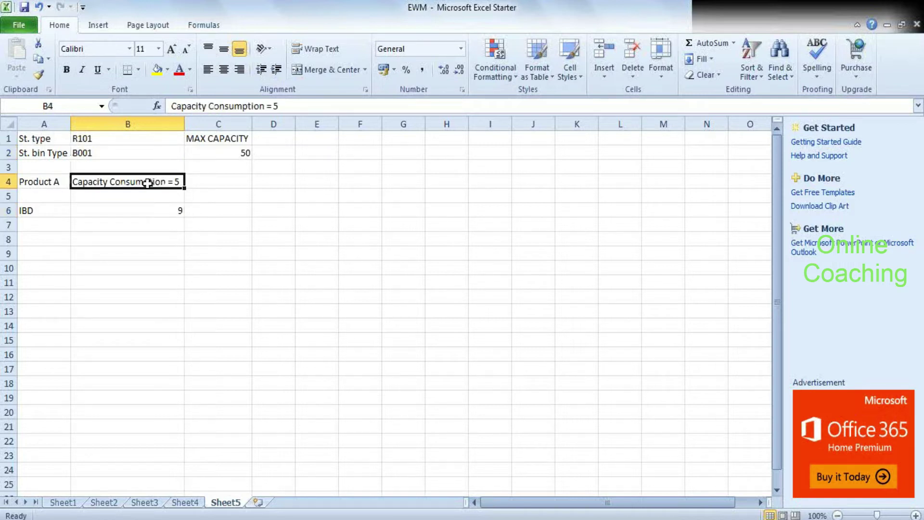
{"action": "left_click", "coordinate": [308, 105]}
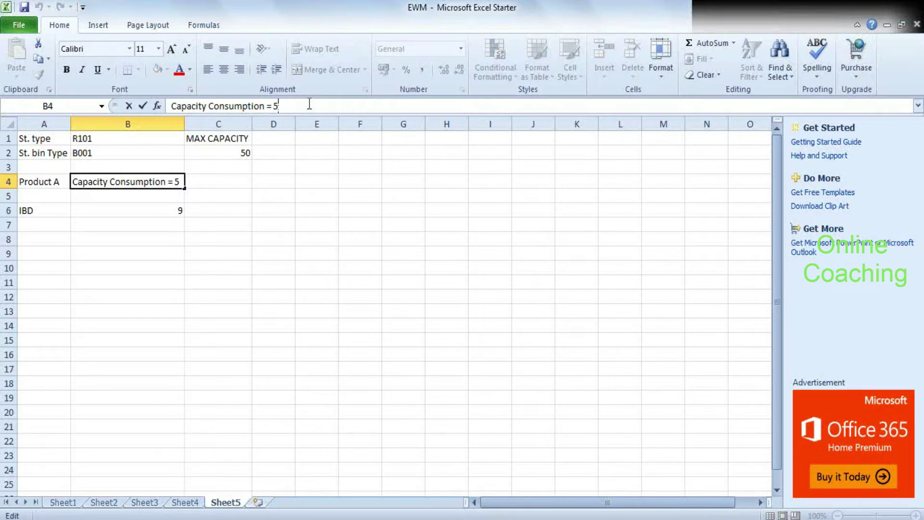
{"action": "left_click", "coordinate": [134, 228]}
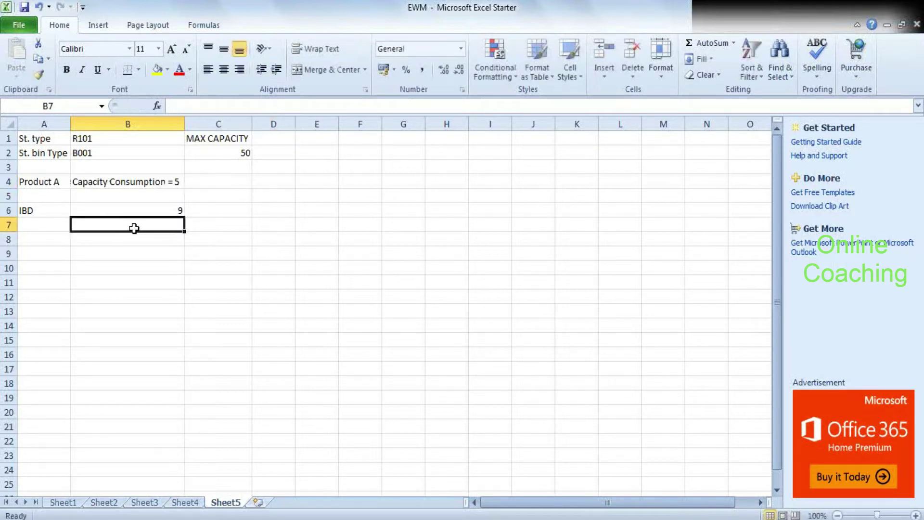
{"action": "left_click", "coordinate": [139, 210]}
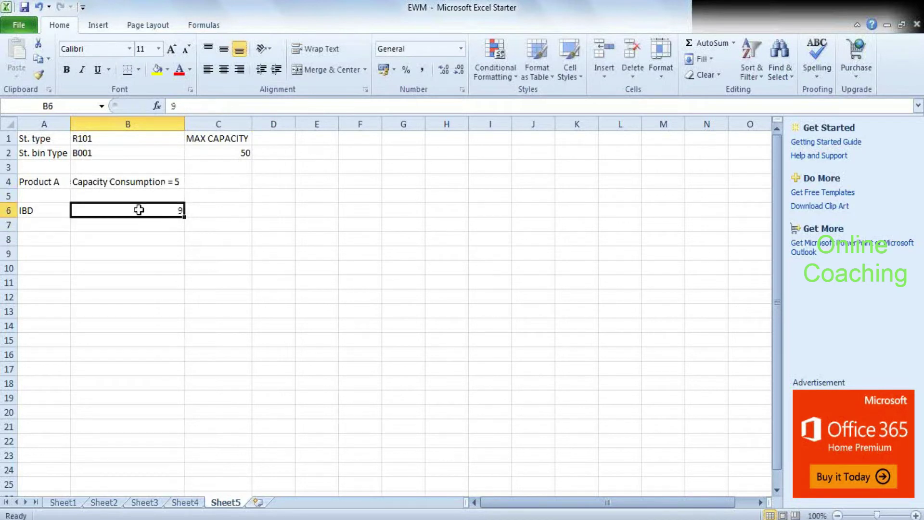
{"action": "left_click", "coordinate": [48, 183]}
Step: Enter the capacity calculation 9X5=45 in cell C6, beside the IBD quantity
{"action": "left_click", "coordinate": [231, 208]}
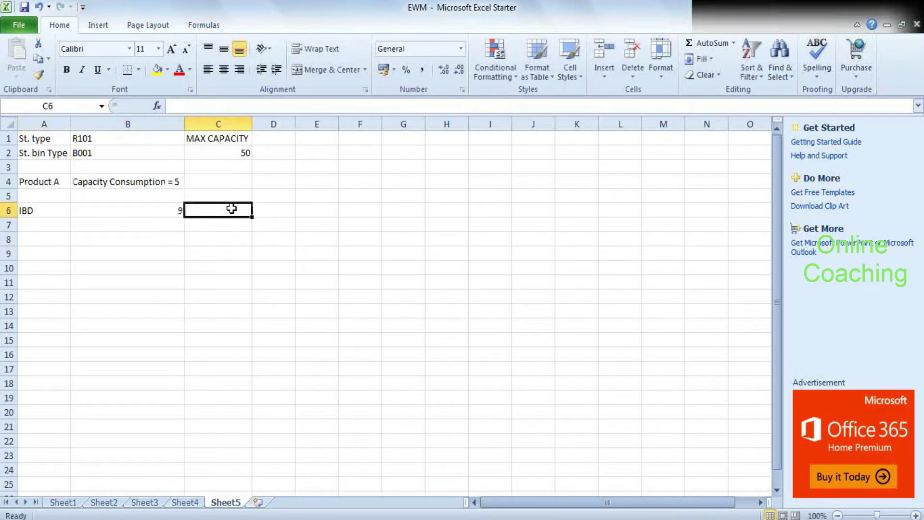
{"action": "type", "text": "9"}
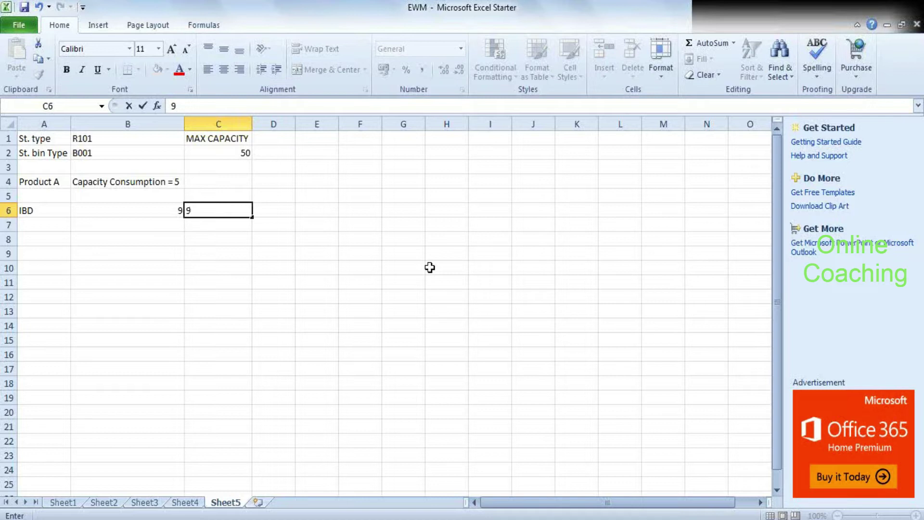
{"action": "type", "text": "X5=45"}
{"action": "left_click", "coordinate": [252, 280]}
Step: Compare the quantity, consumption factor and result of the calculation in C6 with the maximum capacity in C2
{"action": "left_click", "coordinate": [201, 214]}
{"action": "double_click", "coordinate": [201, 214]}
{"action": "left_click", "coordinate": [253, 214]}
{"action": "double_click", "coordinate": [222, 215]}
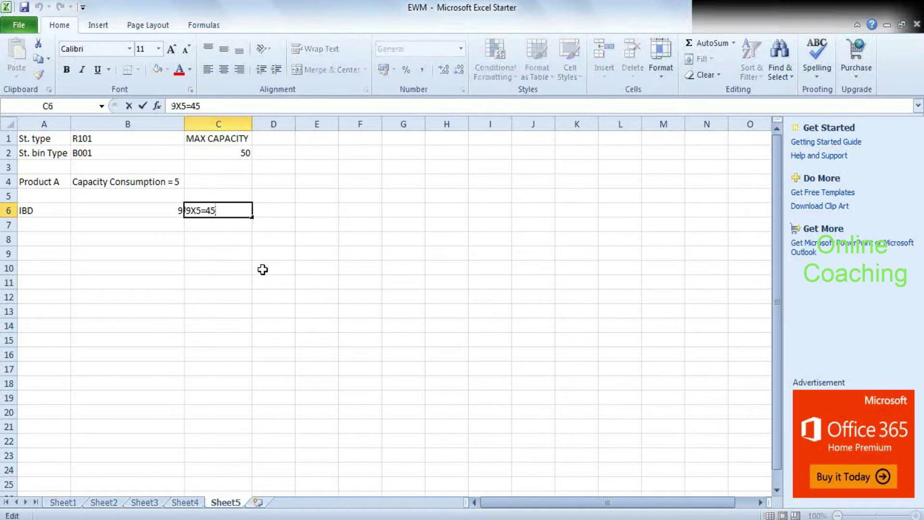
{"action": "left_click", "coordinate": [238, 154]}
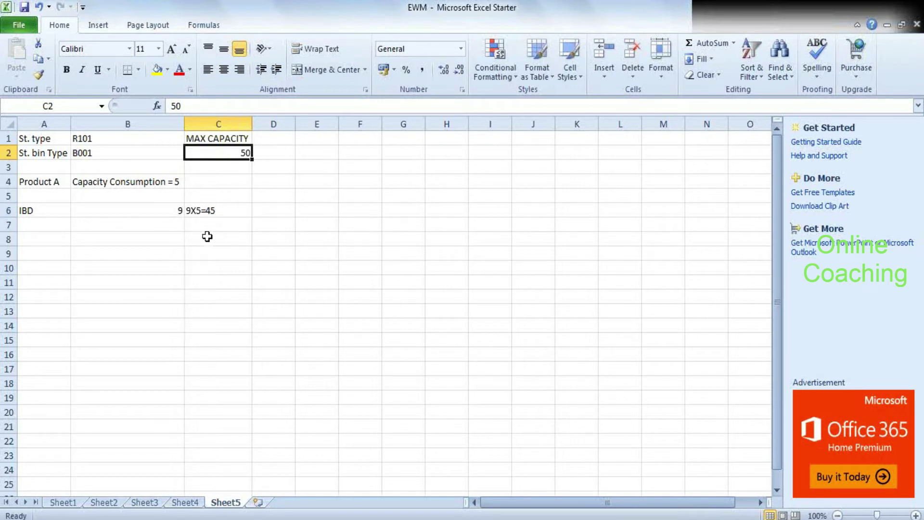
{"action": "double_click", "coordinate": [198, 211]}
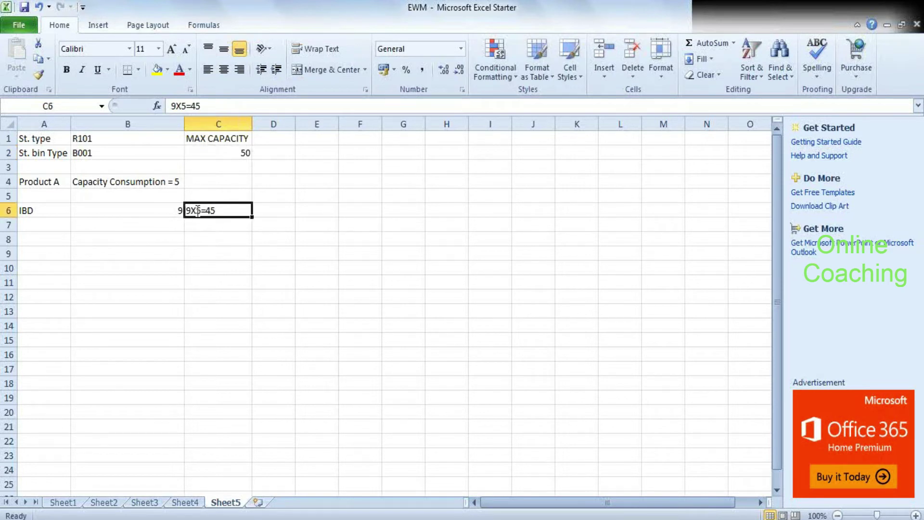
{"action": "left_click_drag", "start_coordinate": [201, 211], "coordinate": [195, 211]}
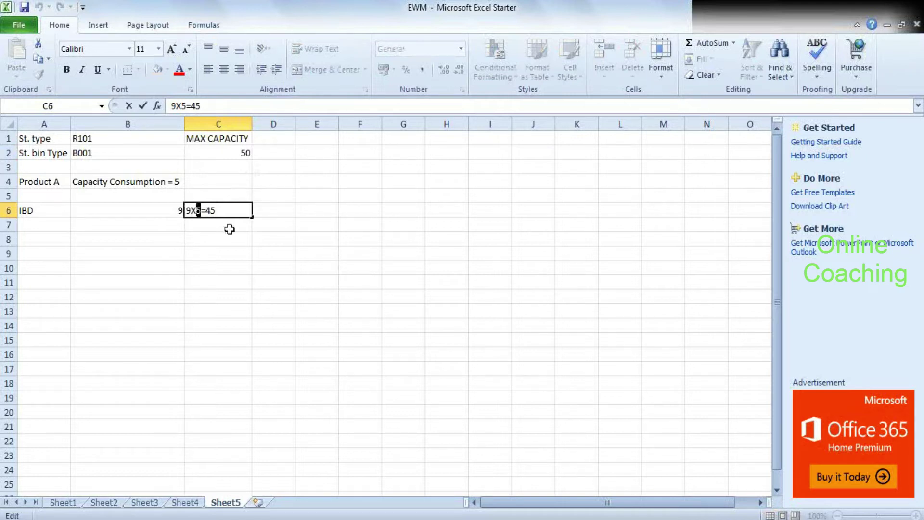
{"action": "left_click", "coordinate": [187, 212]}
{"action": "left_click_drag", "start_coordinate": [185, 211], "coordinate": [191, 210]}
{"action": "left_click", "coordinate": [247, 152]}
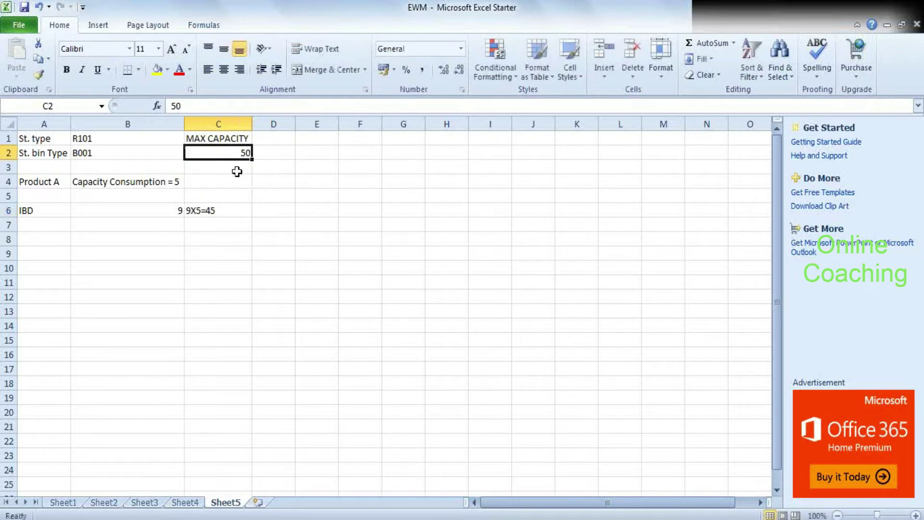
Step: Enter 12 as a second IBD quantity in cell B7, with its capacity calculation 12X5=60 in C7
{"action": "left_click", "coordinate": [151, 223]}
{"action": "type", "text": "1"}
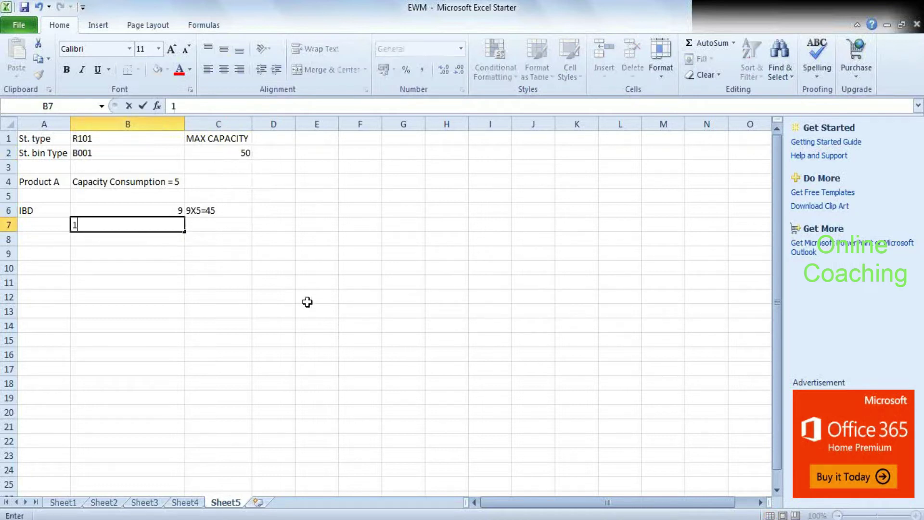
{"action": "type", "text": "2"}
{"action": "left_click", "coordinate": [204, 228]}
{"action": "type", "text": "12X5"}
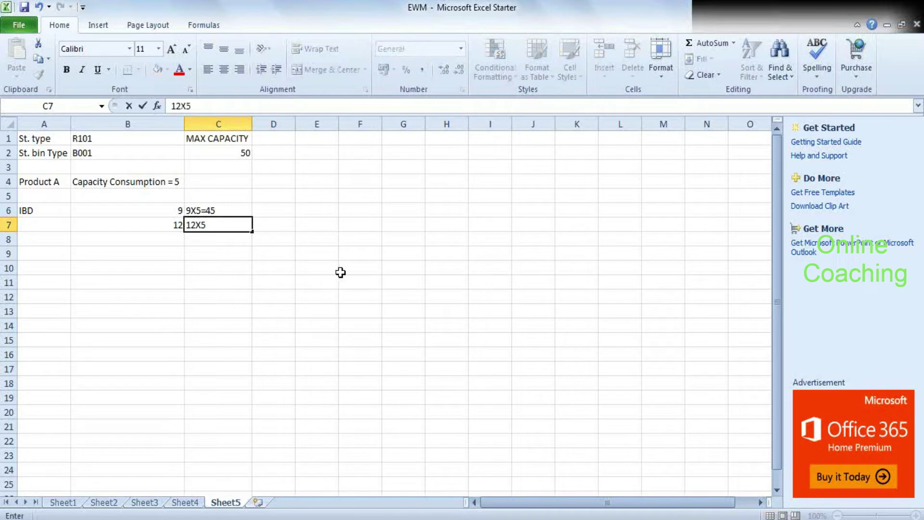
{"action": "type", "text": "=60"}
{"action": "left_click", "coordinate": [241, 255]}
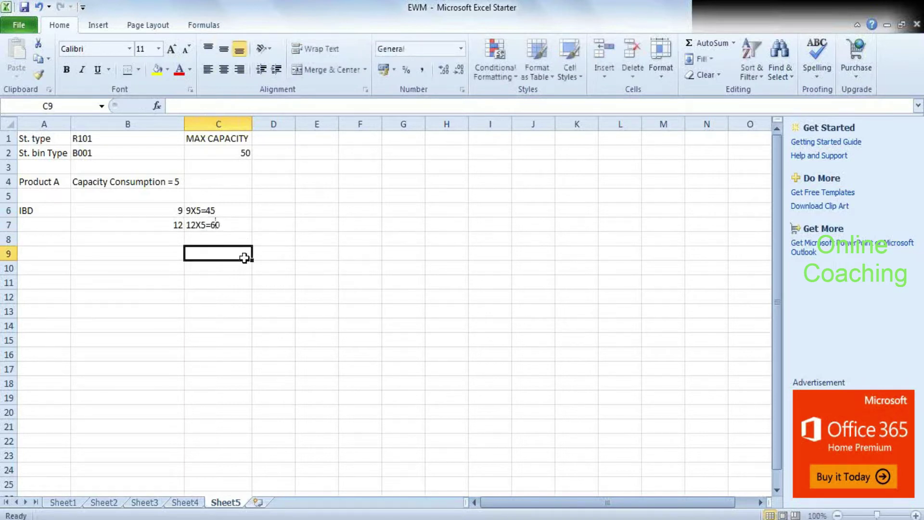
Step: Check the C7 calculation against the maximum capacity in C2 and enter the partial-quantity calculation 10X5=50 in C8
{"action": "left_click", "coordinate": [225, 225]}
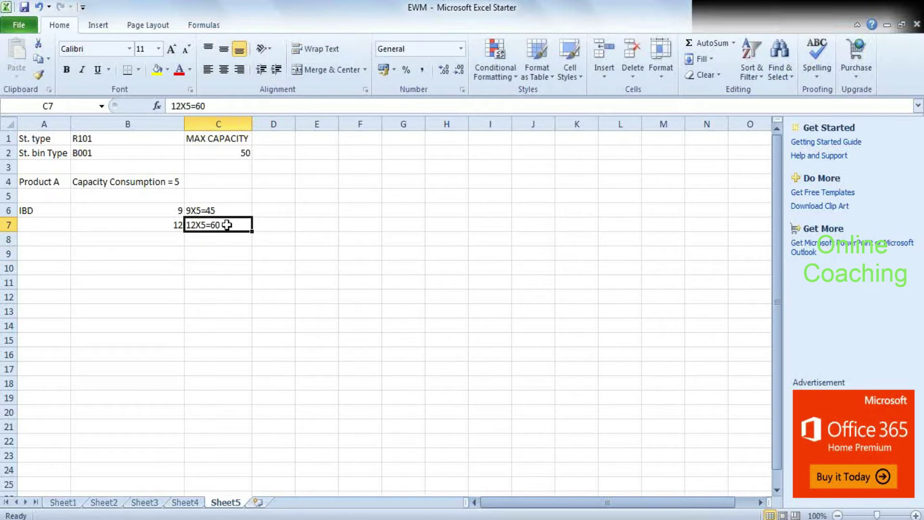
{"action": "left_click", "coordinate": [135, 226]}
{"action": "left_click", "coordinate": [47, 178]}
{"action": "left_click", "coordinate": [235, 237]}
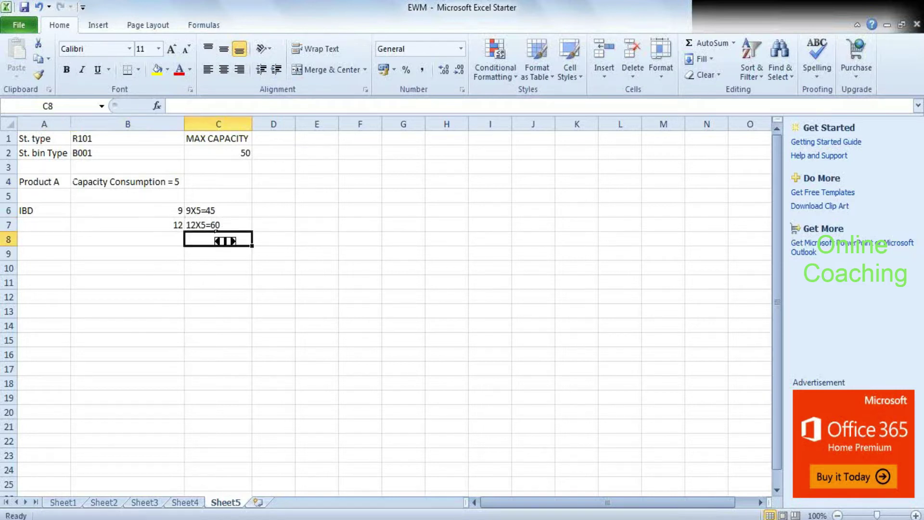
{"action": "right_click", "coordinate": [237, 229]}
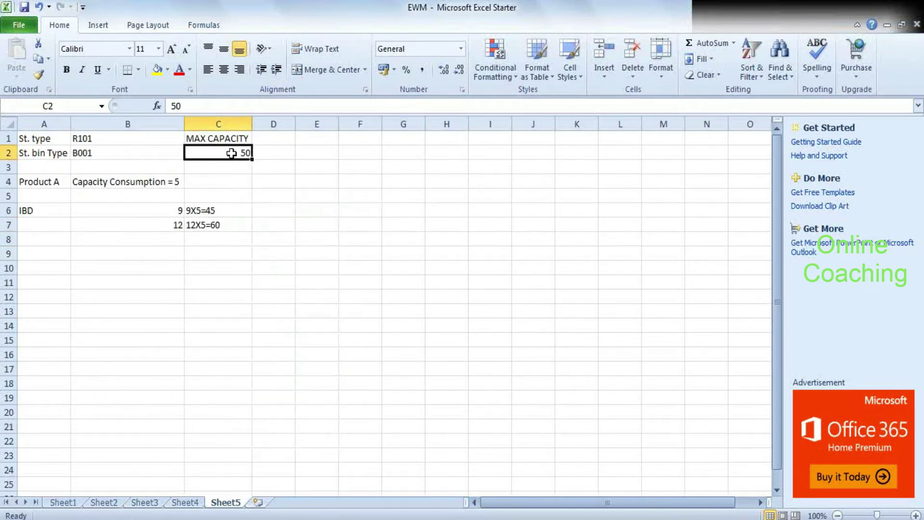
{"action": "left_click", "coordinate": [197, 240]}
{"action": "type", "text": "1"}
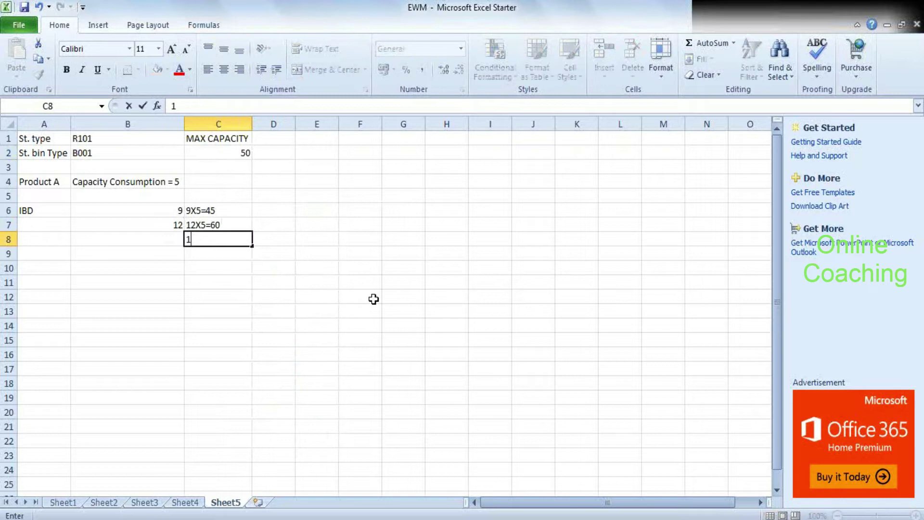
{"action": "type", "text": "0X5+"}
{"action": "key", "text": "BackSpace"}
{"action": "type", "text": "=50"}
{"action": "key", "text": "Left"}
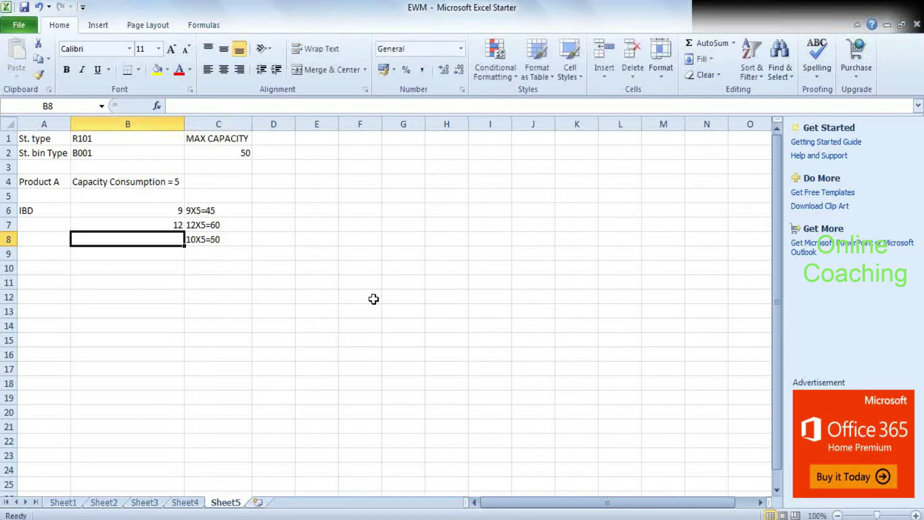
Step: Enter the storage bins 01-01-001 in cell D8 and 01-01-009 in cell D9
{"action": "key", "text": "Right"}
{"action": "key", "text": "Right"}
{"action": "type", "text": "0"}
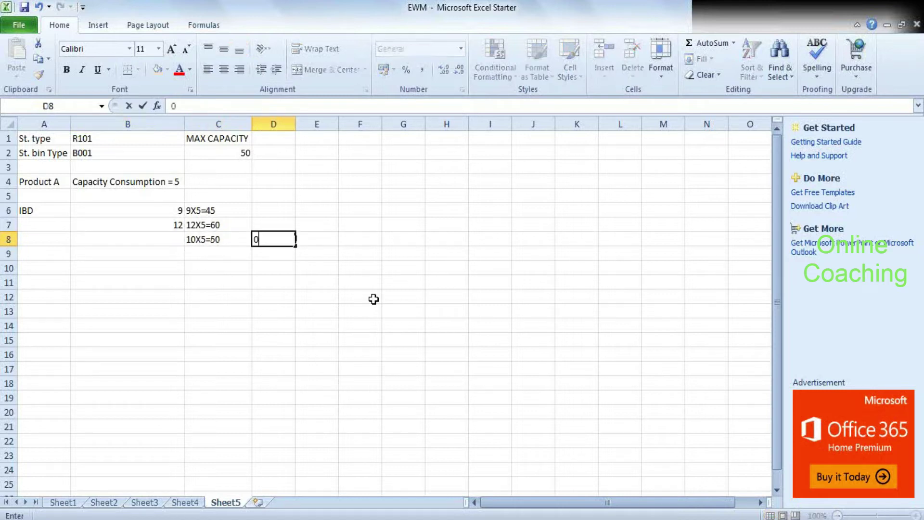
{"action": "type", "text": "1-01-001"}
{"action": "key", "text": "Return"}
{"action": "type", "text": "0"}
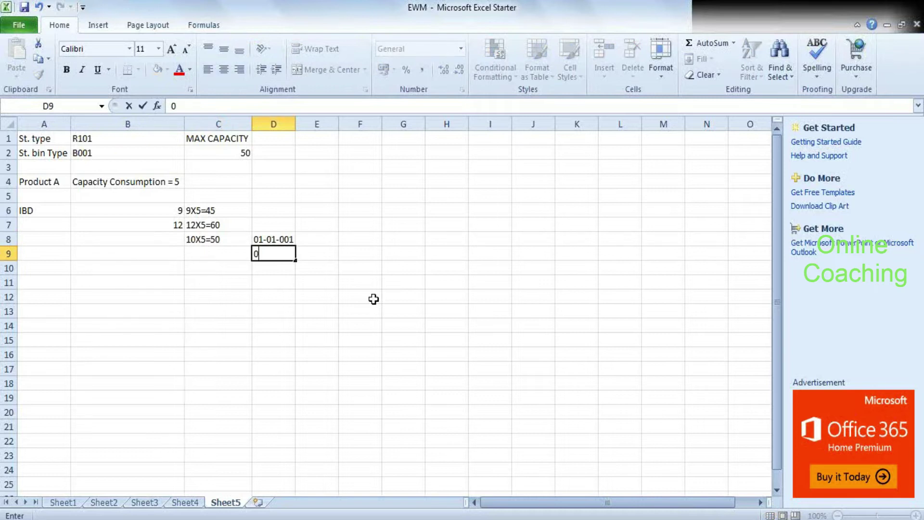
{"action": "type", "text": "1-01-009"}
Step: Enter the remaining-quantity calculation 2X5=10 in cell C9, beside bin 01-01-009
{"action": "key", "text": "Left"}
{"action": "key", "text": "Left"}
{"action": "key", "text": "Right"}
{"action": "type", "text": "2"}
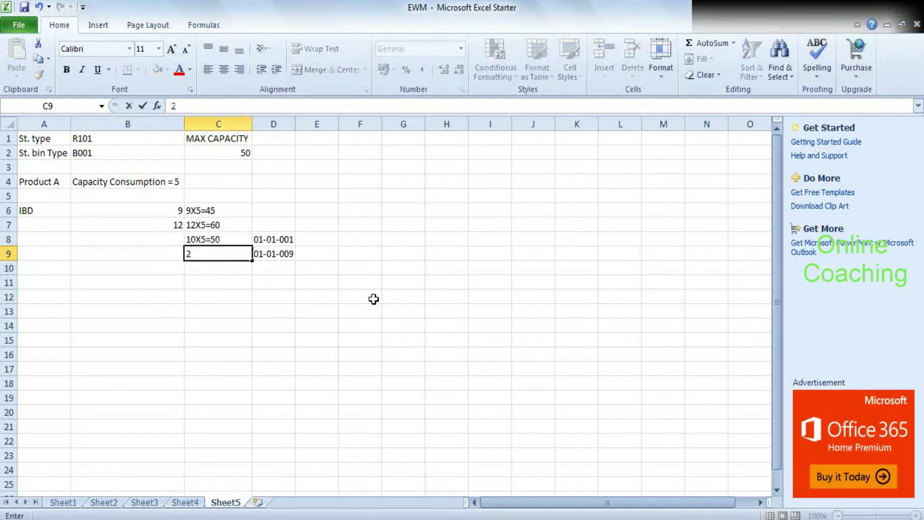
{"action": "type", "text": "X5=10"}
Step: Review the two storage bins in D8 and D9 against the storage type in row 1
{"action": "key", "text": "Right"}
{"action": "key", "text": "Up"}
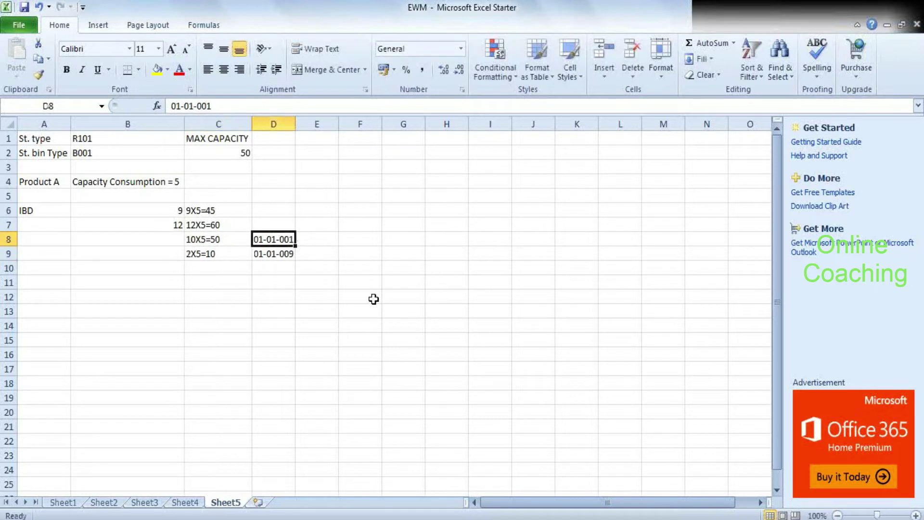
{"action": "key", "text": "Down"}
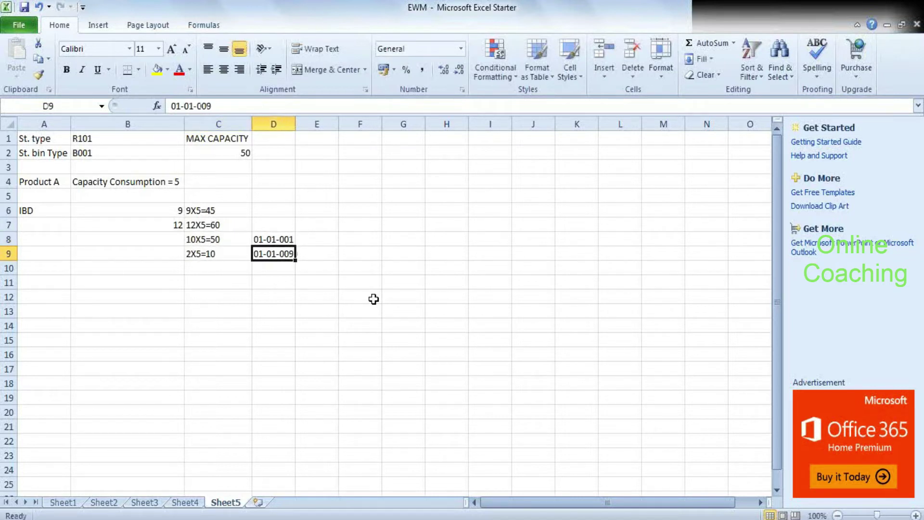
{"action": "key", "text": "Left"}
{"action": "key", "text": "Left"}
{"action": "key", "text": "Left"}
{"action": "key", "text": "Up"}
{"action": "key", "text": "Up"}
{"action": "key", "text": "Up"}
{"action": "key", "text": "Up"}
{"action": "key", "text": "Up"}
{"action": "key", "text": "Up"}
{"action": "key", "text": "Up"}
{"action": "key", "text": "Up"}
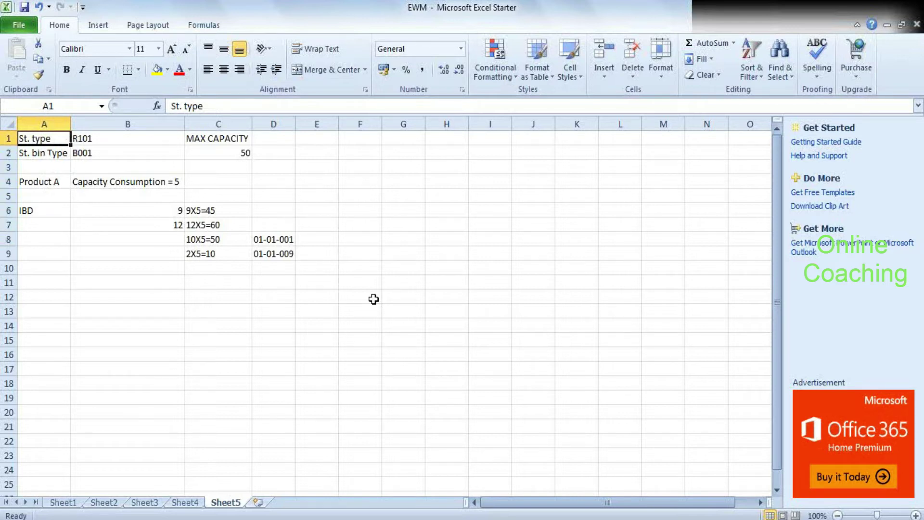
{"action": "key", "text": "Right"}
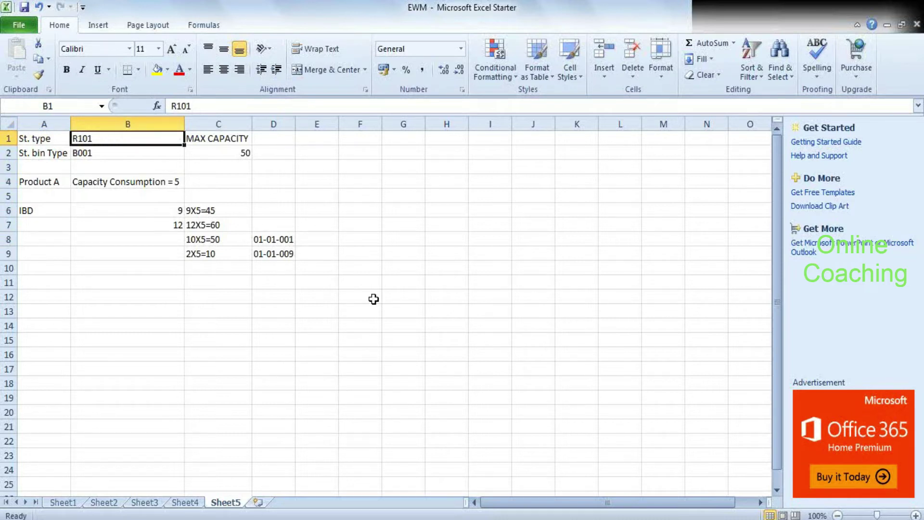
Step: Compare the bin and split calculation in row 8 with the bin type's maximum capacity in C2
{"action": "key", "text": "Right"}
{"action": "key", "text": "Right"}
{"action": "key", "text": "Down"}
{"action": "key", "text": "Down"}
{"action": "key", "text": "Down"}
{"action": "key", "text": "Down"}
{"action": "key", "text": "Down"}
{"action": "key", "text": "Down"}
{"action": "key", "text": "Down"}
{"action": "key", "text": "Down"}
{"action": "key", "text": "Down"}
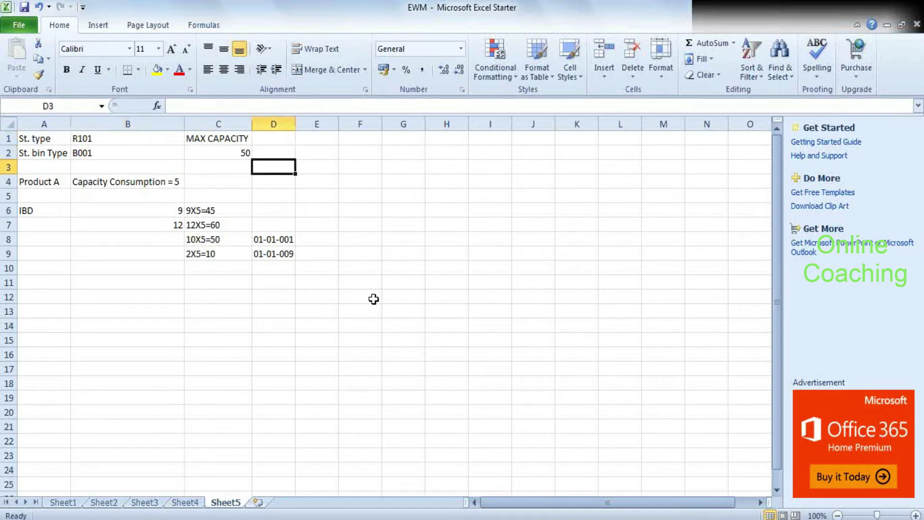
{"action": "key", "text": "Up"}
{"action": "key", "text": "Up"}
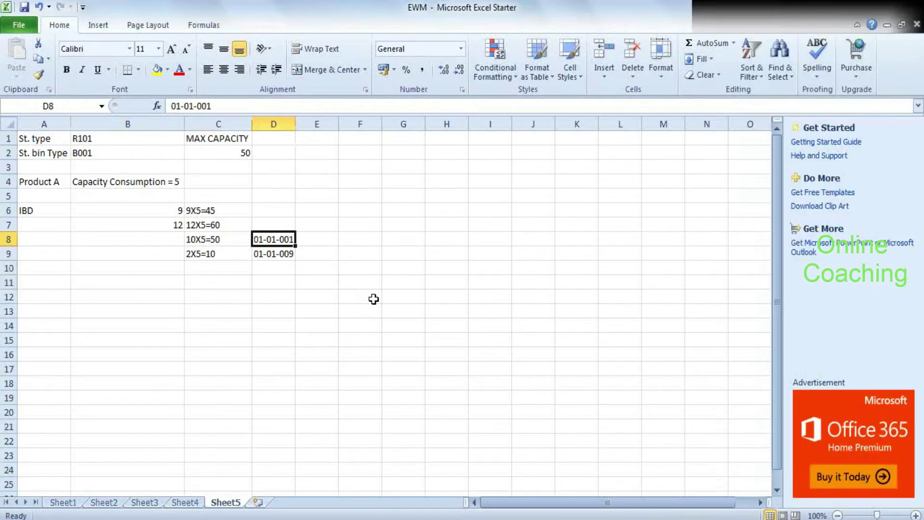
{"action": "key", "text": "Left"}
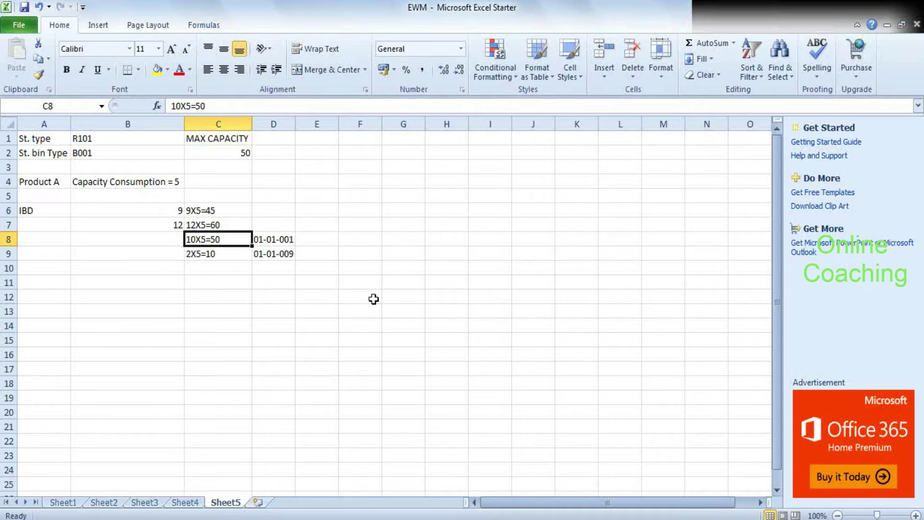
{"action": "key", "text": "Up"}
{"action": "key", "text": "Up"}
{"action": "key", "text": "Up"}
{"action": "key", "text": "Up"}
{"action": "key", "text": "Up"}
{"action": "key", "text": "Up"}
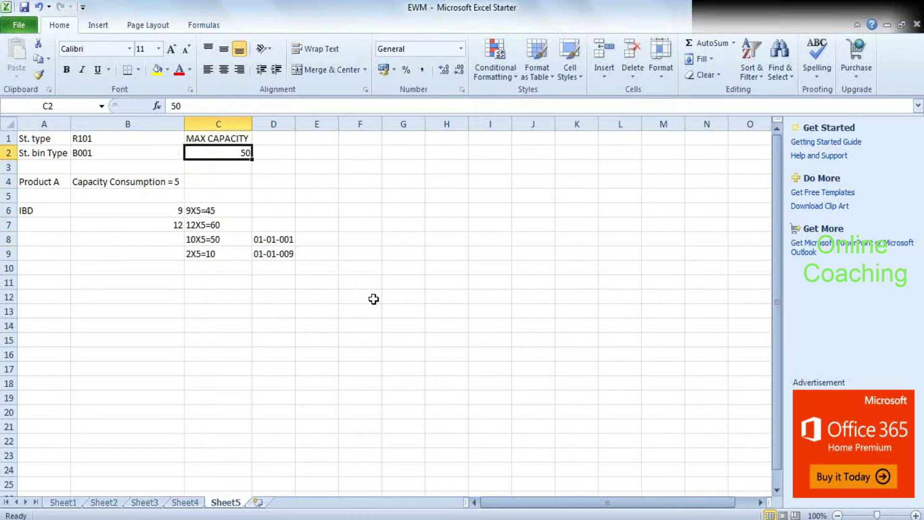
{"action": "key", "text": "Up"}
{"action": "key", "text": "Down"}
{"action": "key", "text": "Up"}
{"action": "key", "text": "Down"}
{"action": "key", "text": "Up"}
{"action": "key", "text": "Down"}
{"action": "key", "text": "Up"}
{"action": "key", "text": "Down"}
{"action": "key", "text": "Up"}
{"action": "key", "text": "Down"}
{"action": "key", "text": "Up"}
{"action": "key", "text": "Down"}
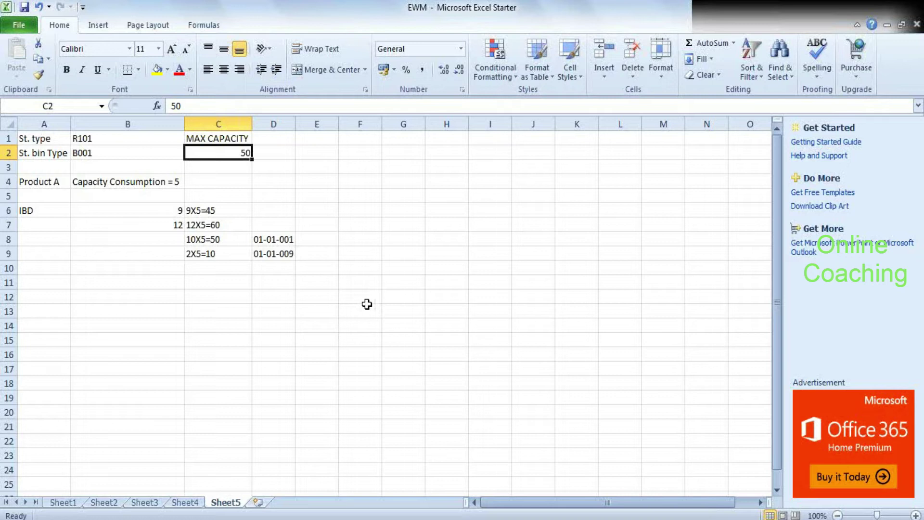
Step: Add a second product, Product B, in cell A5 below Product A
{"action": "left_click", "coordinate": [57, 195]}
{"action": "type", "text": "p"}
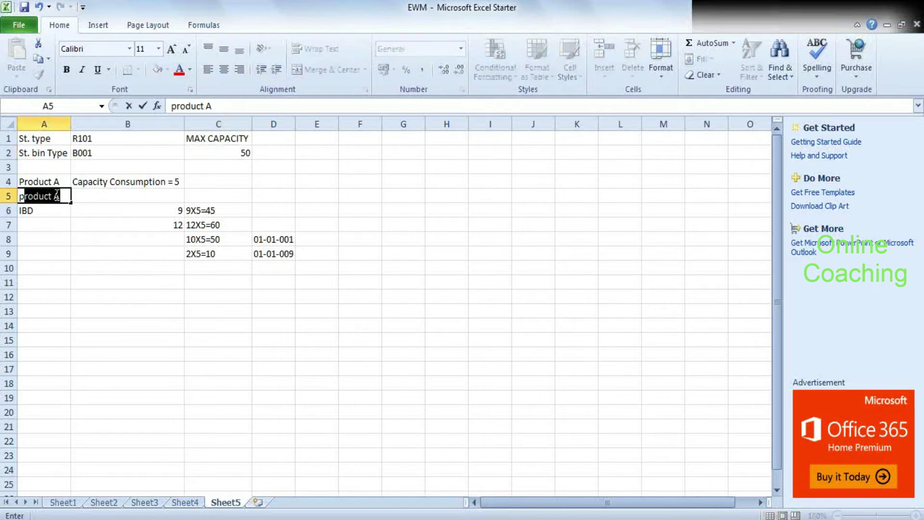
{"action": "type", "text": "R"}
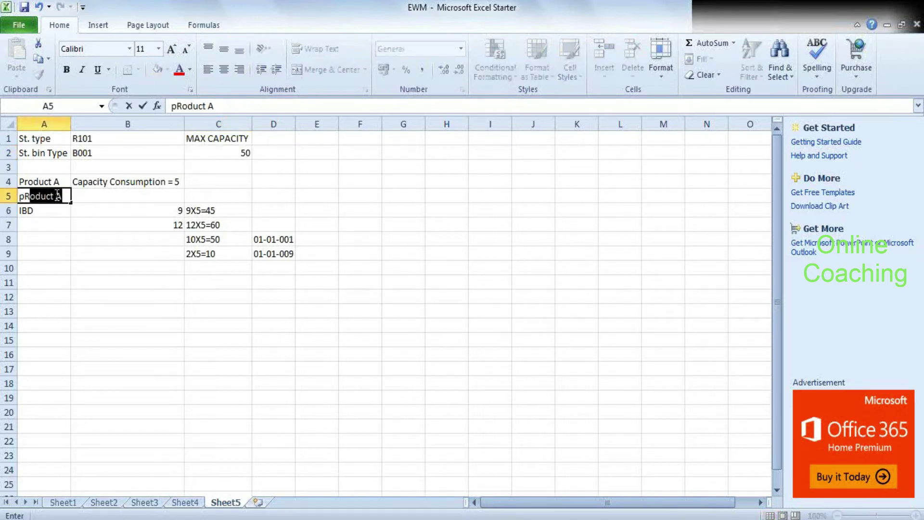
{"action": "key", "text": "Tab"}
{"action": "left_click", "coordinate": [57, 195]}
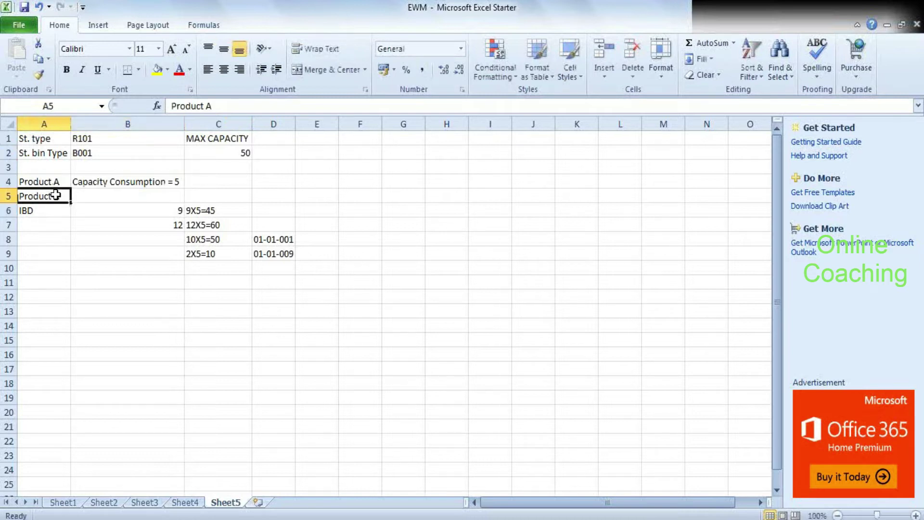
{"action": "double_click", "coordinate": [56, 194]}
{"action": "key", "text": "BackSpace"}
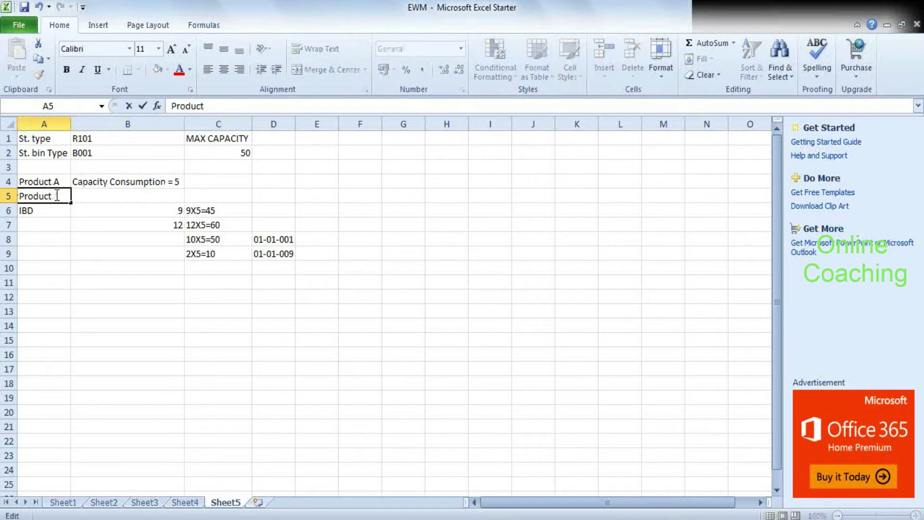
{"action": "type", "text": "B"}
{"action": "key", "text": "Tab"}
Step: Fill Product A's capacity consumption text down into B5 and set Product B's value to 2
{"action": "key", "text": "Up"}
{"action": "key", "text": "shift+Down"}
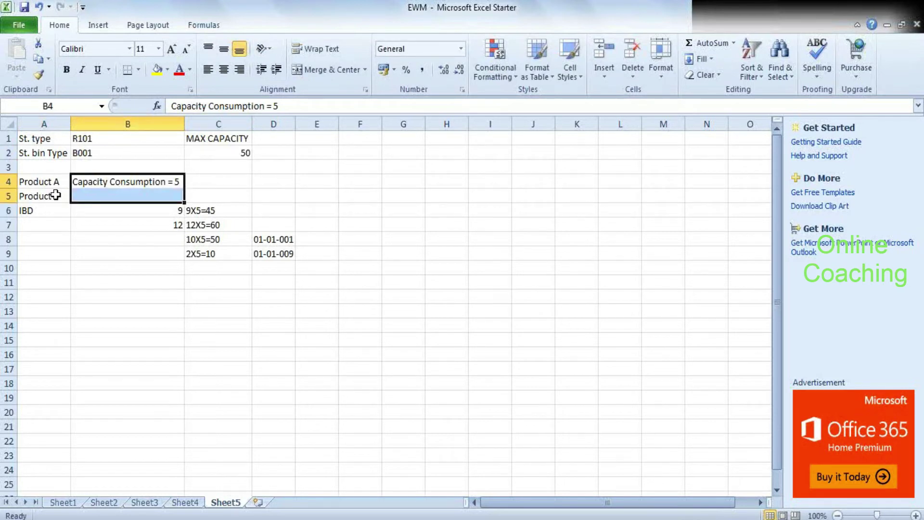
{"action": "key", "text": "ctrl+d"}
{"action": "key", "text": "Down"}
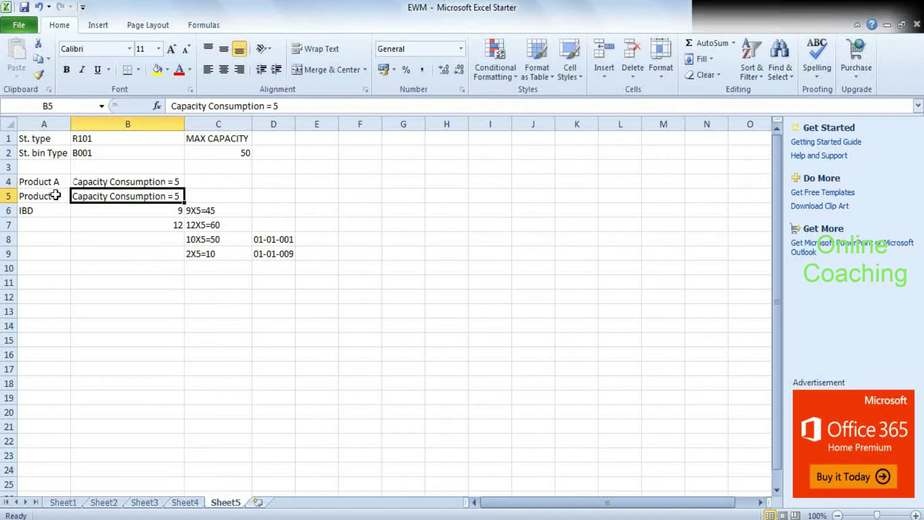
{"action": "key", "text": "F2"}
{"action": "key", "text": "BackSpace"}
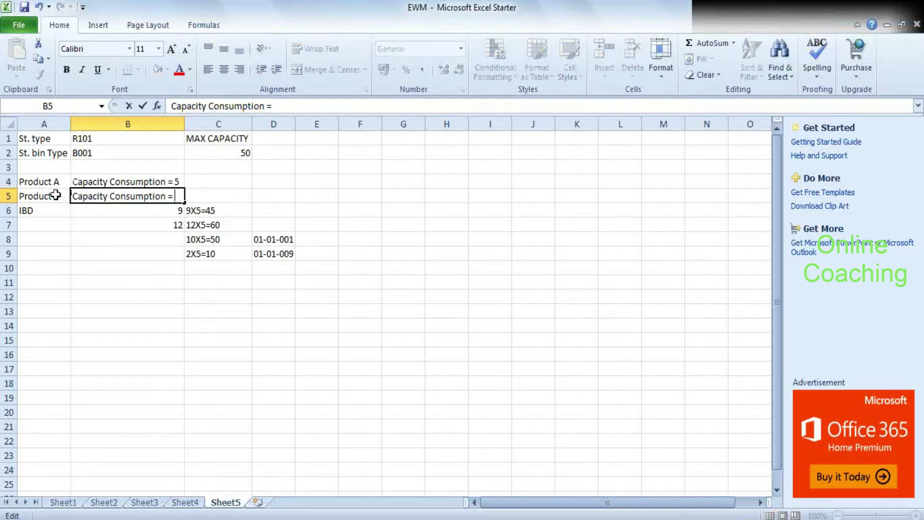
{"action": "type", "text": "2"}
{"action": "key", "text": "Tab"}
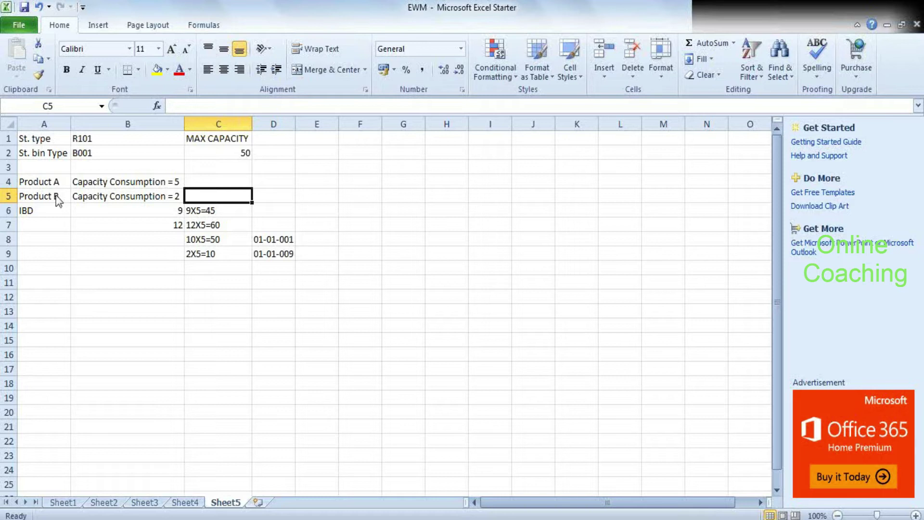
Step: Switch to the Storage Bin Types view in SAP and examine the Max. Capacity of bin type B001 in warehouse 0001
{"action": "key", "text": "alt+Tab"}
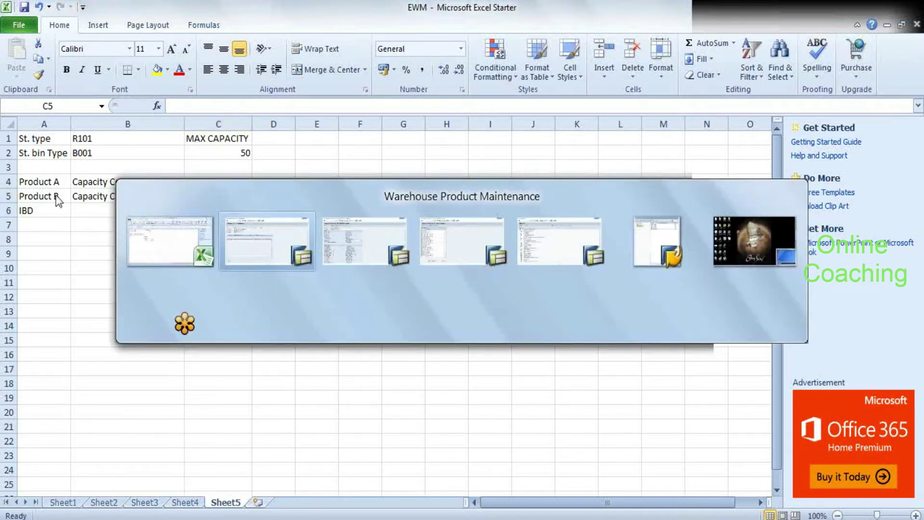
{"action": "key", "text": "alt+Tab"}
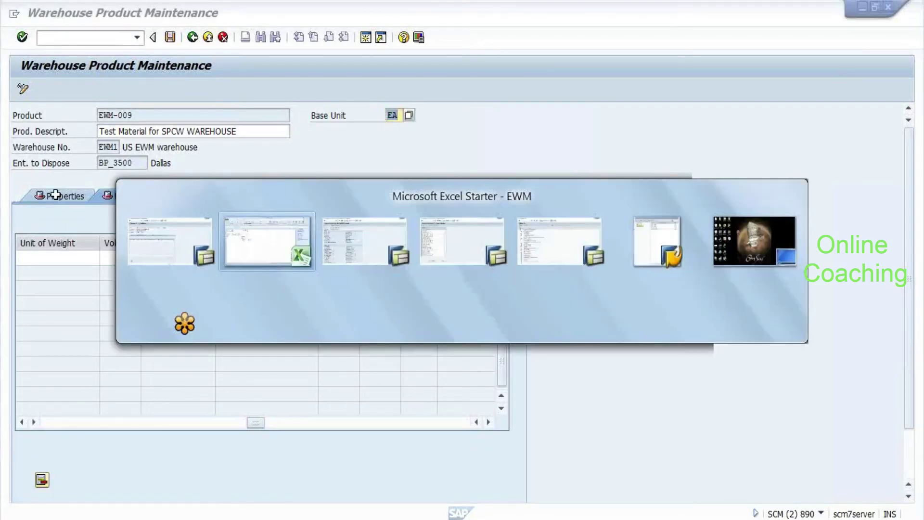
{"action": "key", "text": "alt+Tab"}
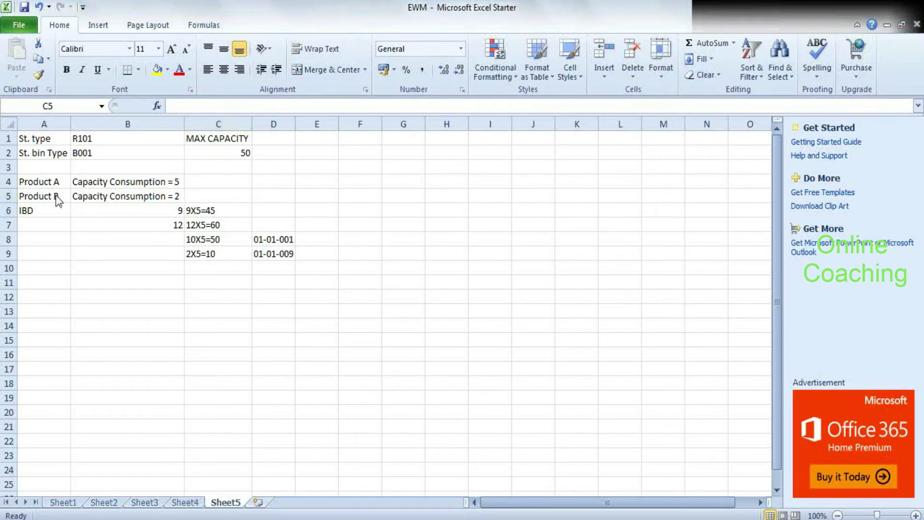
{"action": "key", "text": "alt+Tab"}
{"action": "key", "text": "alt+Tab"}
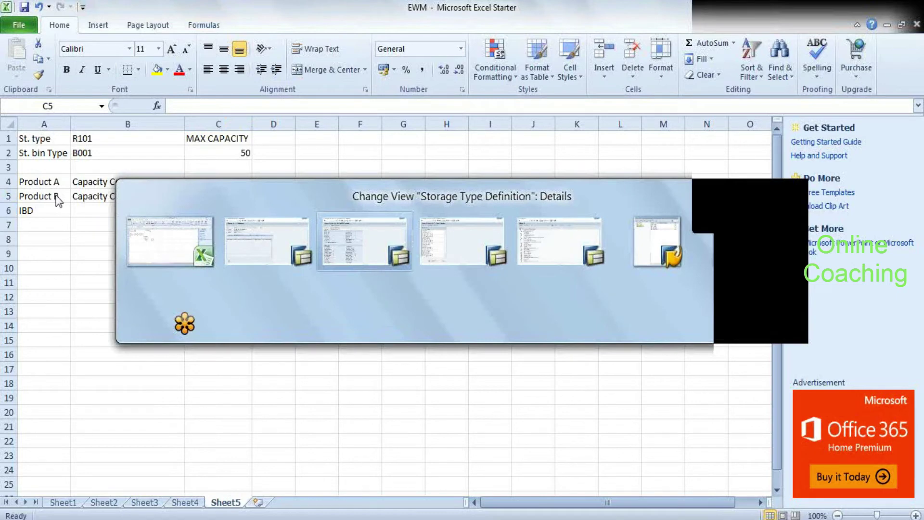
{"action": "key", "text": "alt+Tab"}
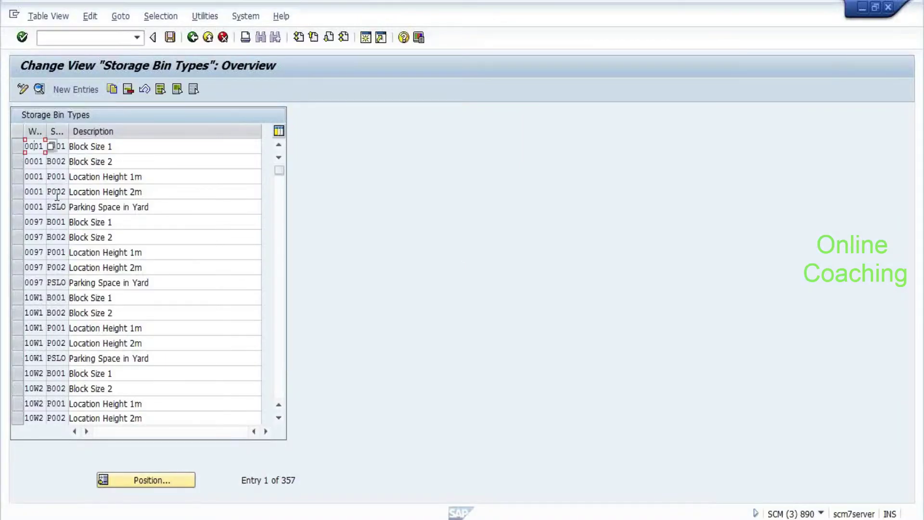
{"action": "double_click", "coordinate": [31, 149]}
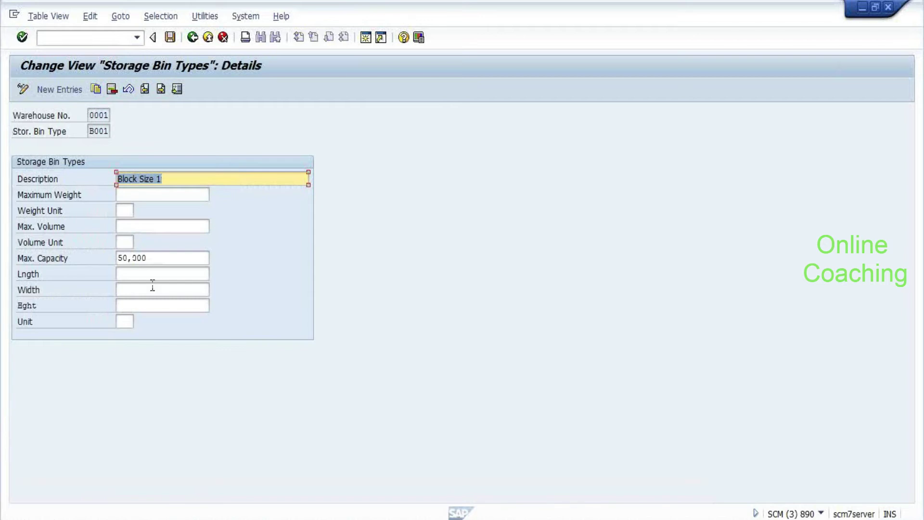
{"action": "left_click", "coordinate": [145, 257]}
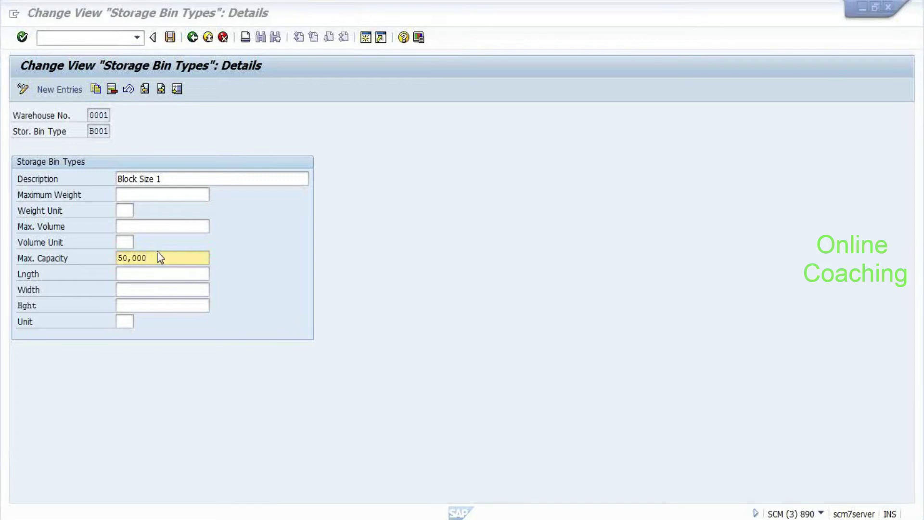
Step: Switch to product EWM-009 in Warehouse Product Maintenance and examine its general properties, weights and units of measure
{"action": "key", "text": "alt+Tab"}
{"action": "key", "text": "alt+Tab"}
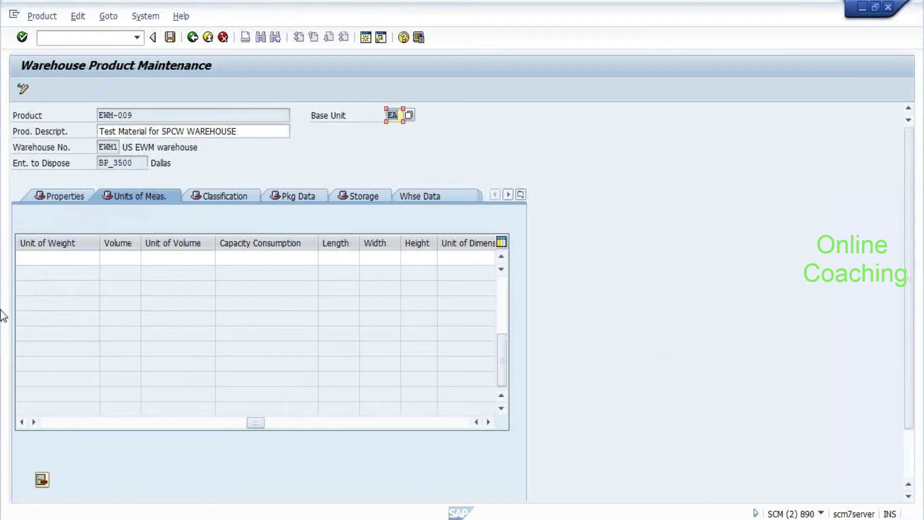
{"action": "left_click", "coordinate": [66, 422]}
{"action": "left_click", "coordinate": [65, 422]}
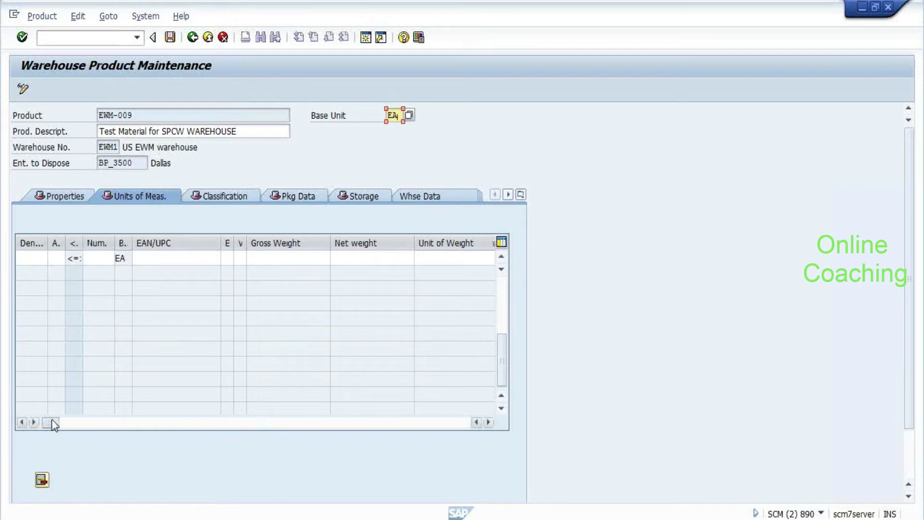
{"action": "left_click", "coordinate": [69, 193]}
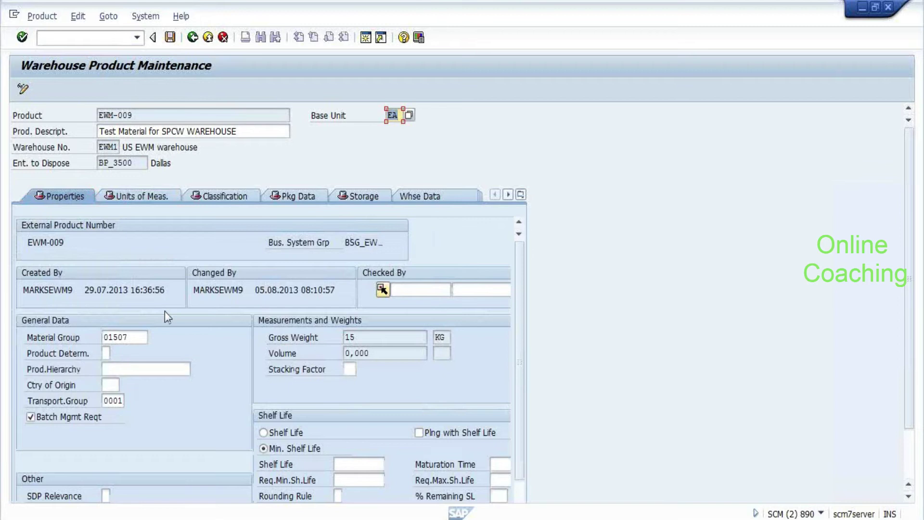
{"action": "scroll", "coordinate": [396, 380], "scroll_direction": "down", "scroll_amount": 2}
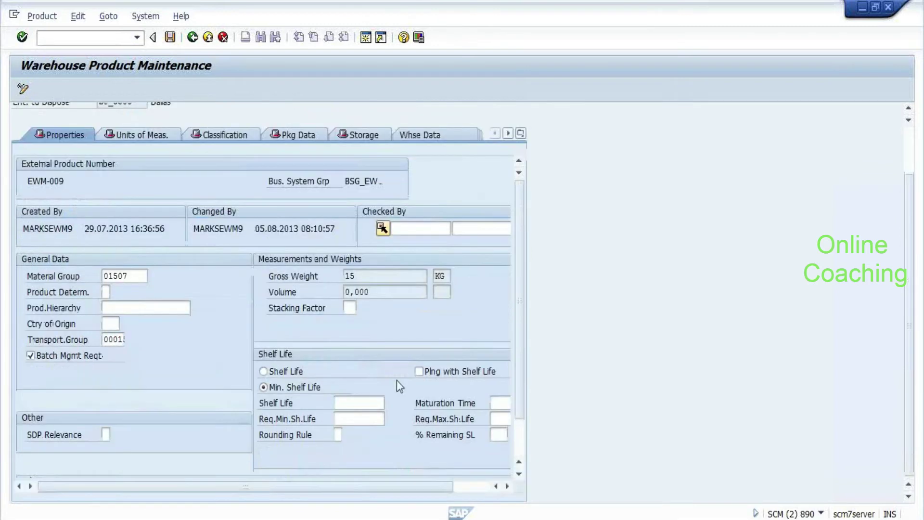
{"action": "scroll", "coordinate": [579, 290], "scroll_direction": "up", "scroll_amount": 2}
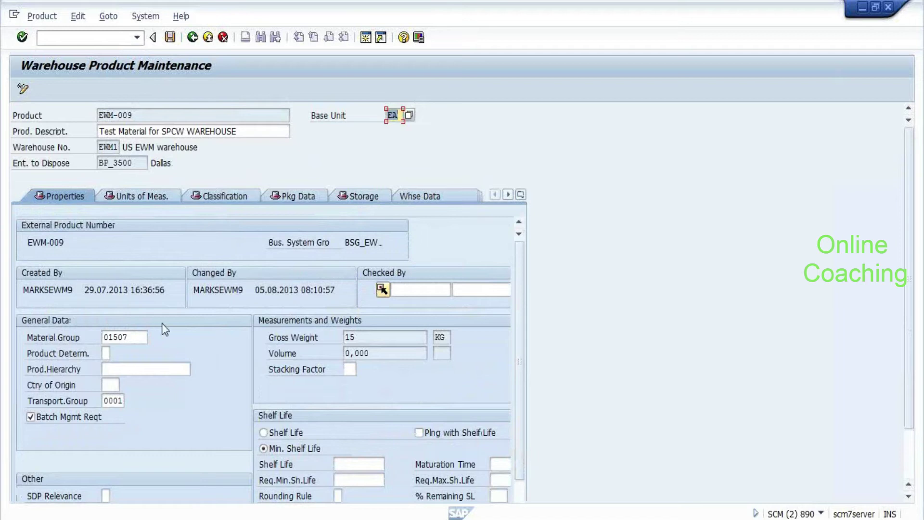
{"action": "left_click", "coordinate": [443, 338]}
{"action": "left_click", "coordinate": [146, 195]}
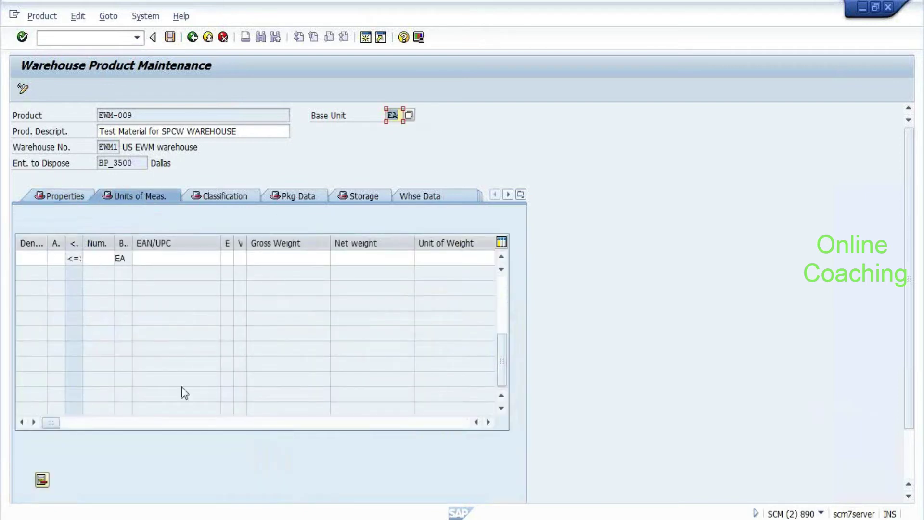
Step: Try to set the Capacity Consumption of product EWM-009 to 9 in its empty unit of measure row
{"action": "left_click_drag", "start_coordinate": [51, 424], "coordinate": [296, 433]}
{"action": "left_click", "coordinate": [151, 256]}
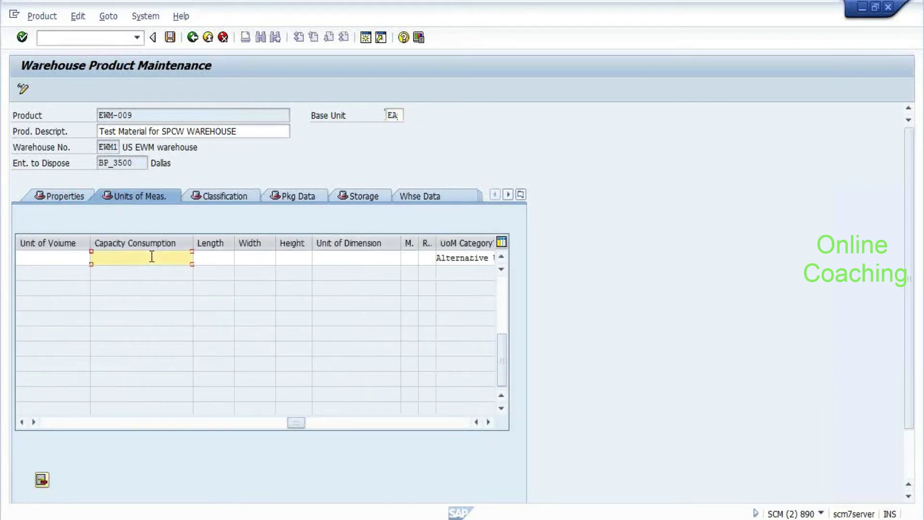
{"action": "type", "text": "0"}
{"action": "key", "text": "Return"}
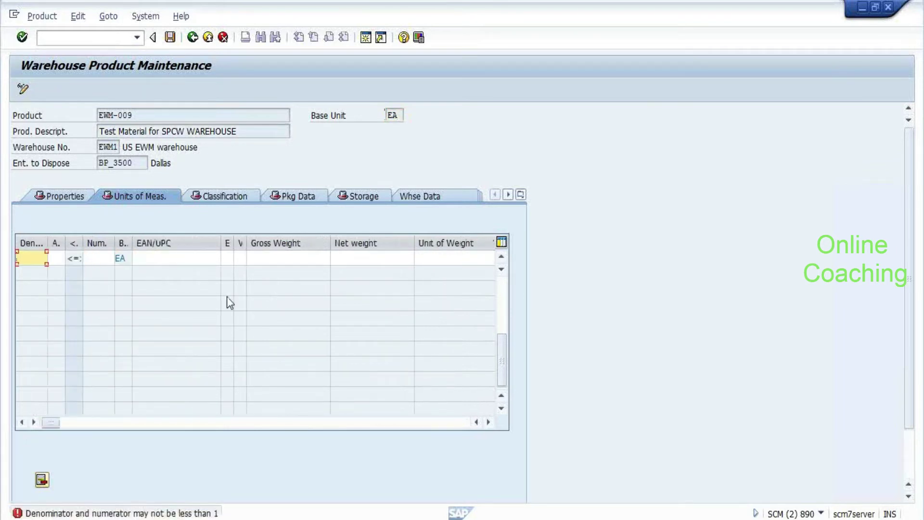
Step: Try to complete the unit conversion row of EWM-009 with denominator 1, alternative unit EA and numerator 1
{"action": "type", "text": "1"}
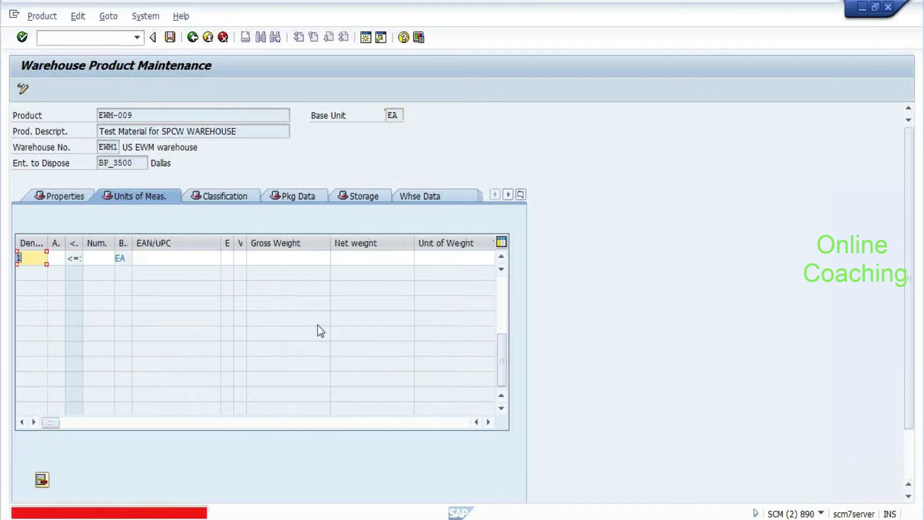
{"action": "key", "text": "BackSpace"}
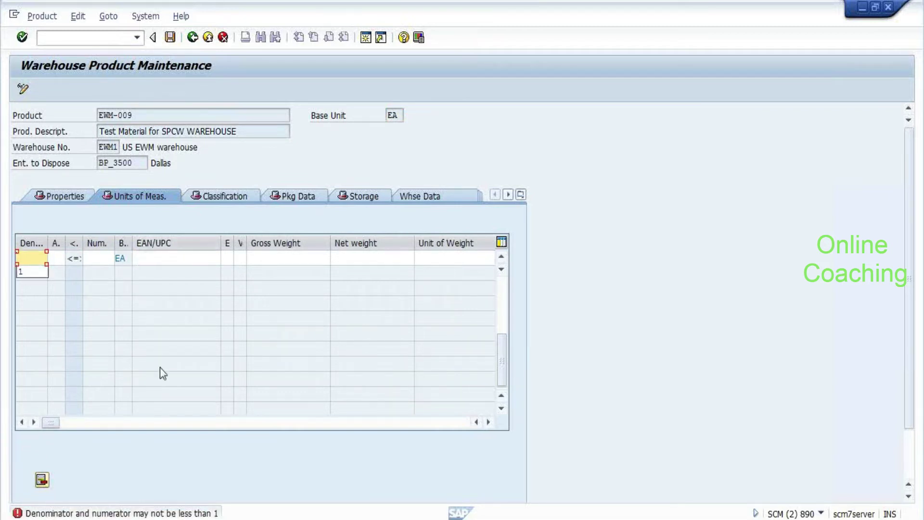
{"action": "left_click", "coordinate": [64, 253]}
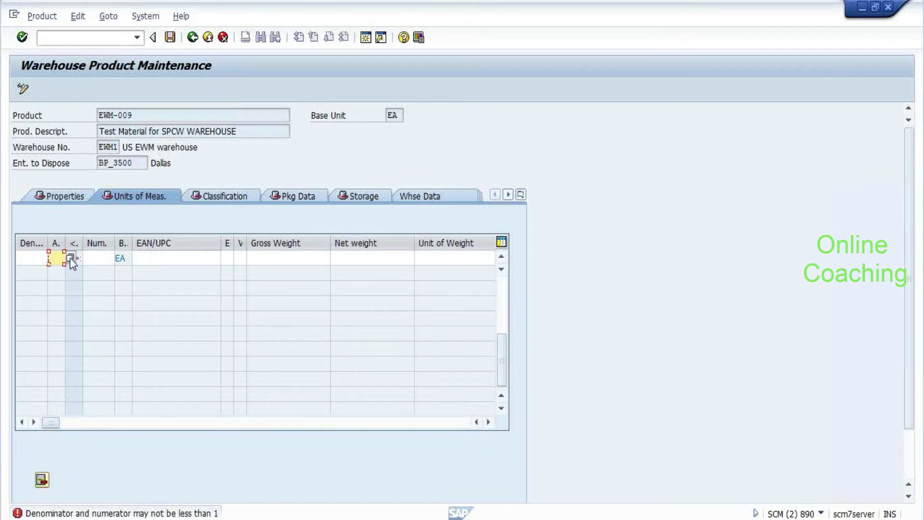
{"action": "key", "text": "Left"}
{"action": "key", "text": "Left"}
{"action": "type", "text": "1"}
{"action": "key", "text": "Right"}
{"action": "key", "text": "Right"}
{"action": "key", "text": "Right"}
{"action": "key", "text": "Right"}
{"action": "key", "text": "Return"}
{"action": "left_click", "coordinate": [93, 258]}
{"action": "type", "text": "1"}
{"action": "key", "text": "Return"}
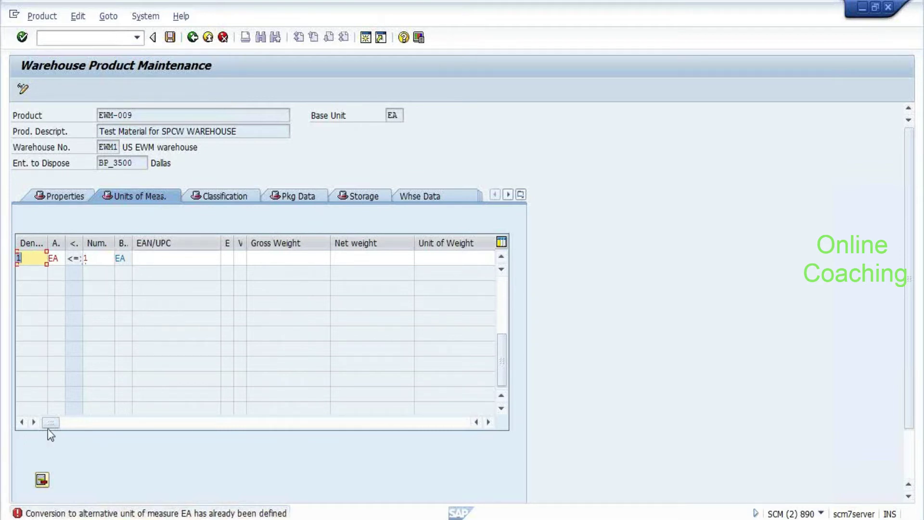
Step: Examine the UoM Category of the unit conversion row for EWM-009
{"action": "left_click_drag", "start_coordinate": [51, 423], "coordinate": [380, 457]}
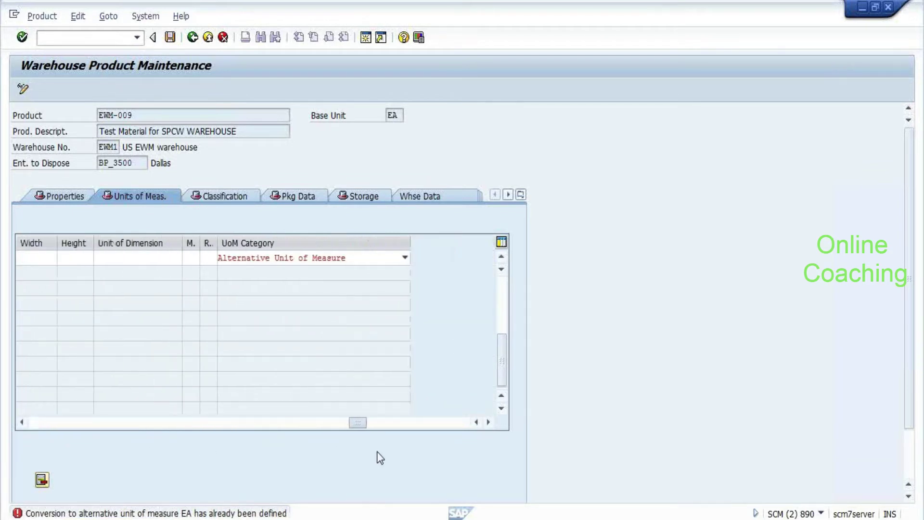
{"action": "left_click", "coordinate": [270, 261]}
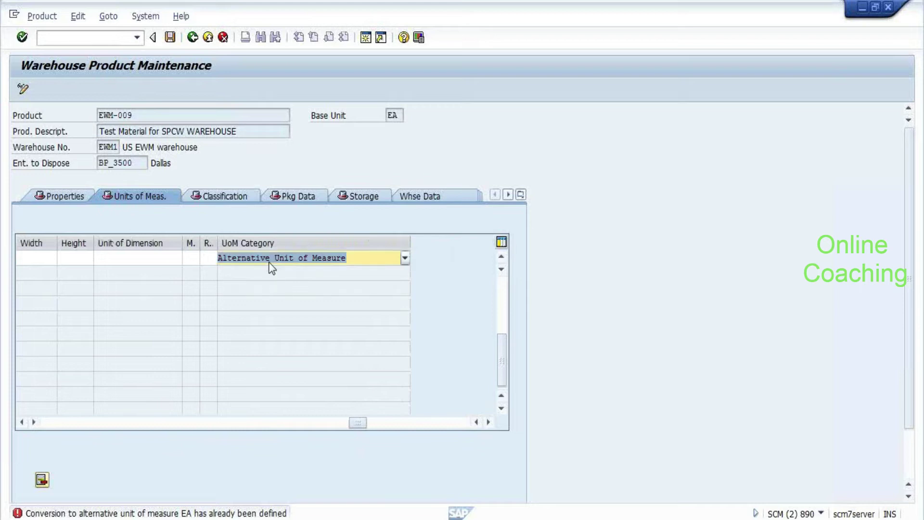
{"action": "left_click", "coordinate": [495, 279]}
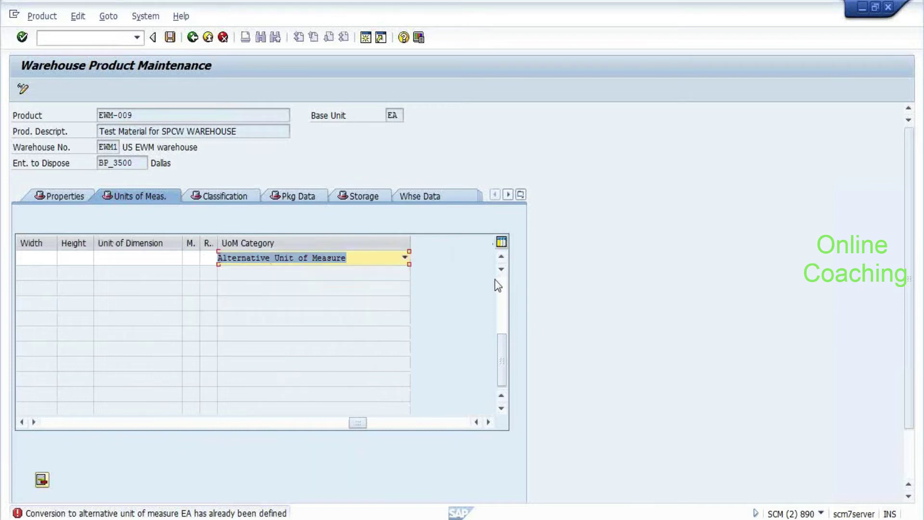
{"action": "left_click", "coordinate": [45, 421]}
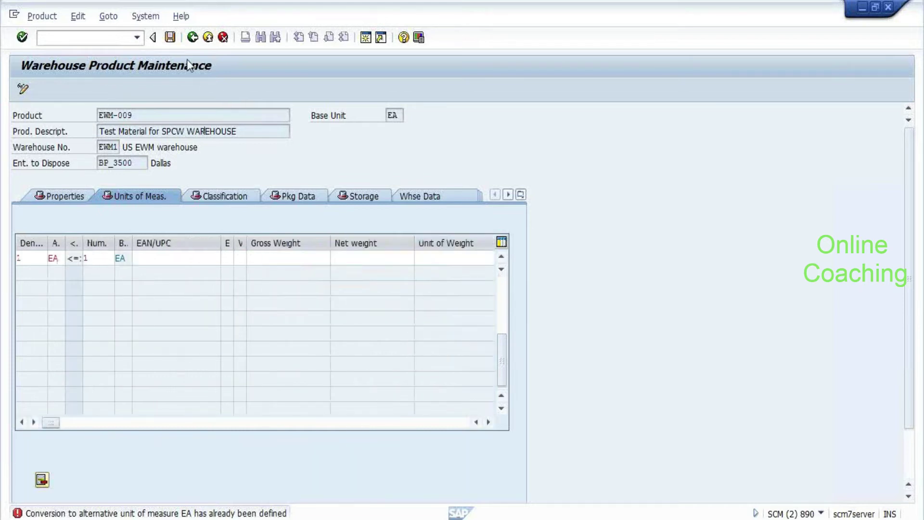
Step: Try to leave the product maintenance, clear the row's denominator and check its Capacity Consumption entry
{"action": "left_click", "coordinate": [192, 37]}
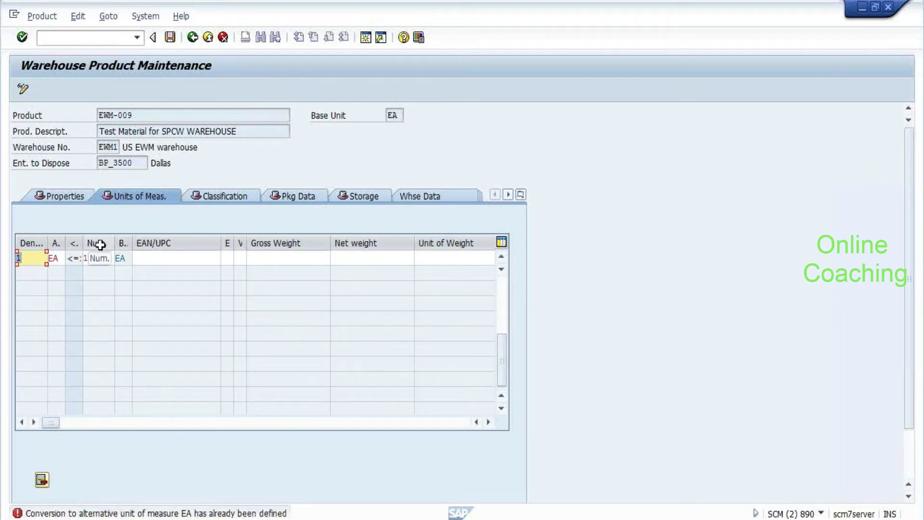
{"action": "key", "text": "BackSpace"}
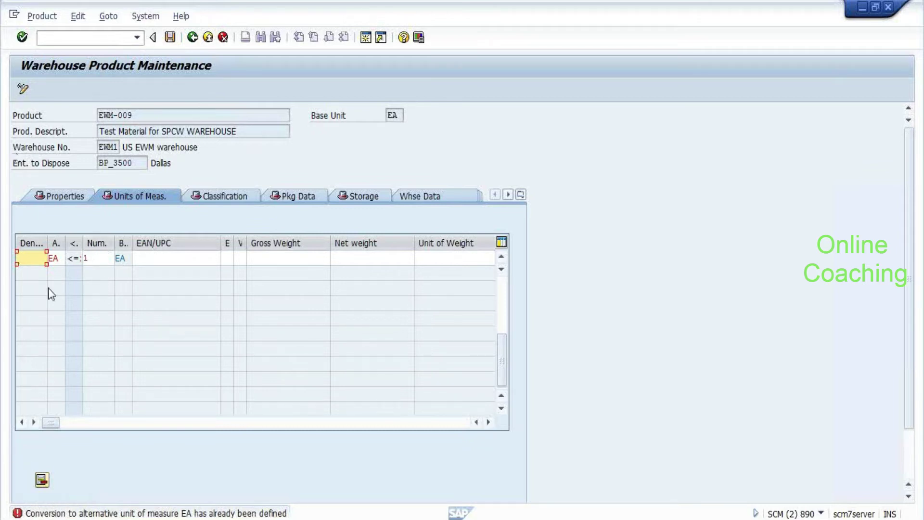
{"action": "left_click_drag", "start_coordinate": [54, 428], "coordinate": [258, 422]}
{"action": "left_click", "coordinate": [290, 255]}
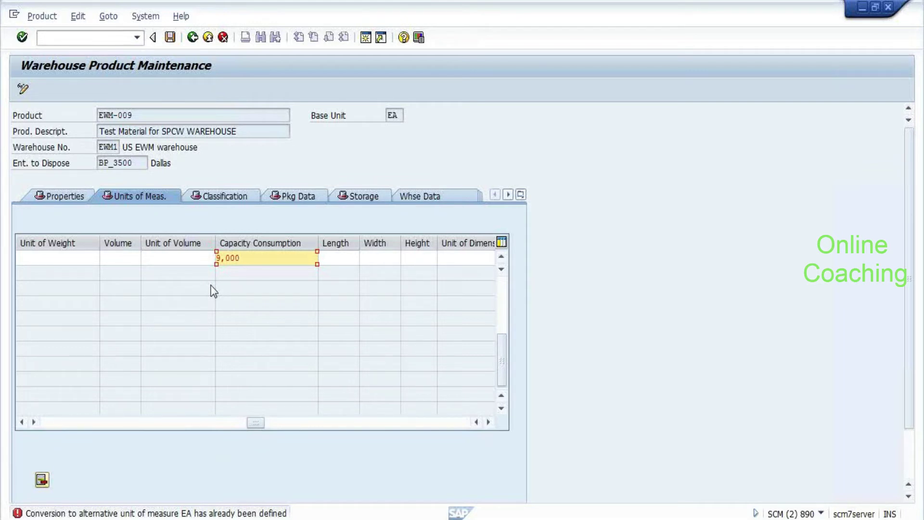
Step: Switch to the Storage Type Definition view and set storage type 0030's Capacity Check to 2, Check Acc. to Key Figure HU Type
{"action": "key", "text": "alt+Tab"}
{"action": "key", "text": "alt+Tab"}
{"action": "key", "text": "alt+Tab"}
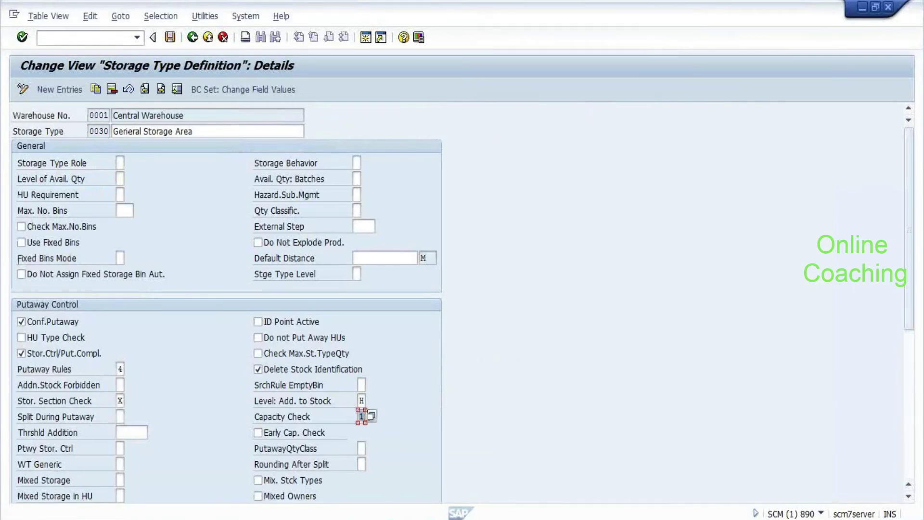
{"action": "left_click", "coordinate": [373, 416]}
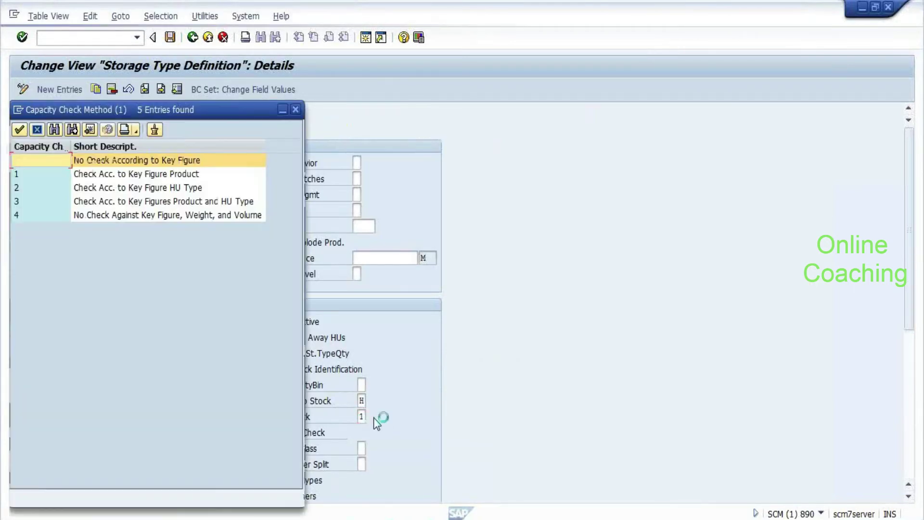
{"action": "left_click", "coordinate": [121, 187]}
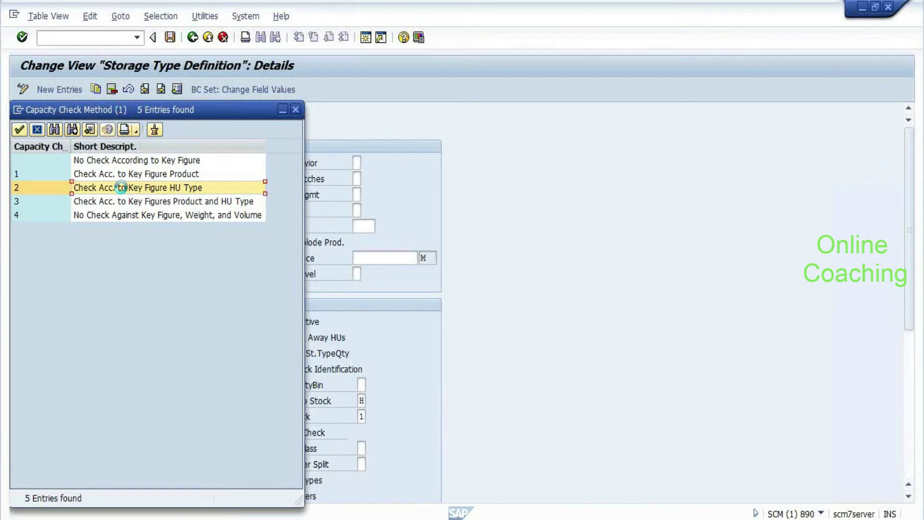
{"action": "double_click", "coordinate": [121, 187]}
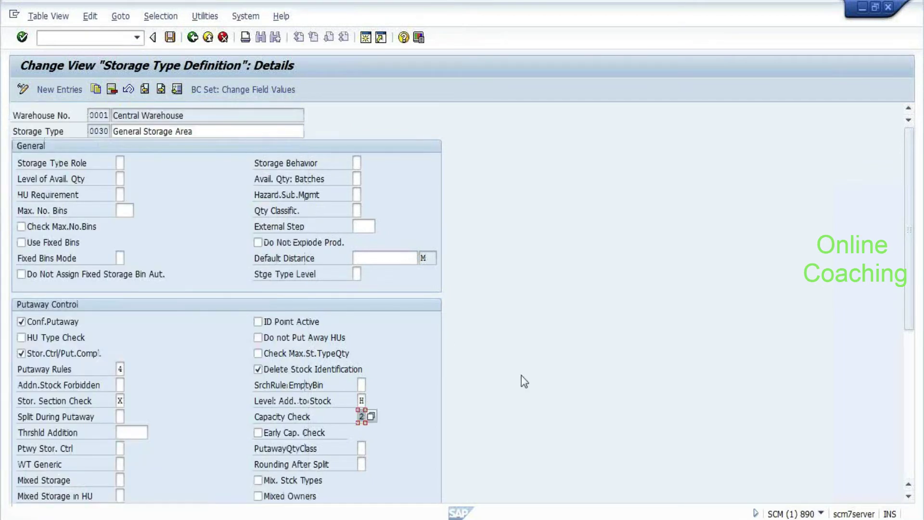
Step: Switch to the Storage Bin Types view and set the Max. Capacity of bin type B001 to 1.000,000
{"action": "key", "text": "alt+Tab"}
{"action": "key", "text": "alt+Tab"}
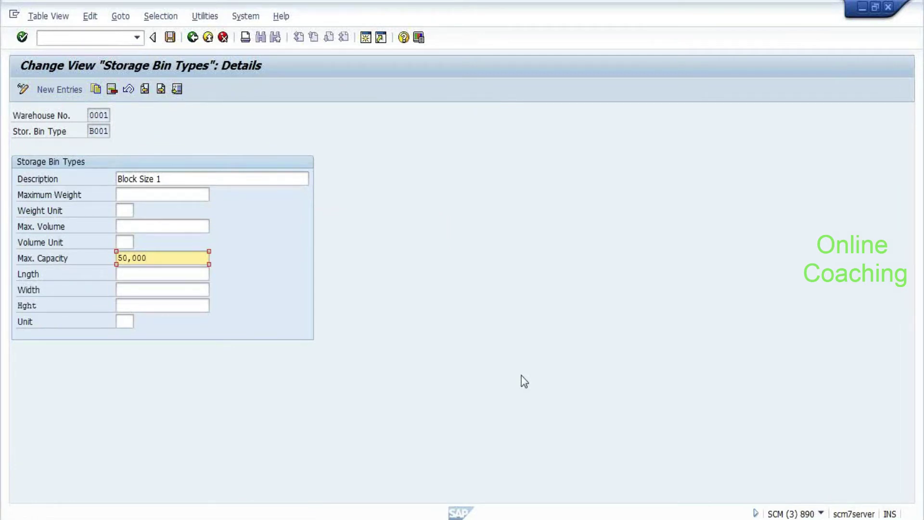
{"action": "key", "text": "BackSpace"}
{"action": "key", "text": "BackSpace"}
{"action": "key", "text": "BackSpace"}
{"action": "key", "text": "BackSpace"}
{"action": "key", "text": "BackSpace"}
{"action": "key", "text": "BackSpace"}
{"action": "type", "text": "1.0"}
{"action": "type", "text": "00.000"}
{"action": "key", "text": "Return"}
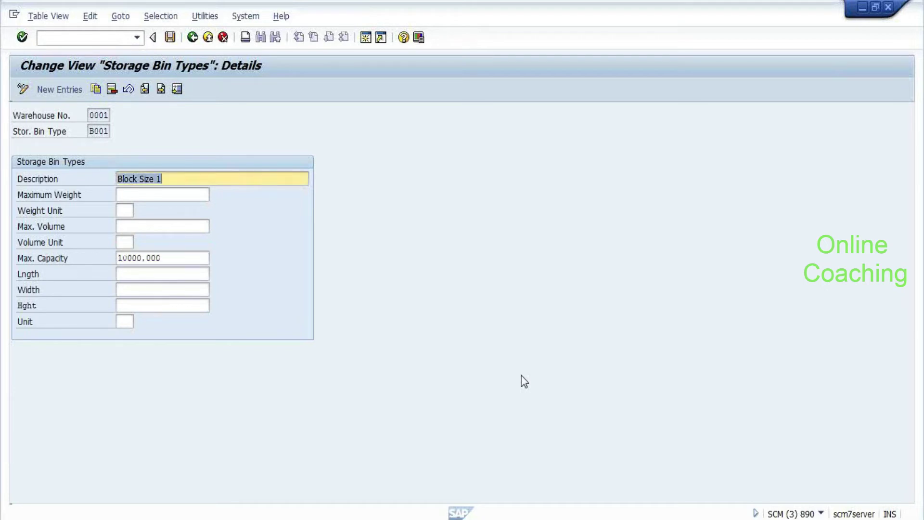
Step: Set the Max. Capacity of bin type B001 in warehouse 0001 to 100
{"action": "key", "text": "Tab"}
{"action": "key", "text": "Tab"}
{"action": "key", "text": "Tab"}
{"action": "key", "text": "Tab"}
{"action": "key", "text": "Tab"}
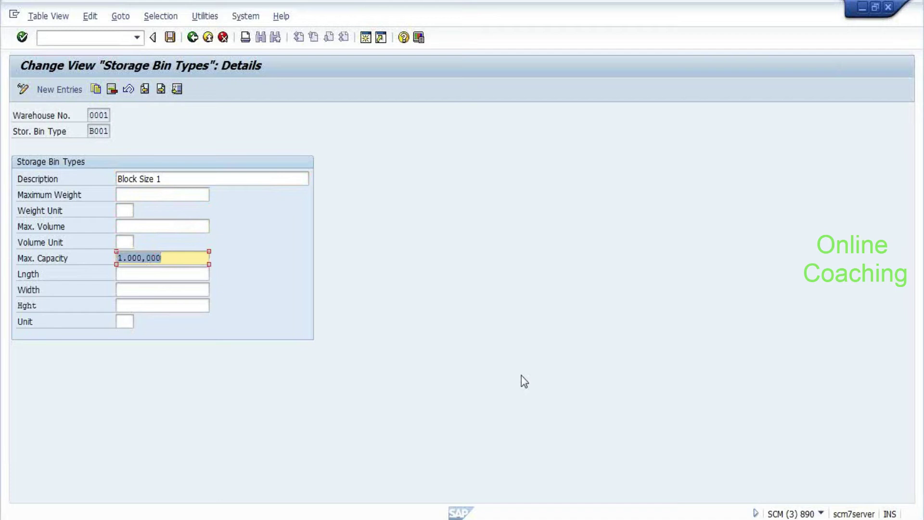
{"action": "type", "text": "100"}
{"action": "key", "text": "Return"}
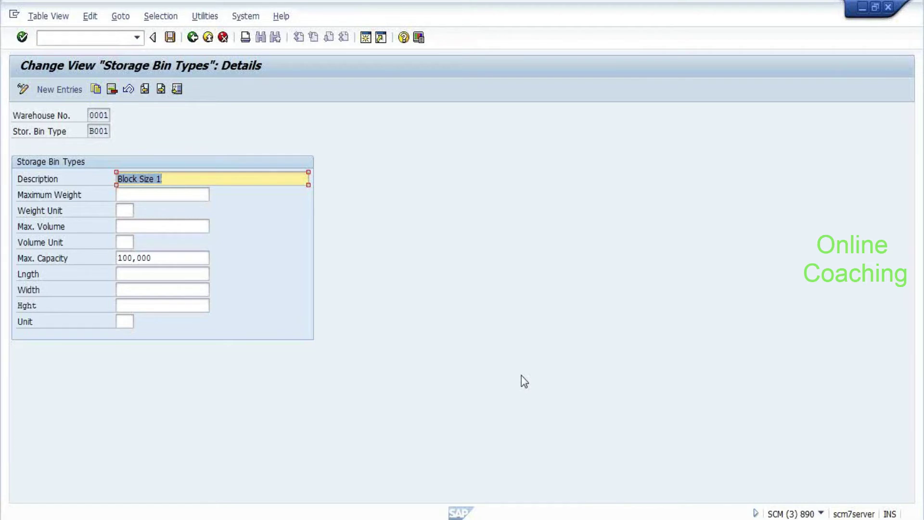
Step: Switch to Warehouse Product Maintenance and try to clear the alternative unit and numerator from EWM-009's conversion row
{"action": "key", "text": "alt+Tab"}
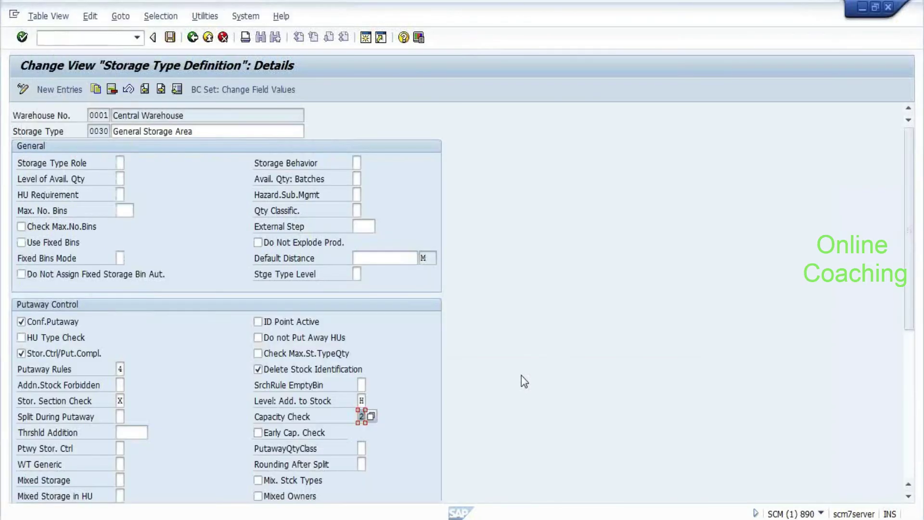
{"action": "key", "text": "alt+Tab"}
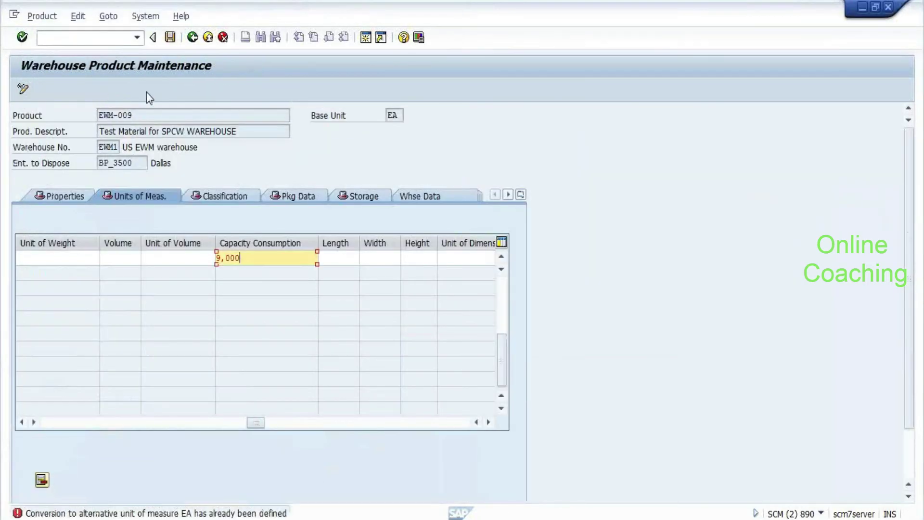
{"action": "left_click", "coordinate": [185, 109]}
{"action": "left_click", "coordinate": [191, 40]}
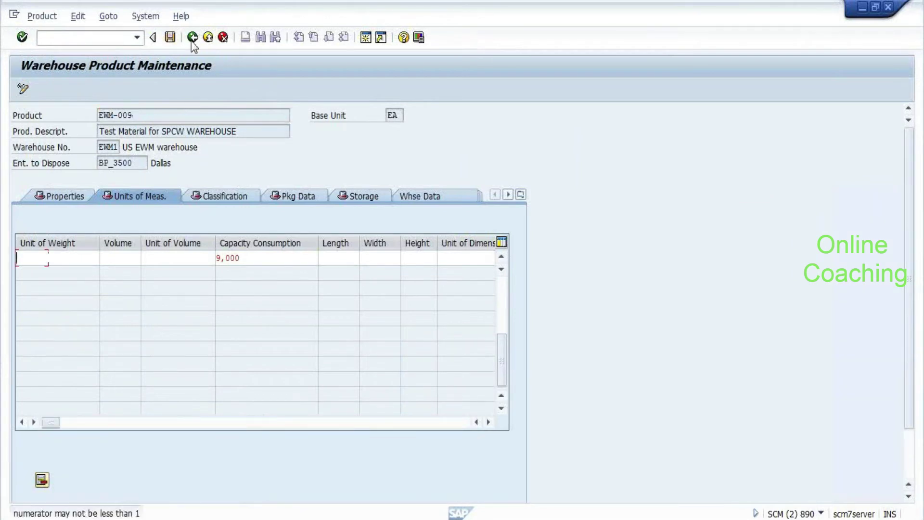
{"action": "key", "text": "Tab"}
{"action": "key", "text": "Tab"}
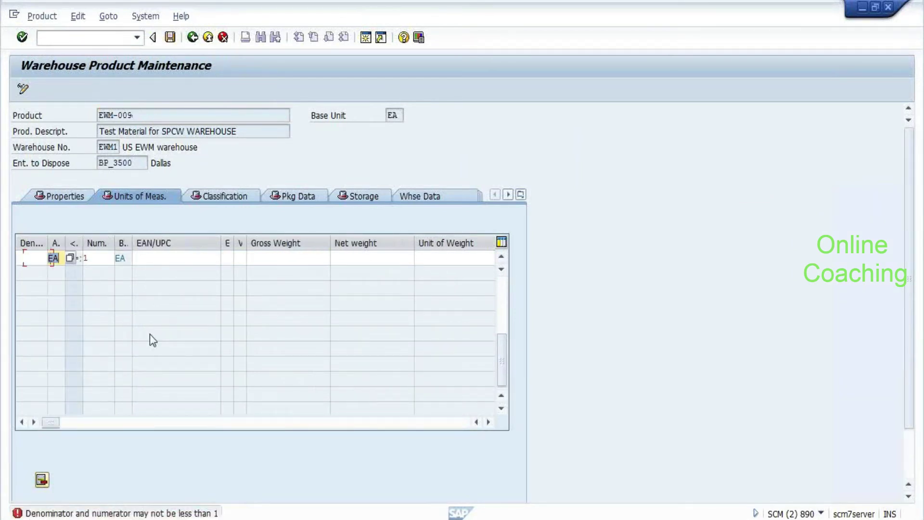
{"action": "key", "text": "Delete"}
{"action": "key", "text": "Return"}
{"action": "key", "text": "Return"}
{"action": "key", "text": "Delete"}
{"action": "key", "text": "Return"}
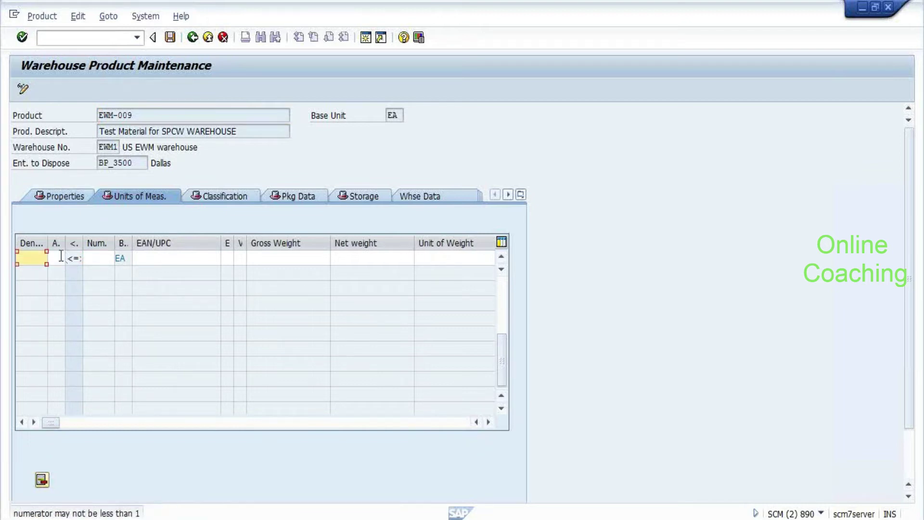
Step: Cancel the product maintenance, discard the unsaved data and reopen product EWM-009 in change mode
{"action": "left_click", "coordinate": [223, 38]}
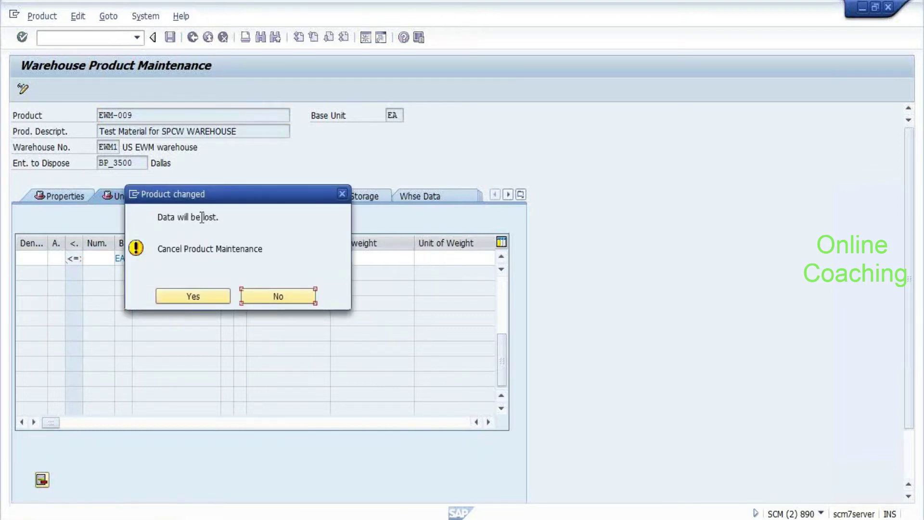
{"action": "left_click", "coordinate": [194, 293]}
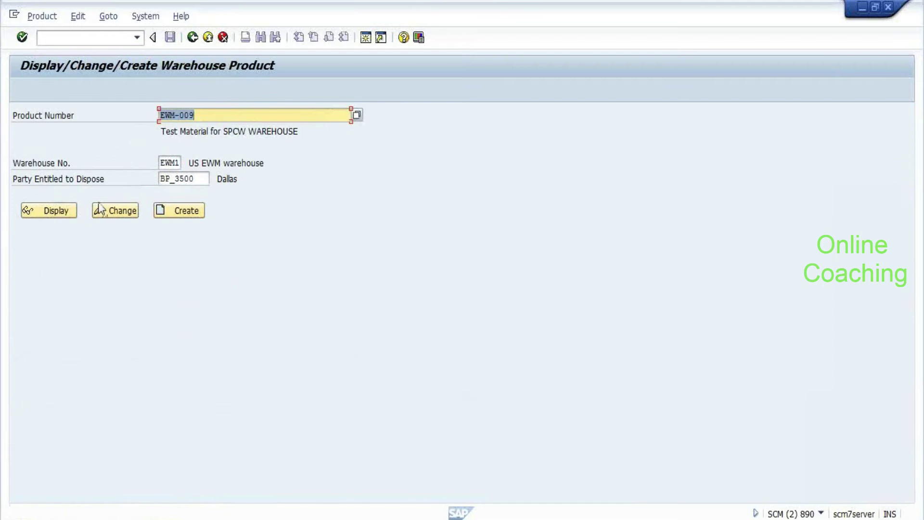
{"action": "left_click", "coordinate": [97, 214]}
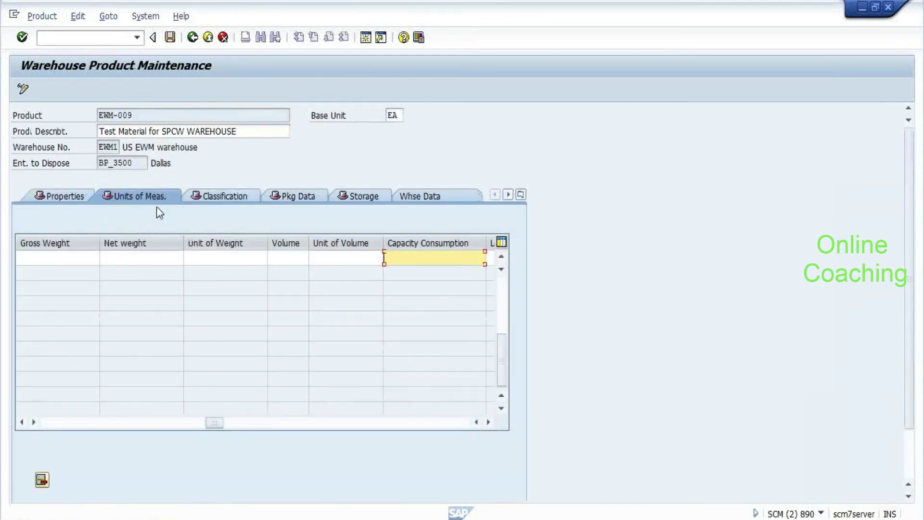
Step: View EWM-009's general properties, switch to the EWM workbook in Excel and label cell F1 of Sheet5 "Product A"
{"action": "left_click", "coordinate": [61, 199]}
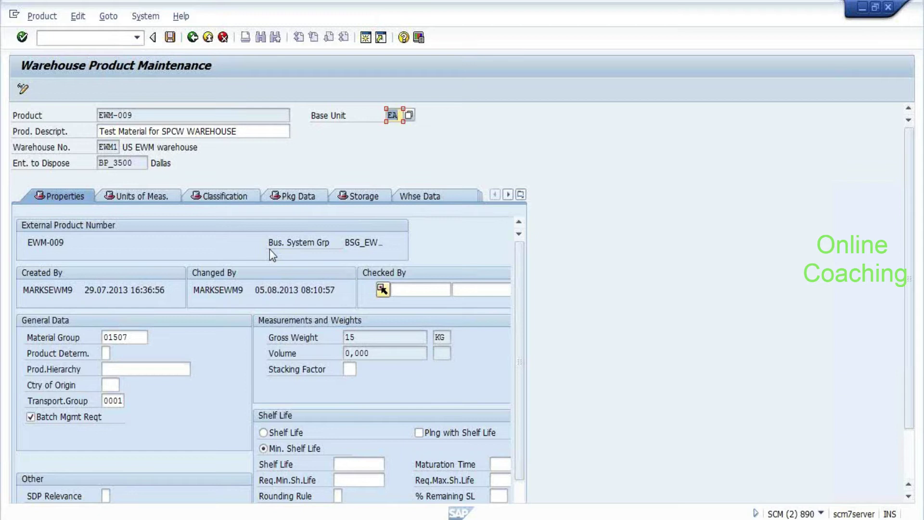
{"action": "key", "text": "alt+Tab"}
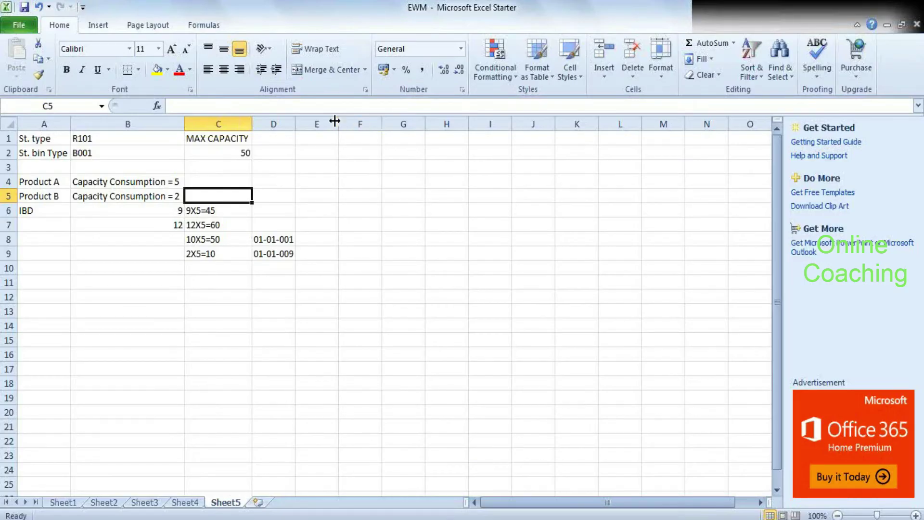
{"action": "left_click", "coordinate": [359, 139]}
{"action": "type", "text": "p"}
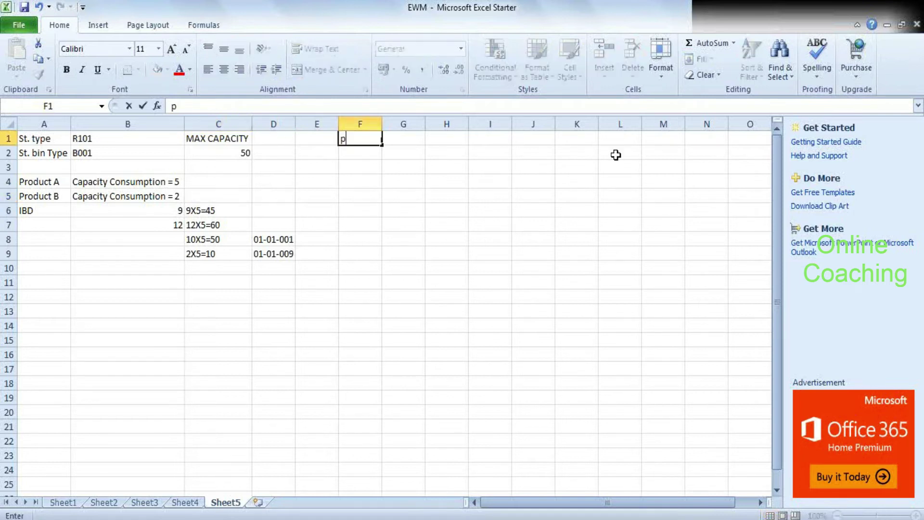
{"action": "type", "text": "RODUCT"}
{"action": "key", "text": "BackSpace"}
{"action": "key", "text": "BackSpace"}
{"action": "key", "text": "BackSpace"}
{"action": "key", "text": "BackSpace"}
{"action": "key", "text": "BackSpace"}
{"action": "key", "text": "BackSpace"}
{"action": "key", "text": "Caps_Lock"}
{"action": "key", "text": "BackSpace"}
{"action": "type", "text": "Procu"}
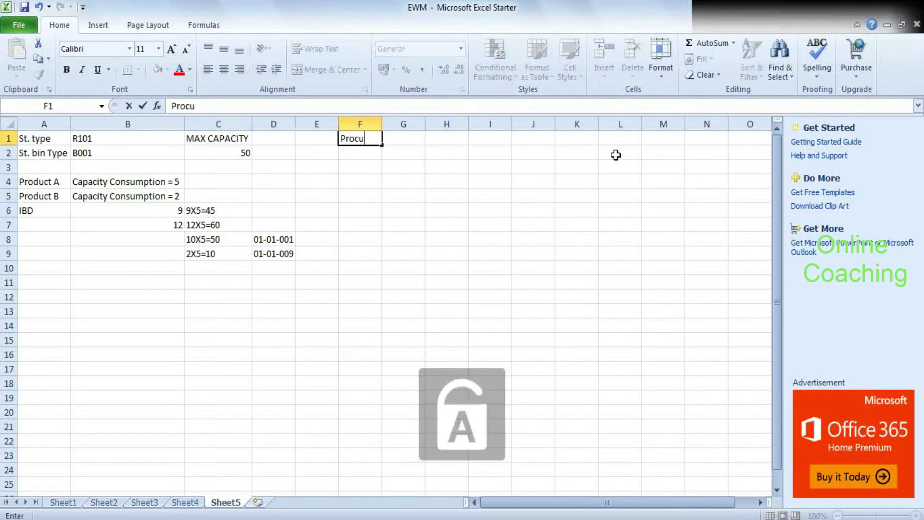
{"action": "key", "text": "BackSpace"}
{"action": "key", "text": "BackSpace"}
{"action": "type", "text": "duct"}
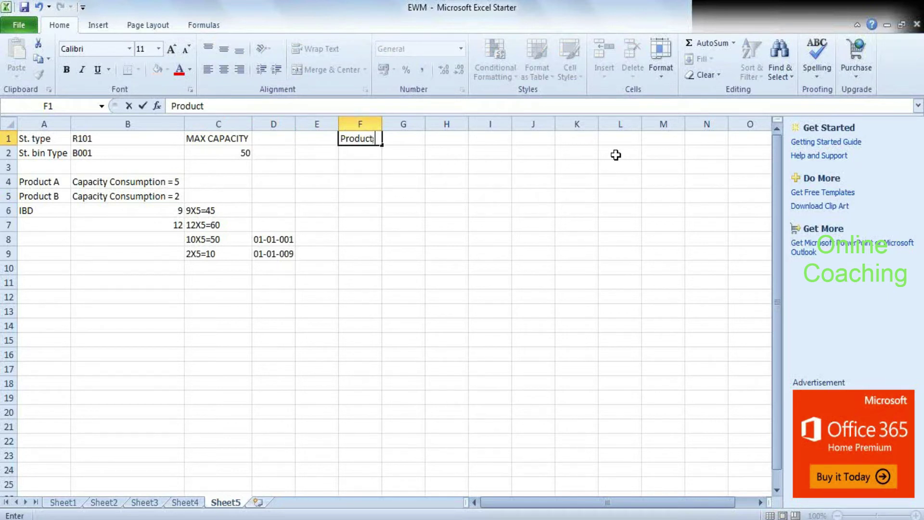
{"action": "key", "text": "Caps_Lock"}
{"action": "type", "text": "A"}
Step: Enter the quantity 100 in cell G1 beside the Product A label
{"action": "key", "text": "Tab"}
{"action": "key", "text": "Caps_Lock"}
{"action": "type", "text": "100"}
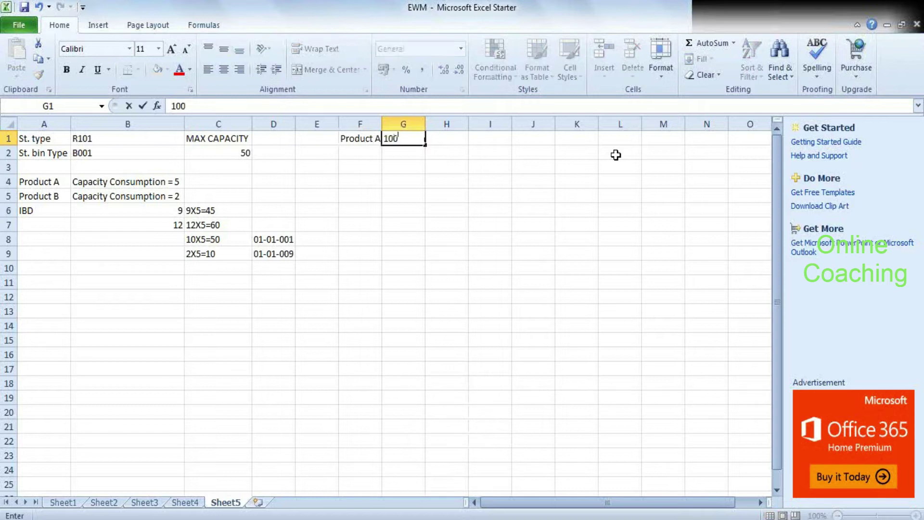
{"action": "key", "text": "Return"}
Step: Label cell F2 under Product A as "Packaging Material"
{"action": "key", "text": "Left"}
{"action": "type", "text": "p"}
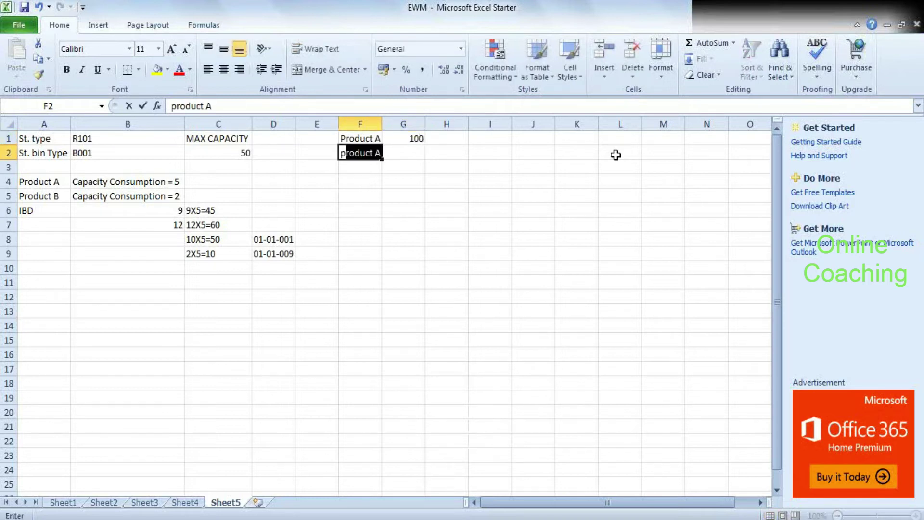
{"action": "type", "text": "ACK"}
{"action": "key", "text": "BackSpace"}
{"action": "key", "text": "BackSpace"}
{"action": "key", "text": "BackSpace"}
{"action": "key", "text": "BackSpace"}
{"action": "key", "text": "Caps_Lock"}
{"action": "type", "text": "Packing"}
{"action": "key", "text": "BackSpace"}
{"action": "key", "text": "BackSpace"}
{"action": "key", "text": "BackSpace"}
{"action": "type", "text": "aging Matera"}
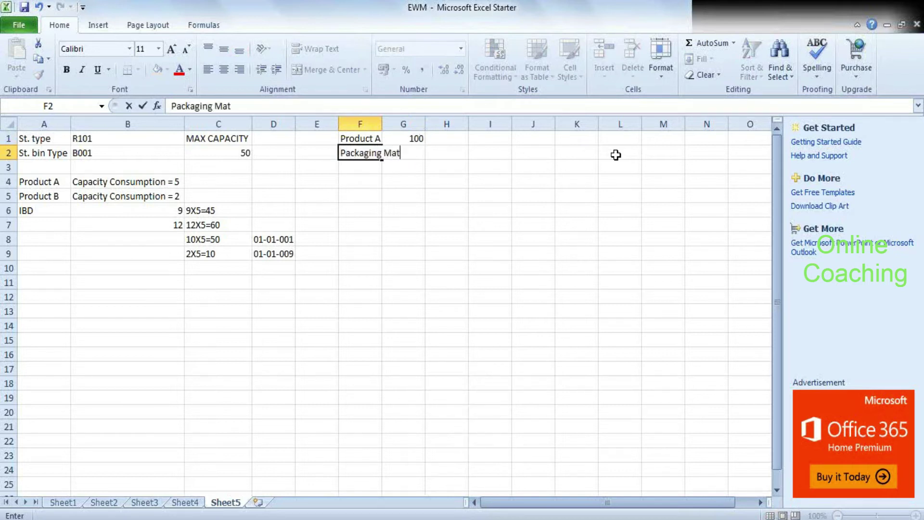
{"action": "type", "text": "i"}
{"action": "key", "text": "BackSpace"}
{"action": "key", "text": "BackSpace"}
{"action": "type", "text": "ial"}
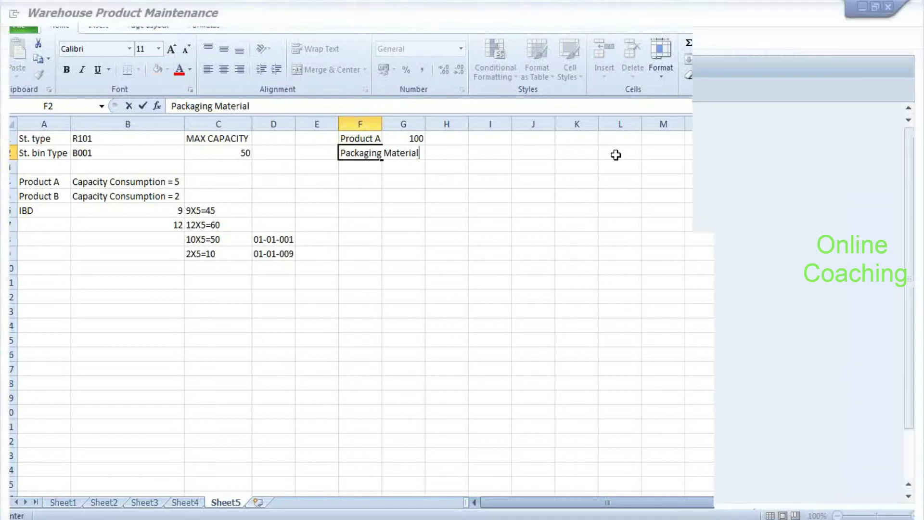
Step: Fit column F to its contents and enter E1 in cell G2 as the packaging material
{"action": "key", "text": "Tab"}
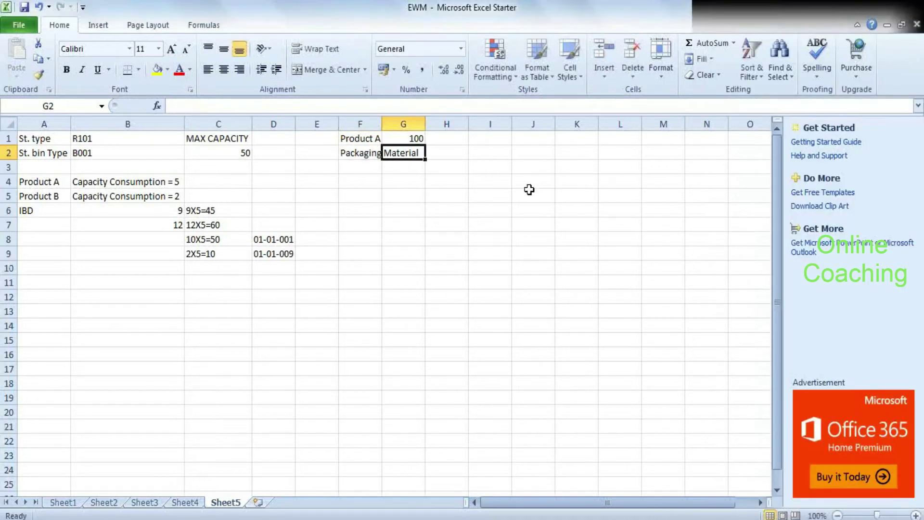
{"action": "double_click", "coordinate": [381, 126]}
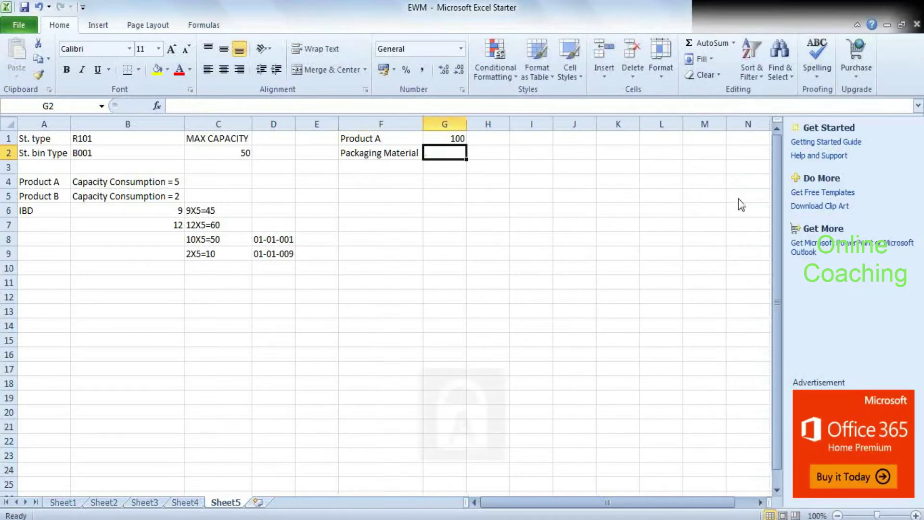
{"action": "type", "text": "E1"}
{"action": "key", "text": "Tab"}
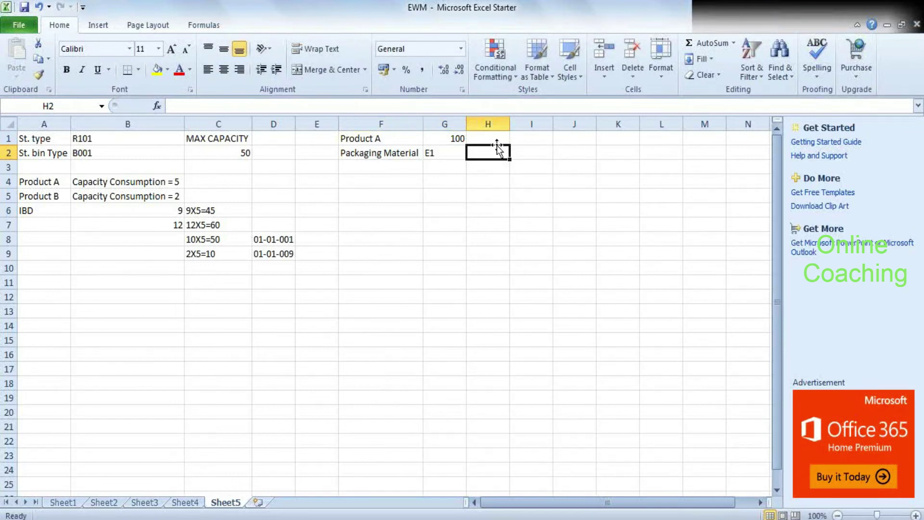
Step: Enter "Capacity=10" in cell H2 beside E1 and fit column H to its contents
{"action": "type", "text": "a"}
{"action": "type", "text": "MX"}
{"action": "key", "text": "BackSpace"}
{"action": "key", "text": "BackSpace"}
{"action": "key", "text": "BackSpace"}
{"action": "key", "text": "Caps_Lock"}
{"action": "type", "text": "Max"}
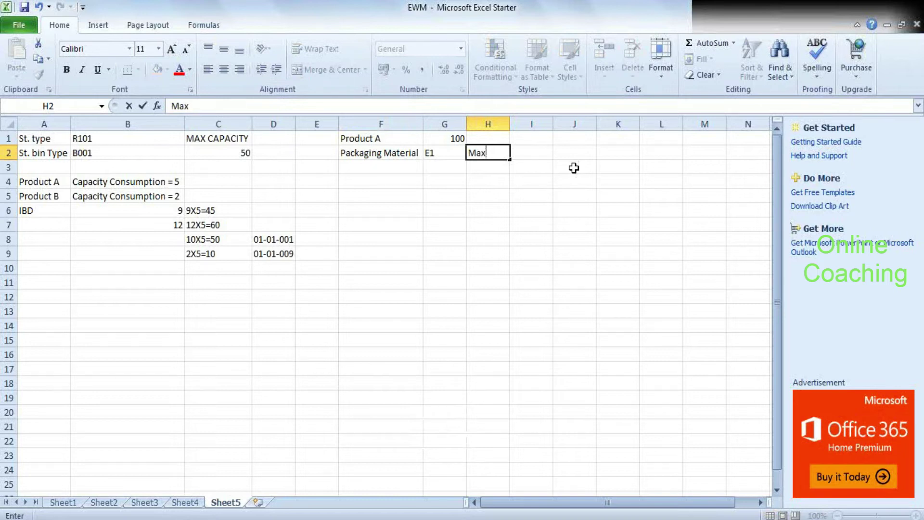
{"action": "key", "text": "BackSpace"}
{"action": "key", "text": "BackSpace"}
{"action": "key", "text": "BackSpace"}
{"action": "type", "text": "Capcity"}
{"action": "key", "text": "BackSpace"}
{"action": "key", "text": "BackSpace"}
{"action": "key", "text": "BackSpace"}
{"action": "key", "text": "BackSpace"}
{"action": "type", "text": "apacity="}
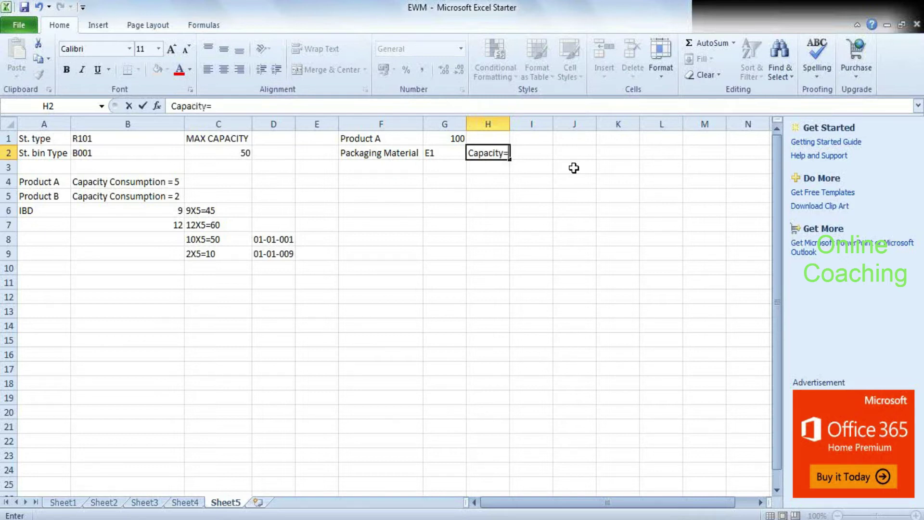
{"action": "type", "text": "10"}
{"action": "left_click", "coordinate": [461, 206]}
{"action": "double_click", "coordinate": [509, 124]}
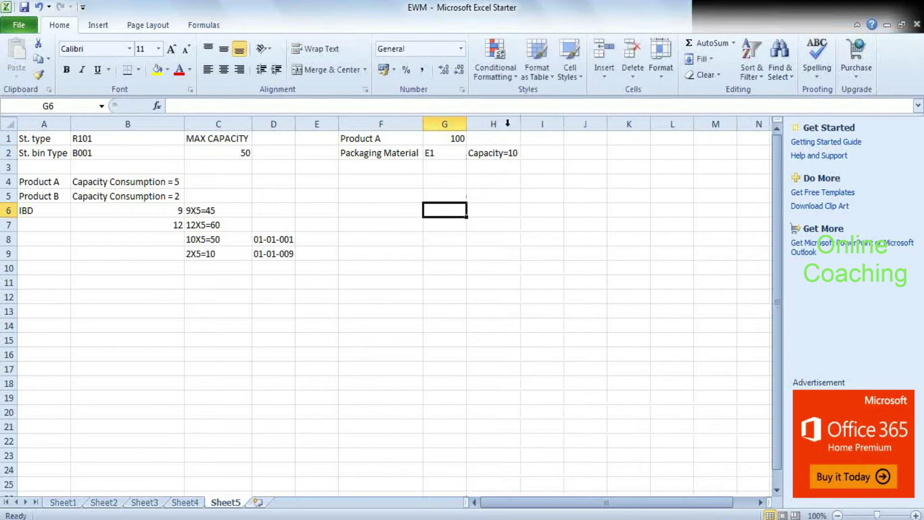
Step: Enter "10 Cartons" in cell G3 below packaging material E1
{"action": "left_click", "coordinate": [463, 167]}
{"action": "type", "text": "1"}
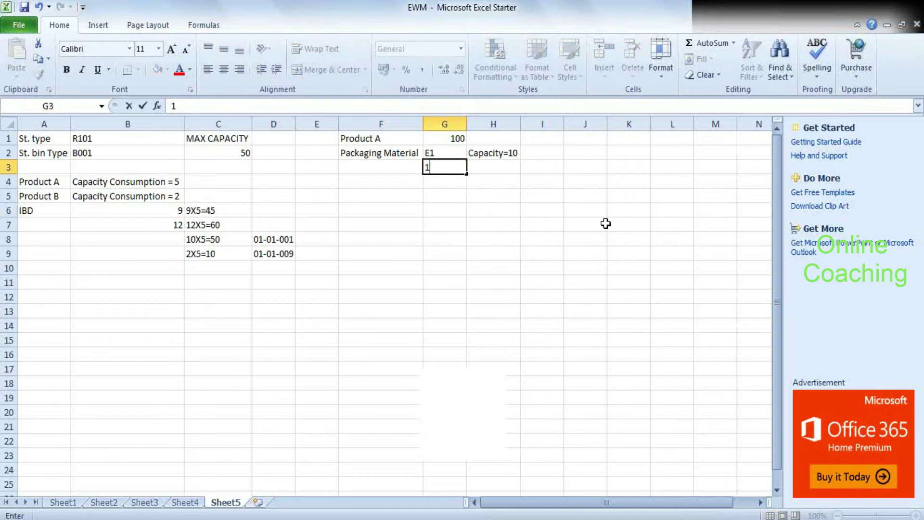
{"action": "type", "text": "0 cARTONS"}
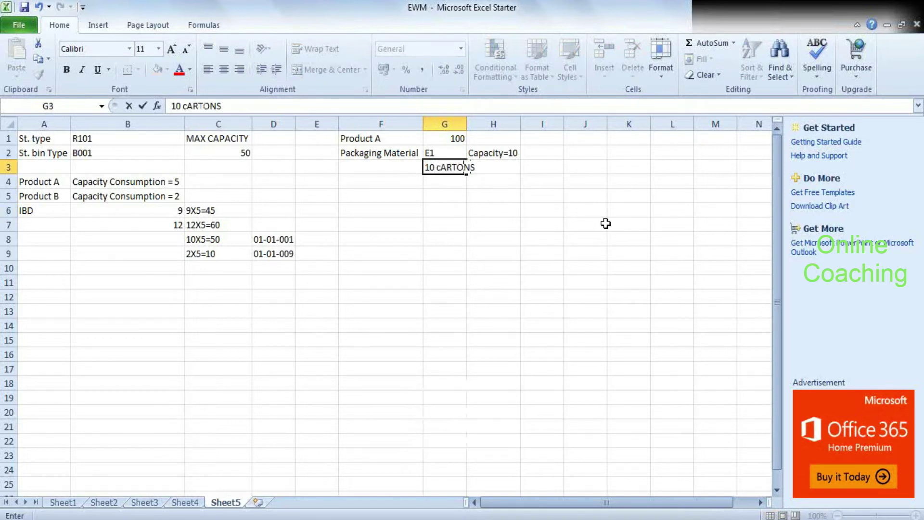
{"action": "left_click", "coordinate": [486, 210]}
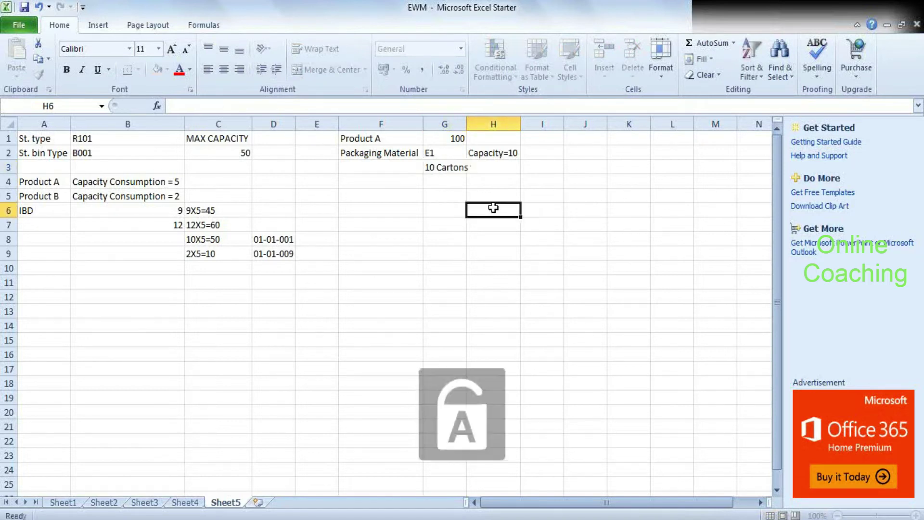
Step: Widen column G so that the "10 Cartons" entry fits within its cell
{"action": "double_click", "coordinate": [466, 121]}
{"action": "left_click_drag", "start_coordinate": [465, 120], "coordinate": [474, 129]}
{"action": "double_click", "coordinate": [460, 171]}
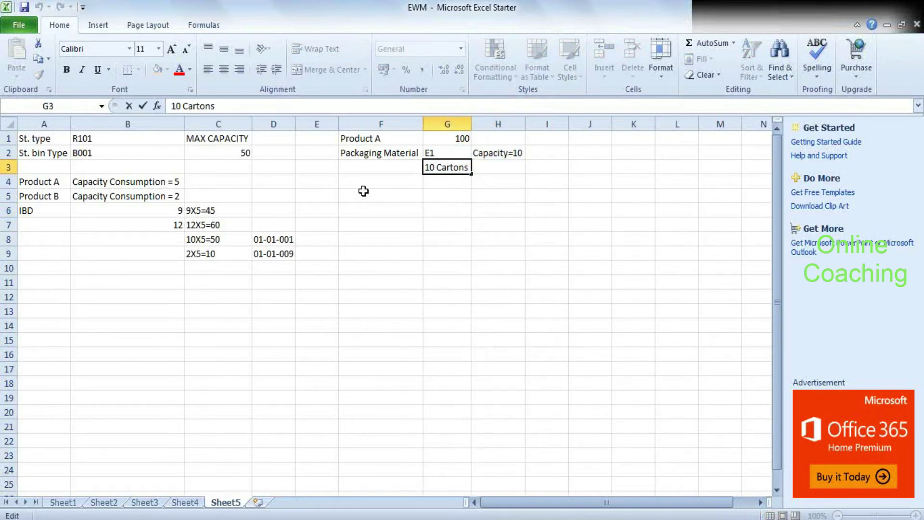
{"action": "left_click", "coordinate": [397, 153]}
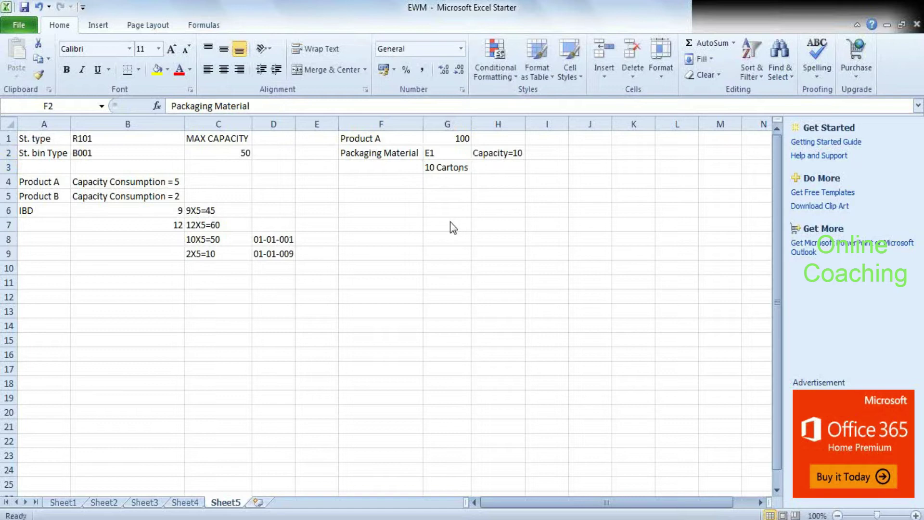
Step: Switch to SAP, examine the Capacity Consumption field in product EWM-009's units of measure, and return to the Excel workbook
{"action": "key", "text": "alt+Tab"}
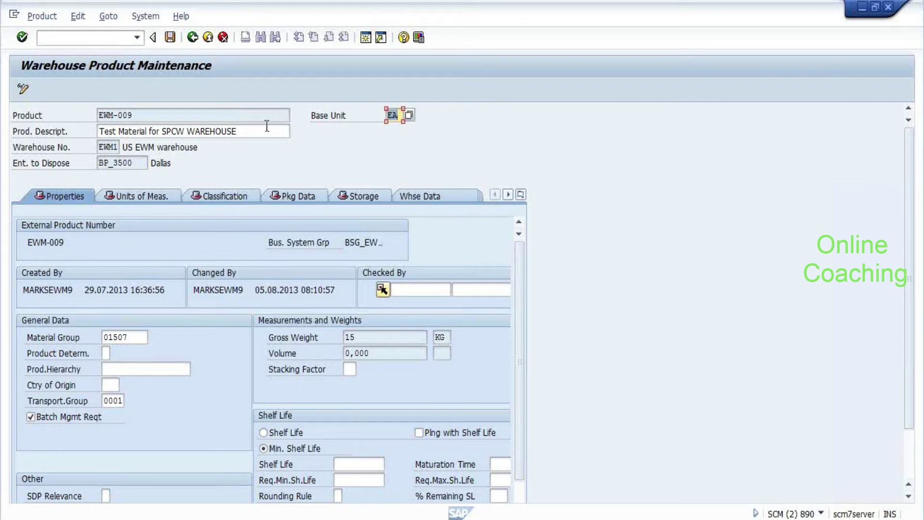
{"action": "left_click", "coordinate": [144, 195]}
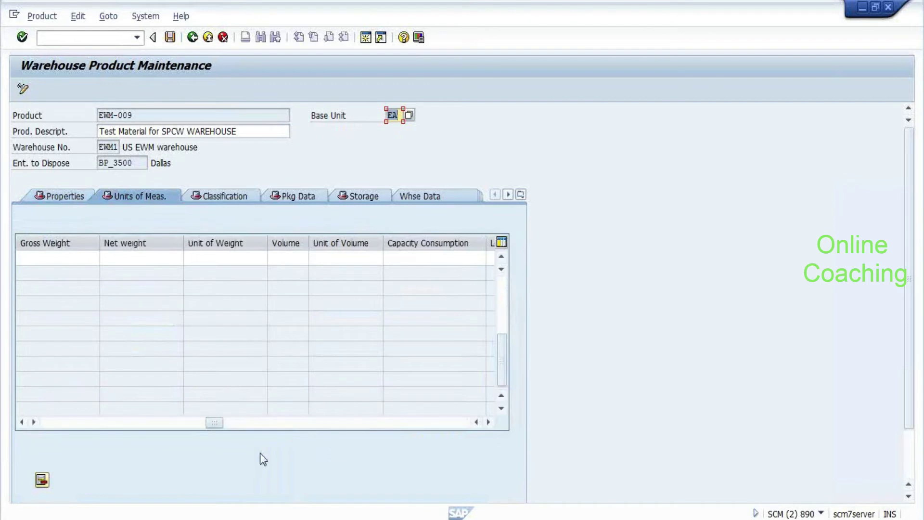
{"action": "left_click", "coordinate": [436, 256]}
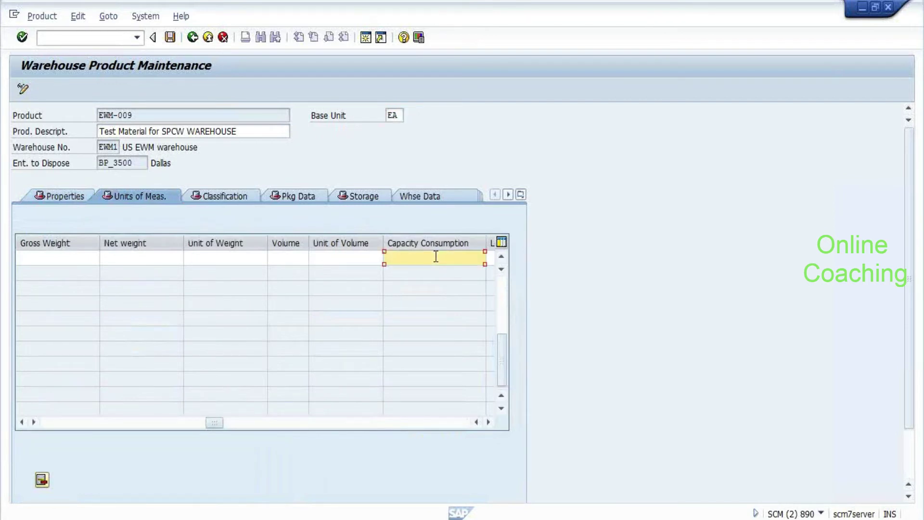
{"action": "key", "text": "alt+Tab"}
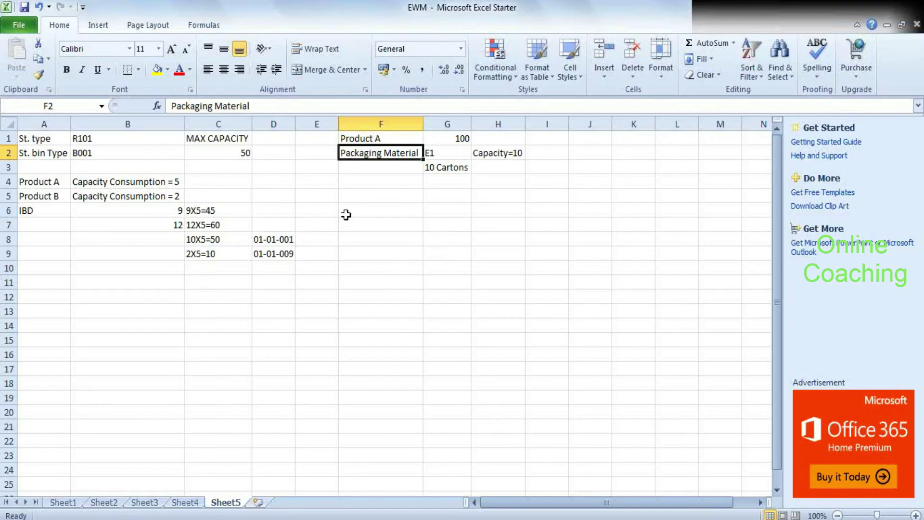
Step: Copy the Product A and packaging block from F1:H3 to F4 and clear the original cells
{"action": "left_click", "coordinate": [403, 193]}
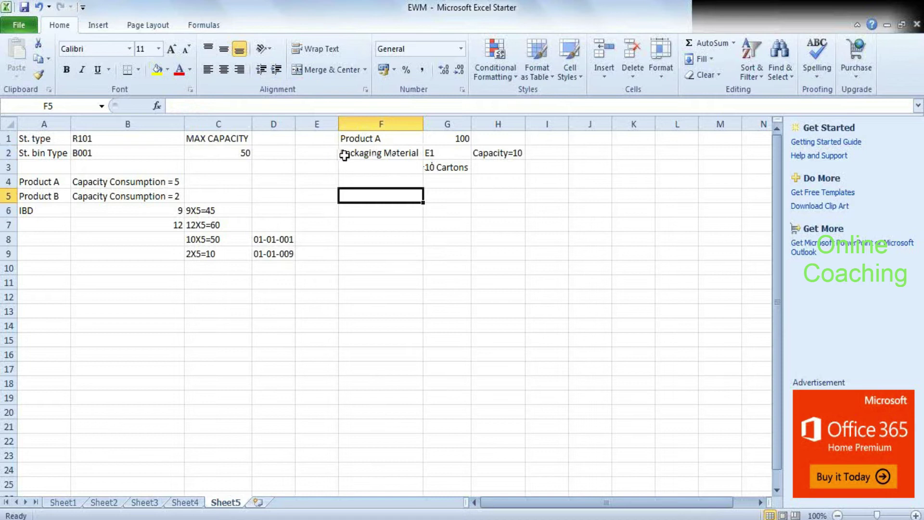
{"action": "left_click_drag", "start_coordinate": [340, 138], "coordinate": [497, 168]}
{"action": "key", "text": "ctrl+c"}
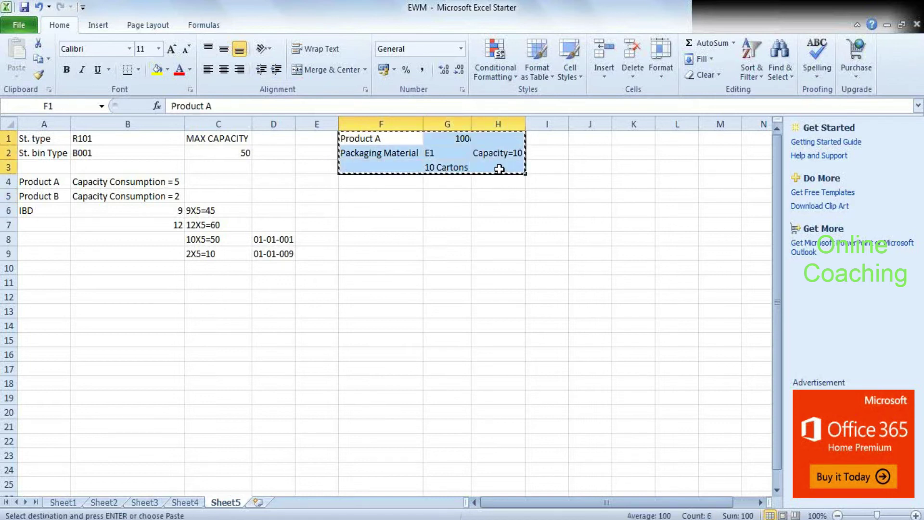
{"action": "left_click", "coordinate": [367, 181]}
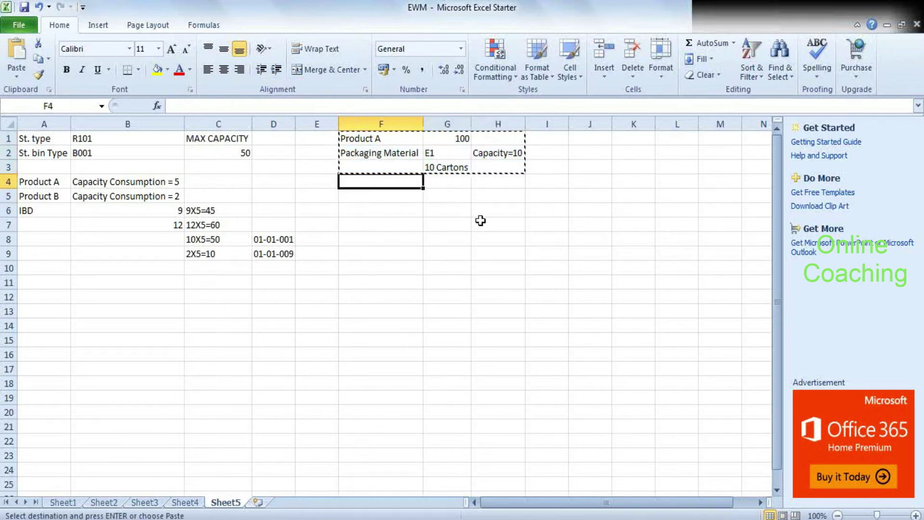
{"action": "key", "text": "ctrl+v"}
{"action": "left_click_drag", "start_coordinate": [357, 140], "coordinate": [500, 166]}
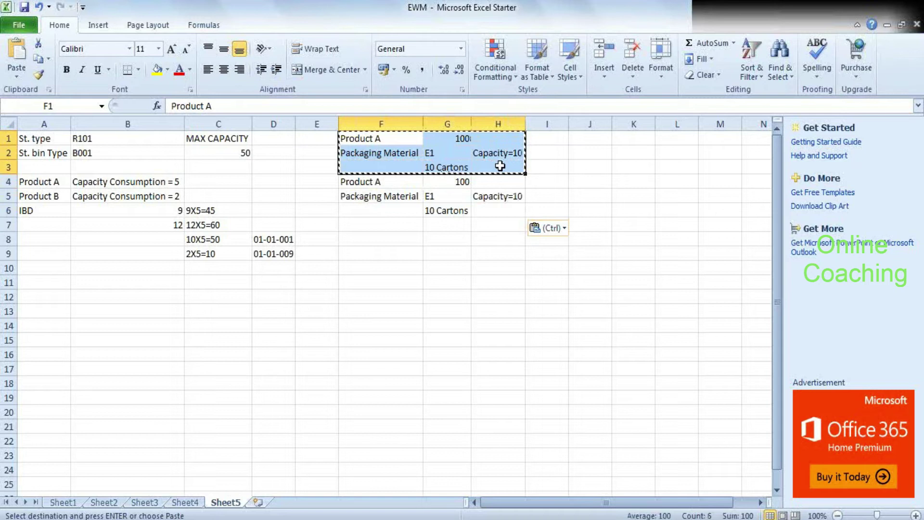
{"action": "key", "text": "Delete"}
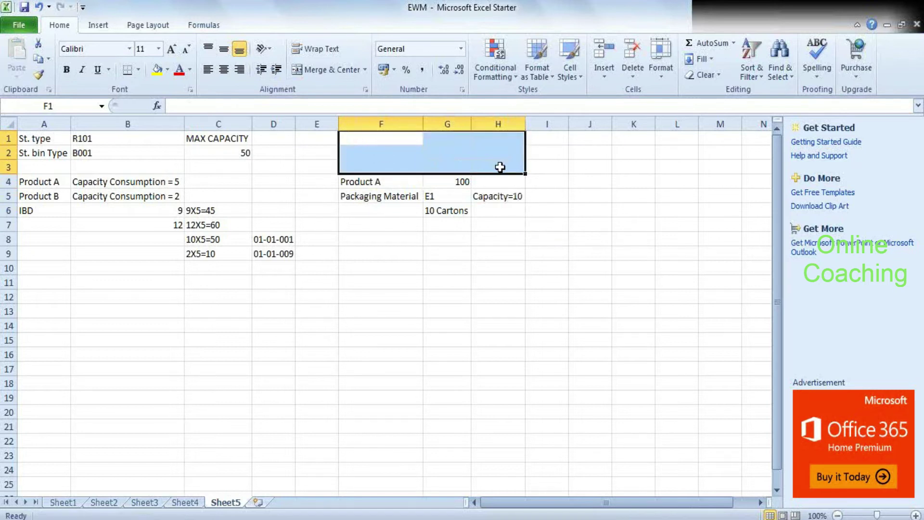
Step: Enter the label "Max Capacity" in F1 with the value 100 in G1
{"action": "left_click", "coordinate": [415, 142]}
{"action": "type", "text": "Ma"}
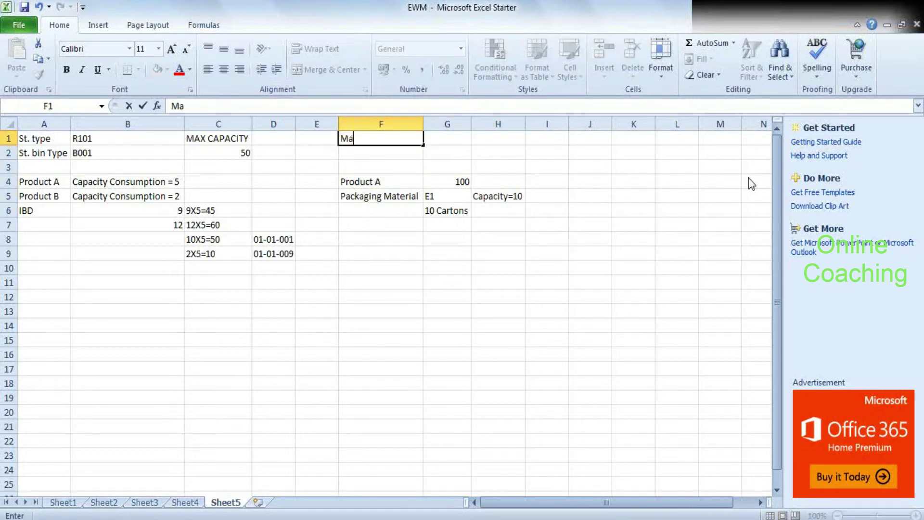
{"action": "type", "text": "x Capaity"}
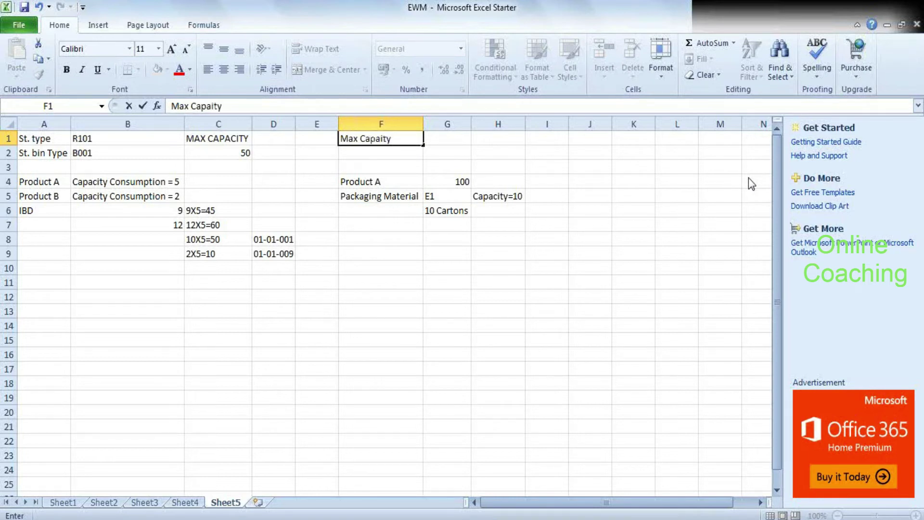
{"action": "key", "text": "BackSpace"}
{"action": "key", "text": "BackSpace"}
{"action": "key", "text": "BackSpace"}
{"action": "type", "text": "city"}
{"action": "key", "text": "Tab"}
{"action": "type", "text": "1"}
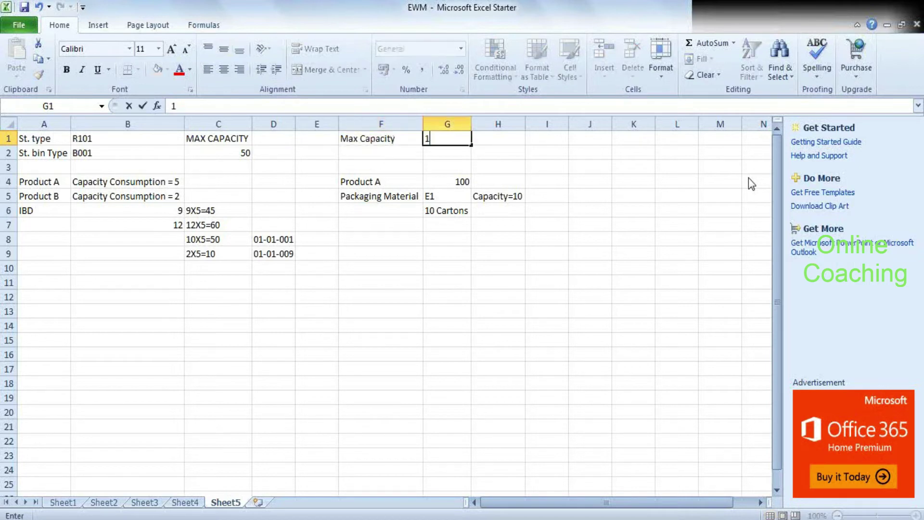
{"action": "type", "text": "00"}
{"action": "key", "text": "Return"}
Step: Enter "Capacity Consumption" in F2 with the value 9 in G2, and widen column F to fit the label
{"action": "key", "text": "Left"}
{"action": "type", "text": "C"}
{"action": "type", "text": "apac"}
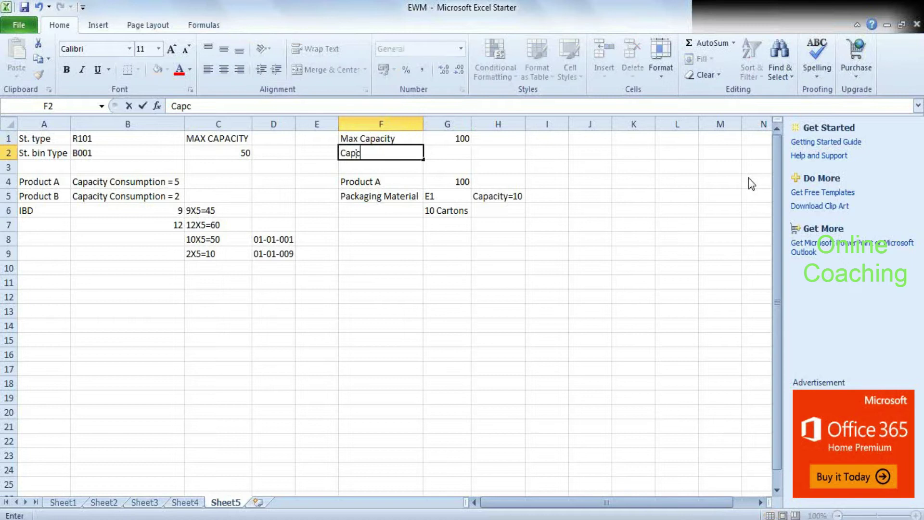
{"action": "type", "text": "ity Consumption"}
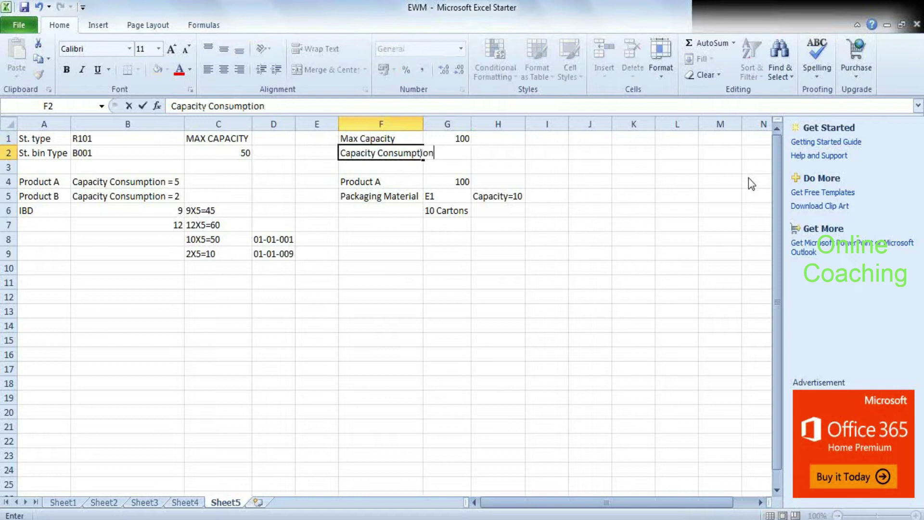
{"action": "key", "text": "Tab"}
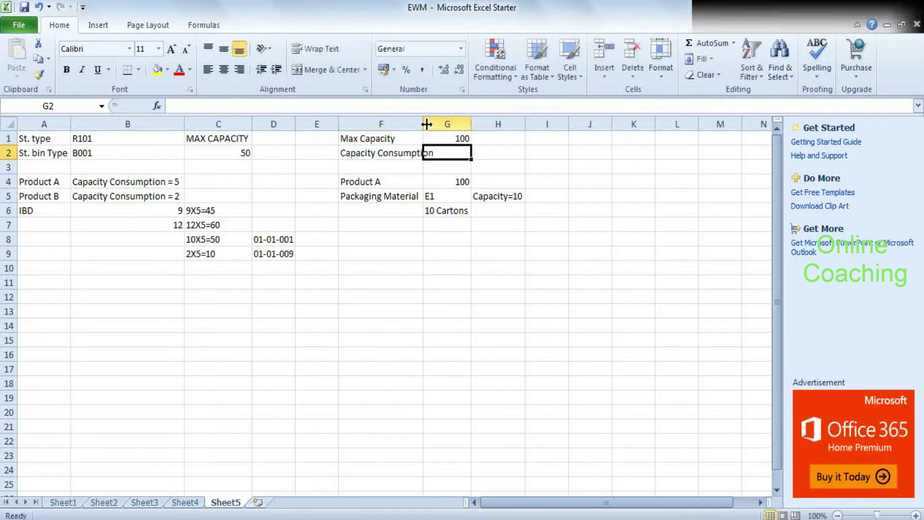
{"action": "left_click_drag", "start_coordinate": [422, 121], "coordinate": [438, 122]}
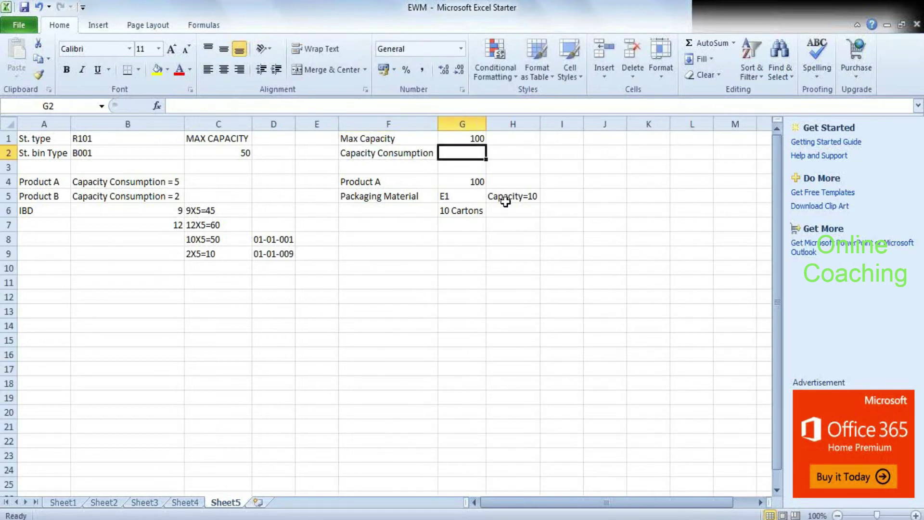
{"action": "type", "text": "9"}
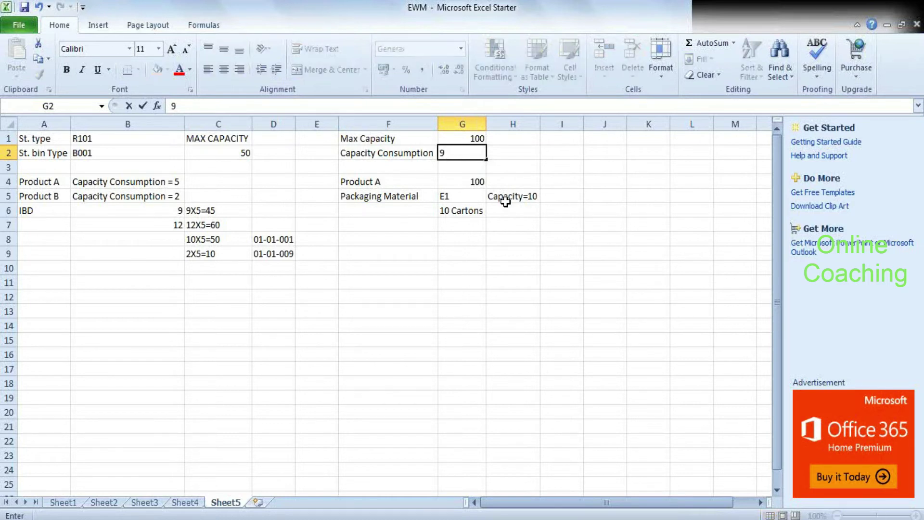
{"action": "key", "text": "Return"}
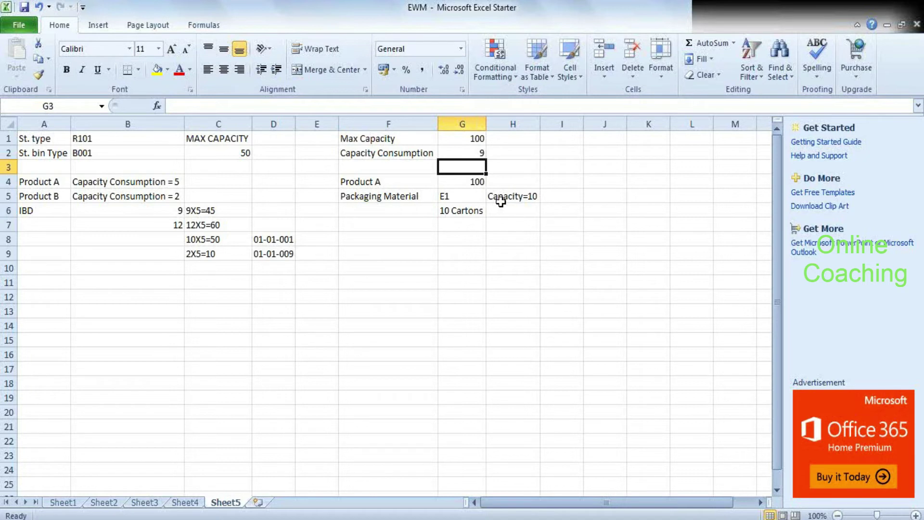
Step: Examine the Product A quantity together with its packaging material, capacity and carton entries
{"action": "left_click", "coordinate": [378, 193]}
{"action": "left_click", "coordinate": [422, 209]}
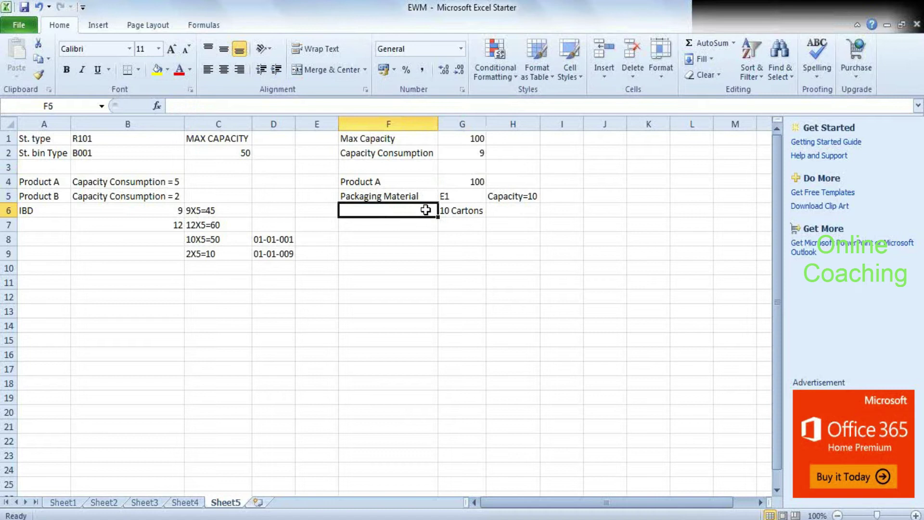
{"action": "left_click", "coordinate": [476, 187]}
{"action": "left_click", "coordinate": [475, 208]}
{"action": "double_click", "coordinate": [471, 183]}
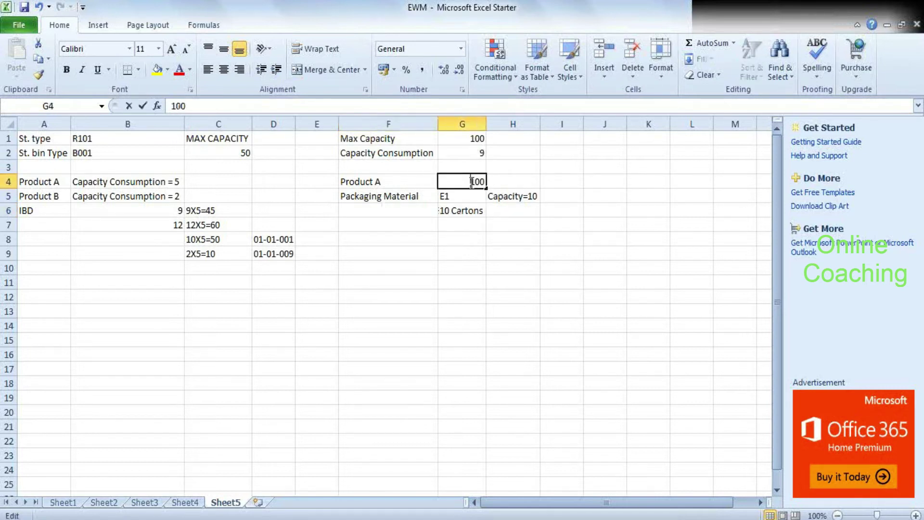
{"action": "left_click", "coordinate": [519, 198]}
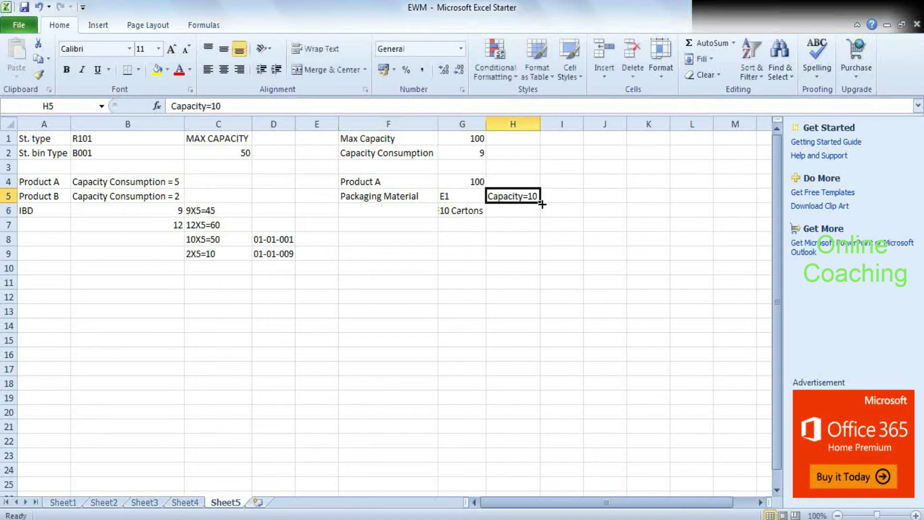
{"action": "left_click", "coordinate": [475, 181]}
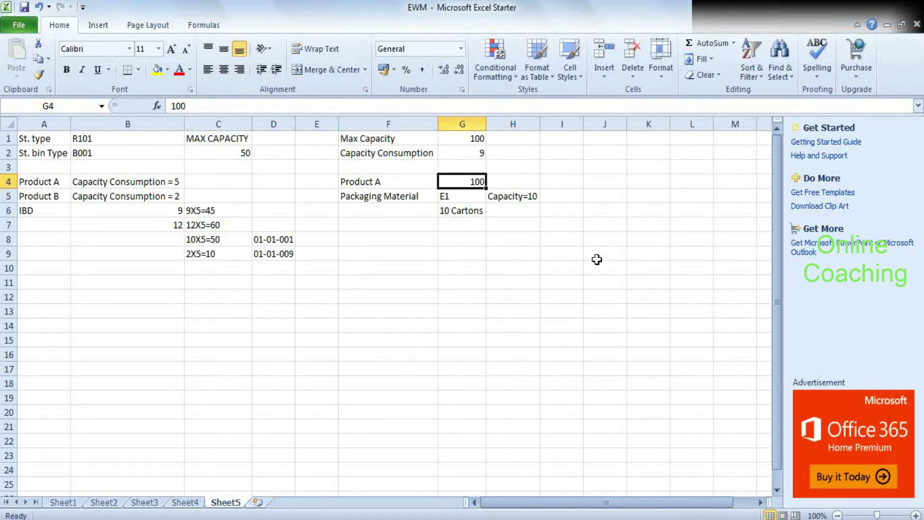
{"action": "left_click", "coordinate": [521, 207]}
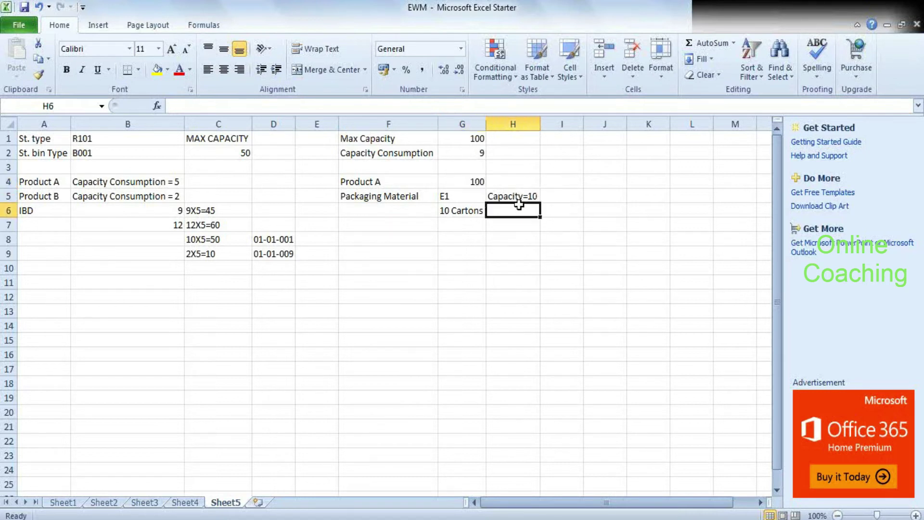
{"action": "left_click", "coordinate": [451, 185]}
Step: Enter the capacity calculation "10x9=90" in G7 below the carton entry
{"action": "left_click", "coordinate": [462, 228]}
{"action": "type", "text": "10"}
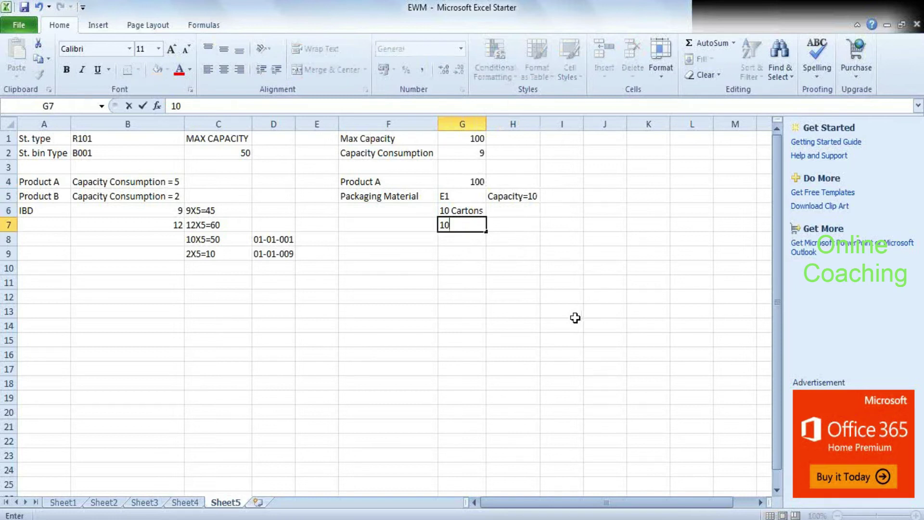
{"action": "type", "text": "x9=90"}
{"action": "key", "text": "Tab"}
{"action": "key", "text": "Return"}
Step: Compare the max capacity and capacity consumption values in column G with the calculation in G7
{"action": "key", "text": "Up"}
{"action": "key", "text": "Up"}
{"action": "key", "text": "Up"}
{"action": "key", "text": "Up"}
{"action": "key", "text": "Up"}
{"action": "key", "text": "Up"}
{"action": "key", "text": "Up"}
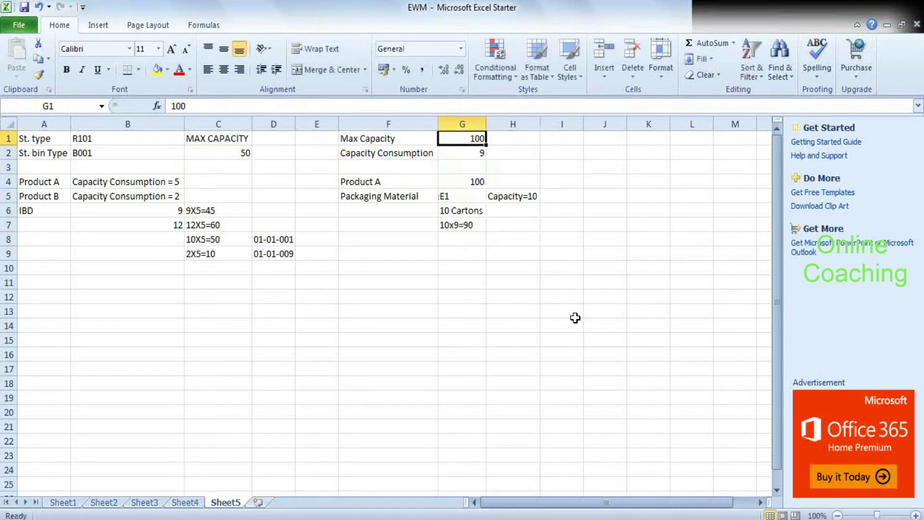
{"action": "key", "text": "Down"}
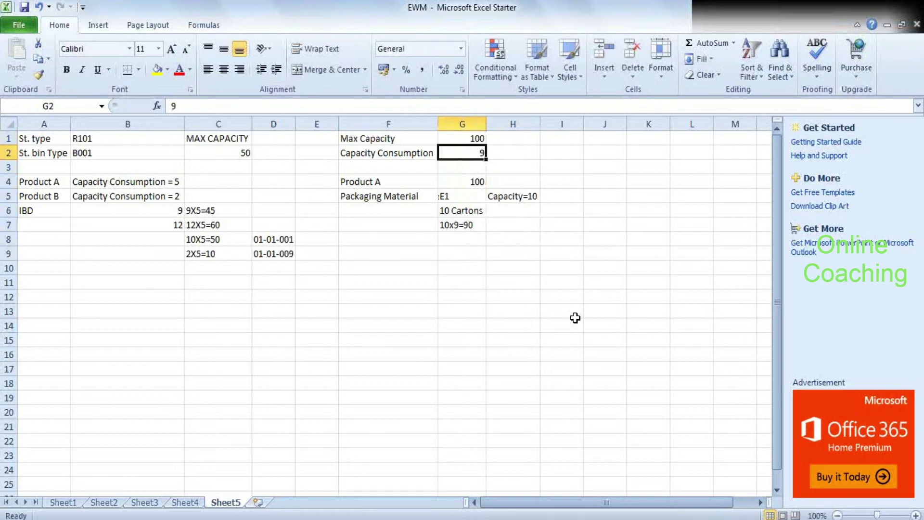
{"action": "key", "text": "Down"}
{"action": "key", "text": "Down"}
{"action": "key", "text": "Down"}
{"action": "key", "text": "Down"}
{"action": "key", "text": "Down"}
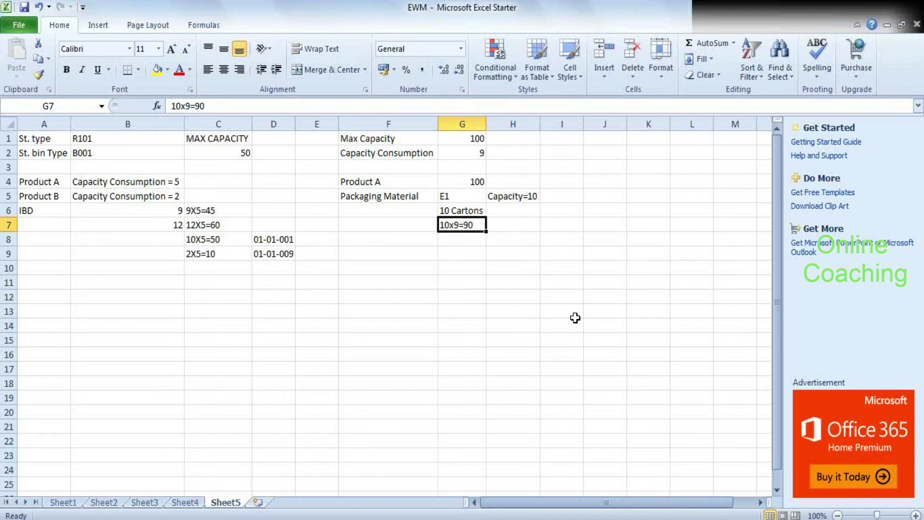
Step: Save the workbook and enter the packaging material "E2" in G9
{"action": "key", "text": "ctrl+s"}
{"action": "left_click", "coordinate": [457, 249]}
{"action": "key", "text": "Caps_Lock"}
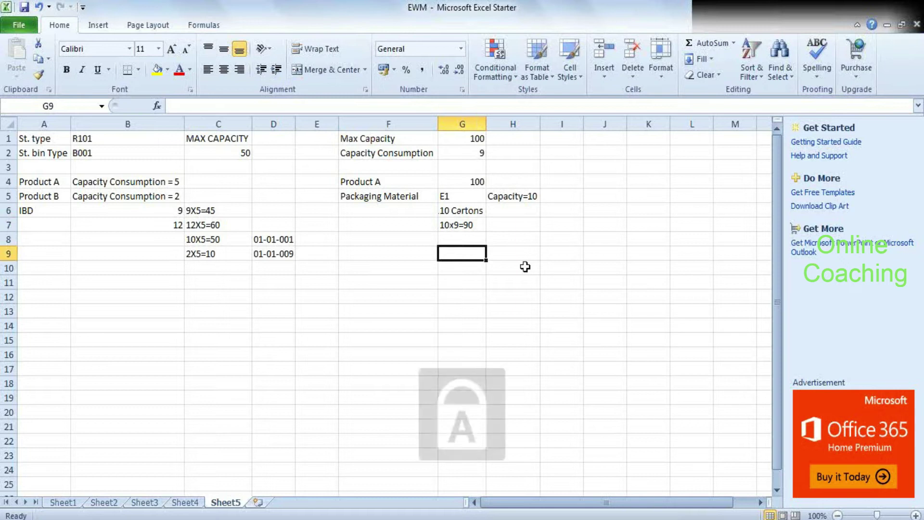
{"action": "type", "text": "E"}
{"action": "key", "text": "Caps_Lock"}
{"action": "type", "text": "2"}
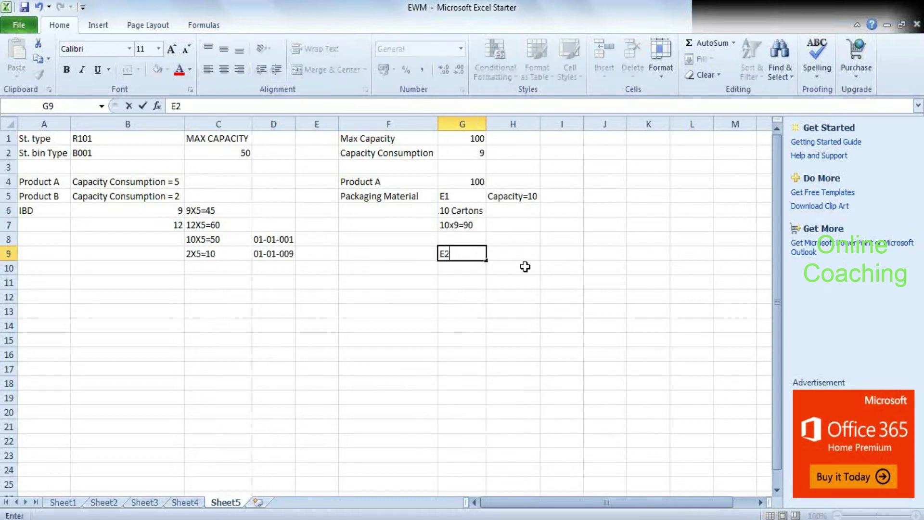
{"action": "key", "text": "Return"}
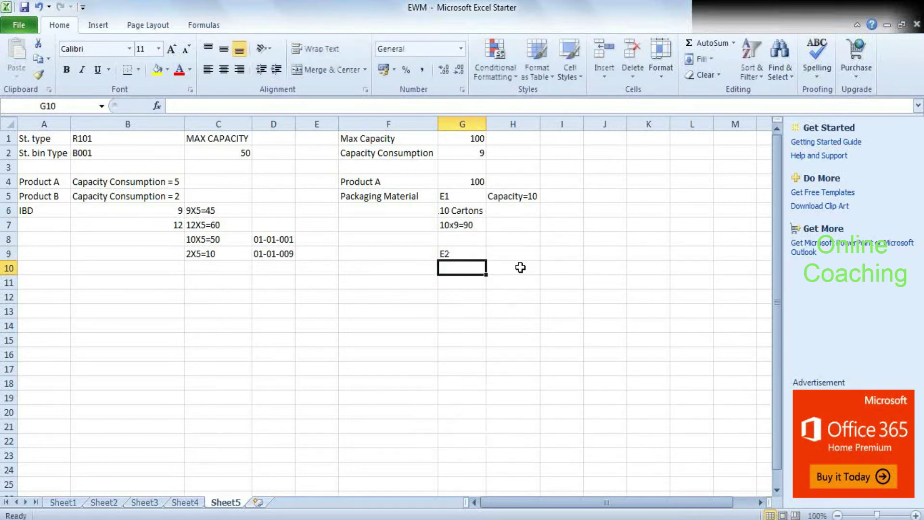
Step: Enter the capacity consumption "CC=11" in G10 below the E2 packaging material
{"action": "key", "text": "Caps_Lock"}
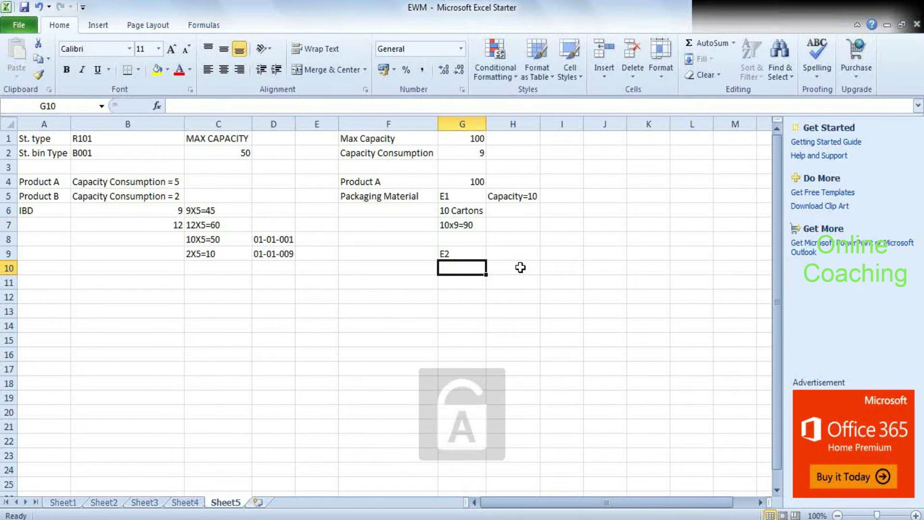
{"action": "type", "text": "C"}
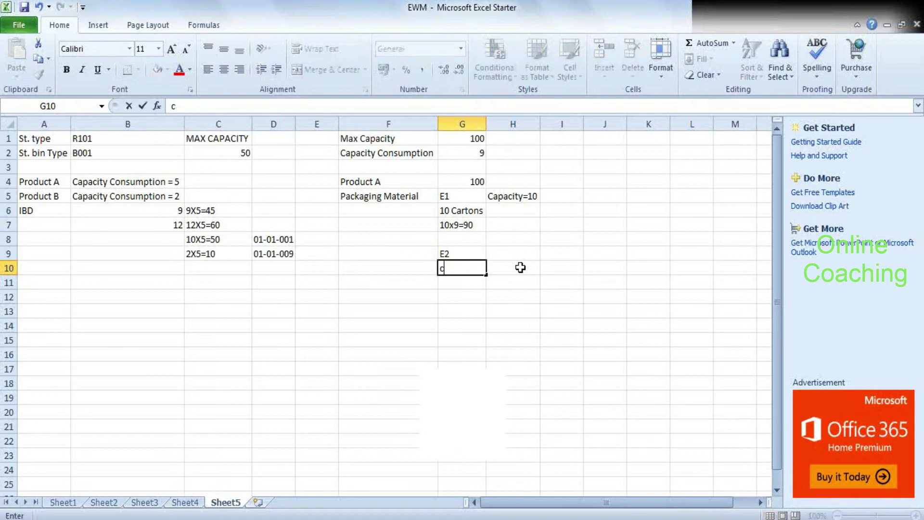
{"action": "key", "text": "Caps_Lock"}
{"action": "type", "text": "C"}
{"action": "key", "text": "Caps_Lock"}
{"action": "type", "text": "-11"}
{"action": "key", "text": "BackSpace"}
{"action": "key", "text": "BackSpace"}
{"action": "key", "text": "BackSpace"}
{"action": "key", "text": "BackSpace"}
{"action": "type", "text": "C"}
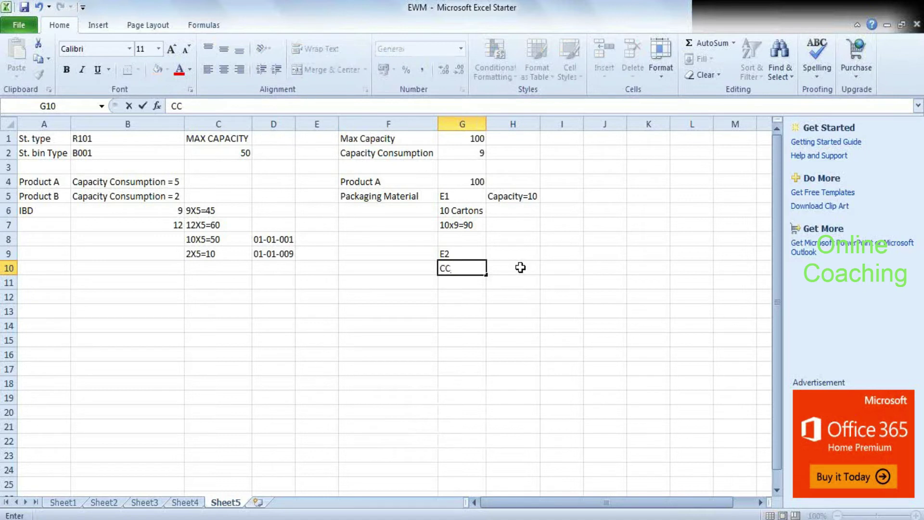
{"action": "type", "text": "=11"}
{"action": "key", "text": "Return"}
{"action": "key", "text": "Up"}
{"action": "key", "text": "Left"}
{"action": "key", "text": "Right"}
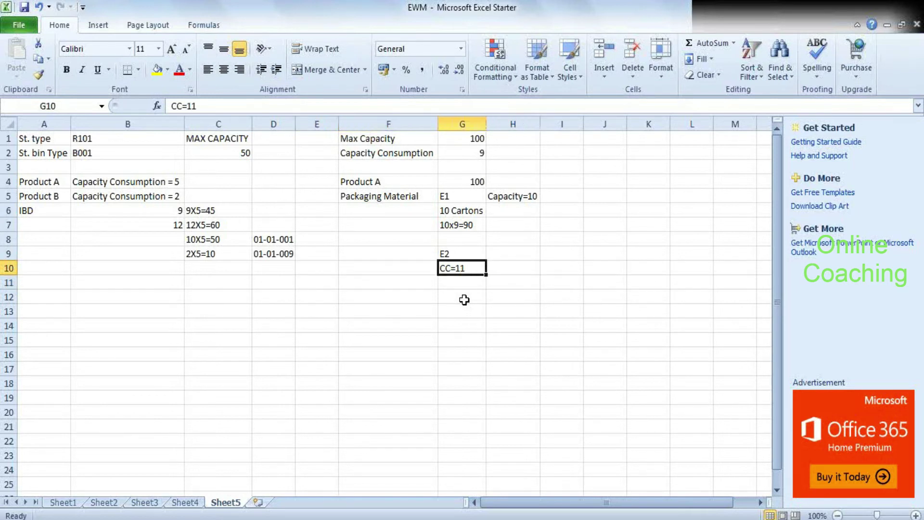
Step: Enter 12 in G11 and the multiplied consumption 132 in G12 below the CC entry
{"action": "key", "text": "Down"}
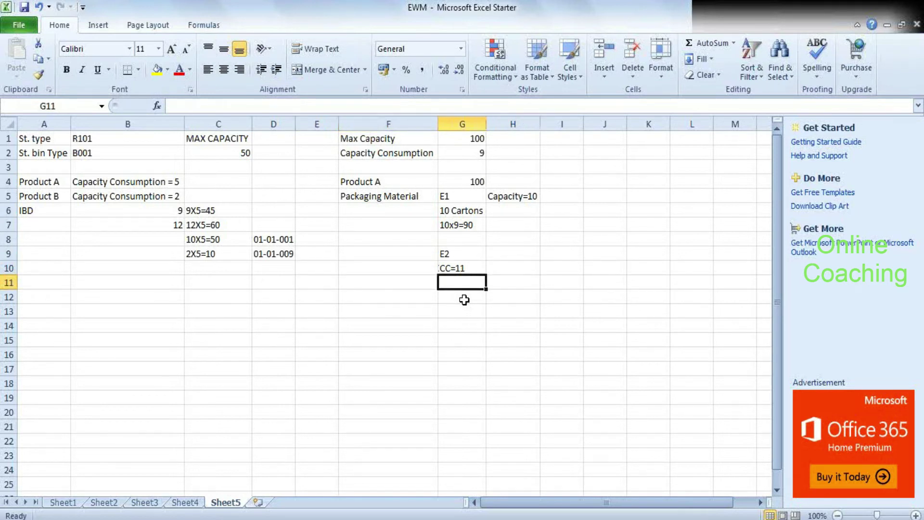
{"action": "type", "text": "1"}
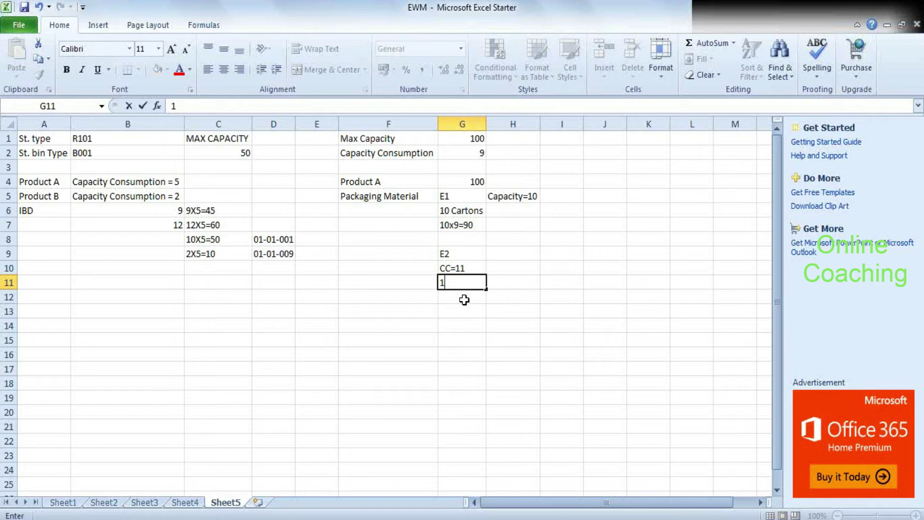
{"action": "type", "text": "2"}
{"action": "key", "text": "Return"}
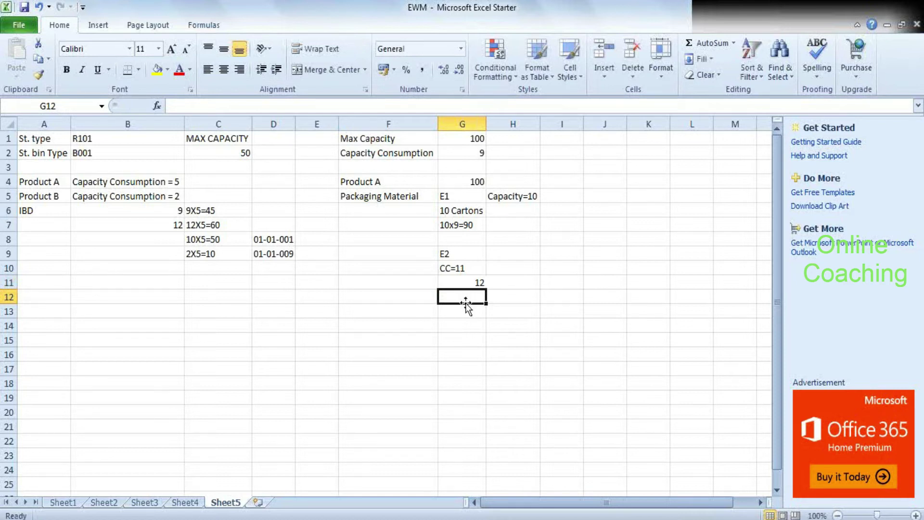
{"action": "left_click", "coordinate": [479, 269]}
{"action": "double_click", "coordinate": [479, 269]}
{"action": "left_click", "coordinate": [484, 284]}
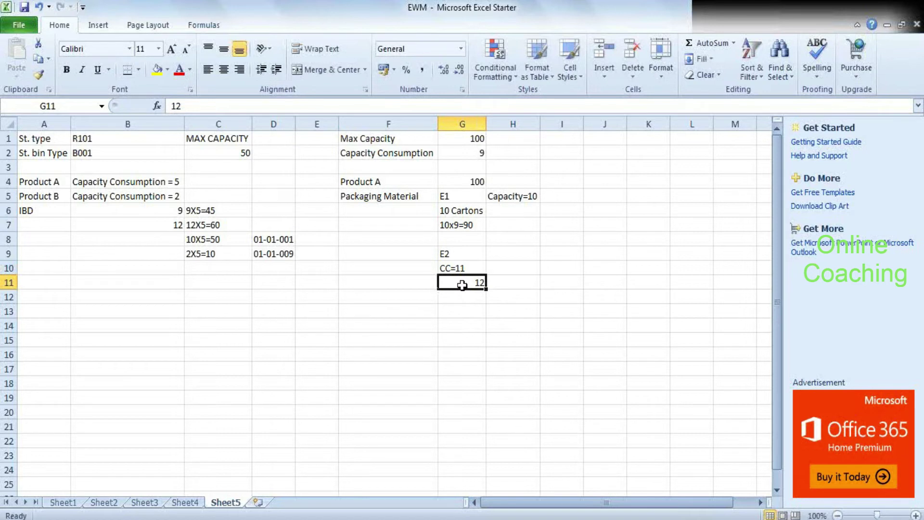
{"action": "double_click", "coordinate": [464, 285]}
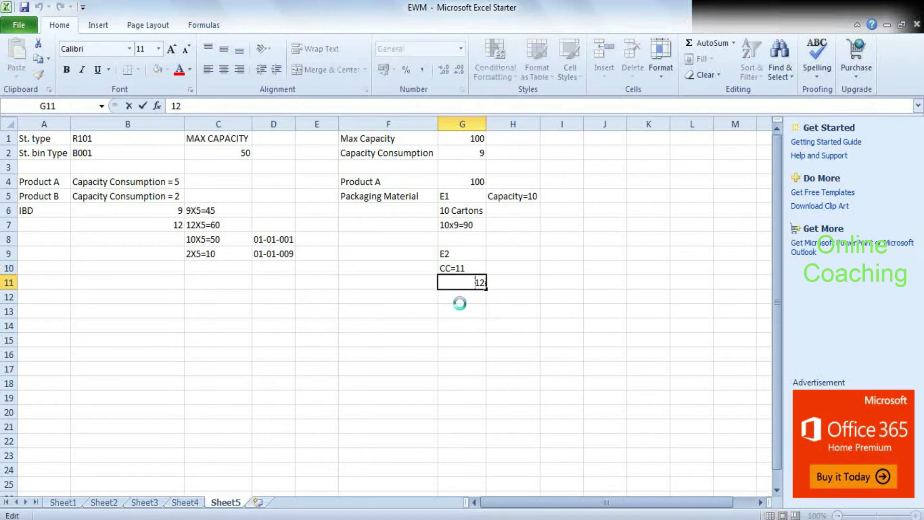
{"action": "left_click", "coordinate": [460, 303]}
{"action": "type", "text": "132"}
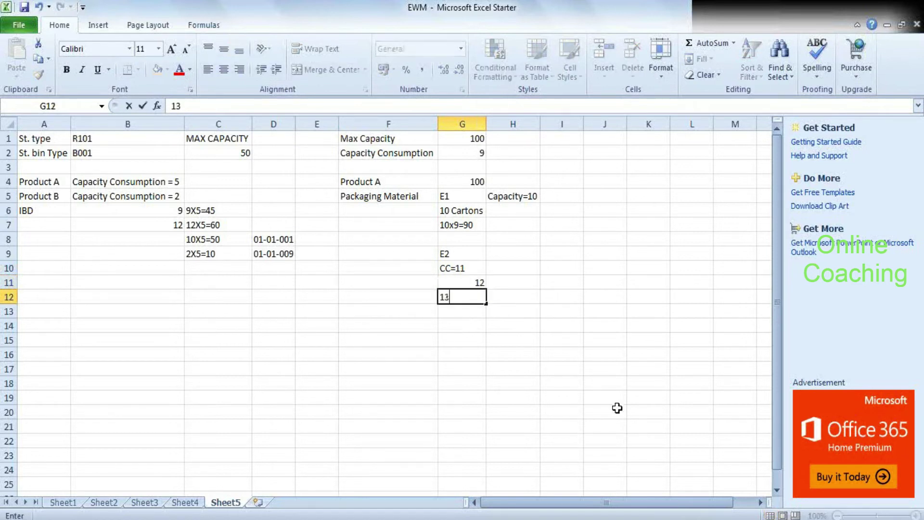
{"action": "key", "text": "Up"}
Step: Compare the E2 entries in G10 to G12 with the capacity consumption in G2
{"action": "key", "text": "Up"}
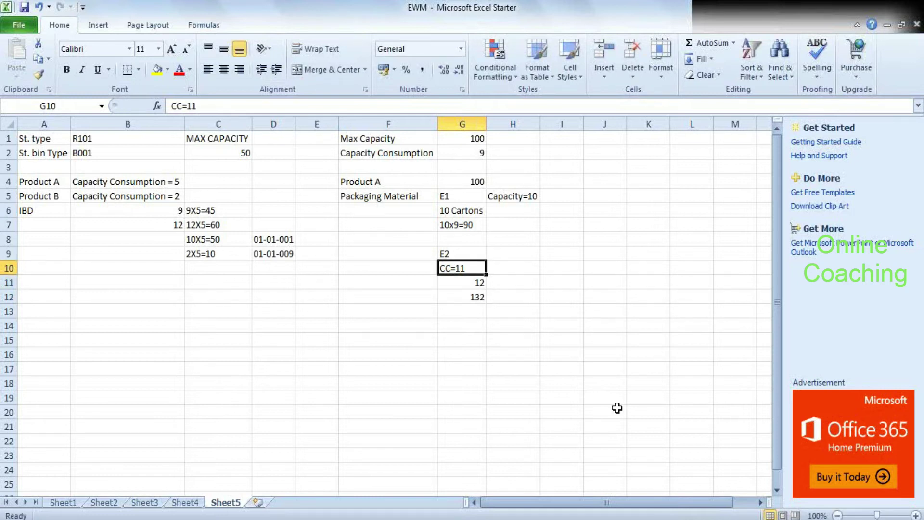
{"action": "key", "text": "Down"}
{"action": "key", "text": "Down"}
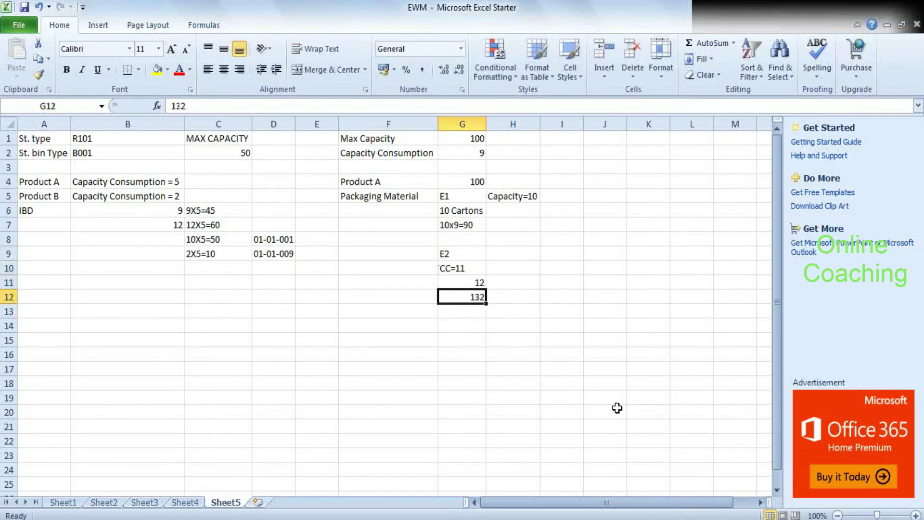
{"action": "key", "text": "Up"}
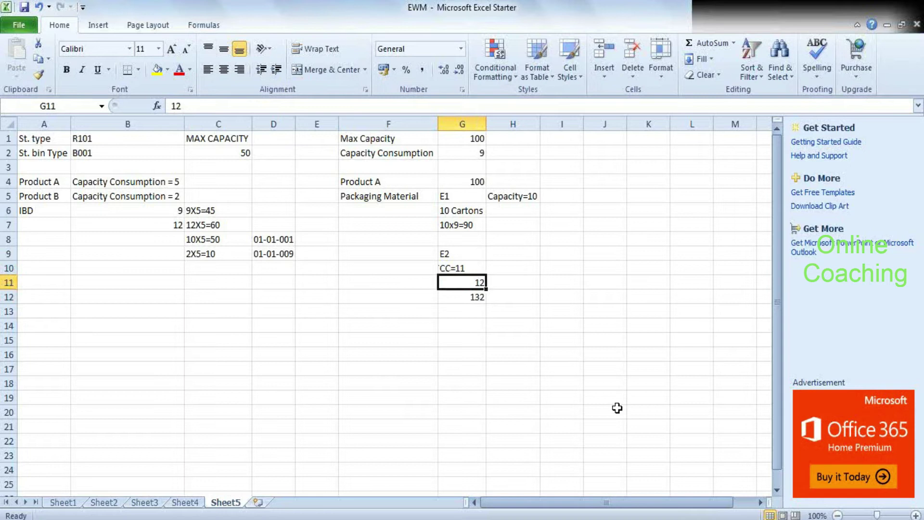
{"action": "key", "text": "Up"}
{"action": "key", "text": "Up"}
{"action": "key", "text": "Up"}
{"action": "key", "text": "Up"}
{"action": "key", "text": "Up"}
{"action": "key", "text": "Up"}
{"action": "key", "text": "Up"}
{"action": "key", "text": "Up"}
{"action": "key", "text": "Up"}
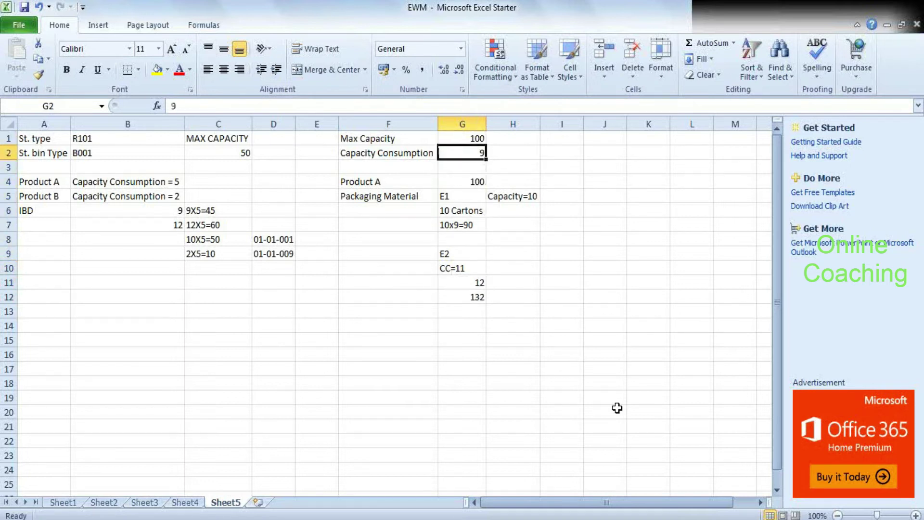
Step: Try the value 9 in G13 below the E2 calculation and clear it again
{"action": "key", "text": "Down"}
{"action": "key", "text": "Down"}
{"action": "key", "text": "Down"}
{"action": "key", "text": "Down"}
{"action": "key", "text": "Down"}
{"action": "key", "text": "Down"}
{"action": "key", "text": "Down"}
{"action": "key", "text": "Down"}
{"action": "key", "text": "Down"}
{"action": "key", "text": "Down"}
{"action": "key", "text": "Down"}
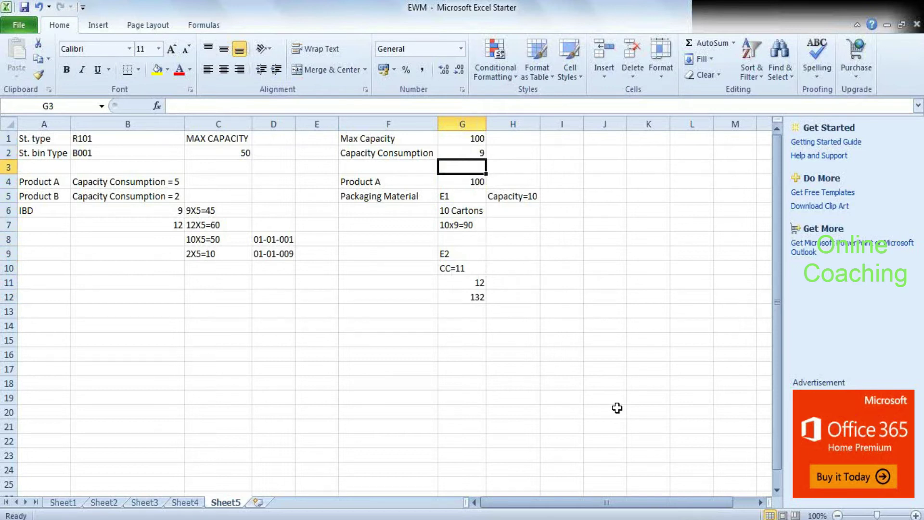
{"action": "type", "text": "9"}
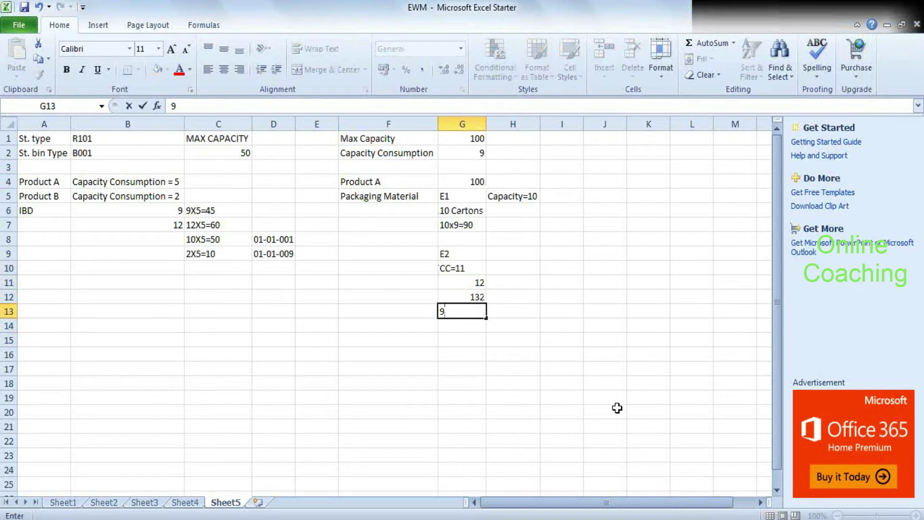
{"action": "key", "text": "Return"}
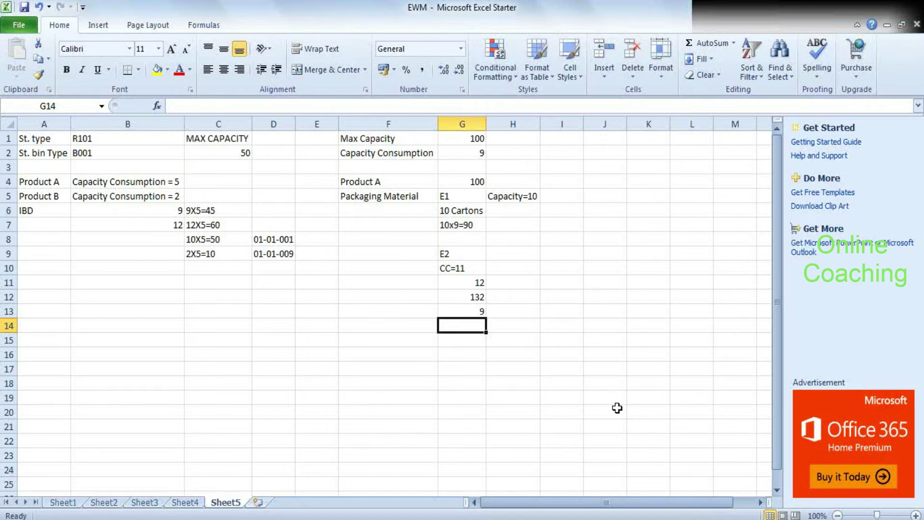
{"action": "key", "text": "shift+Up"}
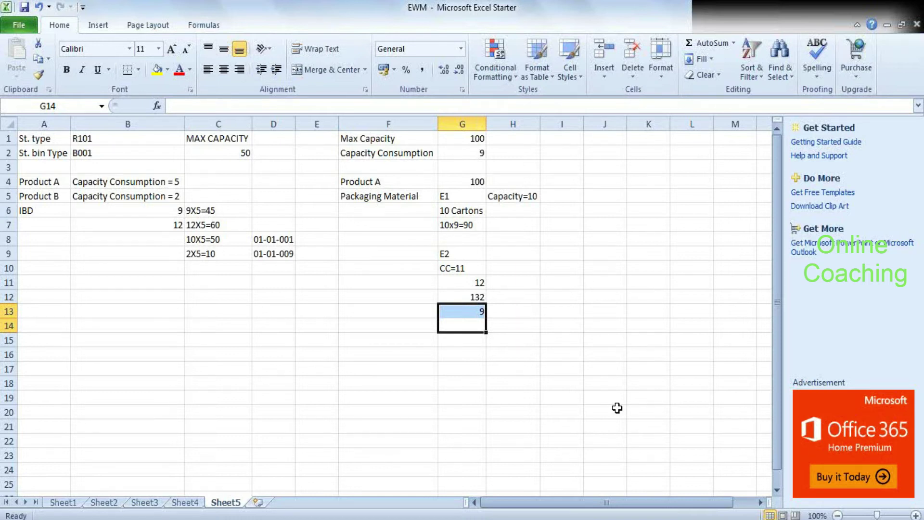
{"action": "key", "text": "Delete"}
Step: Switch to SAP and set the Capacity Check of storage type 0030 to 3, Check Acc. to Key Figures Product and HU Type
{"action": "key", "text": "alt+Tab"}
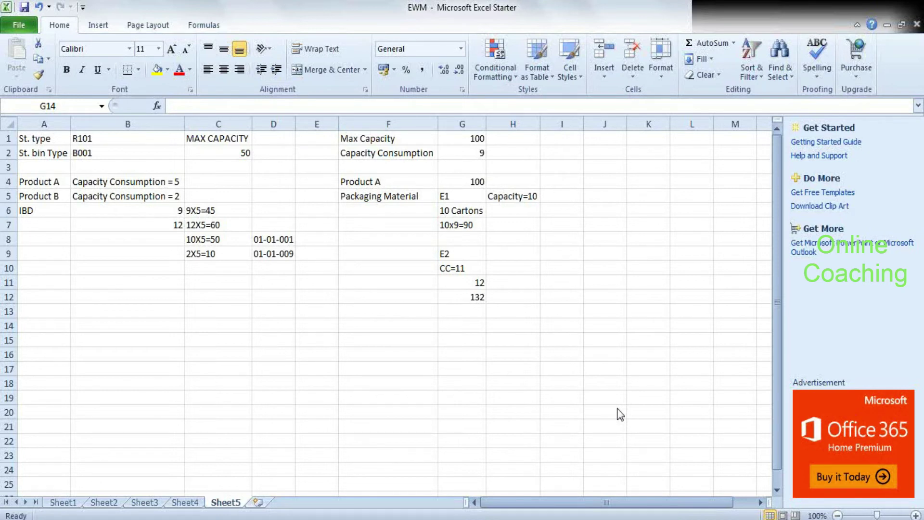
{"action": "key", "text": "alt+Tab"}
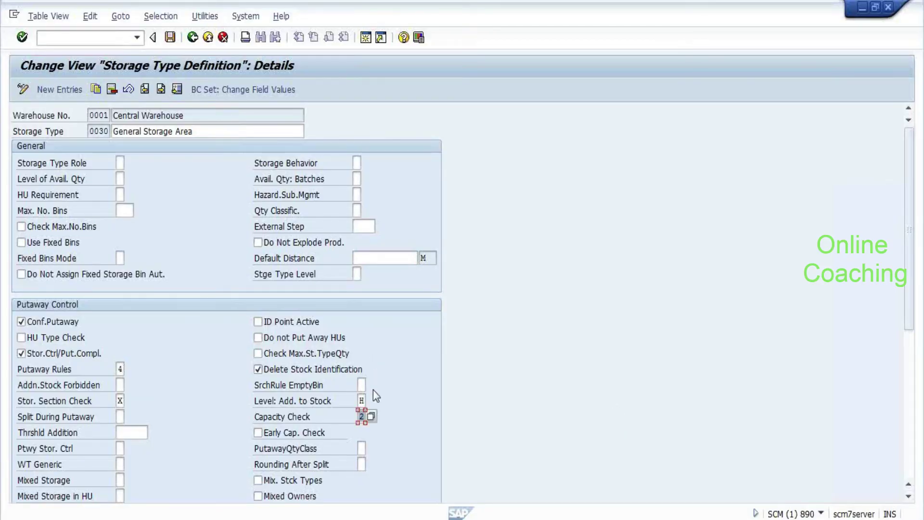
{"action": "left_click", "coordinate": [371, 415]}
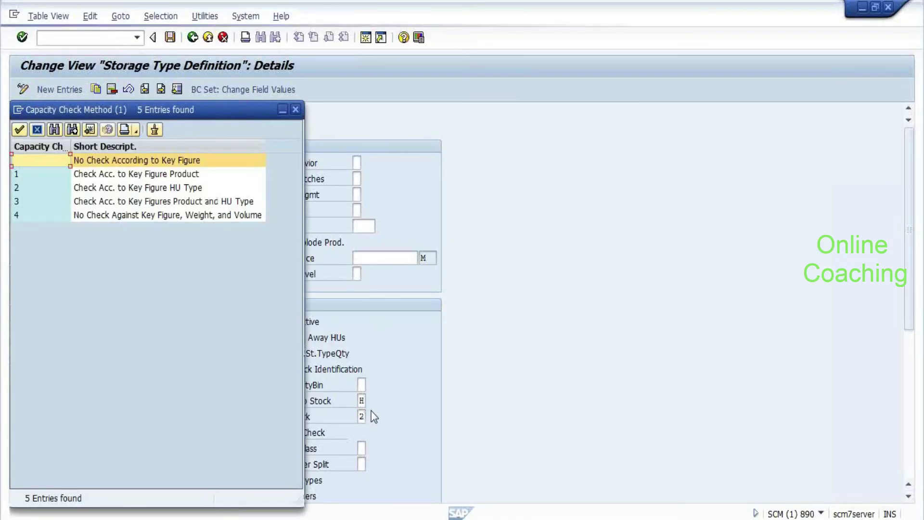
{"action": "left_click", "coordinate": [179, 203]}
{"action": "double_click", "coordinate": [179, 202]}
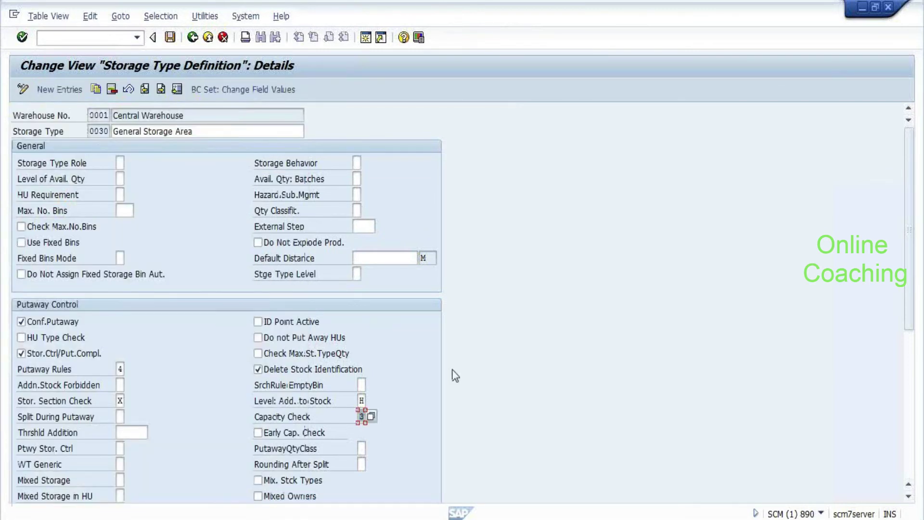
Step: Switch back to the Excel workbook and examine the blank columns beside the E2 example for room for another example
{"action": "key", "text": "alt+Tab"}
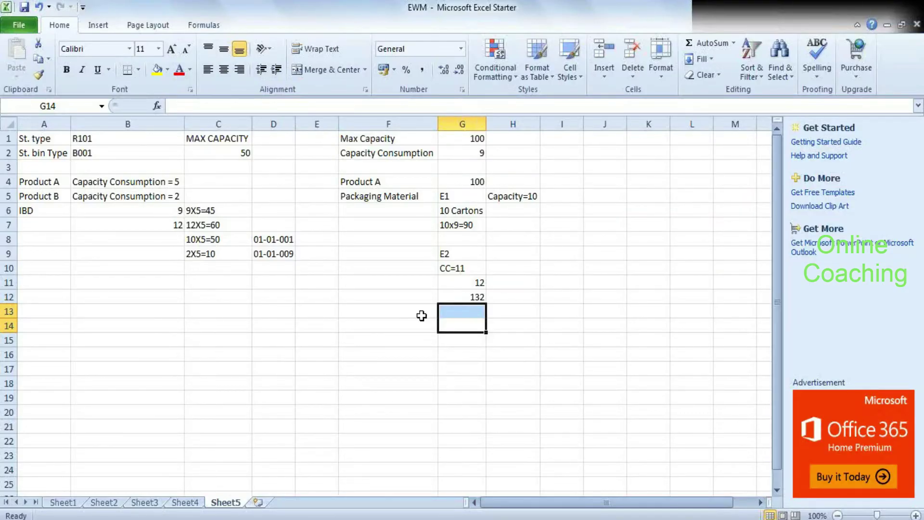
{"action": "left_click", "coordinate": [474, 252]}
{"action": "key", "text": "Right"}
{"action": "key", "text": "Right"}
{"action": "key", "text": "Right"}
{"action": "key", "text": "Right"}
{"action": "key", "text": "Right"}
{"action": "key", "text": "Right"}
{"action": "key", "text": "Right"}
{"action": "key", "text": "Right"}
{"action": "key", "text": "Right"}
{"action": "key", "text": "Right"}
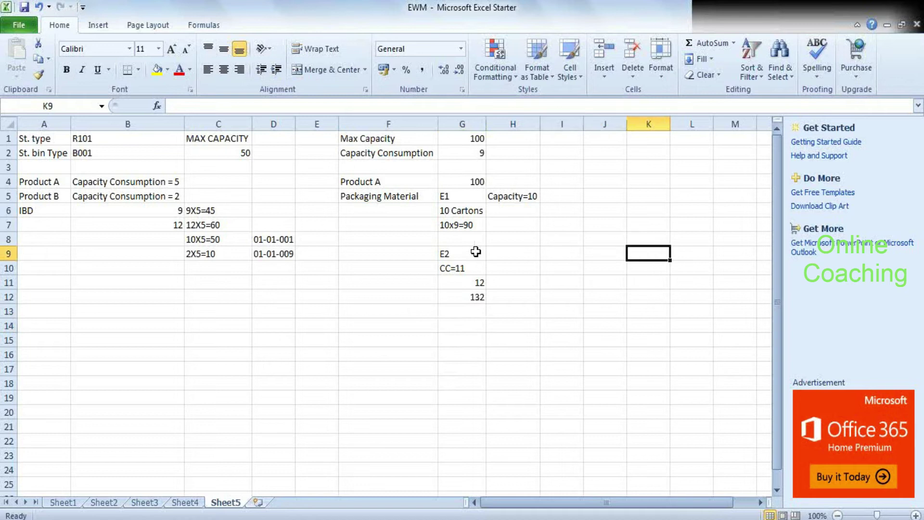
{"action": "key", "text": "Right"}
{"action": "key", "text": "Right"}
{"action": "key", "text": "Right"}
{"action": "key", "text": "Left"}
{"action": "key", "text": "Left"}
{"action": "key", "text": "Left"}
{"action": "key", "text": "Left"}
{"action": "key", "text": "Left"}
{"action": "key", "text": "Left"}
{"action": "key", "text": "Left"}
{"action": "key", "text": "Left"}
Step: Copy the Max Capacity label and its value from F1:G1 to K1:L1
{"action": "key", "text": "Up"}
{"action": "key", "text": "Up"}
{"action": "key", "text": "Up"}
{"action": "key", "text": "Up"}
{"action": "key", "text": "Up"}
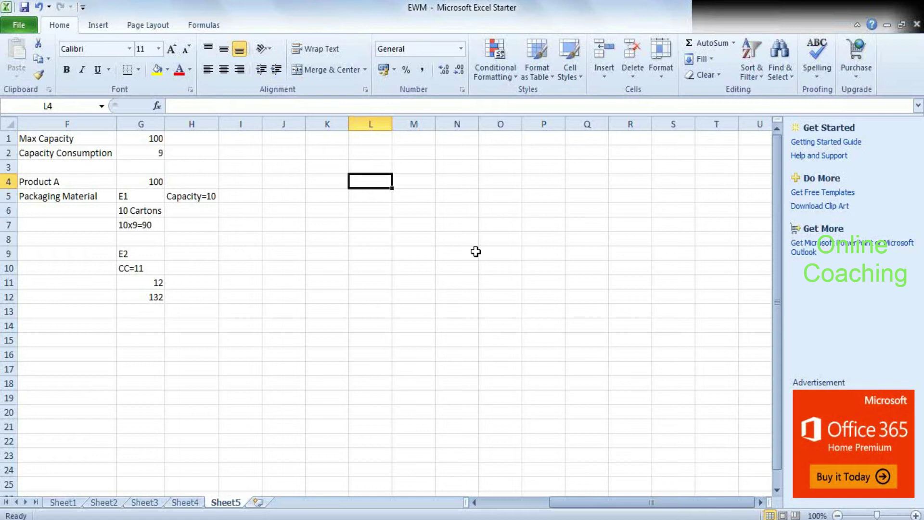
{"action": "key", "text": "Up"}
{"action": "key", "text": "Left"}
{"action": "key", "text": "Left"}
{"action": "key", "text": "Left"}
{"action": "key", "text": "Left"}
{"action": "key", "text": "Left"}
{"action": "key", "text": "Left"}
{"action": "key", "text": "Left"}
{"action": "key", "text": "Up"}
{"action": "key", "text": "Up"}
{"action": "key", "text": "Right"}
{"action": "key", "text": "Right"}
{"action": "key", "text": "Left"}
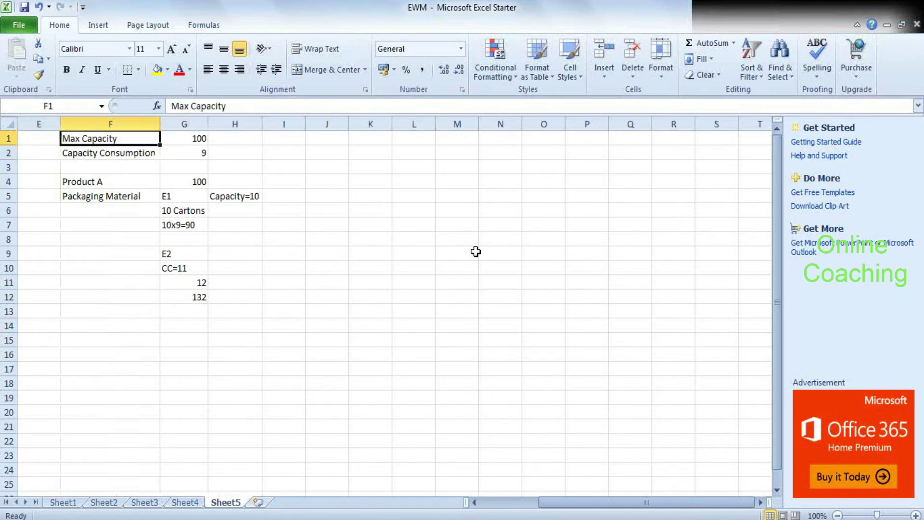
{"action": "key", "text": "shift+Right"}
{"action": "key", "text": "ctrl+c"}
{"action": "key", "text": "Right"}
{"action": "key", "text": "Right"}
{"action": "key", "text": "Right"}
{"action": "key", "text": "Right"}
{"action": "key", "text": "Right"}
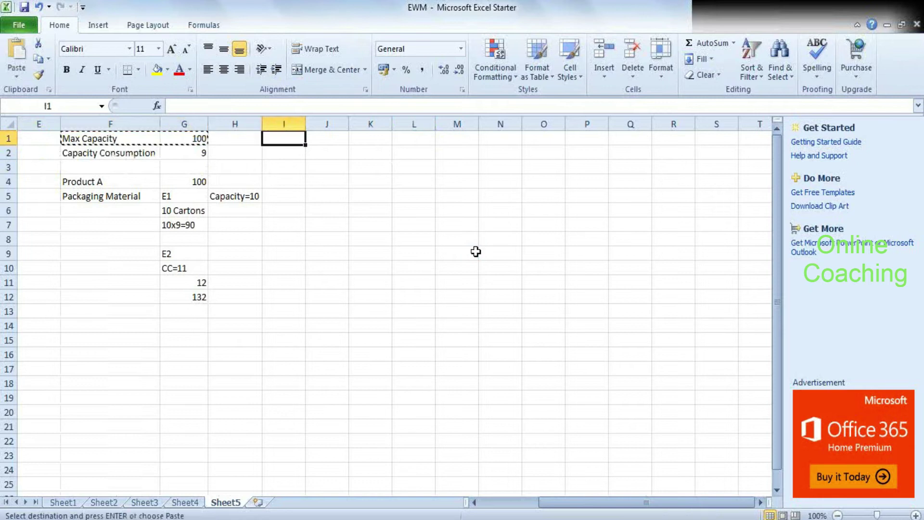
{"action": "key", "text": "ctrl+v"}
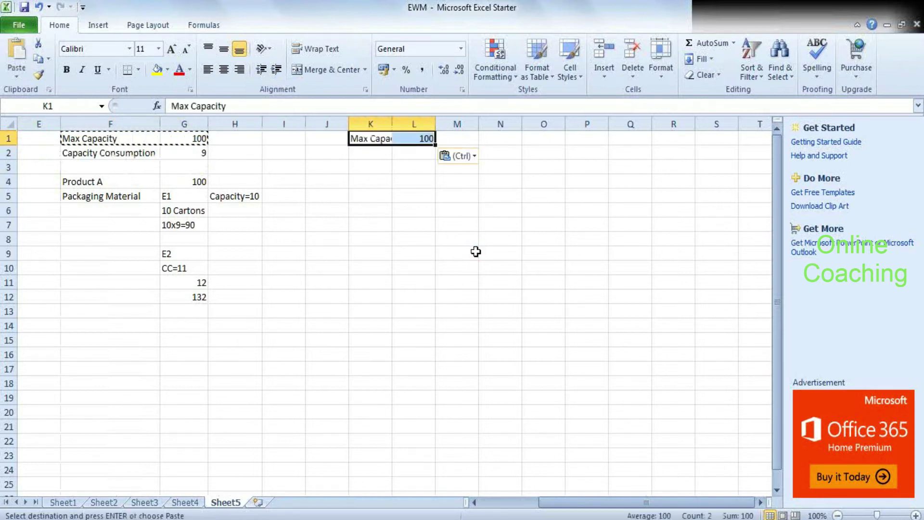
Step: Widen column K to slightly more than the width of the Max Capacity label
{"action": "double_click", "coordinate": [390, 125]}
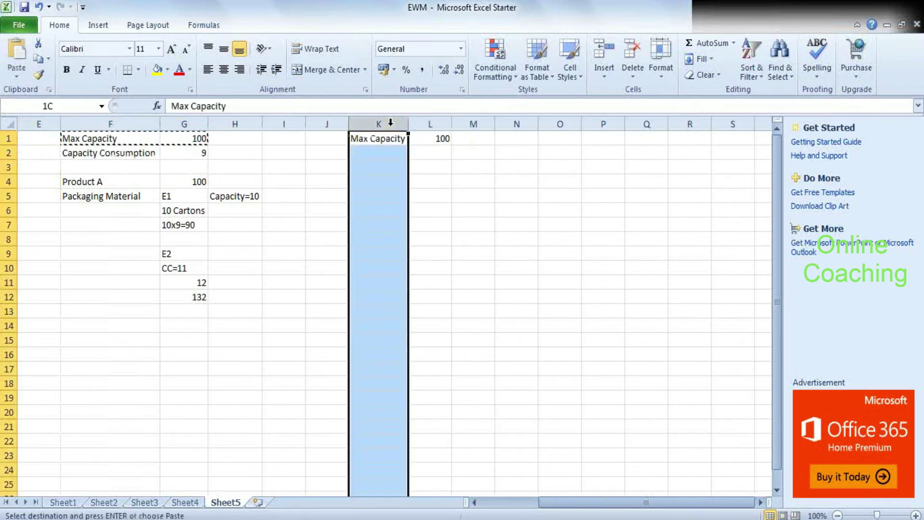
{"action": "left_click", "coordinate": [438, 154]}
{"action": "left_click_drag", "start_coordinate": [410, 126], "coordinate": [417, 126]}
Step: Copy the Product A label and its quantity from F4:G4 to K3:L3
{"action": "left_click", "coordinate": [391, 164]}
{"action": "left_click_drag", "start_coordinate": [72, 180], "coordinate": [186, 181]}
{"action": "key", "text": "ctrl+c"}
{"action": "left_click", "coordinate": [380, 163]}
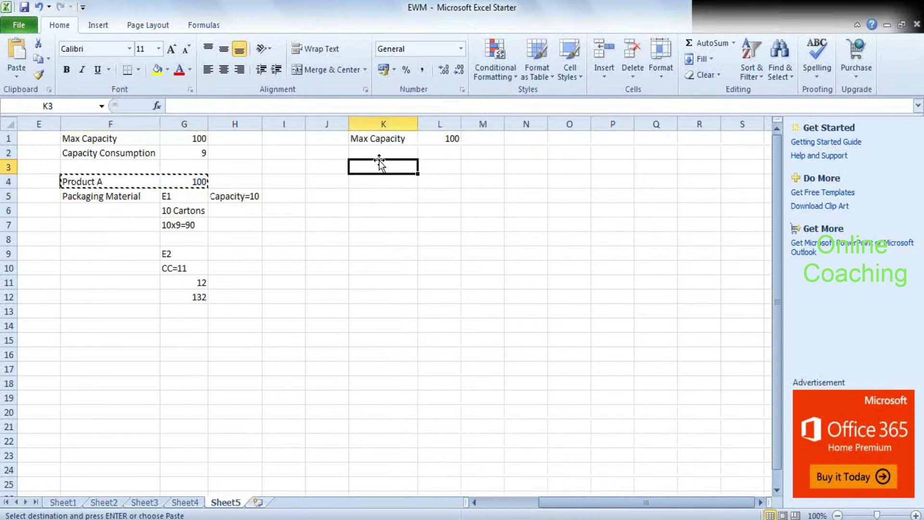
{"action": "key", "text": "ctrl+v"}
{"action": "left_click", "coordinate": [442, 208]}
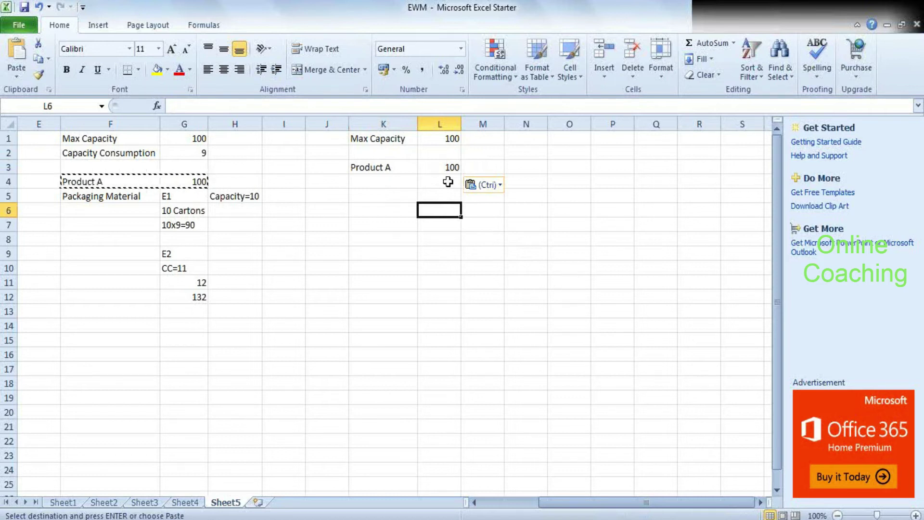
{"action": "left_click", "coordinate": [471, 230]}
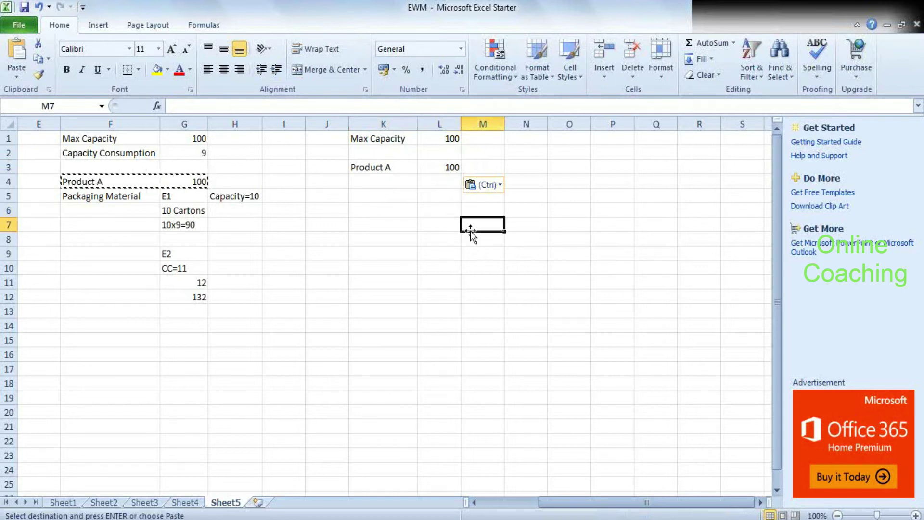
Step: Enter 9 in L4 below the copied Product A quantity
{"action": "left_click", "coordinate": [433, 185]}
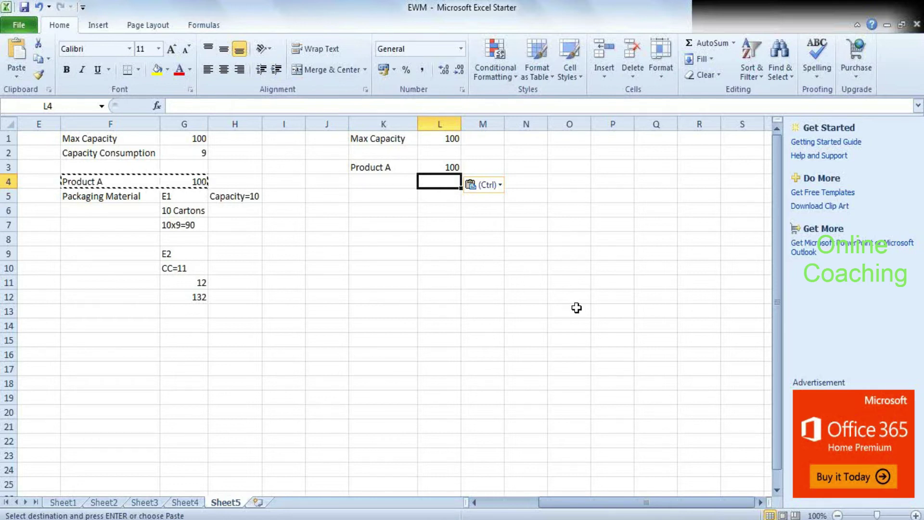
{"action": "type", "text": "9"}
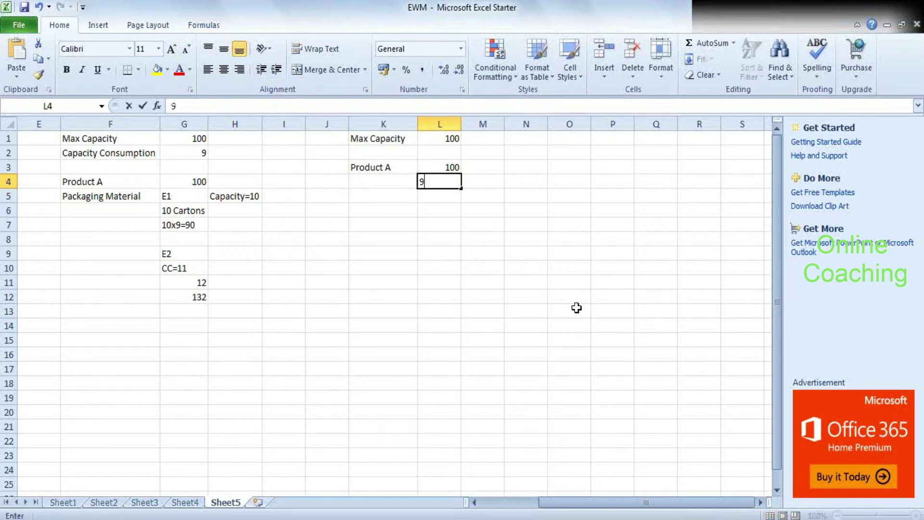
{"action": "key", "text": "Left"}
Step: Copy the Capacity Consumption label from F2 to K4 and fit column K to its text width
{"action": "key", "text": "Left"}
{"action": "key", "text": "Left"}
{"action": "key", "text": "Left"}
{"action": "key", "text": "Left"}
{"action": "key", "text": "Up"}
{"action": "key", "text": "Left"}
{"action": "key", "text": "Left"}
{"action": "key", "text": "Up"}
{"action": "key", "text": "Right"}
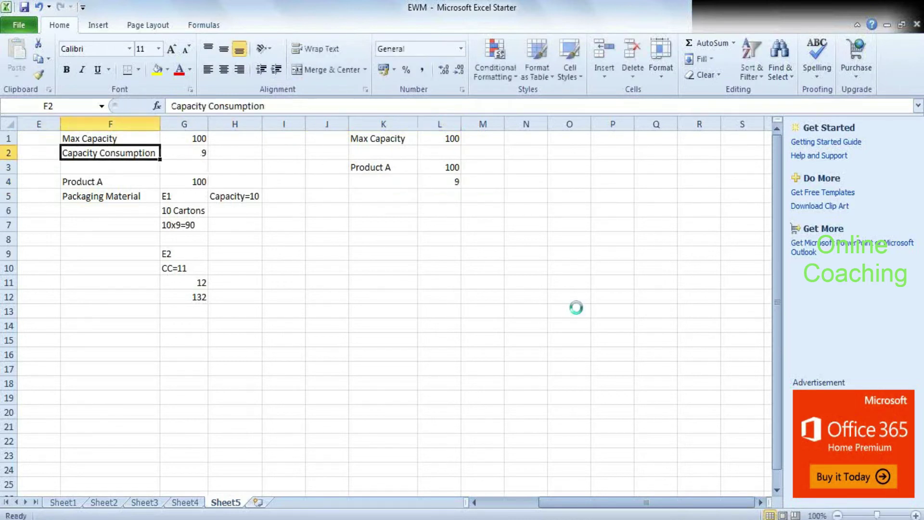
{"action": "key", "text": "ctrl+c"}
{"action": "key", "text": "Right"}
{"action": "key", "text": "Right"}
{"action": "key", "text": "Right"}
{"action": "key", "text": "Right"}
{"action": "key", "text": "Right"}
{"action": "key", "text": "Down"}
{"action": "key", "text": "Down"}
{"action": "key", "text": "ctrl+v"}
{"action": "key", "text": "Down"}
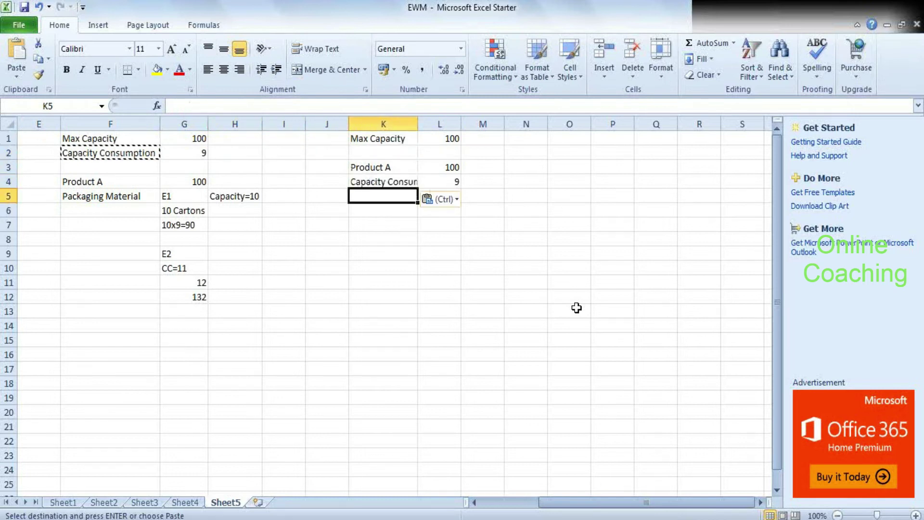
{"action": "double_click", "coordinate": [417, 124]}
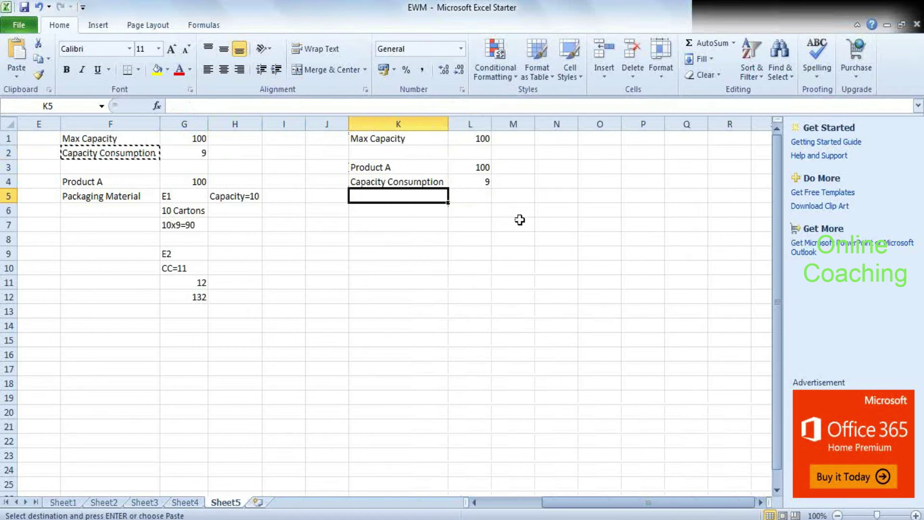
Step: Copy the Packaging Material label and its E1 entry from F5:G5 to K5:L5
{"action": "type", "text": "p"}
{"action": "key", "text": "BackSpace"}
{"action": "key", "text": "BackSpace"}
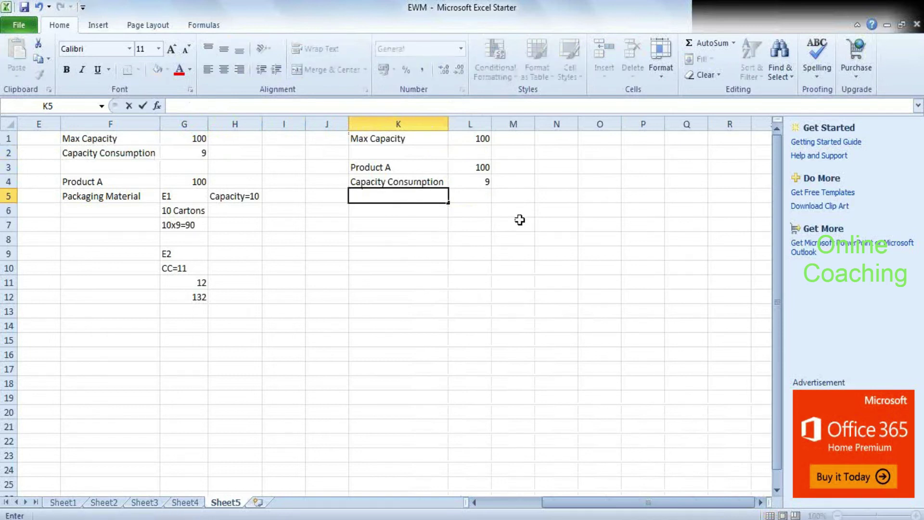
{"action": "key", "text": "Left"}
{"action": "key", "text": "Left"}
{"action": "key", "text": "Left"}
{"action": "key", "text": "Left"}
{"action": "key", "text": "Left"}
{"action": "key", "text": "shift+Right"}
{"action": "key", "text": "ctrl+c"}
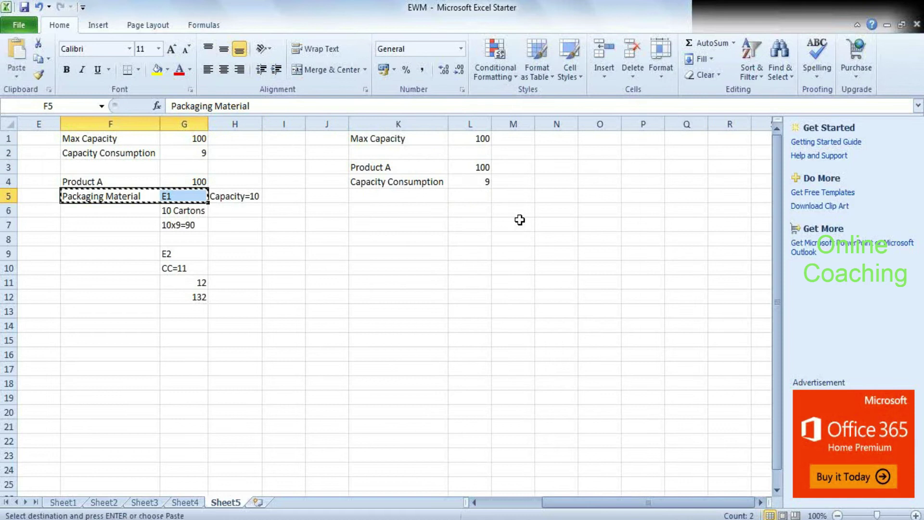
{"action": "key", "text": "Right"}
{"action": "key", "text": "Right"}
{"action": "key", "text": "Right"}
{"action": "key", "text": "Right"}
{"action": "key", "text": "Right"}
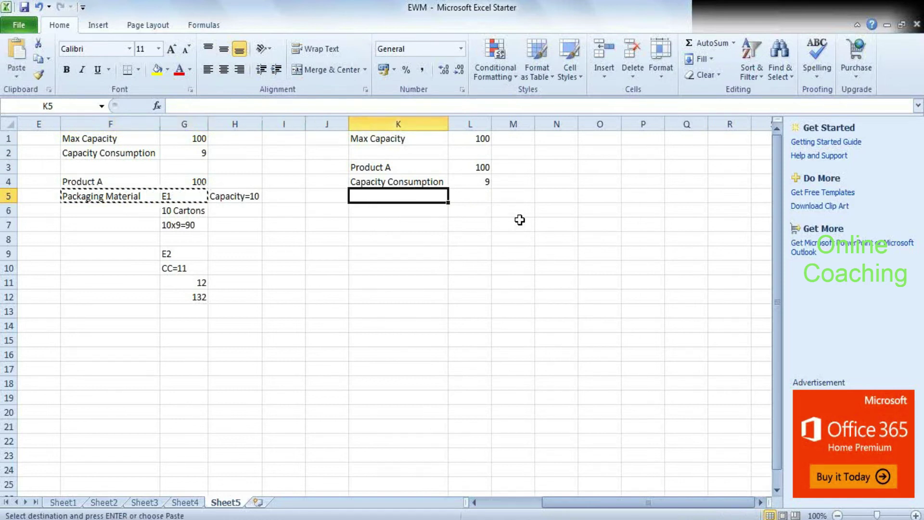
{"action": "key", "text": "shift+Right"}
{"action": "key", "text": "ctrl+v"}
Step: Copy the Capacity Consumption label from K4 to K6, below Packaging Material
{"action": "key", "text": "Left"}
{"action": "key", "text": "Up"}
{"action": "key", "text": "Up"}
{"action": "key", "text": "Right"}
{"action": "key", "text": "Down"}
{"action": "key", "text": "ctrl+c"}
{"action": "key", "text": "Down"}
{"action": "key", "text": "Down"}
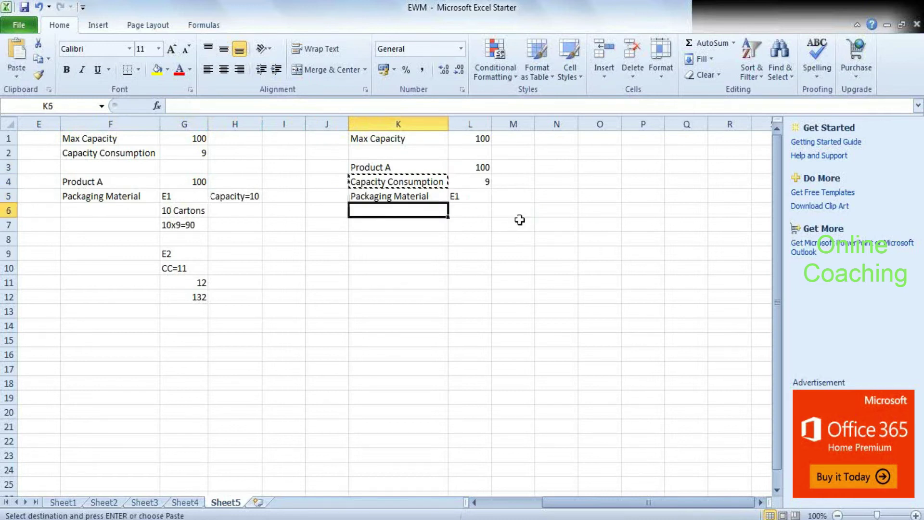
{"action": "key", "text": "ctrl+v"}
Step: Enter 10 in L6 as the capacity consumption of packaging material E1
{"action": "key", "text": "Right"}
{"action": "key", "text": "Right"}
{"action": "key", "text": "Left"}
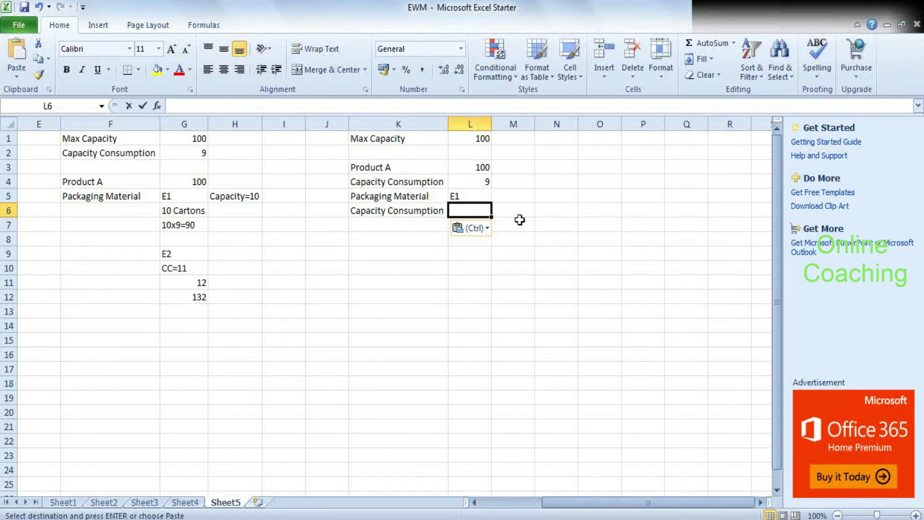
{"action": "type", "text": "12"}
{"action": "key", "text": "BackSpace"}
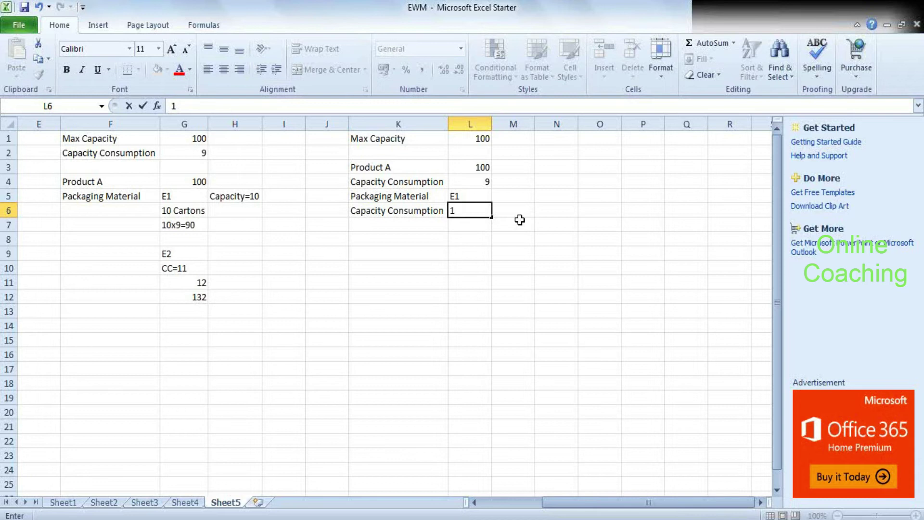
{"action": "type", "text": "0"}
{"action": "key", "text": "Return"}
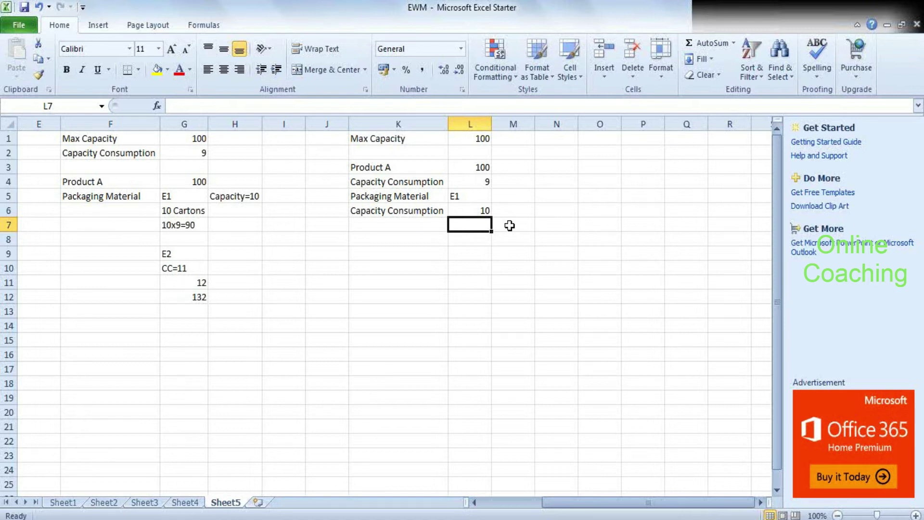
Step: Set the Product A quantity in L3 to 10
{"action": "left_click_drag", "start_coordinate": [394, 180], "coordinate": [459, 180]}
{"action": "left_click", "coordinate": [562, 252]}
{"action": "left_click", "coordinate": [480, 166]}
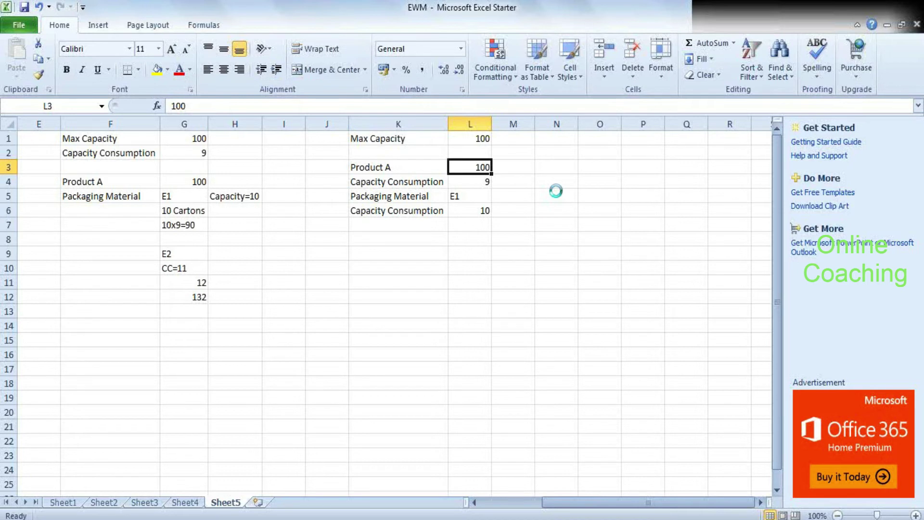
{"action": "type", "text": "9"}
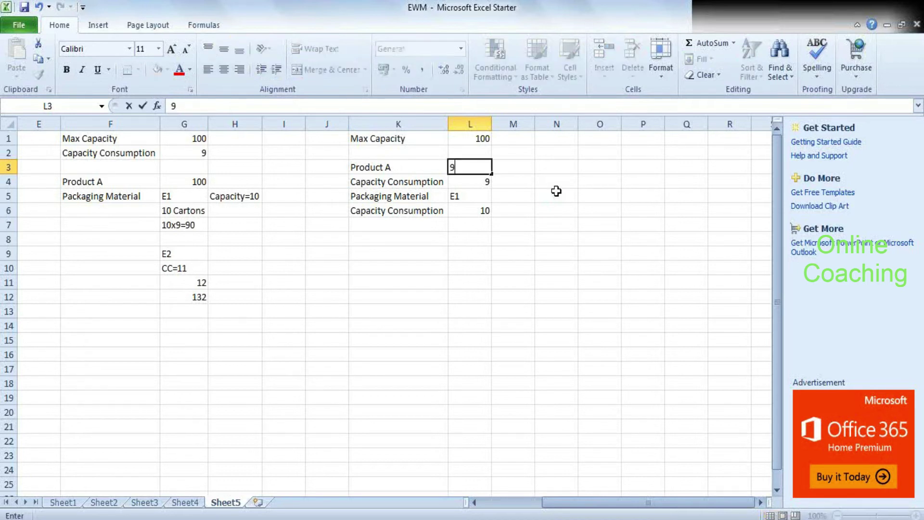
{"action": "type", "text": "0"}
{"action": "key", "text": "BackSpace"}
{"action": "key", "text": "BackSpace"}
{"action": "type", "text": "10"}
{"action": "key", "text": "Return"}
Step: Enter the calculation 10X9=90 in M4 beside the product's capacity consumption
{"action": "key", "text": "Up"}
{"action": "key", "text": "Down"}
{"action": "key", "text": "Right"}
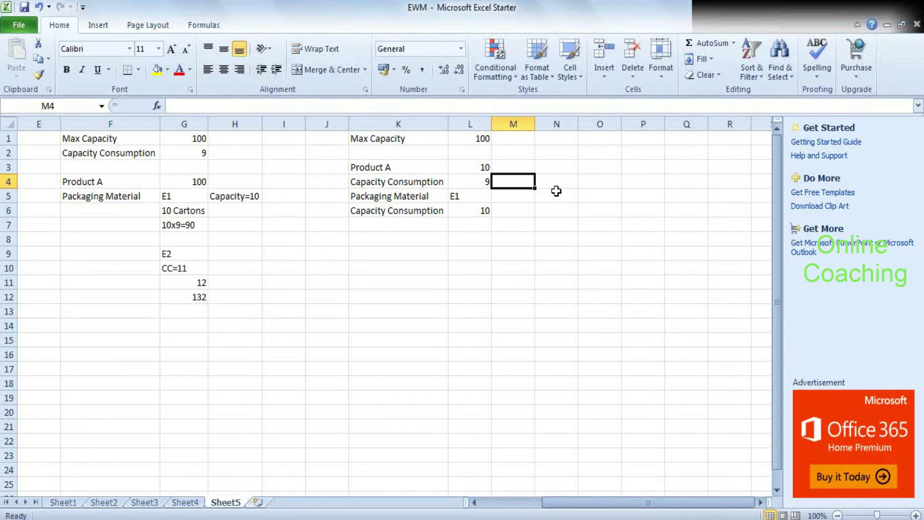
{"action": "type", "text": "10"}
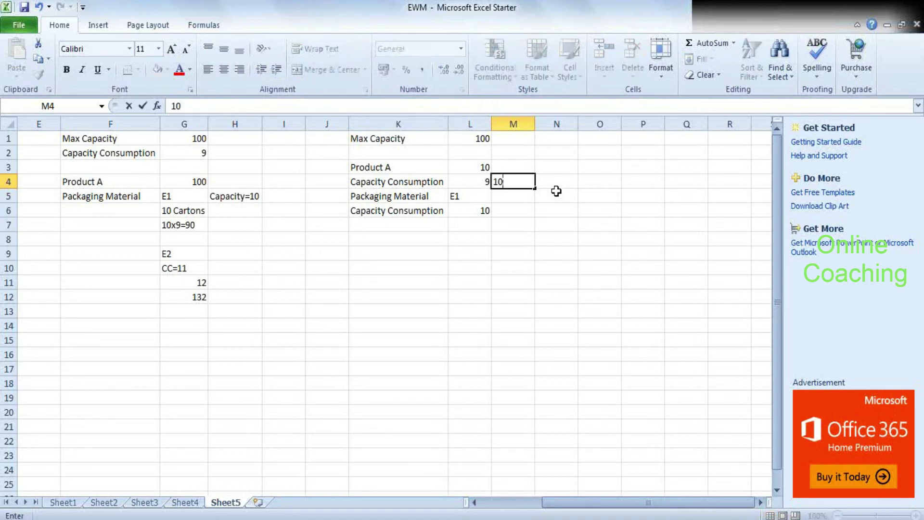
{"action": "type", "text": "X9=90"}
{"action": "key", "text": "Up"}
{"action": "key", "text": "Up"}
{"action": "key", "text": "Up"}
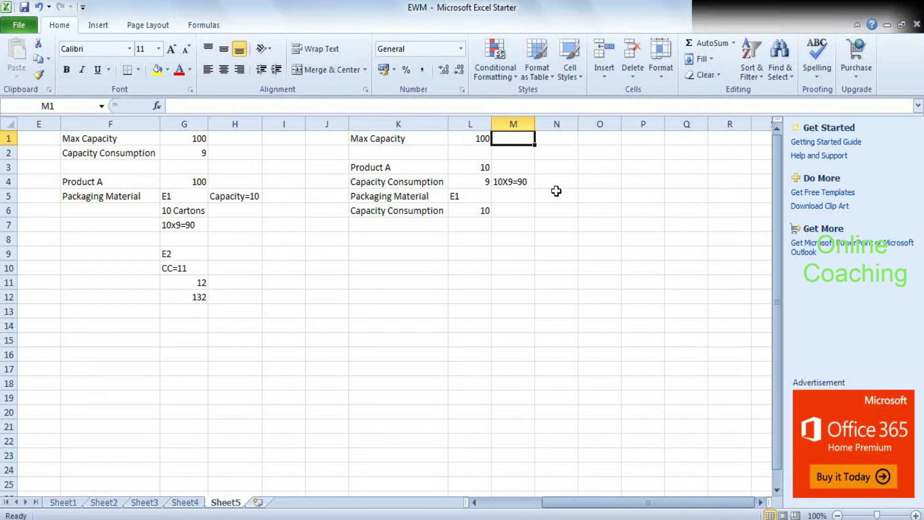
Step: Enter the calculation 10X1=10 in M6 beside the packaging material's capacity consumption
{"action": "key", "text": "Down"}
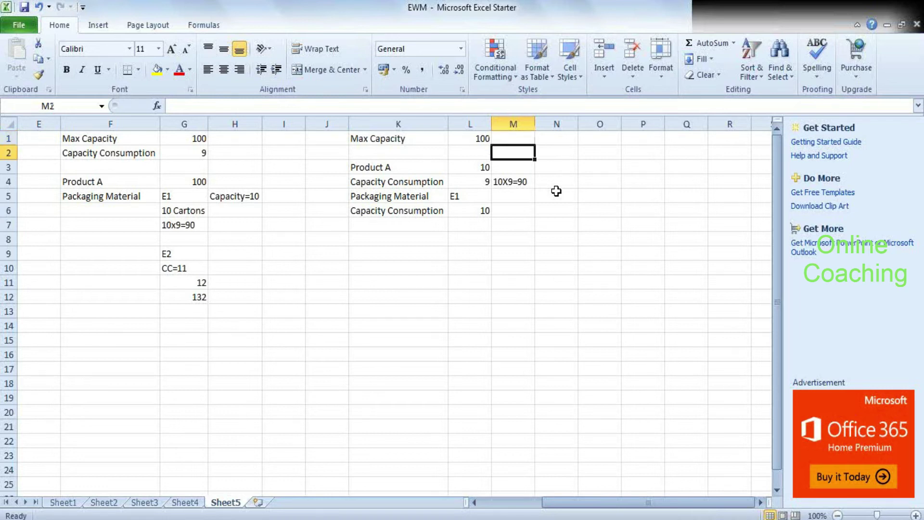
{"action": "key", "text": "Down"}
{"action": "key", "text": "Down"}
{"action": "key", "text": "Down"}
{"action": "key", "text": "Down"}
{"action": "key", "text": "Left"}
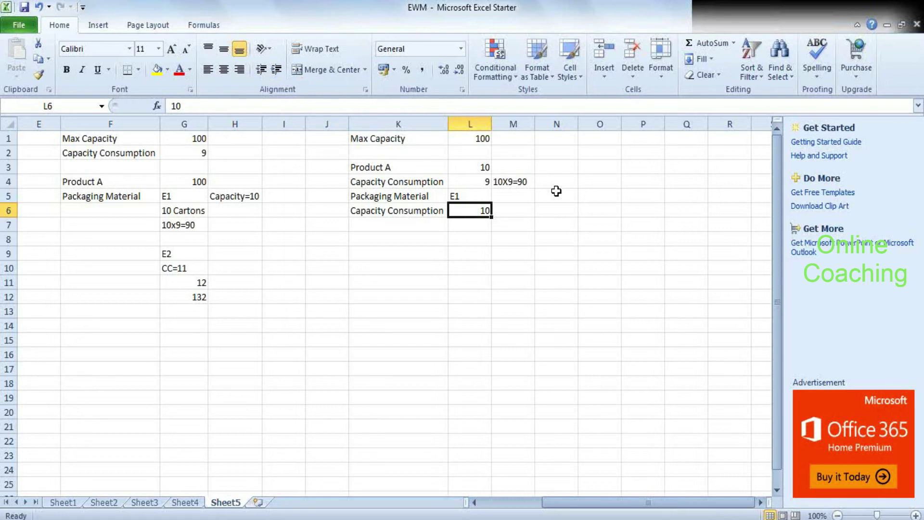
{"action": "key", "text": "Right"}
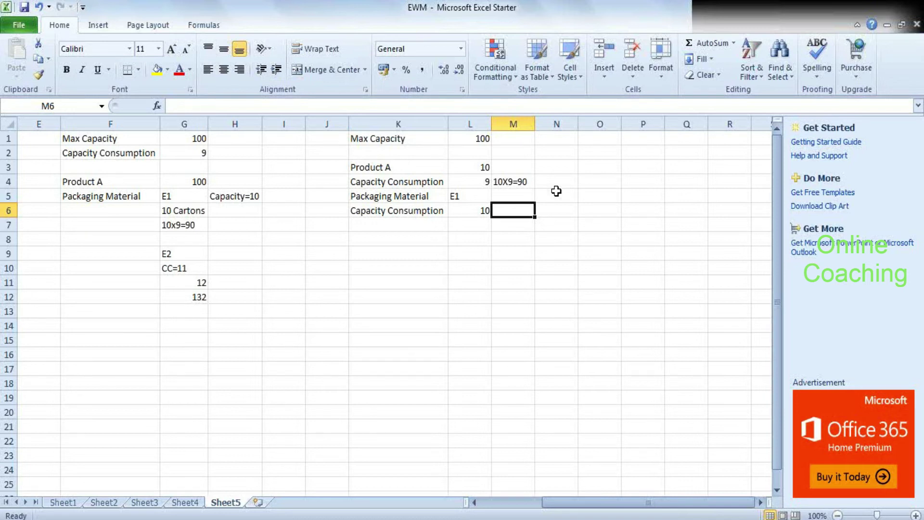
{"action": "type", "text": "10"}
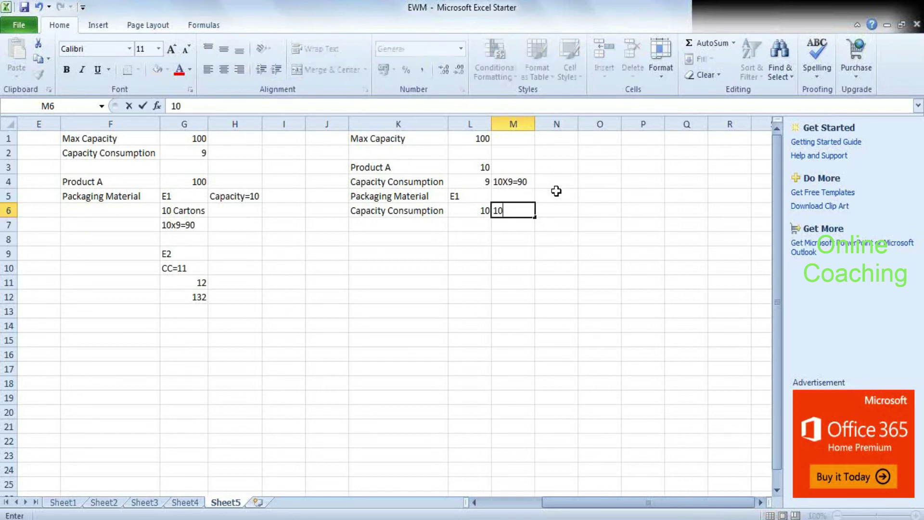
{"action": "type", "text": "X"}
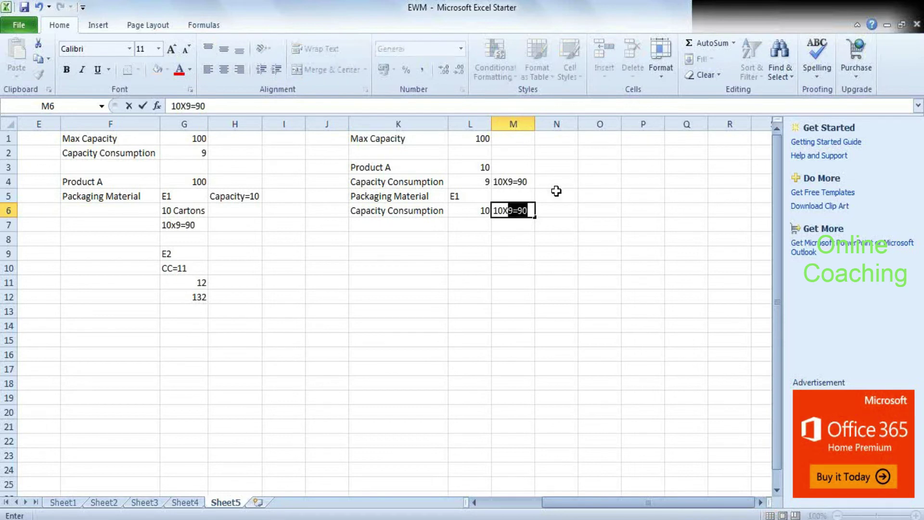
{"action": "type", "text": "1=10"}
{"action": "key", "text": "Return"}
Step: Review the capacity calculations beside Product A and packaging material E1
{"action": "key", "text": "Up"}
{"action": "key", "text": "Up"}
{"action": "key", "text": "Left"}
{"action": "key", "text": "Down"}
{"action": "key", "text": "Up"}
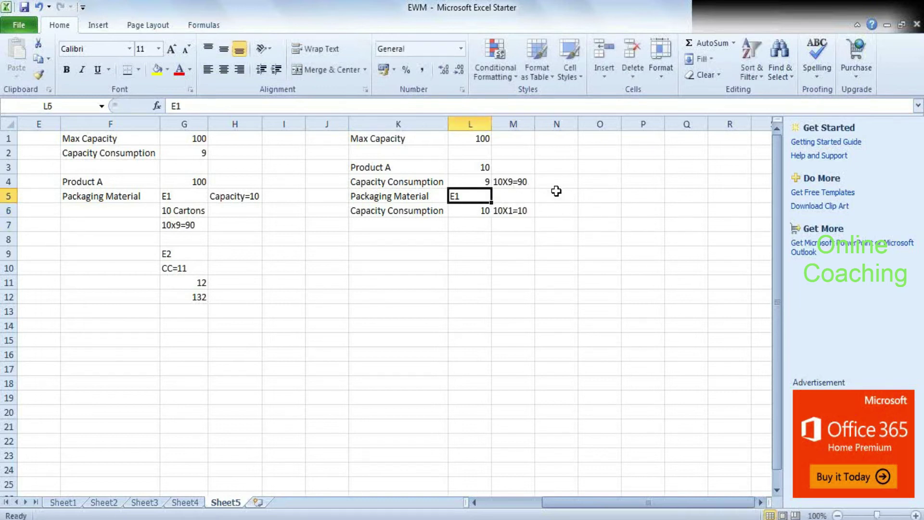
{"action": "key", "text": "Down"}
{"action": "key", "text": "Right"}
{"action": "key", "text": "Up"}
{"action": "key", "text": "Up"}
{"action": "key", "text": "Up"}
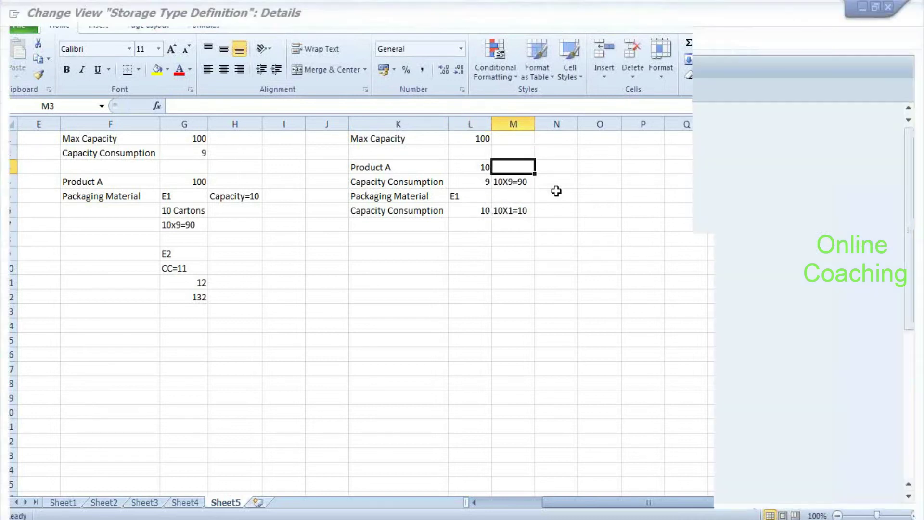
{"action": "key", "text": "Down"}
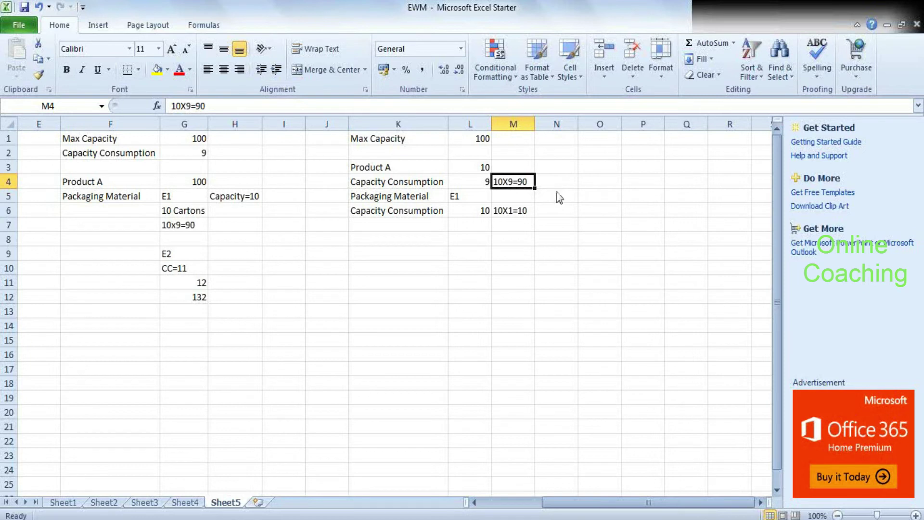
Step: Switch to the SAP storage type definition and examine the available Putaway Rules values without changing the field
{"action": "key", "text": "alt+Tab"}
{"action": "key", "text": "alt+Tab"}
{"action": "key", "text": "alt+Tab"}
{"action": "key", "text": "alt+Tab"}
{"action": "key", "text": "alt+Tab"}
{"action": "key", "text": "alt+Tab"}
{"action": "key", "text": "alt+Tab"}
{"action": "left_click", "coordinate": [120, 195]}
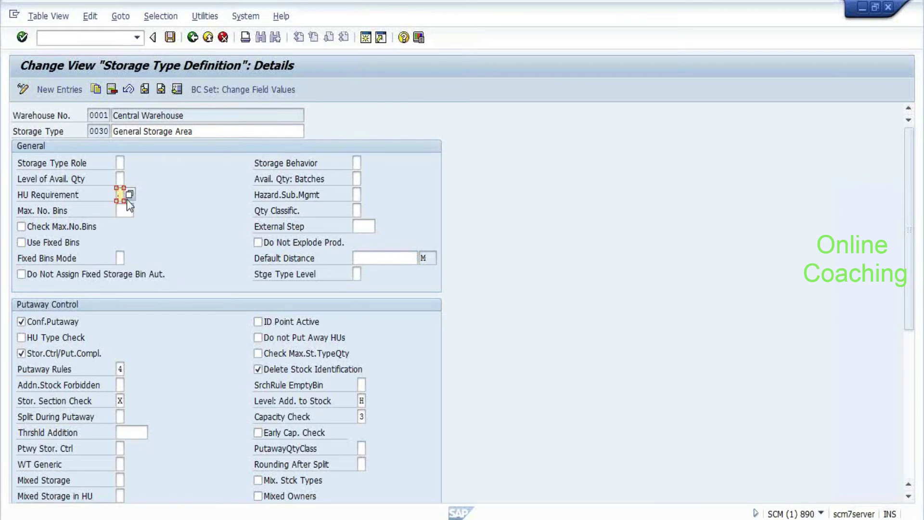
{"action": "left_click", "coordinate": [120, 369]}
{"action": "left_click", "coordinate": [129, 370]}
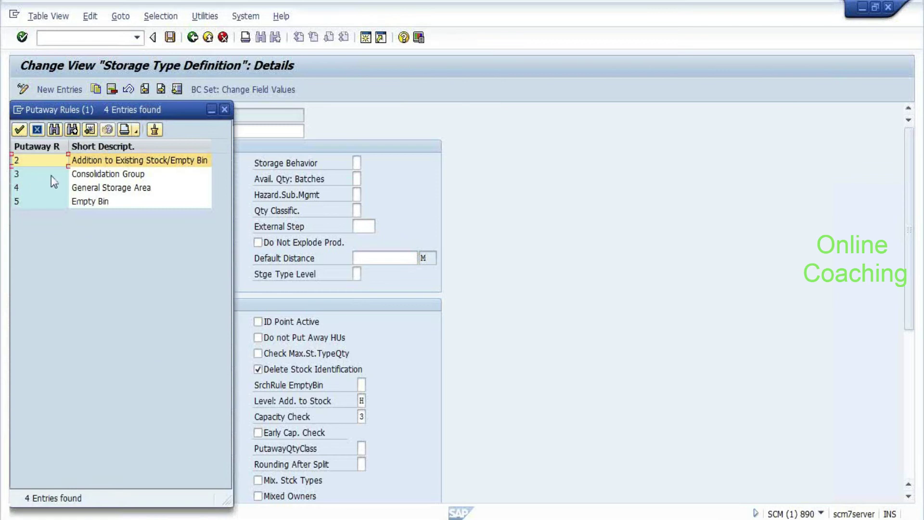
{"action": "left_click", "coordinate": [225, 110]}
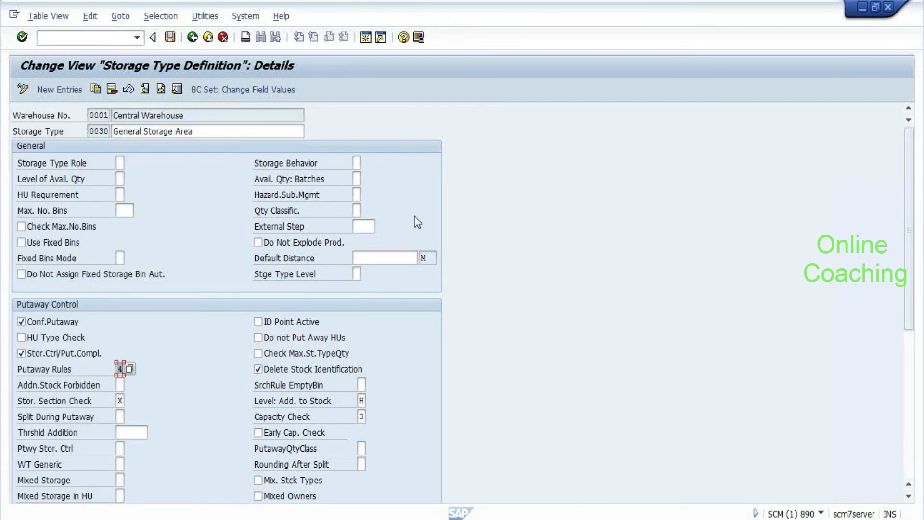
Step: Switch back to Excel and label the product row ibd1 in N3 and the packaging material consumption row ibd2 in N6
{"action": "key", "text": "alt+Tab"}
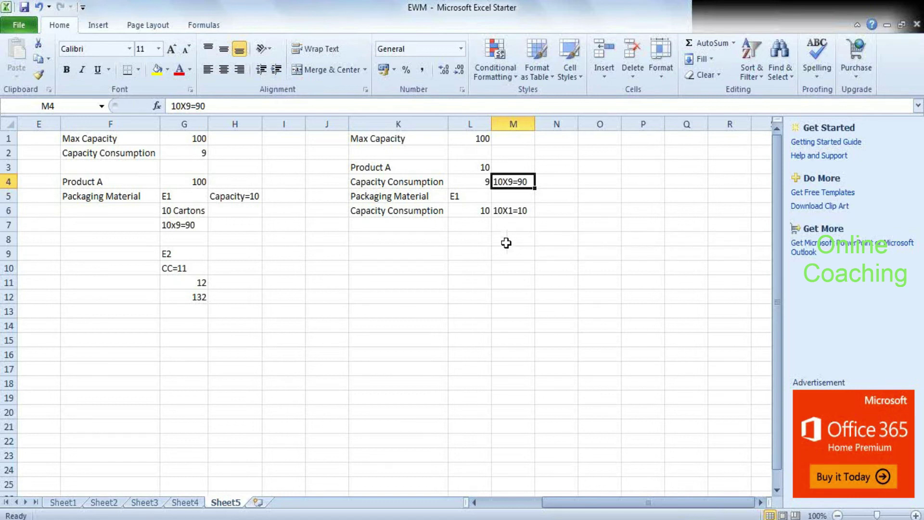
{"action": "left_click", "coordinate": [544, 169]}
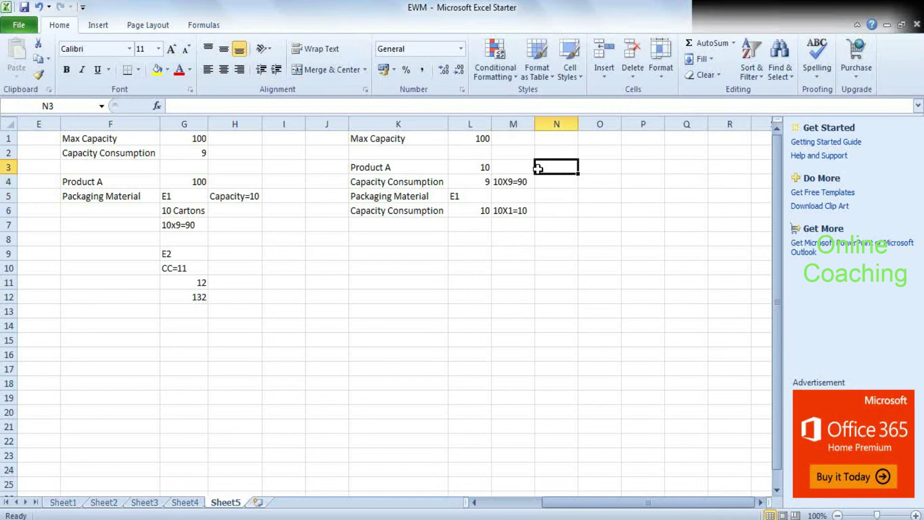
{"action": "type", "text": "i"}
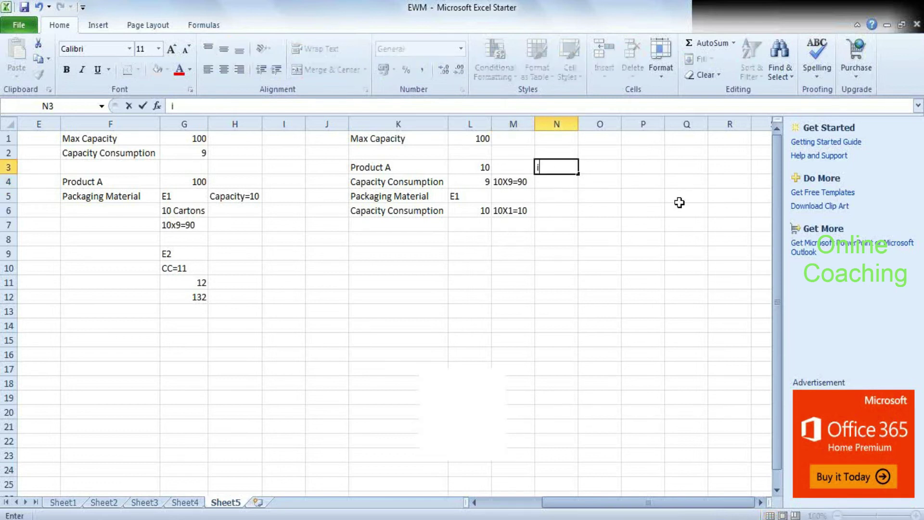
{"action": "type", "text": "bd1"}
{"action": "key", "text": "Return"}
{"action": "key", "text": "Down"}
{"action": "key", "text": "Down"}
{"action": "type", "text": "ibd1"}
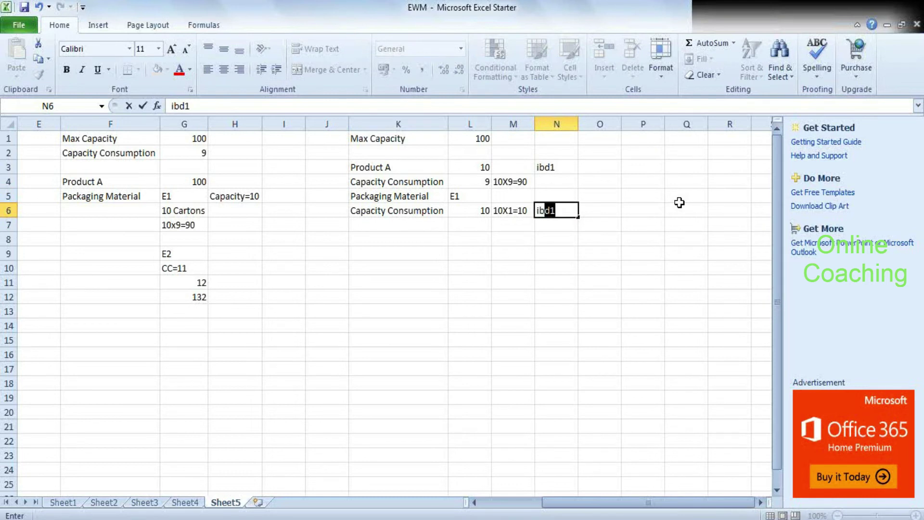
{"action": "key", "text": "BackSpace"}
{"action": "type", "text": "2"}
{"action": "key", "text": "Up"}
{"action": "key", "text": "Up"}
{"action": "key", "text": "Up"}
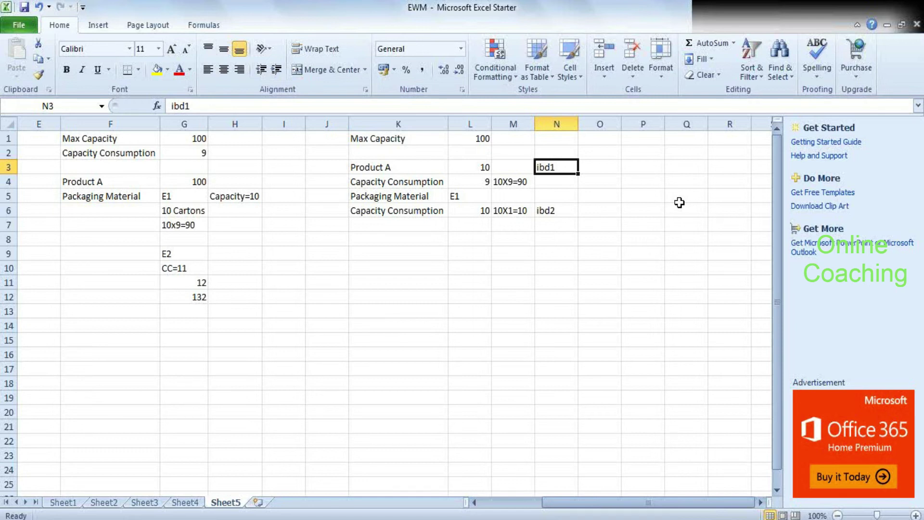
Step: Switch to the SAP Display IMG window
{"action": "key", "text": "alt+Tab"}
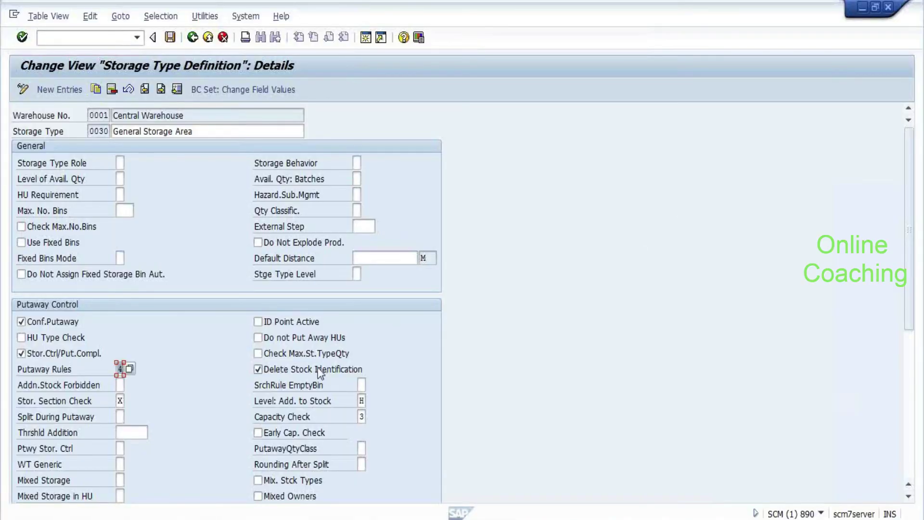
{"action": "key", "text": "alt+Tab"}
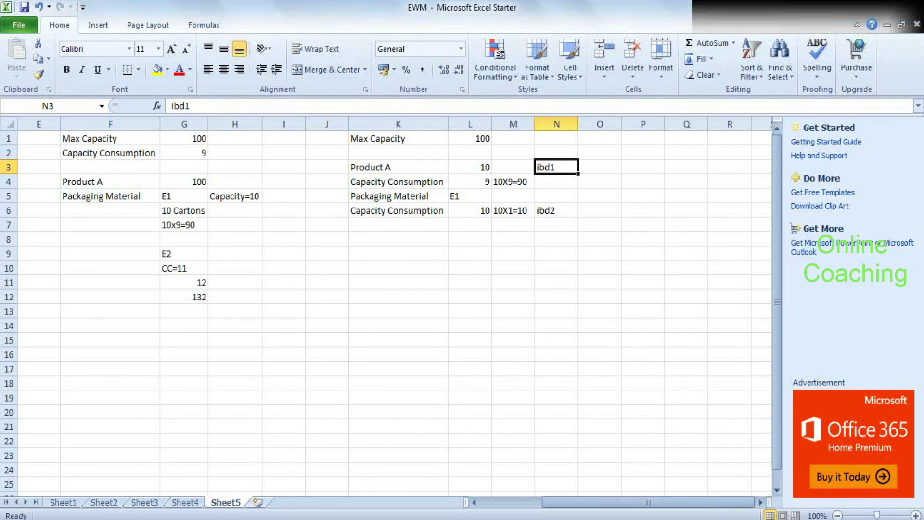
{"action": "left_click", "coordinate": [368, 519]}
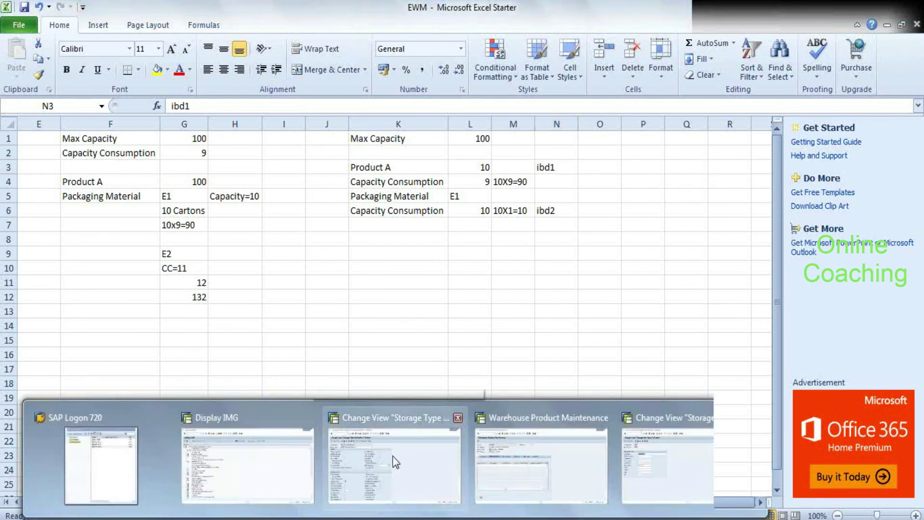
{"action": "left_click", "coordinate": [208, 433]}
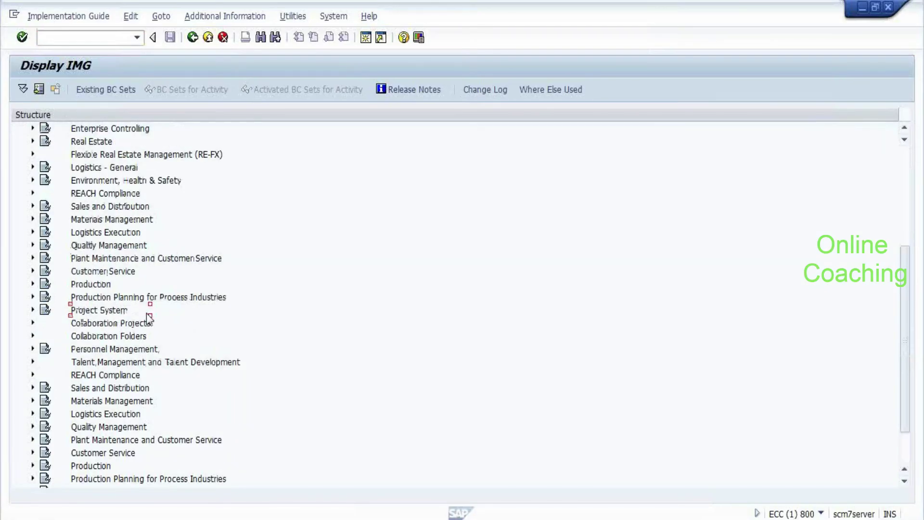
Step: Try to expand Integration with Other mySAP.com Components in the ECC IMG, and close the connection error dialog
{"action": "scroll", "coordinate": [149, 318], "scroll_direction": "down", "scroll_amount": 2}
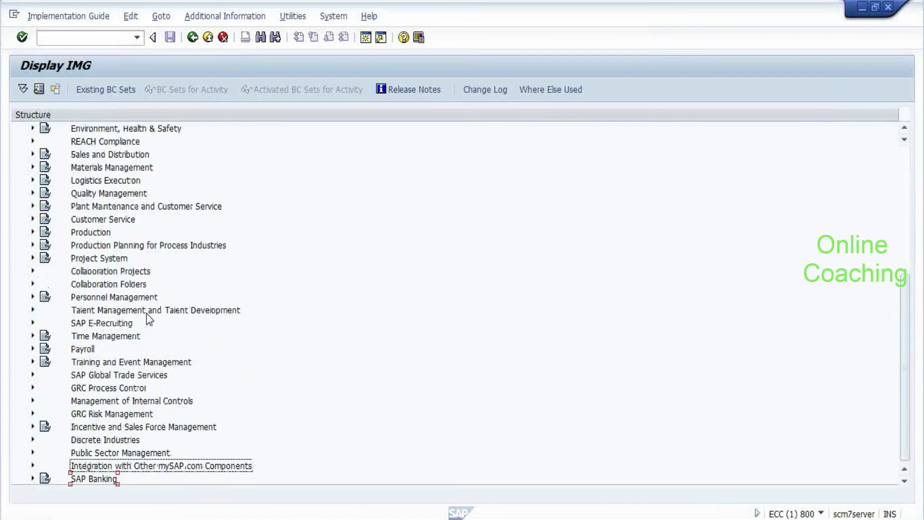
{"action": "key", "text": "Right"}
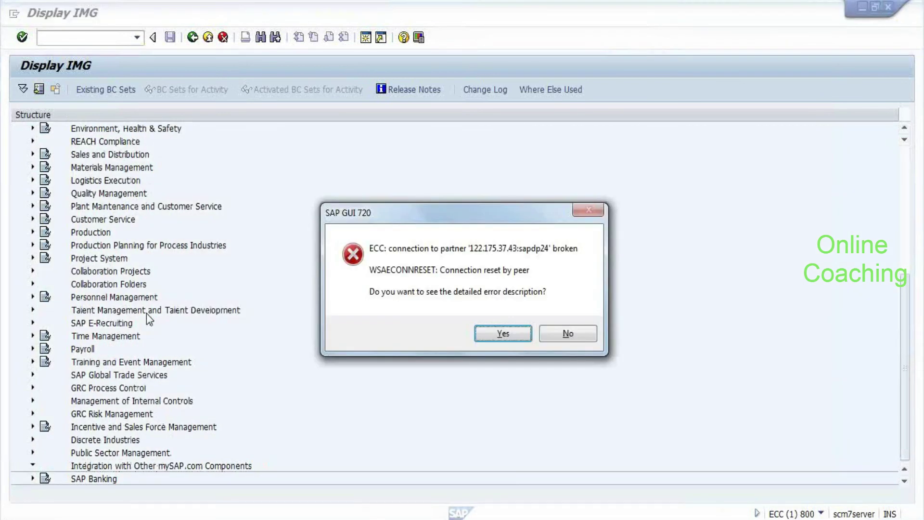
{"action": "key", "text": "Return"}
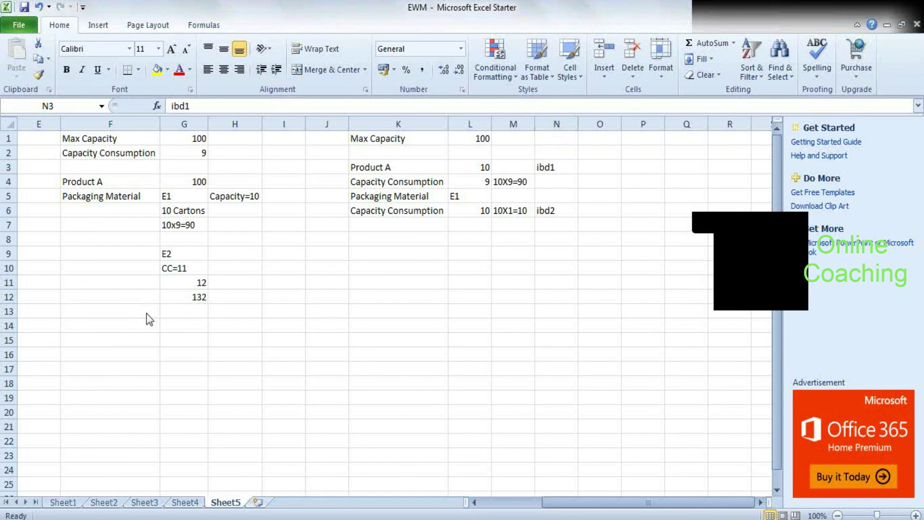
Step: Switch to SAP Logon 720 and open the ECC IDES connection with SID EH4
{"action": "key", "text": "alt+Tab"}
{"action": "key", "text": "alt+Tab"}
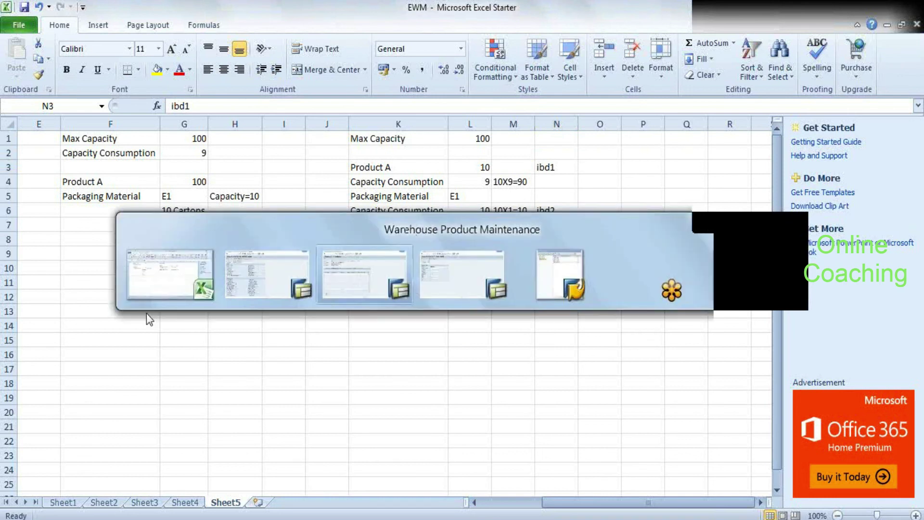
{"action": "key", "text": "alt+Tab"}
{"action": "key", "text": "alt+Tab"}
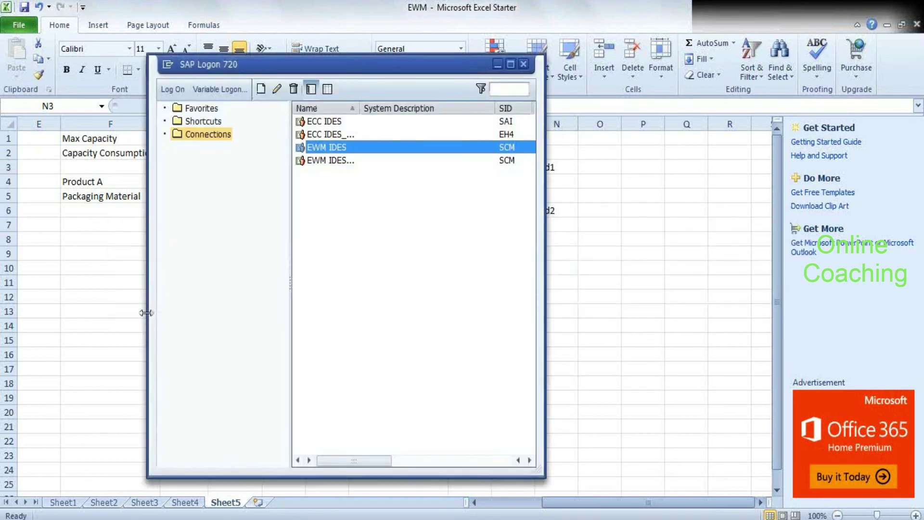
{"action": "key", "text": "Up"}
{"action": "key", "text": "Up"}
{"action": "key", "text": "Down"}
{"action": "key", "text": "Return"}
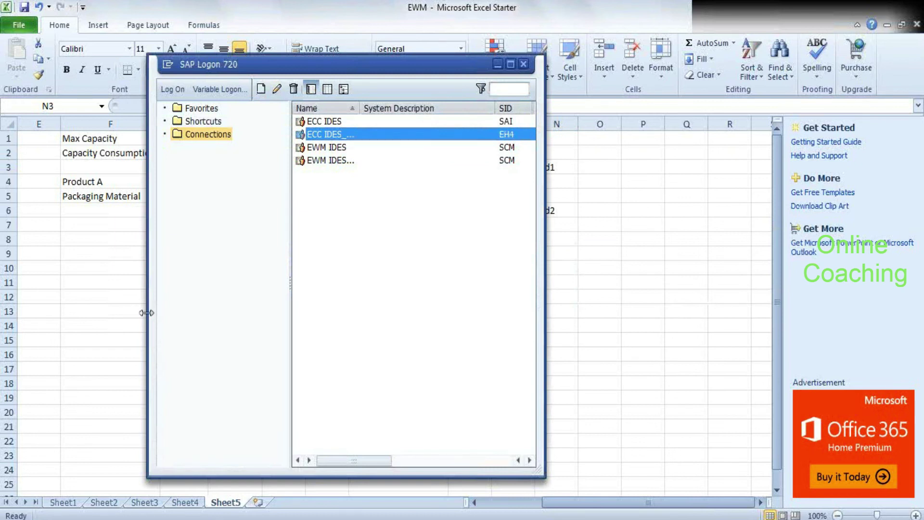
Step: Log on to client 800 by choosing the saved user name and entering the account password
{"action": "key", "text": "Down"}
{"action": "key", "text": "Down"}
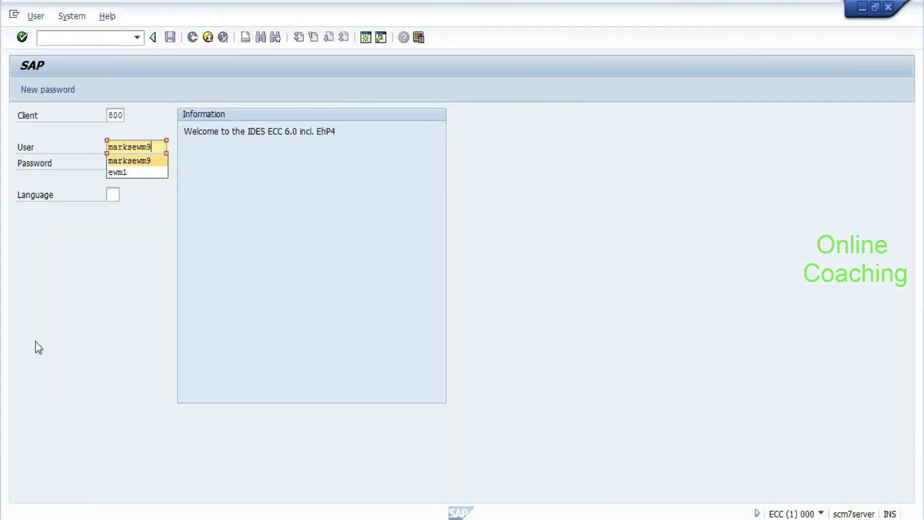
{"action": "key", "text": "Tab"}
{"action": "key", "text": "Caps_Lock"}
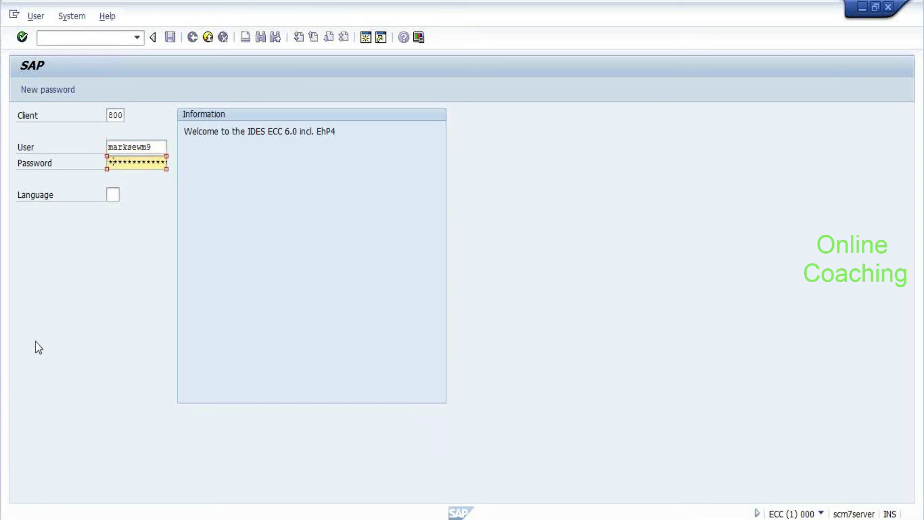
{"action": "key", "text": "Return"}
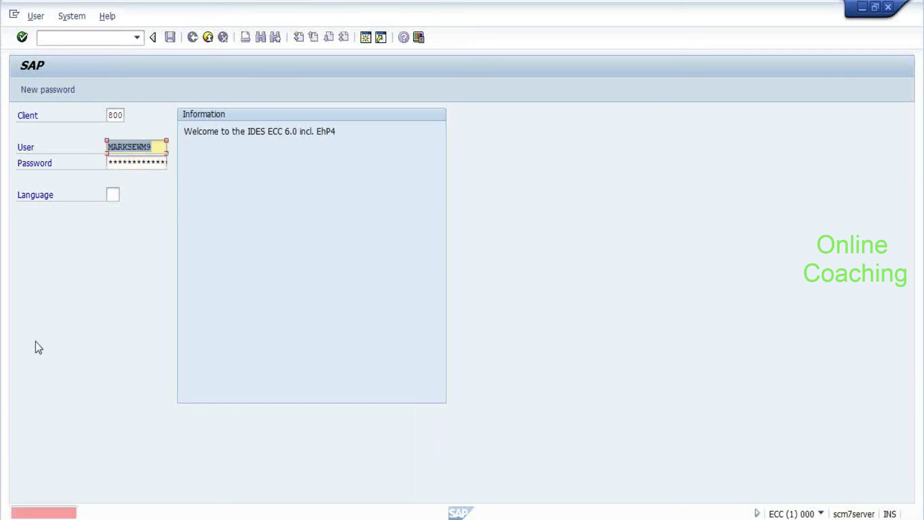
{"action": "key", "text": "Caps_Lock"}
{"action": "key", "text": "Caps_Lock"}
{"action": "key", "text": "Return"}
Step: Run transaction spro and display the SAP Reference IMG
{"action": "type", "text": "spro"}
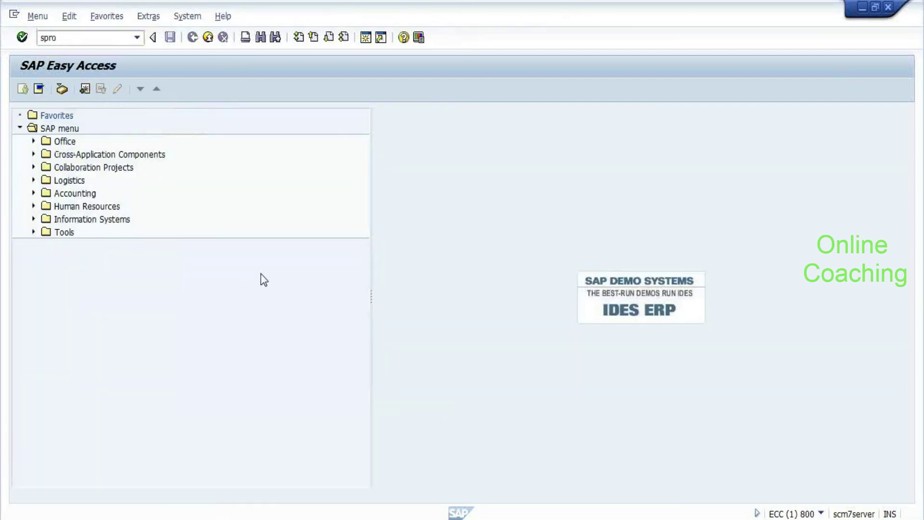
{"action": "key", "text": "Return"}
{"action": "key", "text": "F5"}
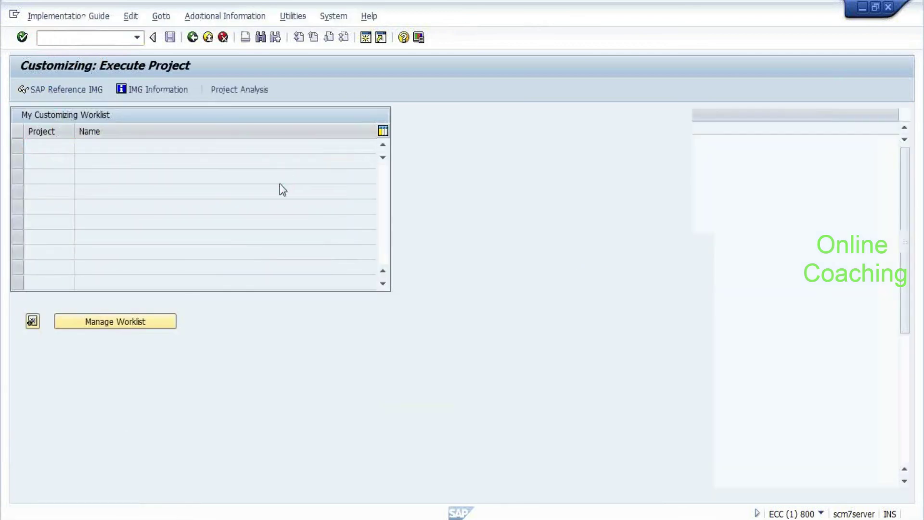
Step: Expand Integration with Other mySAP.com Components in the IMG and its Extended Warehouse Management node
{"action": "key", "text": "Down"}
{"action": "key", "text": "Down"}
{"action": "key", "text": "Down"}
{"action": "key", "text": "Down"}
{"action": "key", "text": "Down"}
{"action": "key", "text": "Down"}
{"action": "key", "text": "Down"}
{"action": "key", "text": "Down"}
{"action": "key", "text": "Down"}
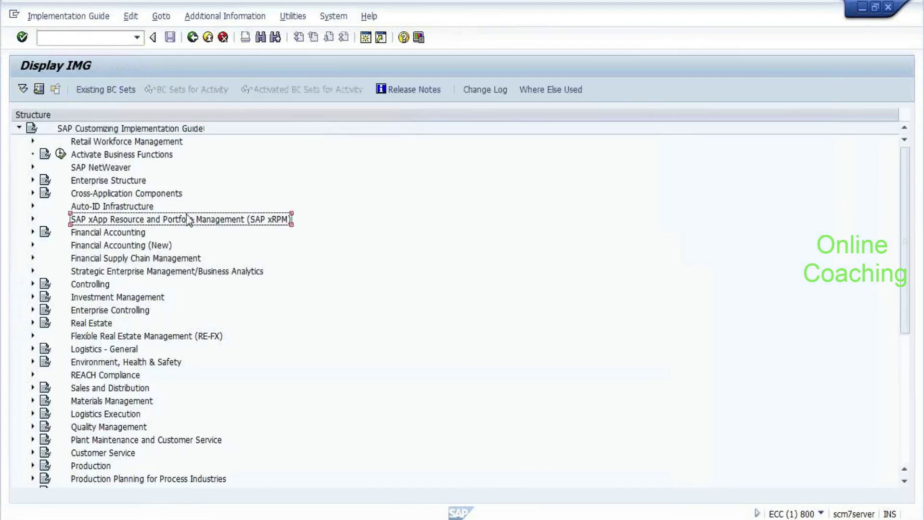
{"action": "key", "text": "Down"}
{"action": "key", "text": "Down"}
{"action": "key", "text": "Down"}
{"action": "key", "text": "Down"}
{"action": "key", "text": "Down"}
{"action": "key", "text": "Down"}
{"action": "key", "text": "Down"}
{"action": "key", "text": "Down"}
{"action": "key", "text": "Down"}
{"action": "key", "text": "Down"}
{"action": "key", "text": "Down"}
{"action": "key", "text": "Down"}
{"action": "key", "text": "Down"}
{"action": "key", "text": "Down"}
{"action": "key", "text": "Down"}
{"action": "key", "text": "Down"}
{"action": "key", "text": "Down"}
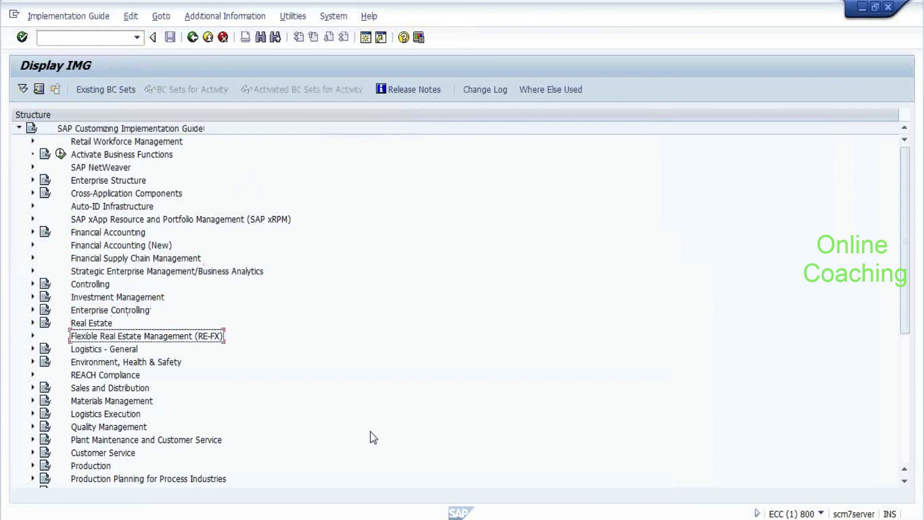
{"action": "key", "text": "Down"}
{"action": "key", "text": "Down"}
{"action": "key", "text": "Down"}
{"action": "key", "text": "Down"}
{"action": "key", "text": "Down"}
{"action": "key", "text": "Down"}
{"action": "key", "text": "Down"}
{"action": "key", "text": "Down"}
{"action": "key", "text": "Down"}
{"action": "key", "text": "Down"}
{"action": "key", "text": "Down"}
{"action": "key", "text": "Down"}
{"action": "key", "text": "Down"}
{"action": "key", "text": "Down"}
{"action": "key", "text": "Down"}
{"action": "key", "text": "Down"}
{"action": "key", "text": "Down"}
{"action": "key", "text": "Down"}
{"action": "key", "text": "Down"}
{"action": "key", "text": "Up"}
{"action": "key", "text": "Right"}
{"action": "key", "text": "Down"}
{"action": "key", "text": "Down"}
{"action": "key", "text": "Down"}
{"action": "key", "text": "Up"}
{"action": "key", "text": "Up"}
{"action": "key", "text": "Right"}
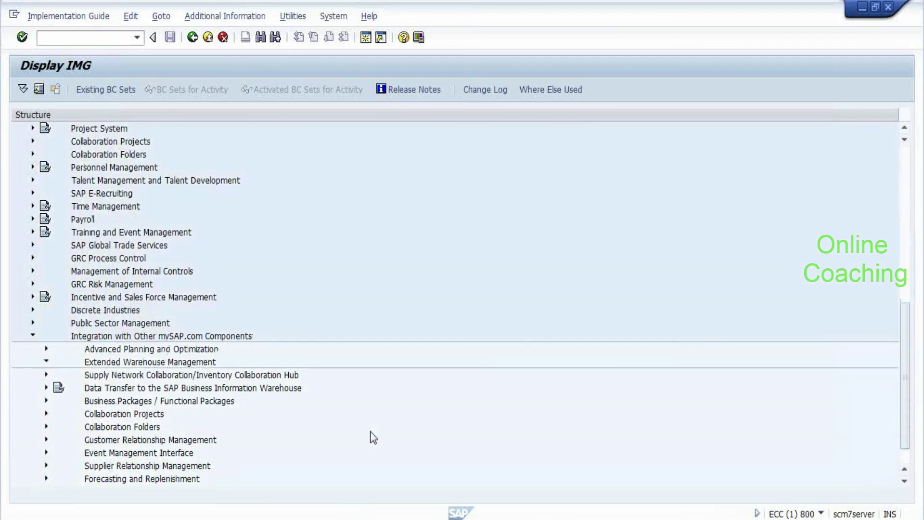
Step: Expand Basic Settings for EWM Linkage and open the activity Maintain Extended WM-Specific Parameters
{"action": "key", "text": "Down"}
{"action": "key", "text": "Down"}
{"action": "key", "text": "Down"}
{"action": "key", "text": "Right"}
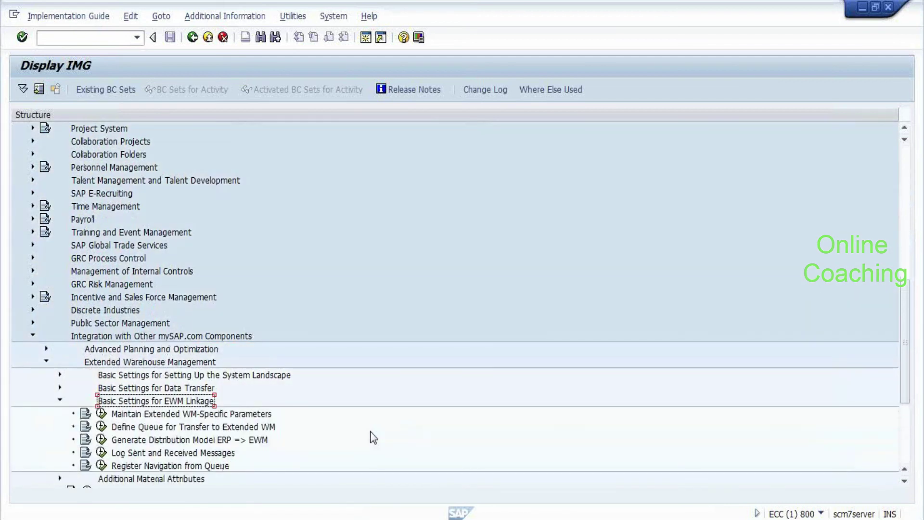
{"action": "key", "text": "Down"}
{"action": "key", "text": "Return"}
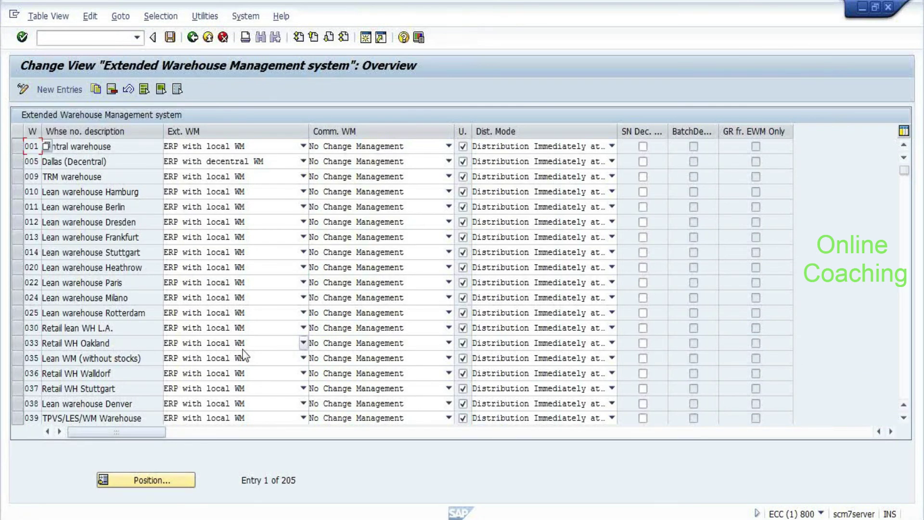
Step: Enable batch determination in EWM for warehouse WH9 and widen the BatchDetEW column
{"action": "left_click", "coordinate": [196, 431]}
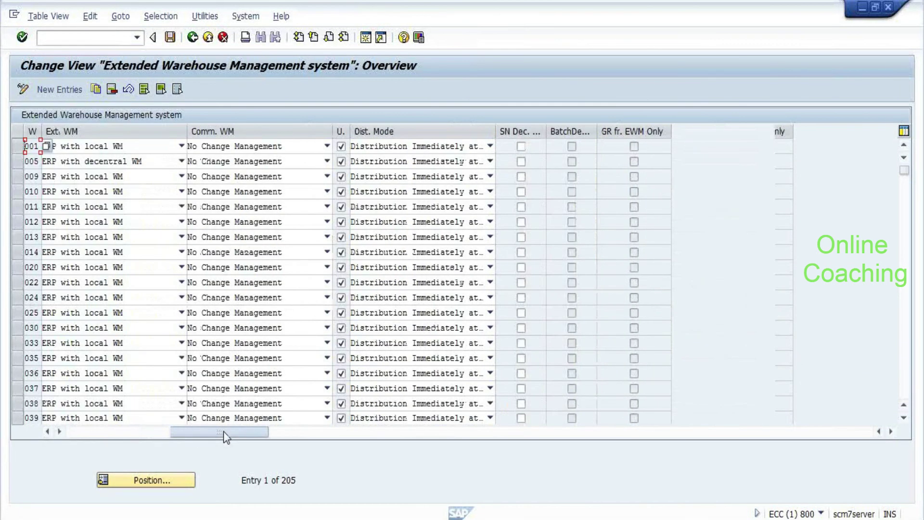
{"action": "left_click_drag", "start_coordinate": [223, 431], "coordinate": [322, 431]}
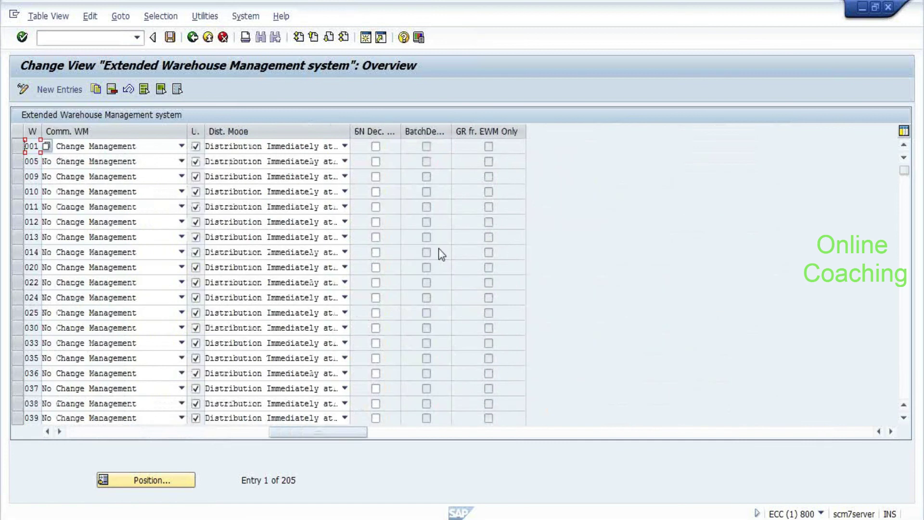
{"action": "left_click", "coordinate": [425, 149]}
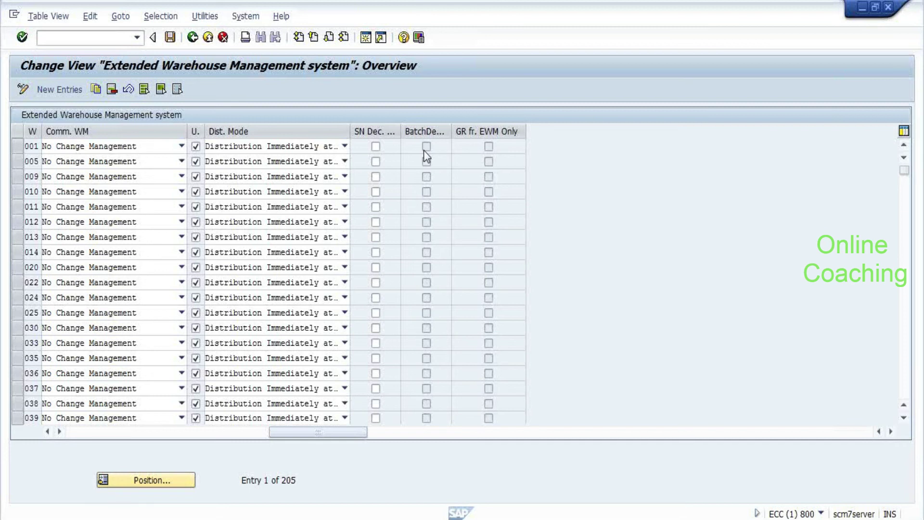
{"action": "scroll", "coordinate": [423, 150], "scroll_direction": "down", "scroll_amount": 6}
{"action": "scroll", "coordinate": [423, 150], "scroll_direction": "down", "scroll_amount": 20}
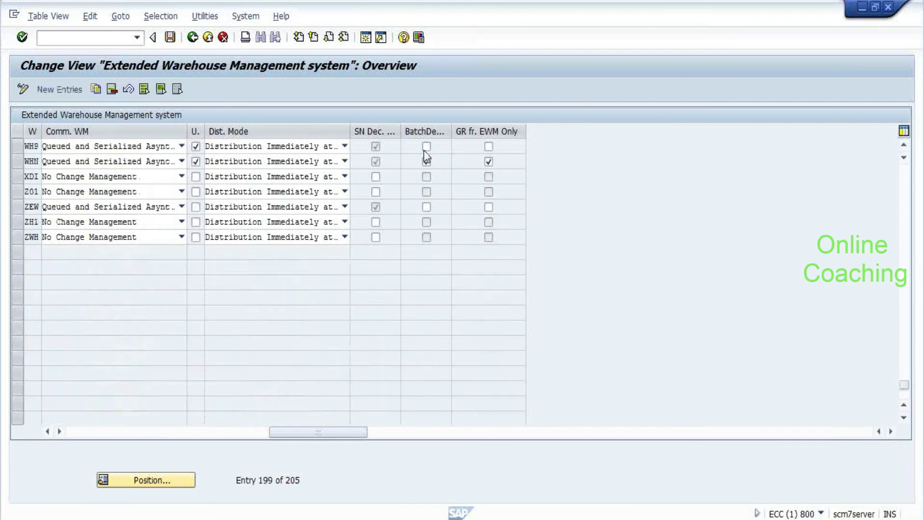
{"action": "left_click", "coordinate": [426, 147]}
{"action": "left_click_drag", "start_coordinate": [450, 131], "coordinate": [485, 139]}
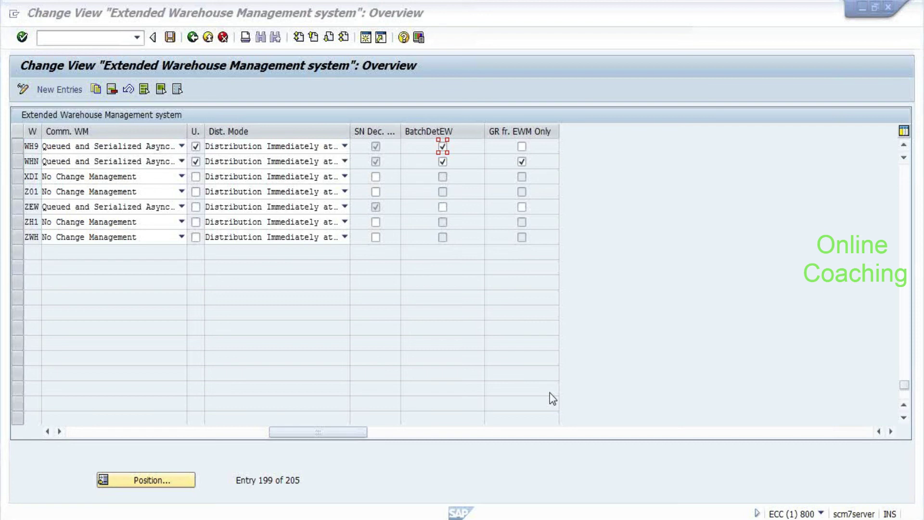
Step: Switch to the SCM Storage Type Definition window and return to its IMG without saving the changes
{"action": "key", "text": "alt+Tab"}
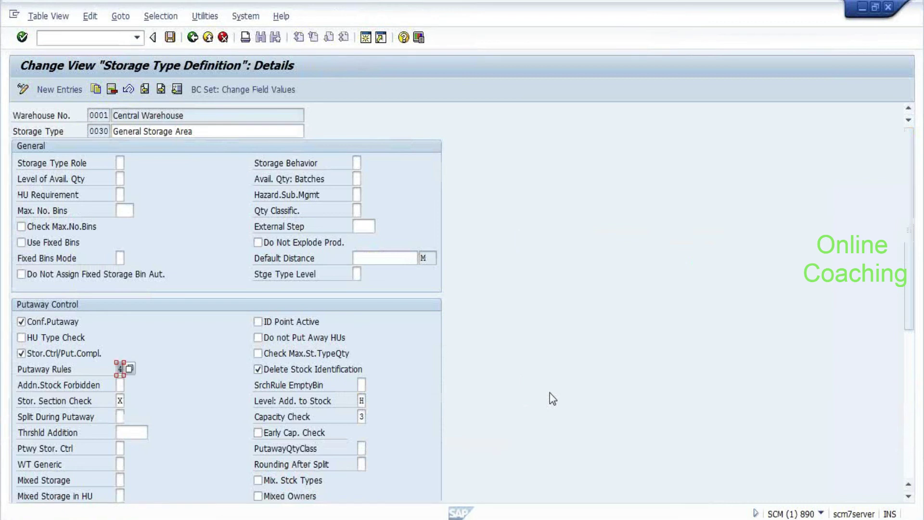
{"action": "key", "text": "F3"}
{"action": "key", "text": "F3"}
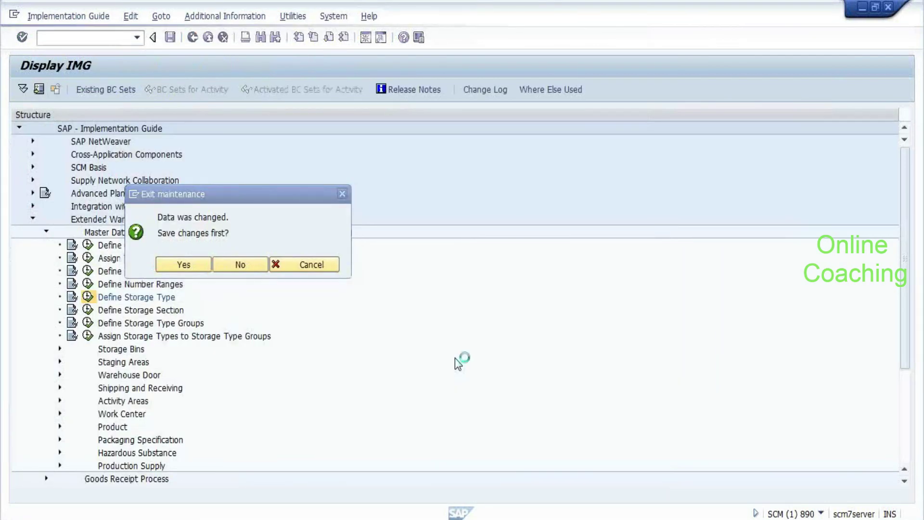
{"action": "key", "text": "Escape"}
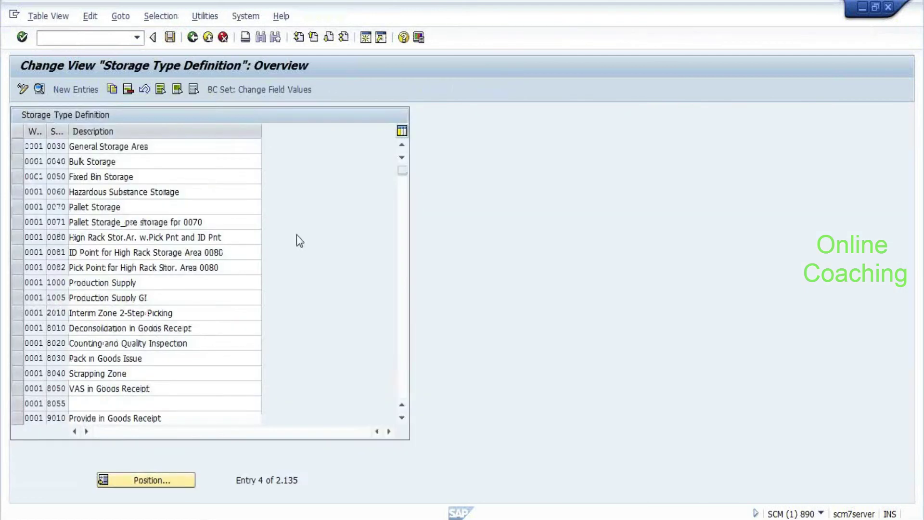
{"action": "key", "text": "F3"}
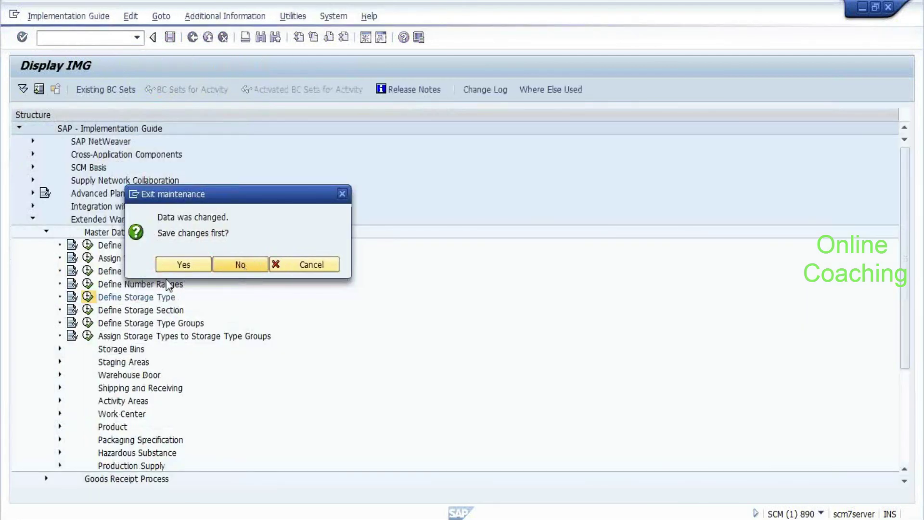
{"action": "key", "text": "Return"}
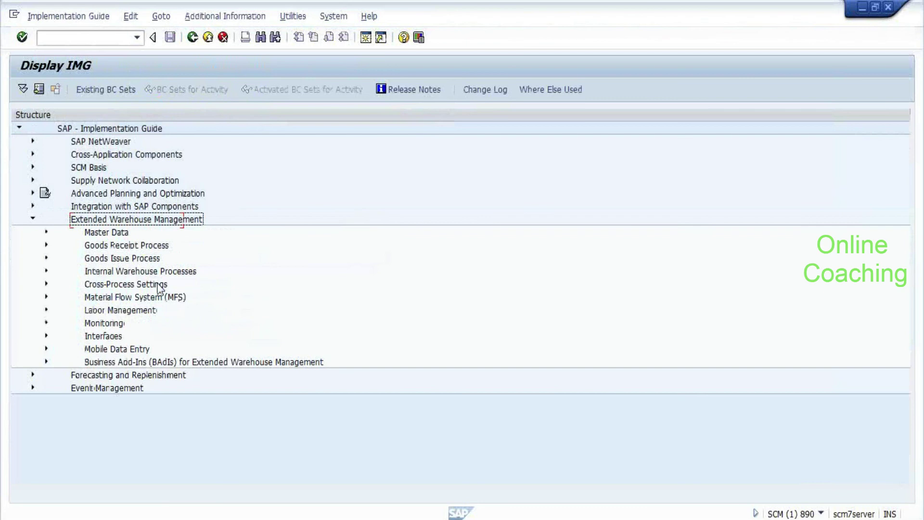
Step: Expand Cross-Process Settings and its Batch Management node under Extended Warehouse Management
{"action": "key", "text": "Down"}
{"action": "key", "text": "Down"}
{"action": "key", "text": "Down"}
{"action": "key", "text": "Down"}
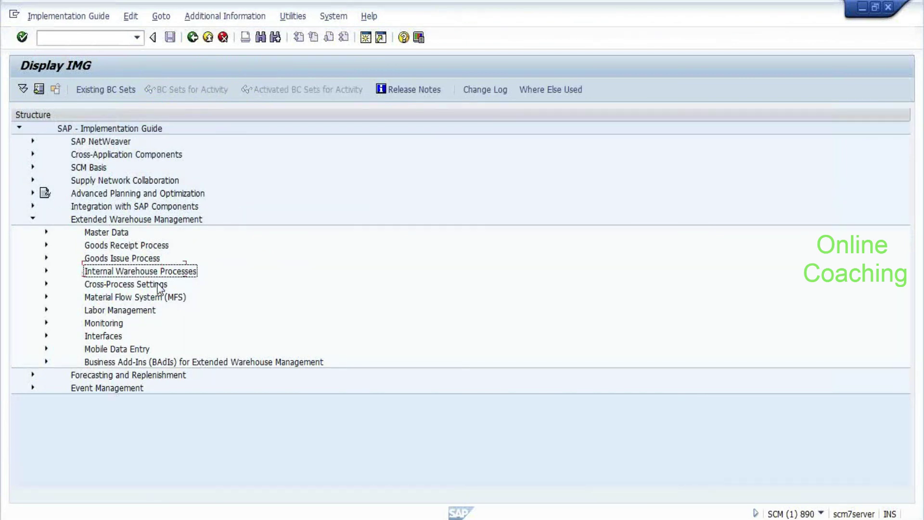
{"action": "key", "text": "Down"}
{"action": "key", "text": "Right"}
{"action": "key", "text": "Down"}
{"action": "key", "text": "Down"}
{"action": "key", "text": "Down"}
{"action": "key", "text": "Down"}
{"action": "key", "text": "Down"}
{"action": "key", "text": "Down"}
{"action": "key", "text": "Down"}
{"action": "key", "text": "Down"}
{"action": "key", "text": "Down"}
{"action": "key", "text": "Down"}
{"action": "key", "text": "Right"}
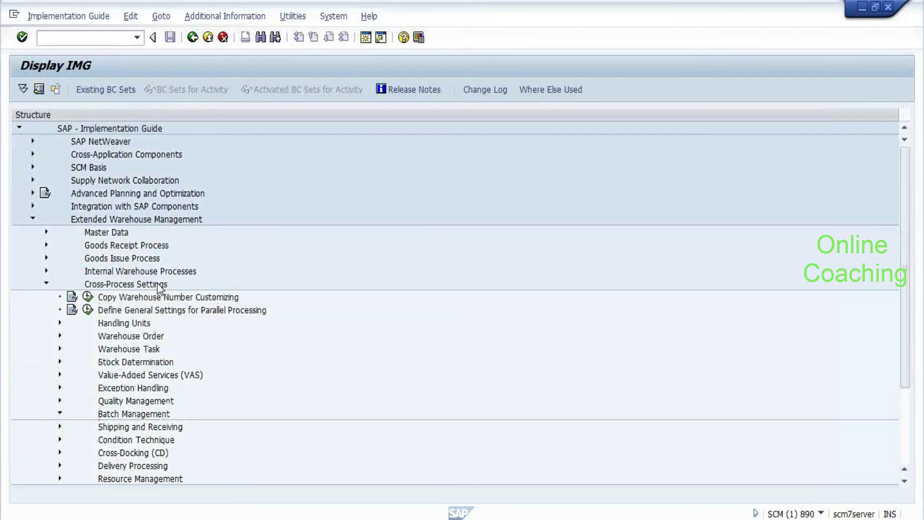
Step: Expand Batch Status Management, and open the WHN entry's details in the Batch Management activity Make Setting for Delivery
{"action": "key", "text": "Down"}
{"action": "scroll", "coordinate": [159, 285], "scroll_direction": "down", "scroll_amount": 1}
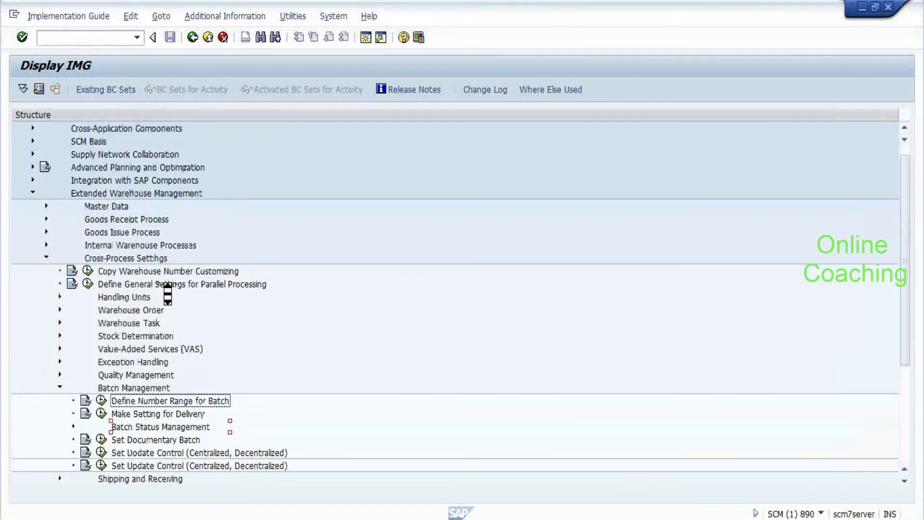
{"action": "scroll", "coordinate": [167, 293], "scroll_direction": "down", "scroll_amount": 3}
{"action": "key", "text": "Down"}
{"action": "key", "text": "Down"}
{"action": "key", "text": "Right"}
{"action": "key", "text": "Up"}
{"action": "key", "text": "Up"}
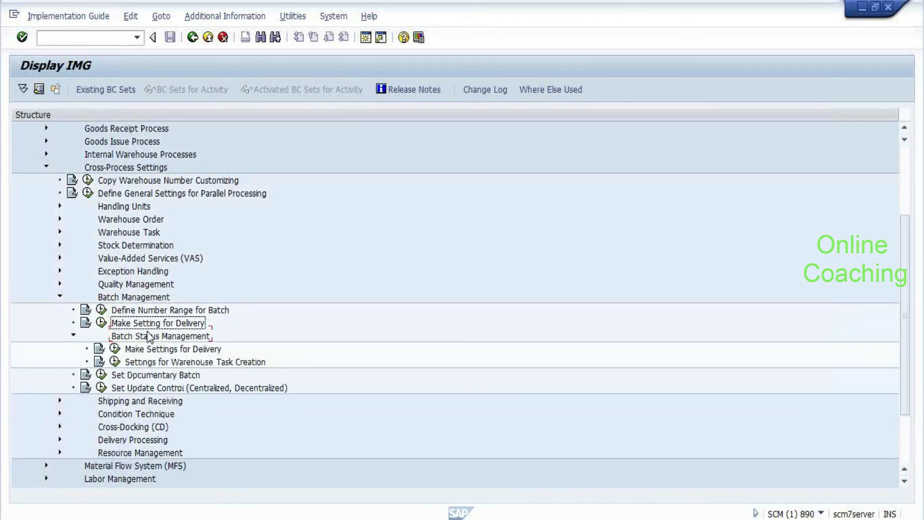
{"action": "key", "text": "Down"}
{"action": "key", "text": "Left"}
{"action": "key", "text": "Return"}
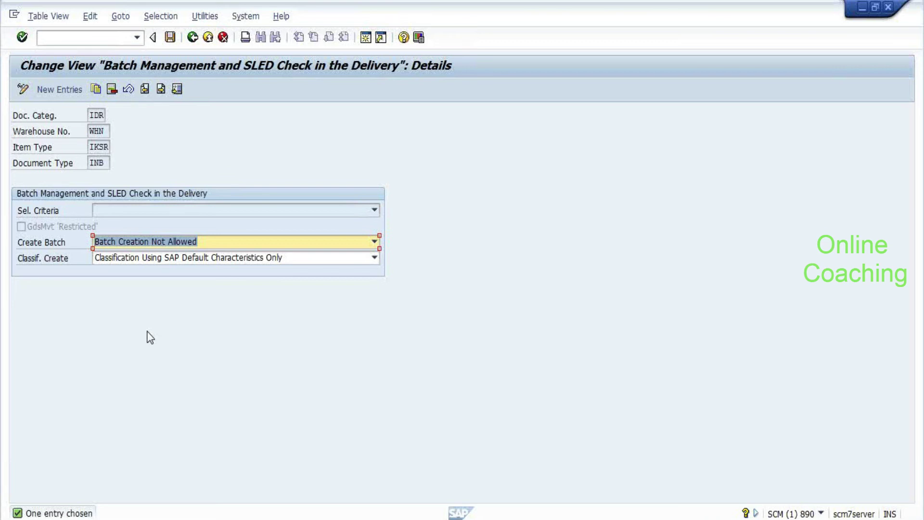
Step: Examine the Create Batch and Classif. Create settings of the WHN entry without changing them, and return to the IMG
{"action": "key", "text": "F4"}
{"action": "left_click", "coordinate": [147, 331]}
{"action": "key", "text": "Tab"}
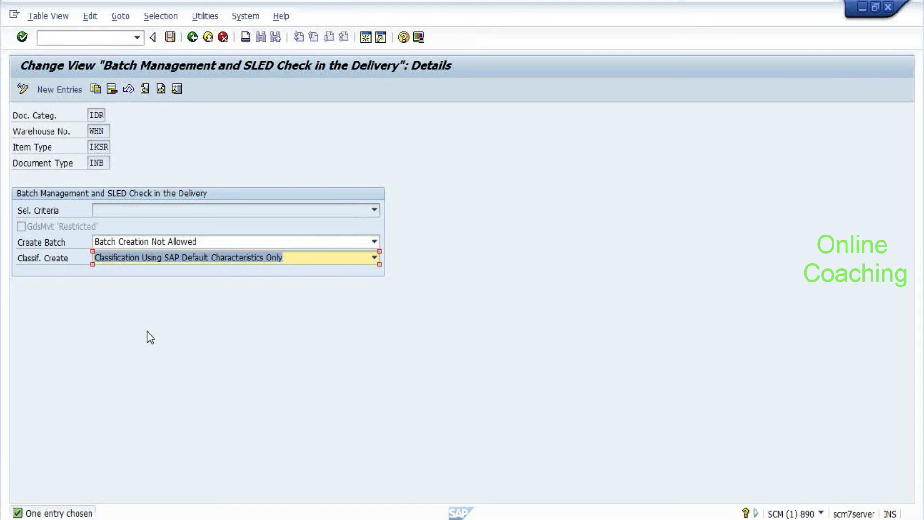
{"action": "left_click", "coordinate": [147, 331]}
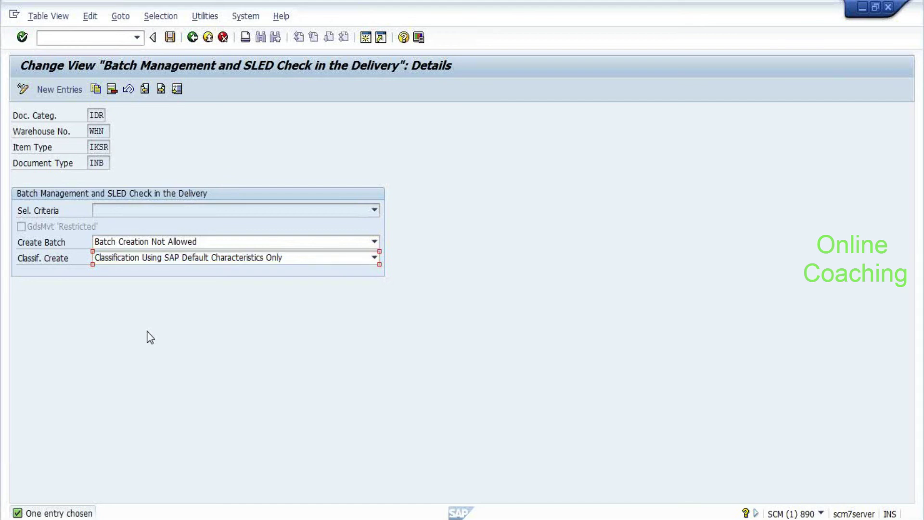
{"action": "key", "text": "F3"}
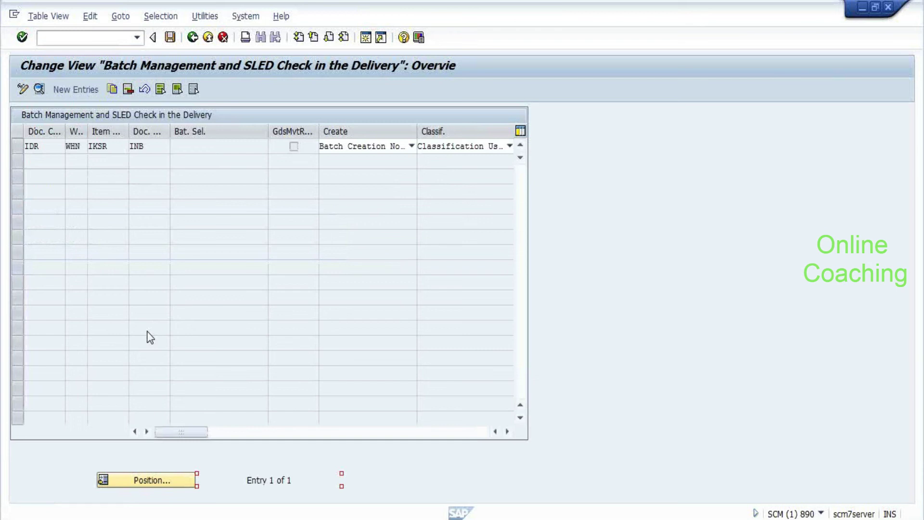
{"action": "key", "text": "F3"}
{"action": "key", "text": "Down"}
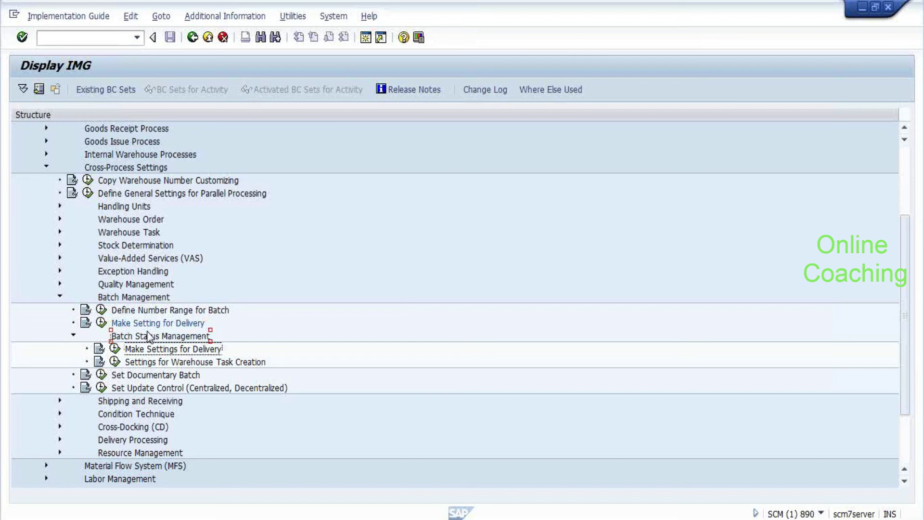
Step: Check the Make Settings for Delivery activity under Batch Status Management in display and change mode, and return to the IMG
{"action": "key", "text": "Left"}
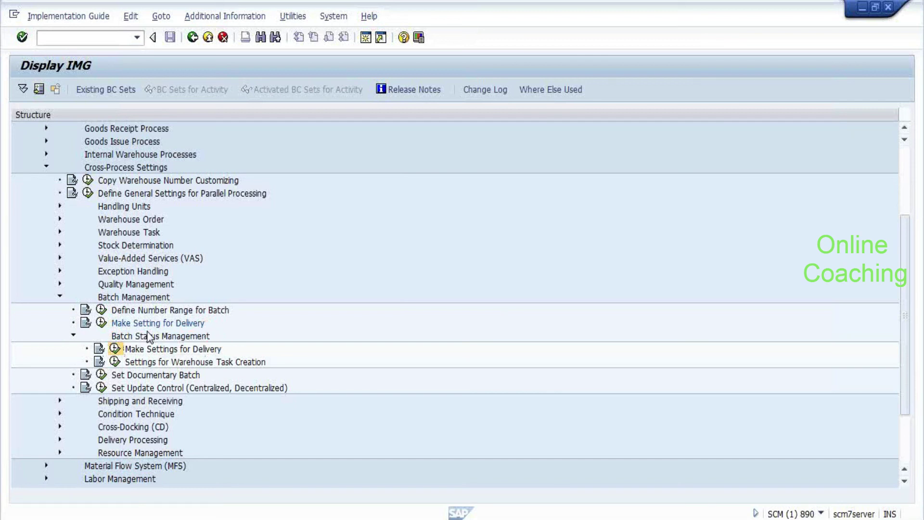
{"action": "key", "text": "Return"}
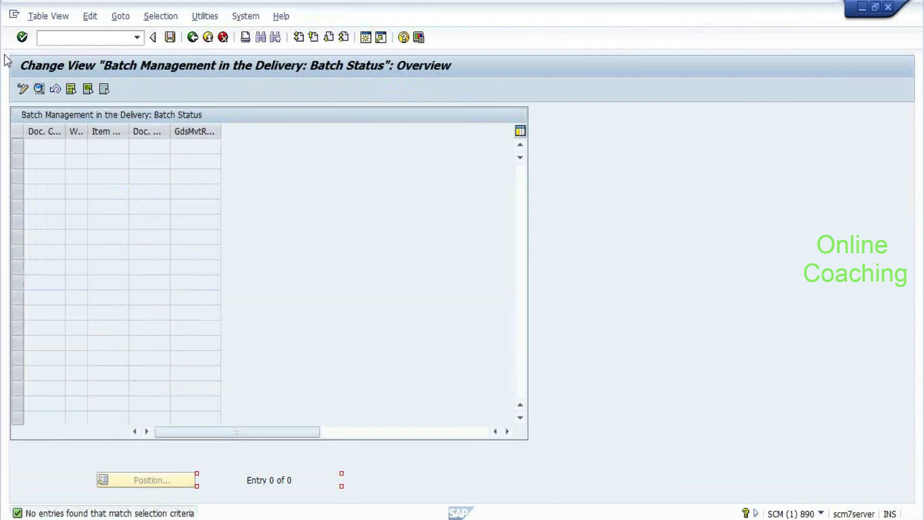
{"action": "left_click", "coordinate": [23, 89]}
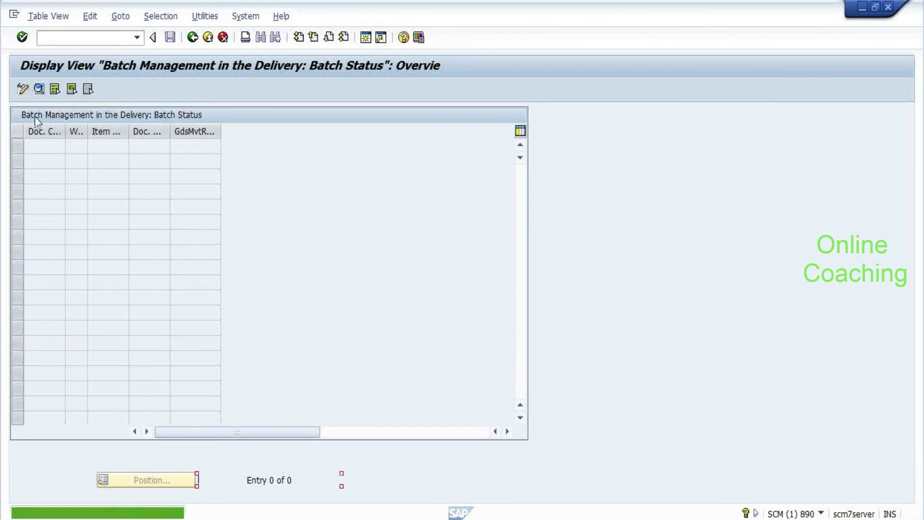
{"action": "left_click", "coordinate": [192, 38]}
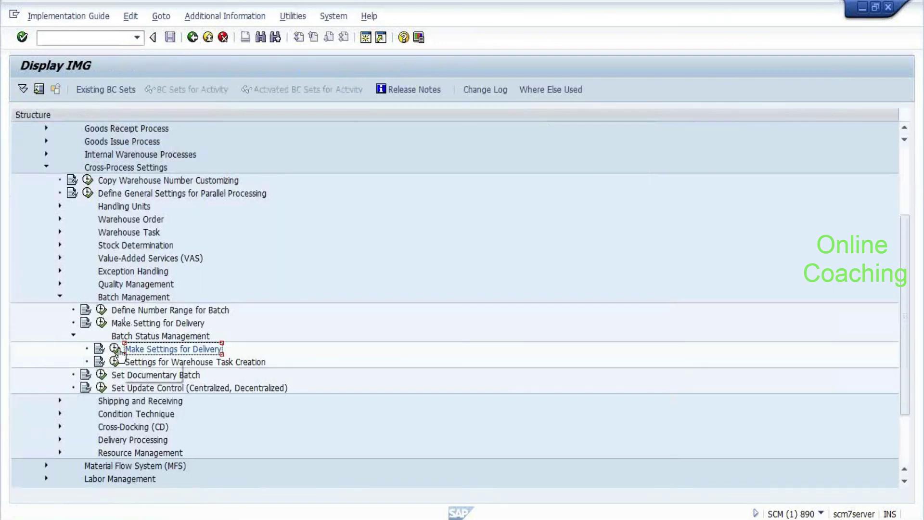
{"action": "left_click", "coordinate": [115, 349]}
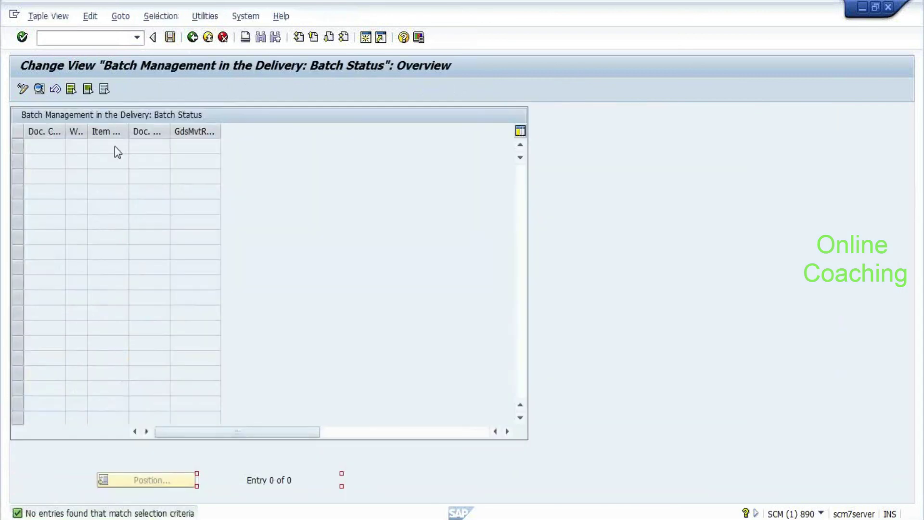
{"action": "left_click", "coordinate": [54, 89]}
{"action": "left_click", "coordinate": [23, 90]}
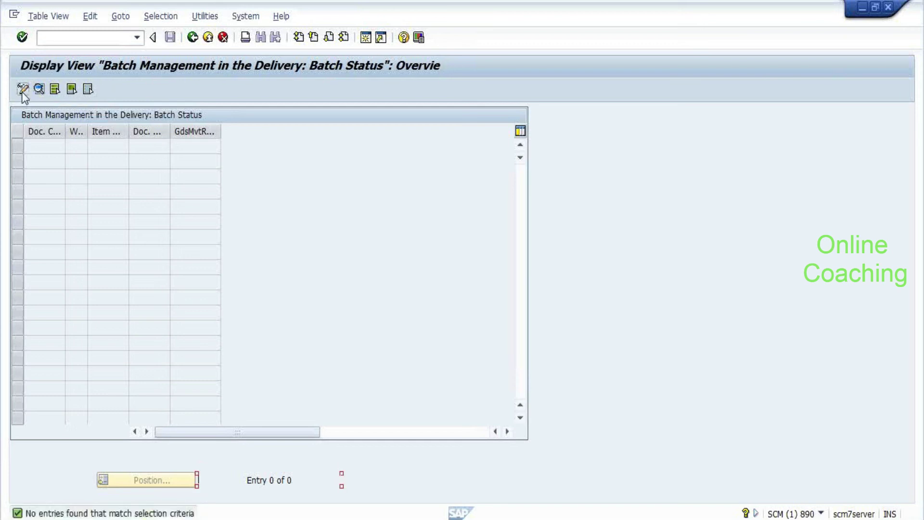
{"action": "left_click", "coordinate": [22, 90]}
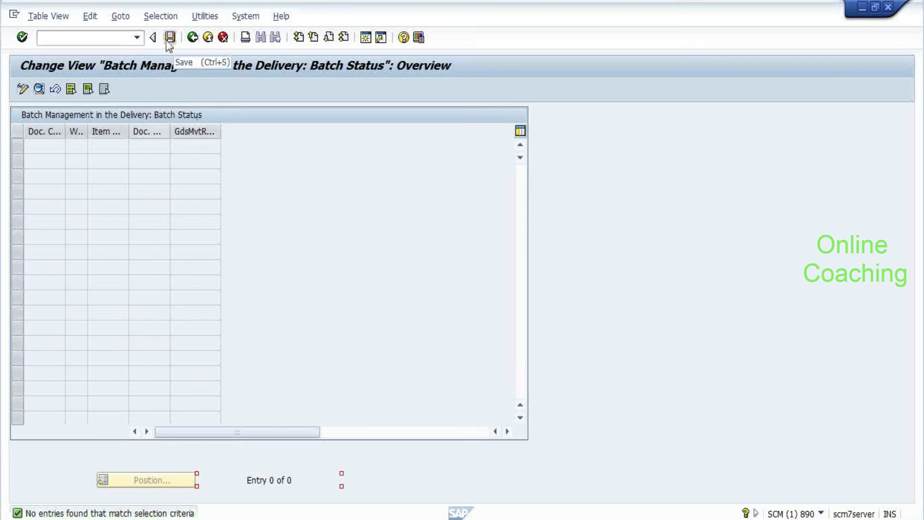
{"action": "left_click", "coordinate": [192, 38]}
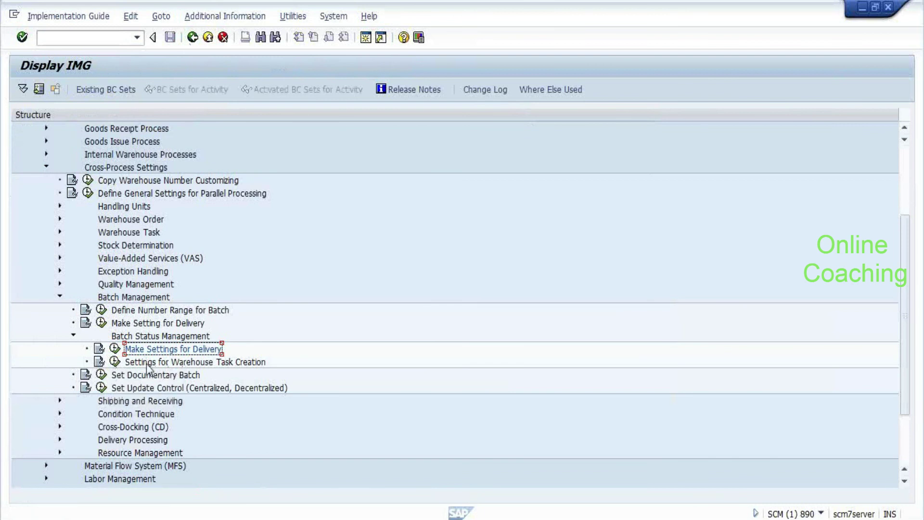
Step: Open Set Update Control (Centralized, Decentralized) under Batch Management and start a new entry for business system APOCLNT890
{"action": "left_click", "coordinate": [102, 388]}
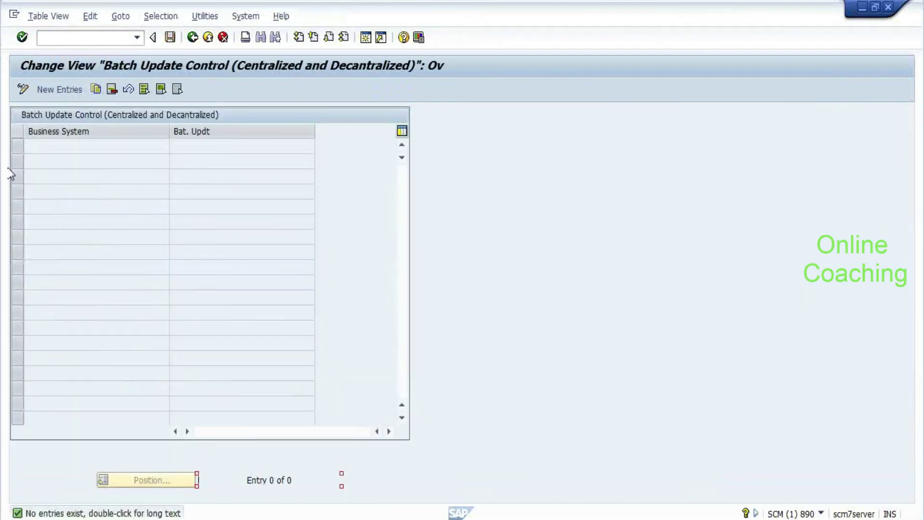
{"action": "left_click", "coordinate": [60, 90]}
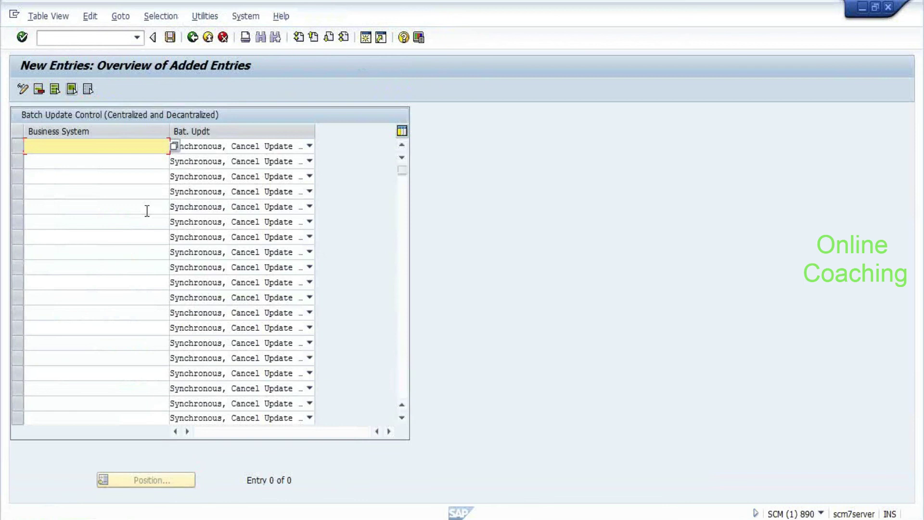
{"action": "key", "text": "F4"}
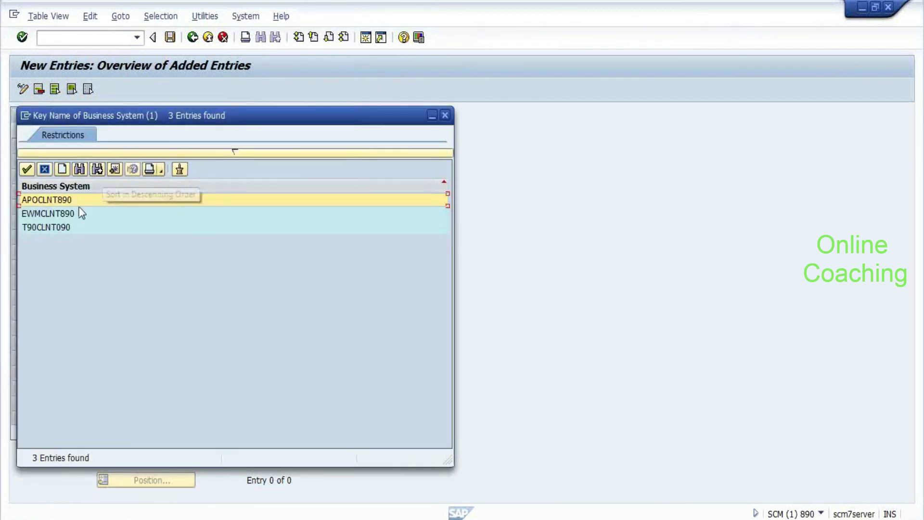
{"action": "double_click", "coordinate": [64, 199]}
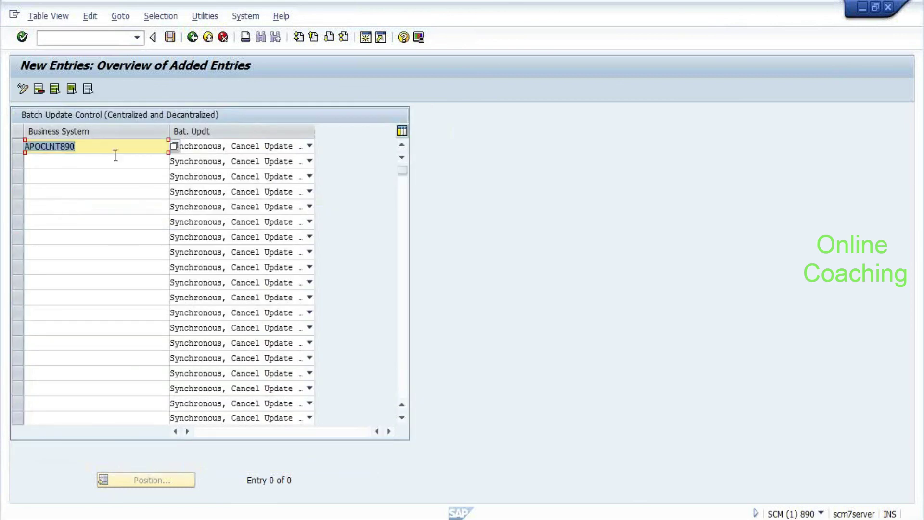
Step: Examine the batch update options available for the APOCLNT890 entry, and return to the IMG without saving it
{"action": "left_click", "coordinate": [265, 152]}
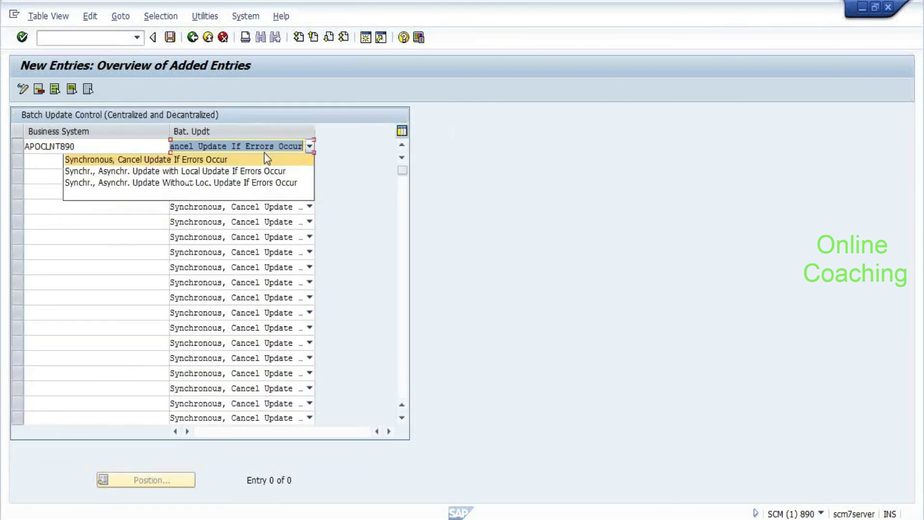
{"action": "left_click", "coordinate": [419, 24]}
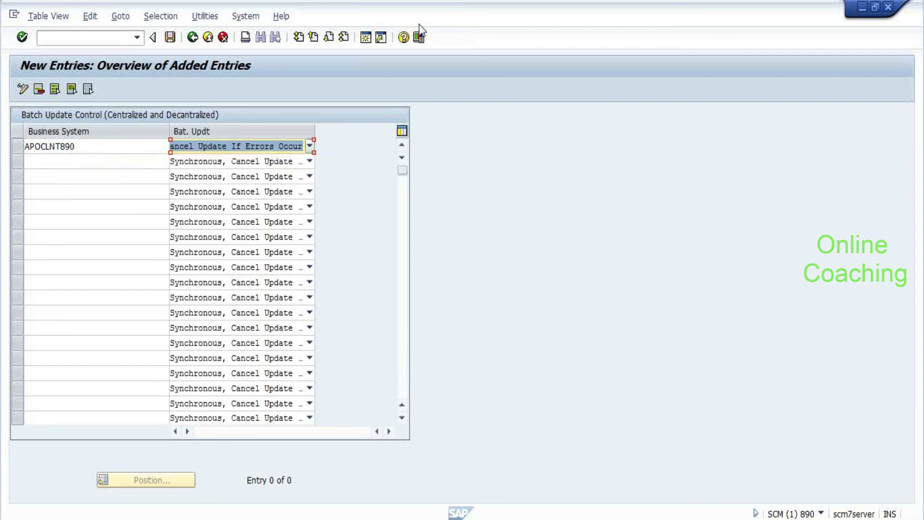
{"action": "key", "text": "Return"}
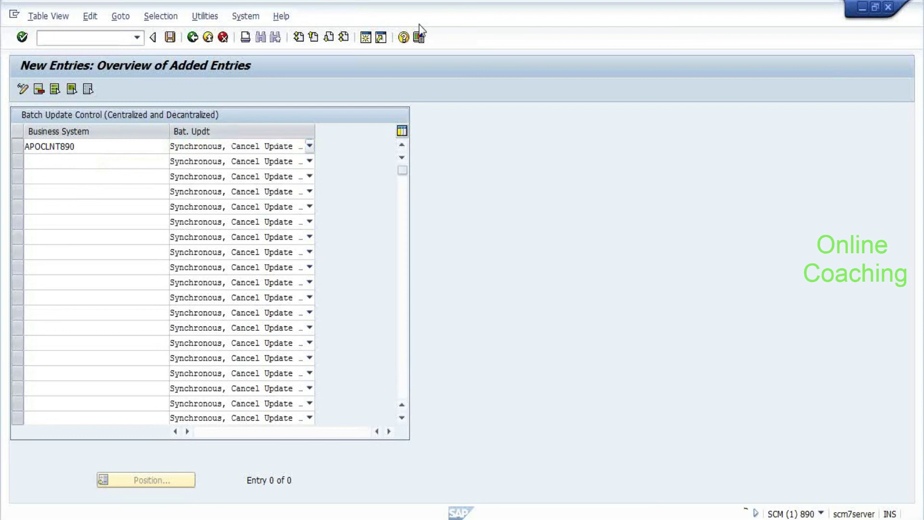
{"action": "left_click", "coordinate": [222, 37]}
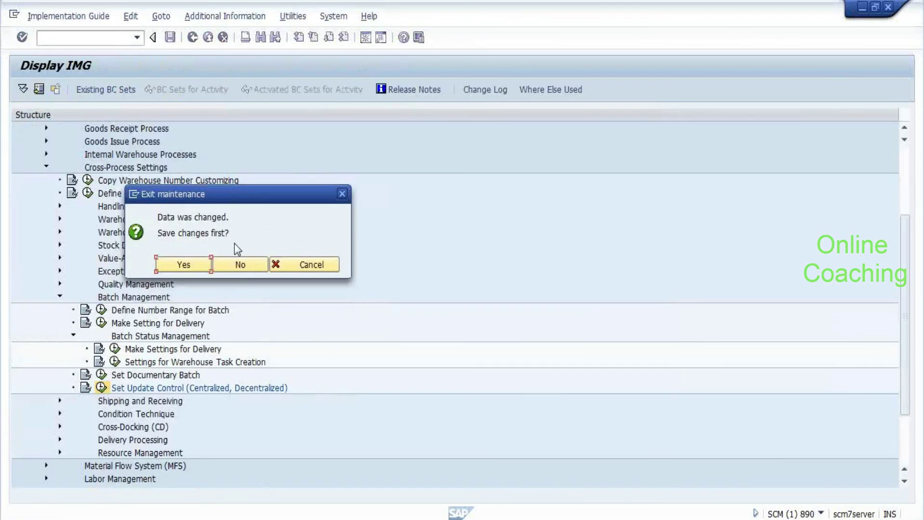
{"action": "left_click", "coordinate": [243, 264]}
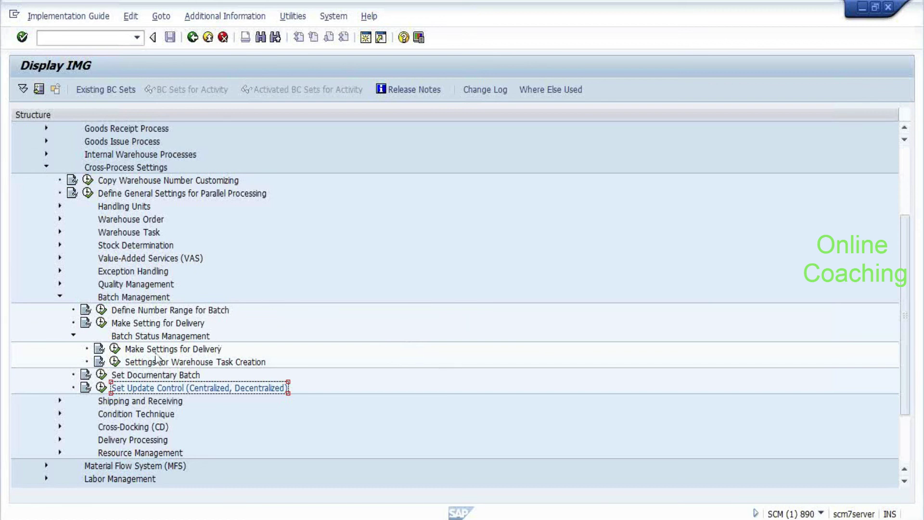
Step: Review the item types and their Doc. Batch settings in the Set Documentary Batch activity, and return to the IMG
{"action": "left_click", "coordinate": [101, 375]}
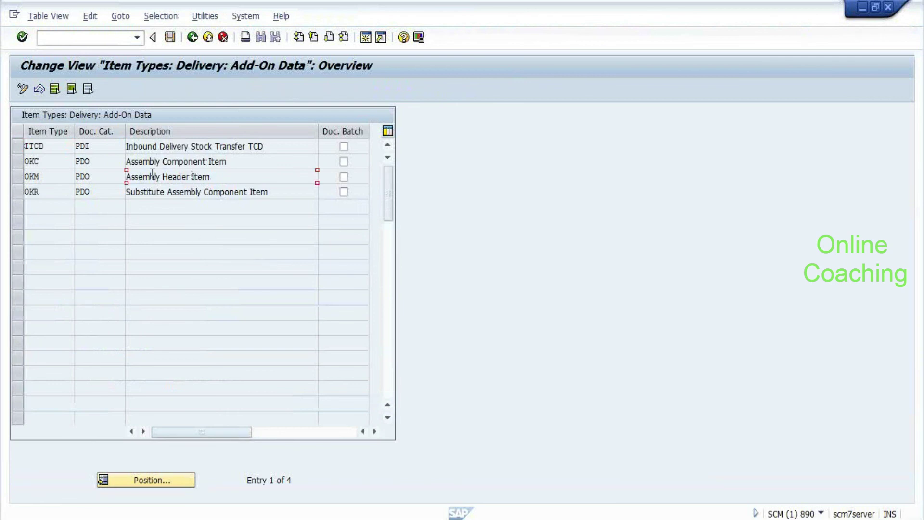
{"action": "left_click", "coordinate": [55, 146]}
{"action": "left_click", "coordinate": [221, 159]}
{"action": "left_click", "coordinate": [193, 38]}
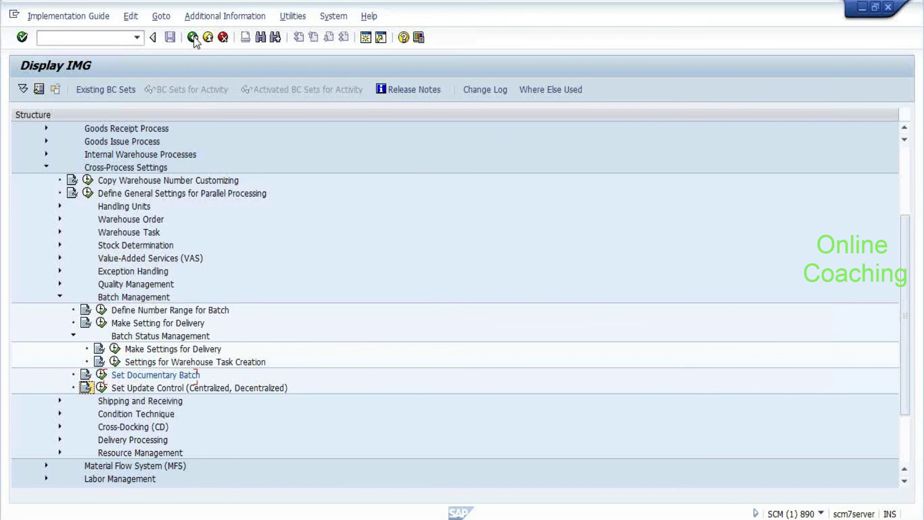
Step: Switch to the Warehouse Product Maintenance window and look through the warehouse and storage data of product EWM-009
{"action": "key", "text": "alt+Tab"}
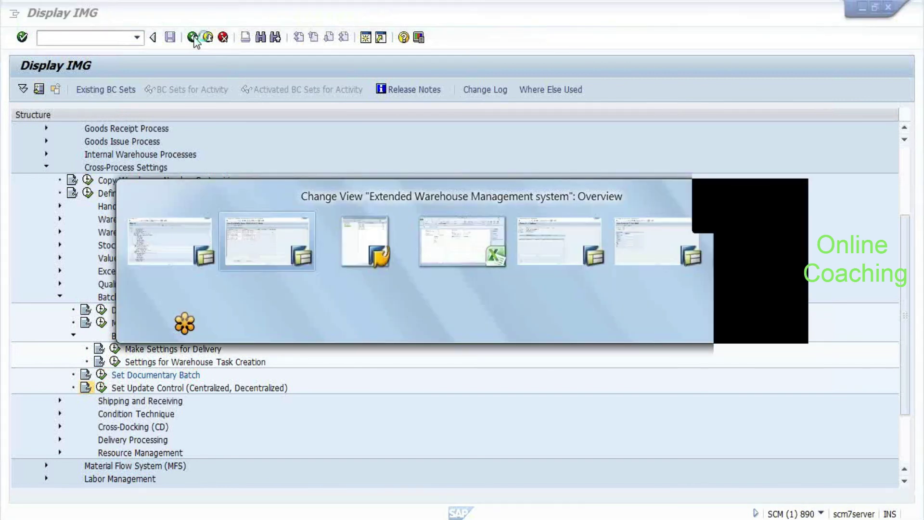
{"action": "key", "text": "Tab"}
{"action": "key", "text": "Tab"}
{"action": "key", "text": "Tab"}
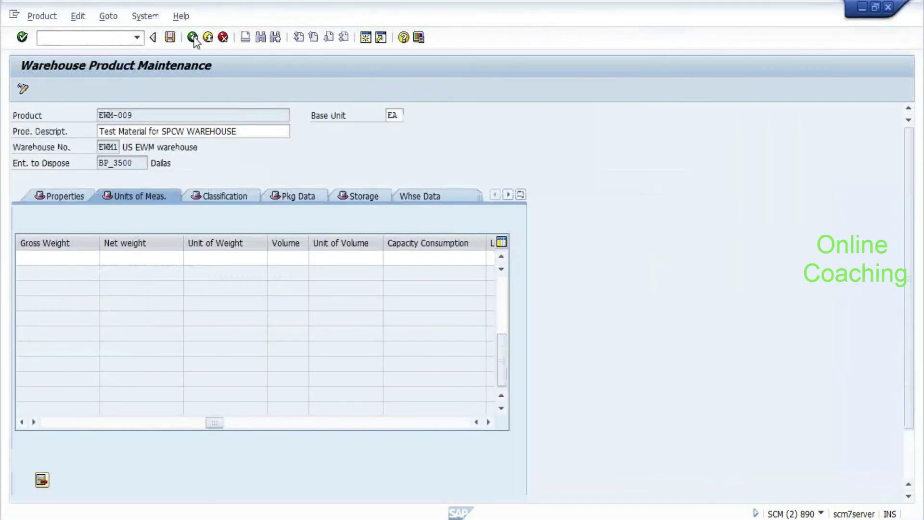
{"action": "left_click", "coordinate": [449, 199]}
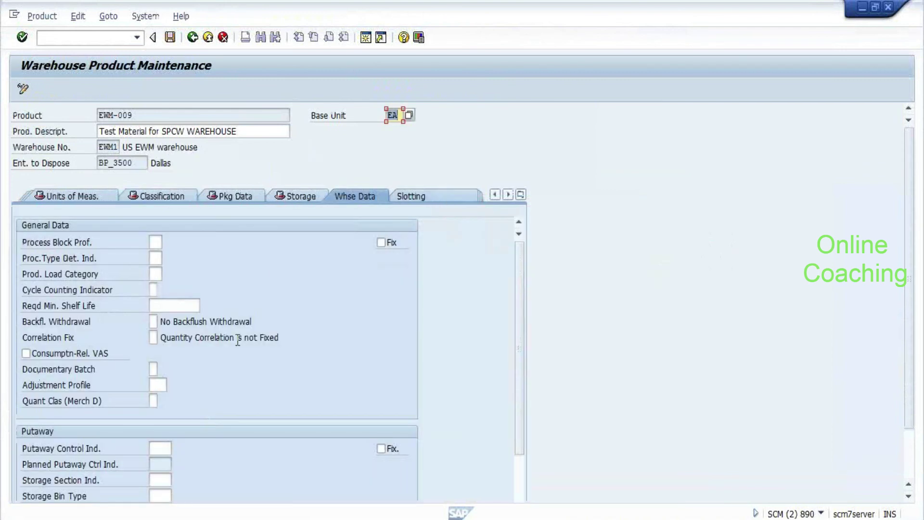
{"action": "scroll", "coordinate": [238, 339], "scroll_direction": "down", "scroll_amount": 3}
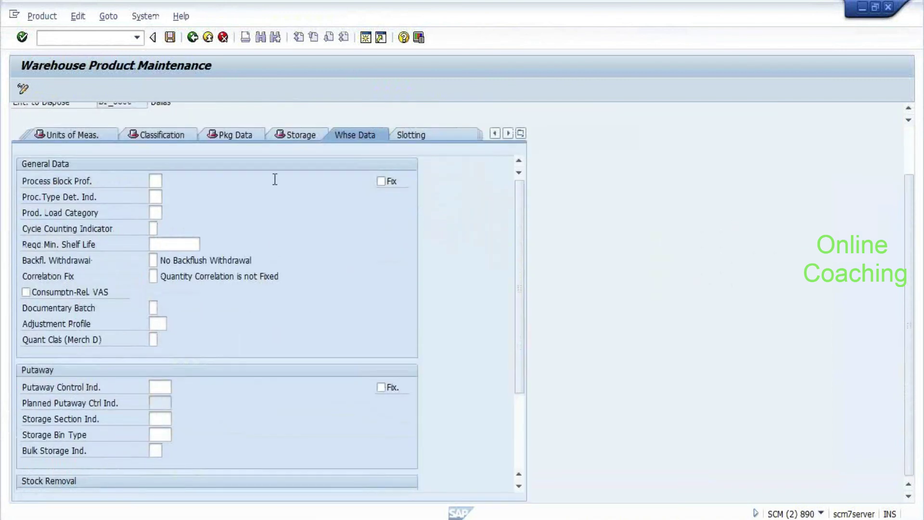
{"action": "left_click", "coordinate": [289, 135]}
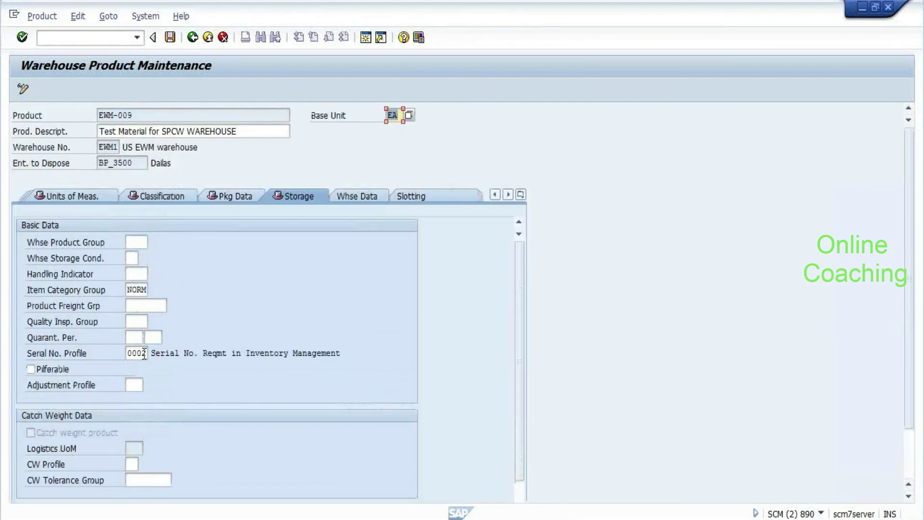
{"action": "scroll", "coordinate": [224, 358], "scroll_direction": "down", "scroll_amount": 3}
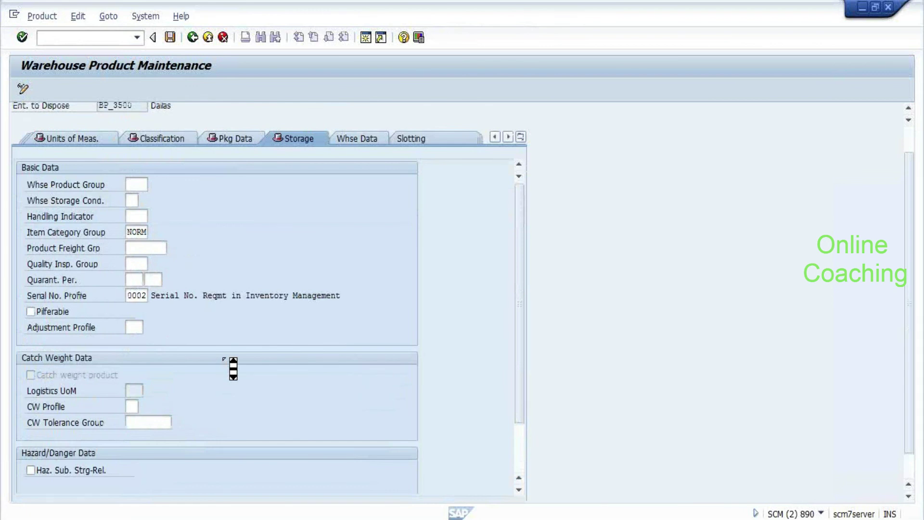
{"action": "scroll", "coordinate": [232, 368], "scroll_direction": "up", "scroll_amount": 3}
Step: Set the Documentary Batch indicator to 1 in the warehouse data of product EWM-009
{"action": "left_click", "coordinate": [357, 196]}
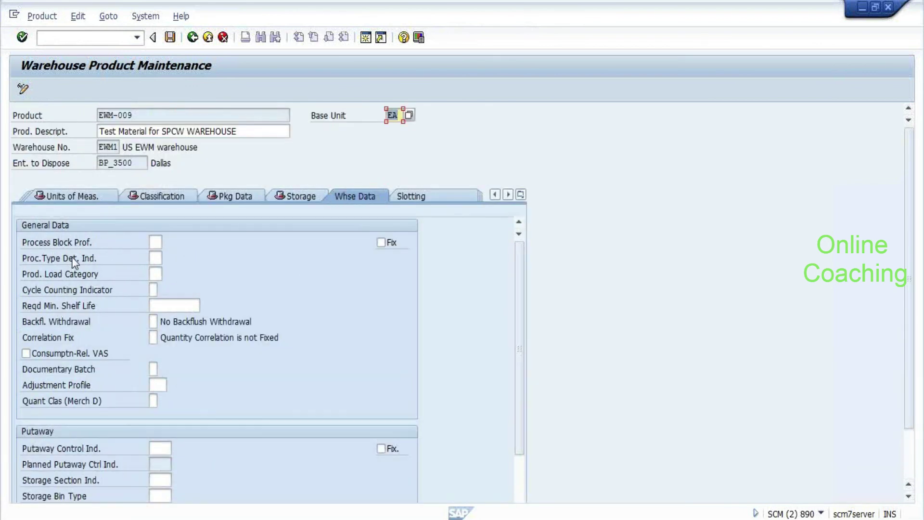
{"action": "left_click", "coordinate": [152, 368]}
{"action": "key", "text": "F1"}
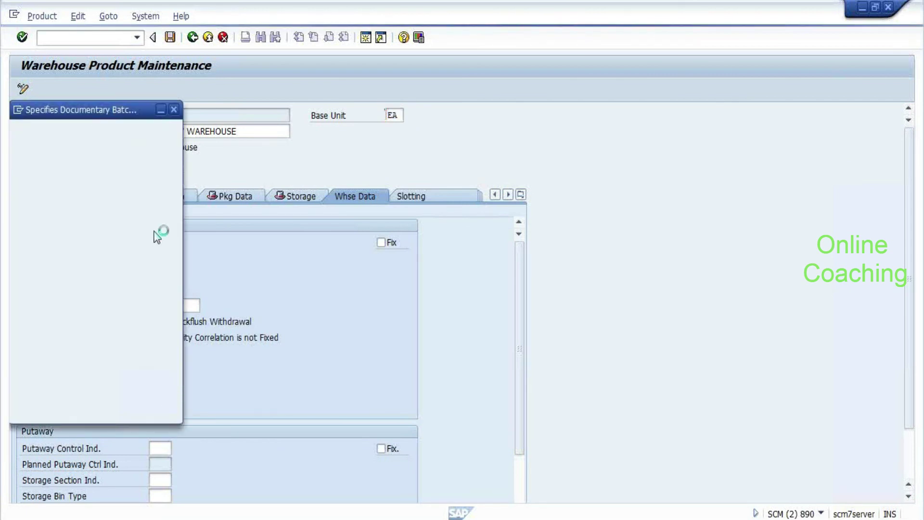
{"action": "left_click", "coordinate": [60, 172]}
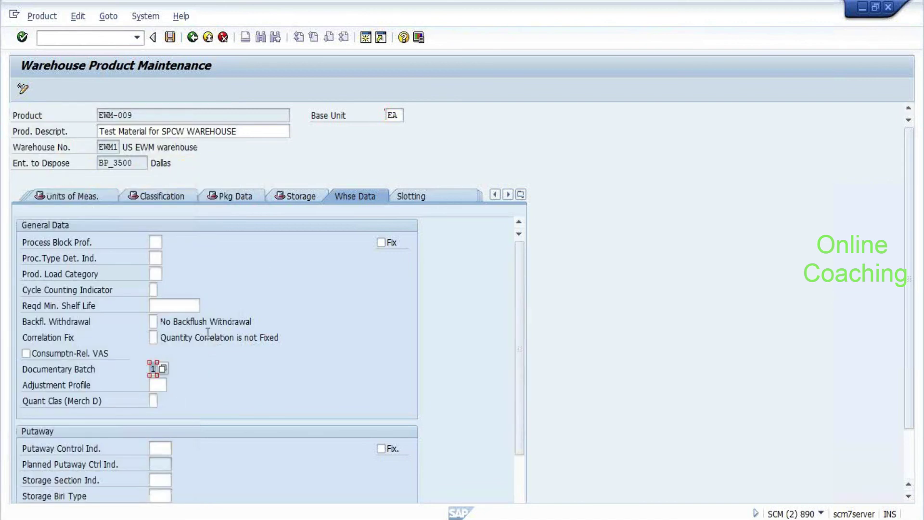
{"action": "scroll", "coordinate": [222, 221], "scroll_direction": "down", "scroll_amount": 2}
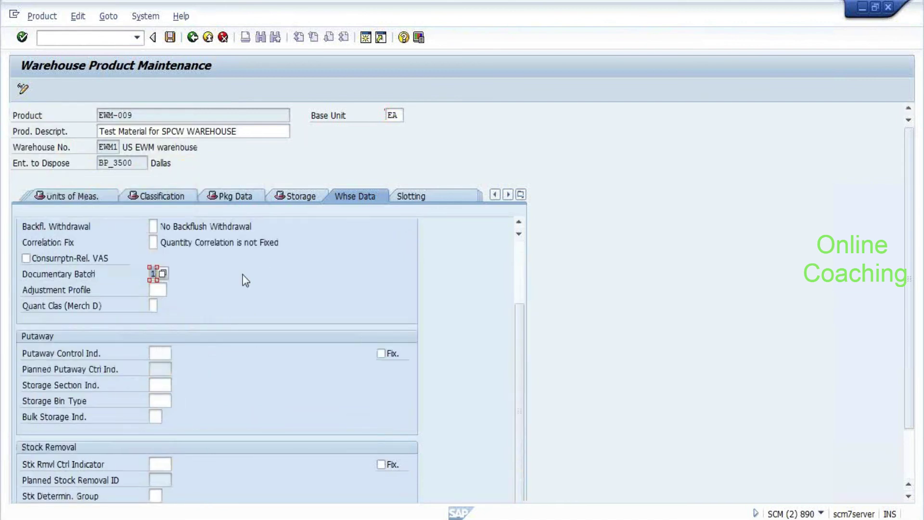
{"action": "scroll", "coordinate": [244, 273], "scroll_direction": "up", "scroll_amount": 2}
Step: View the general properties of product EWM-009, discard the product changes, and return to SAP Easy Access
{"action": "left_click", "coordinate": [520, 194]}
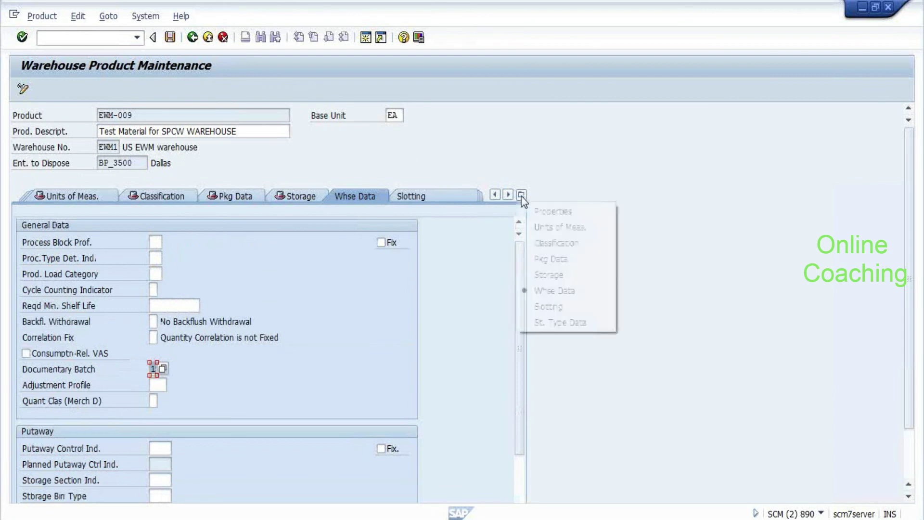
{"action": "left_click", "coordinate": [553, 208]}
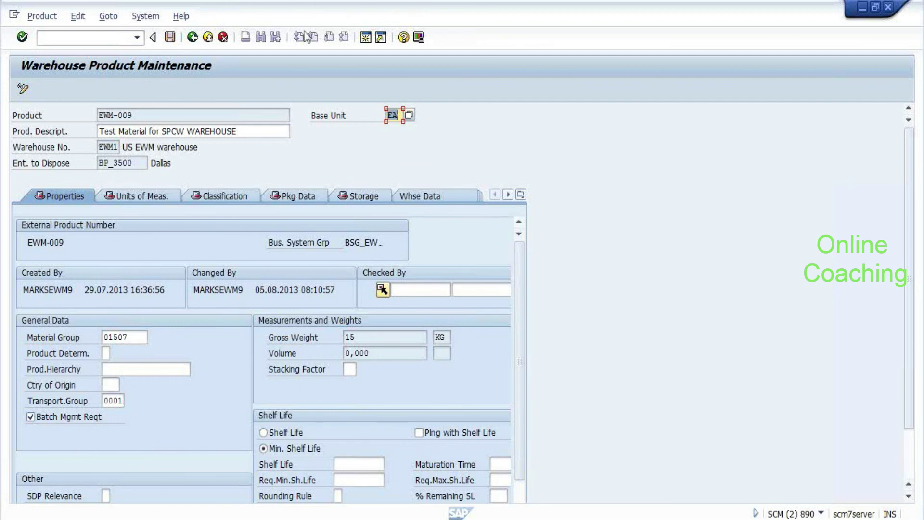
{"action": "left_click", "coordinate": [192, 37]}
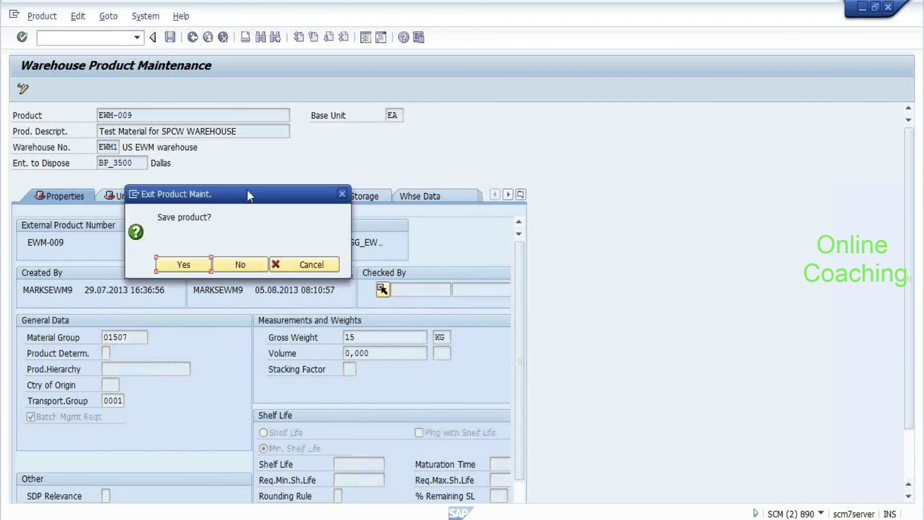
{"action": "left_click", "coordinate": [247, 262]}
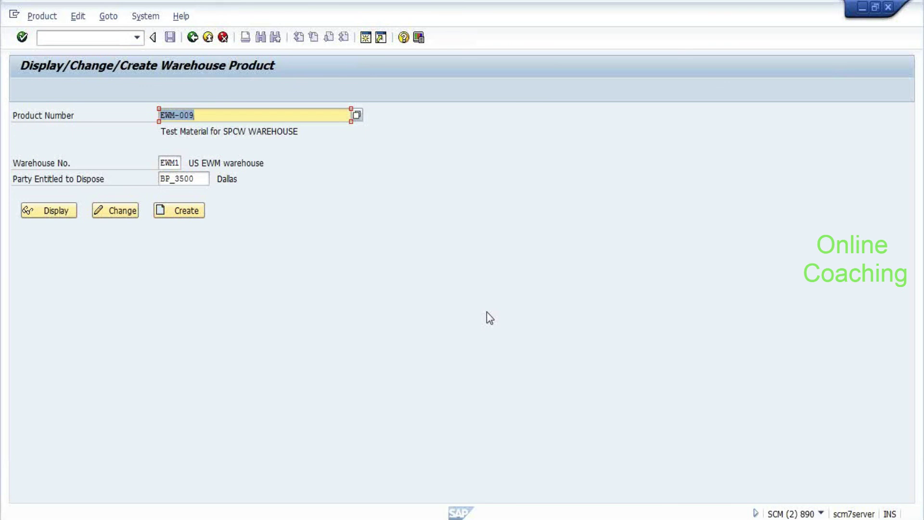
{"action": "key", "text": "F3"}
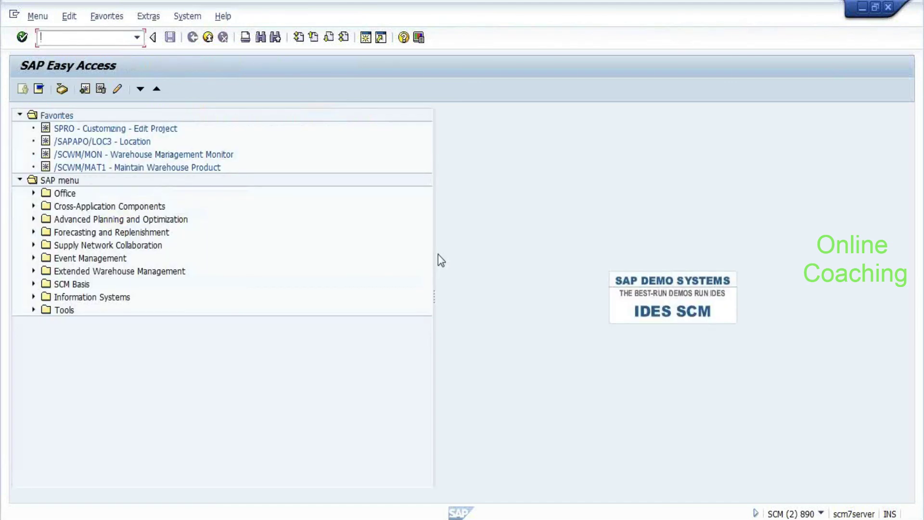
Step: Expand Extended Warehouse Management in the SAP menu and look through its Settings and Interfaces folders, including Data Upload
{"action": "double_click", "coordinate": [71, 271]}
{"action": "key", "text": "Down"}
{"action": "key", "text": "Down"}
{"action": "key", "text": "Down"}
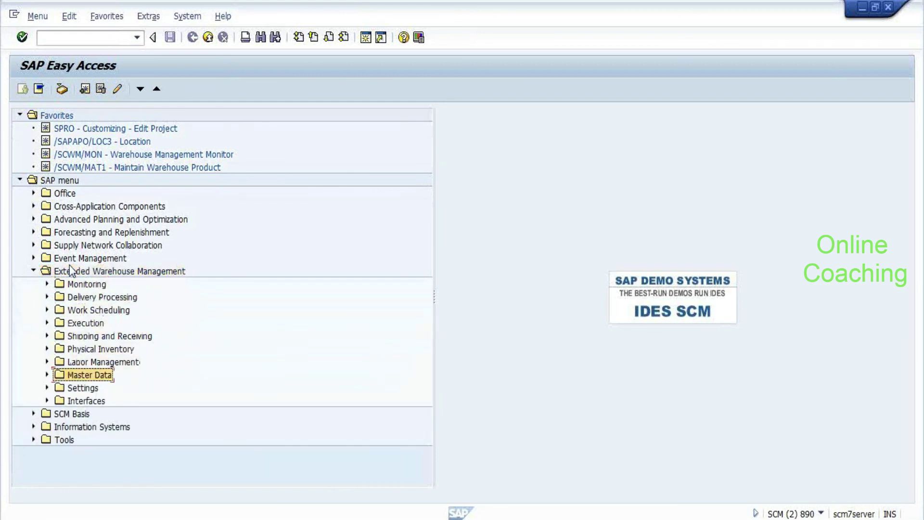
{"action": "key", "text": "Right"}
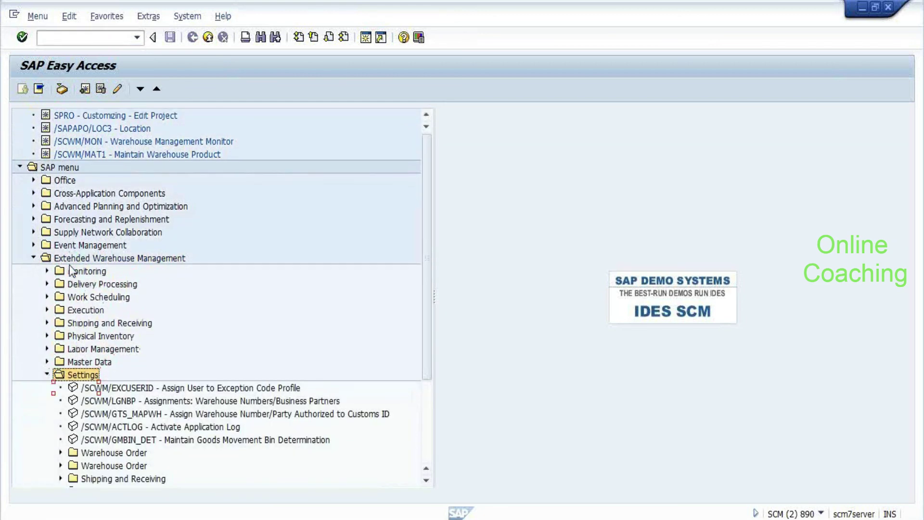
{"action": "key", "text": "Left"}
{"action": "key", "text": "Down"}
{"action": "key", "text": "Right"}
{"action": "key", "text": "Down"}
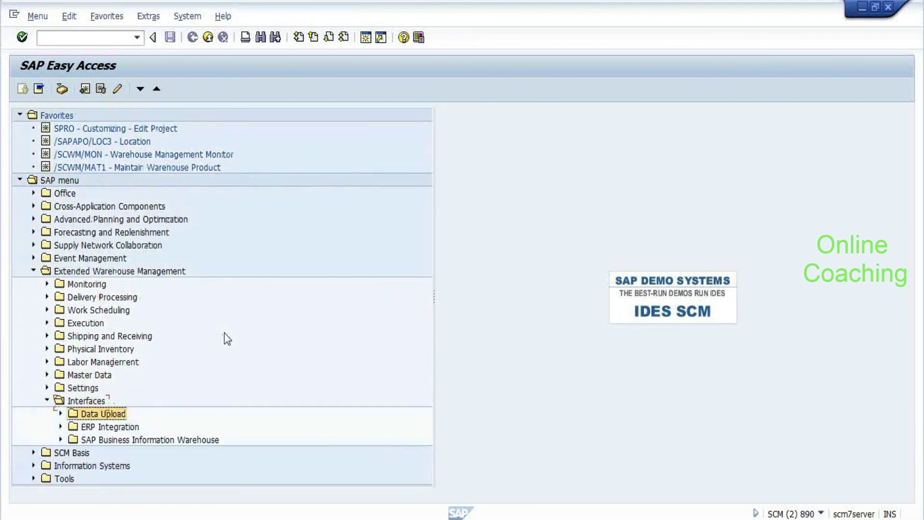
{"action": "key", "text": "Right"}
{"action": "key", "text": "Down"}
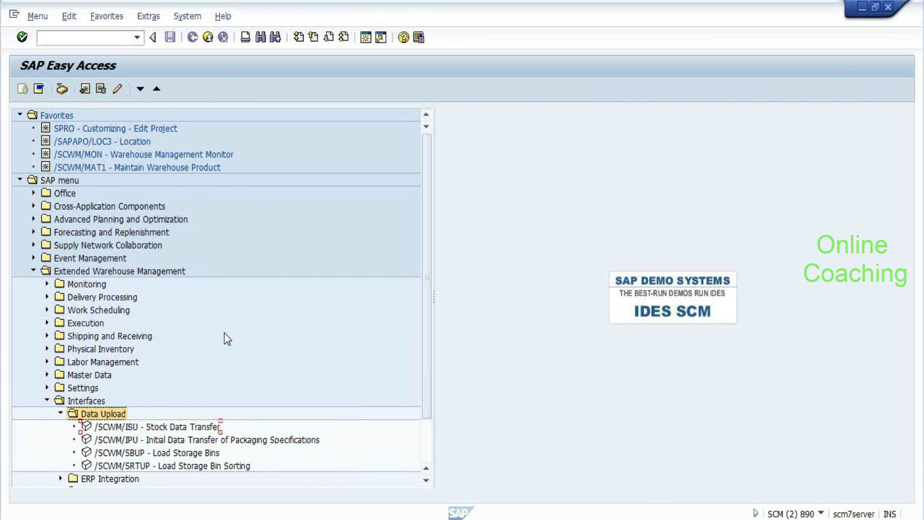
{"action": "key", "text": "Left"}
{"action": "key", "text": "Up"}
{"action": "key", "text": "Up"}
{"action": "key", "text": "Down"}
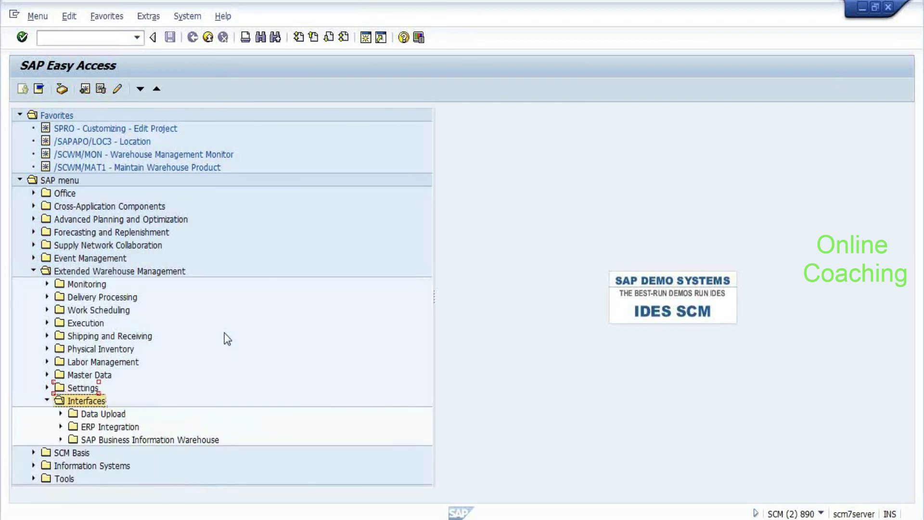
Step: Expand the Product folder within the Master Data area of Extended Warehouse Management
{"action": "key", "text": "Left"}
{"action": "key", "text": "Up"}
{"action": "key", "text": "Right"}
{"action": "key", "text": "Left"}
{"action": "key", "text": "Up"}
{"action": "key", "text": "Up"}
{"action": "key", "text": "Down"}
{"action": "key", "text": "Right"}
{"action": "key", "text": "Down"}
{"action": "key", "text": "Down"}
{"action": "key", "text": "Down"}
{"action": "key", "text": "Down"}
{"action": "key", "text": "Down"}
{"action": "key", "text": "Down"}
{"action": "key", "text": "Down"}
{"action": "key", "text": "Down"}
{"action": "key", "text": "Down"}
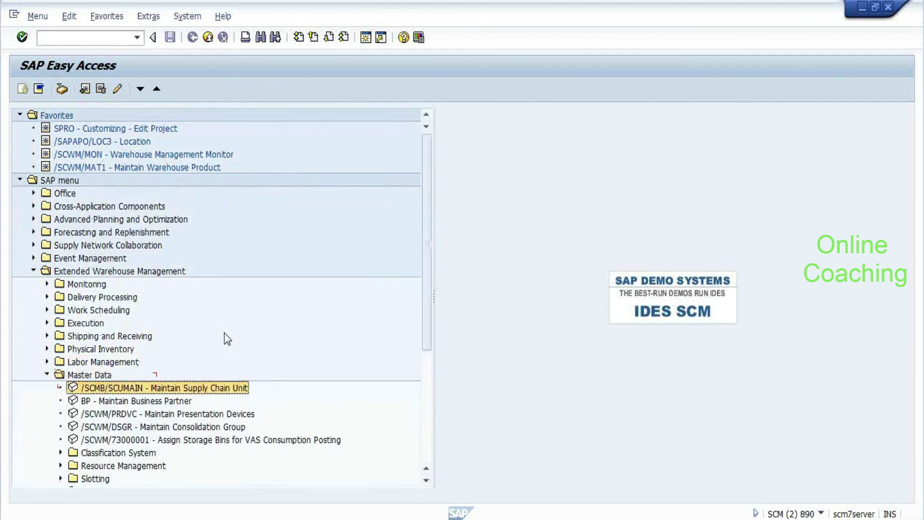
{"action": "key", "text": "Down"}
{"action": "key", "text": "Down"}
{"action": "key", "text": "Down"}
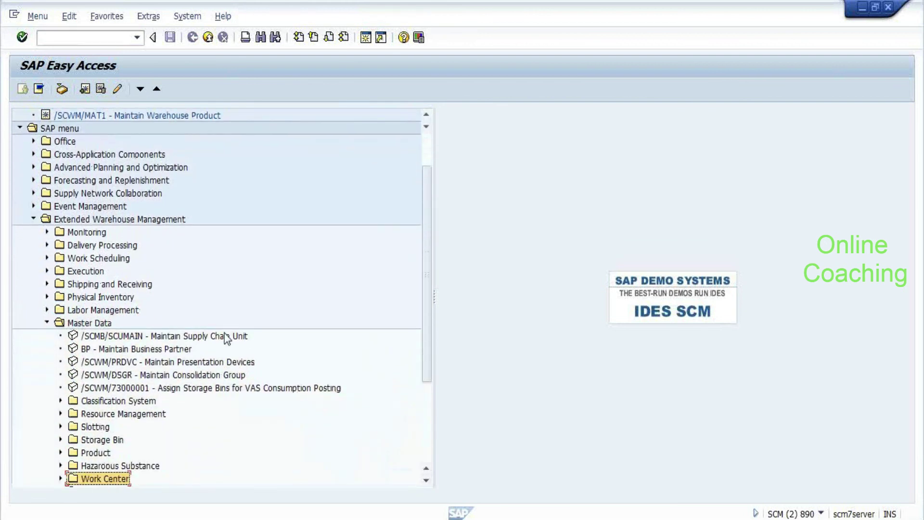
{"action": "key", "text": "Down"}
{"action": "key", "text": "Up"}
{"action": "key", "text": "Up"}
{"action": "key", "text": "Up"}
{"action": "key", "text": "Right"}
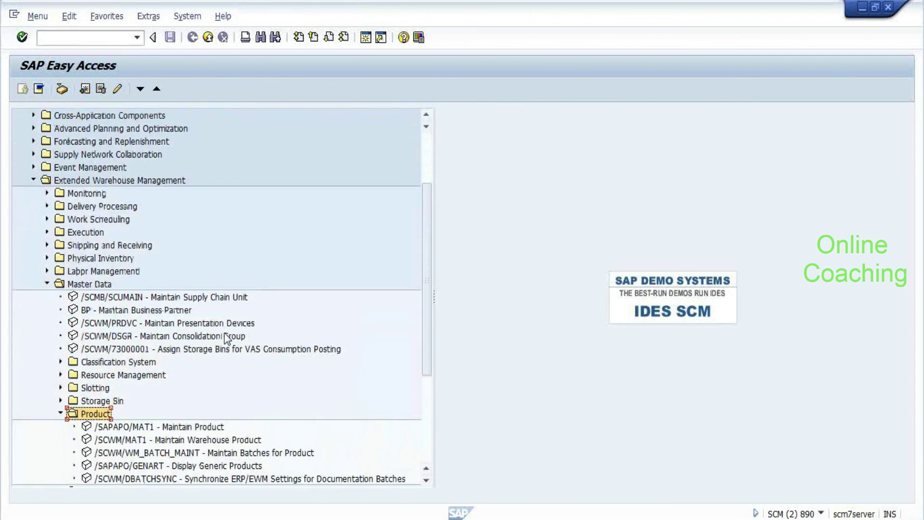
Step: Look through the product master data transactions, including batch maintenance and documentation batch synchronization, and collapse the Product folder
{"action": "key", "text": "Down"}
{"action": "key", "text": "Down"}
{"action": "key", "text": "Down"}
{"action": "key", "text": "Down"}
{"action": "key", "text": "Down"}
{"action": "key", "text": "Down"}
{"action": "key", "text": "Down"}
{"action": "key", "text": "Up"}
{"action": "key", "text": "Up"}
{"action": "key", "text": "Up"}
{"action": "key", "text": "Up"}
{"action": "key", "text": "Up"}
{"action": "key", "text": "Up"}
{"action": "key", "text": "Up"}
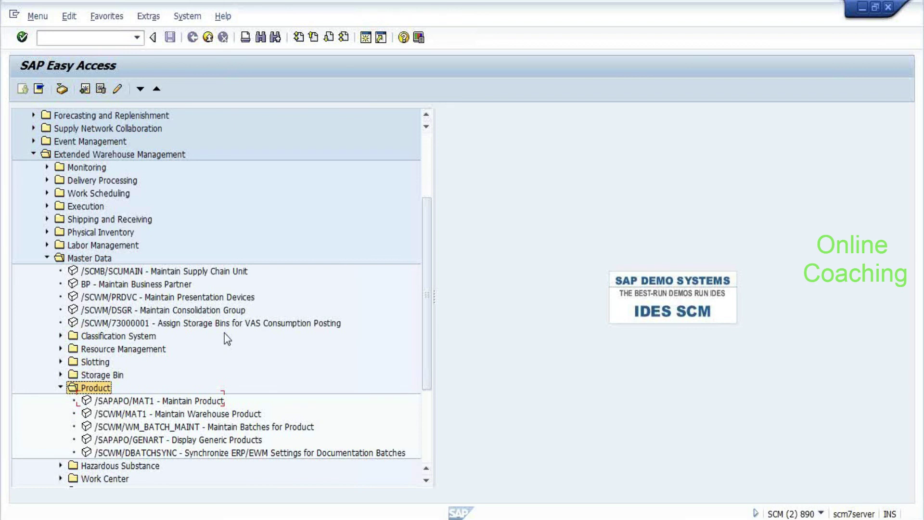
{"action": "key", "text": "Left"}
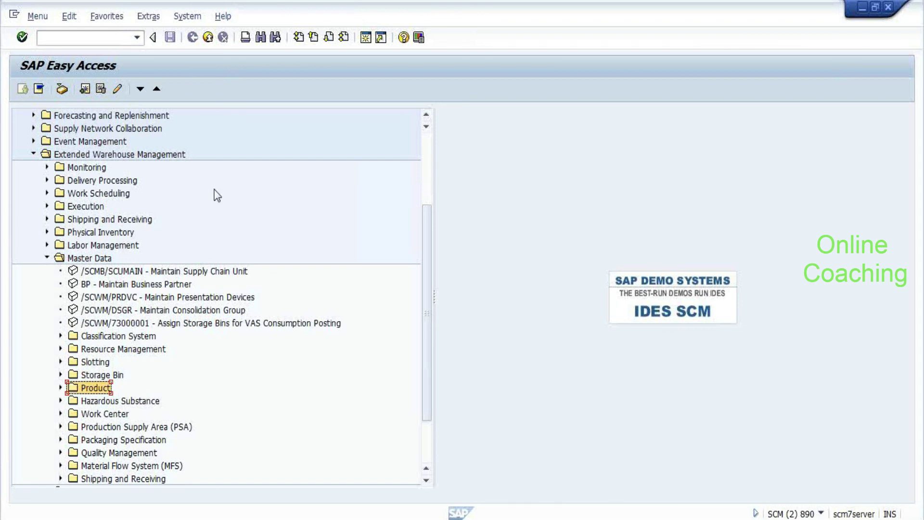
{"action": "key", "text": "alt+Tab"}
{"action": "key", "text": "alt+Tab"}
{"action": "key", "text": "alt+Tab"}
{"action": "key", "text": "alt+Tab"}
{"action": "key", "text": "alt+Tab"}
{"action": "key", "text": "alt+Tab"}
{"action": "key", "text": "alt+Tab"}
{"action": "key", "text": "alt+Tab"}
{"action": "key", "text": "alt+Tab"}
{"action": "key", "text": "alt+Tab"}
{"action": "key", "text": "alt+Tab"}
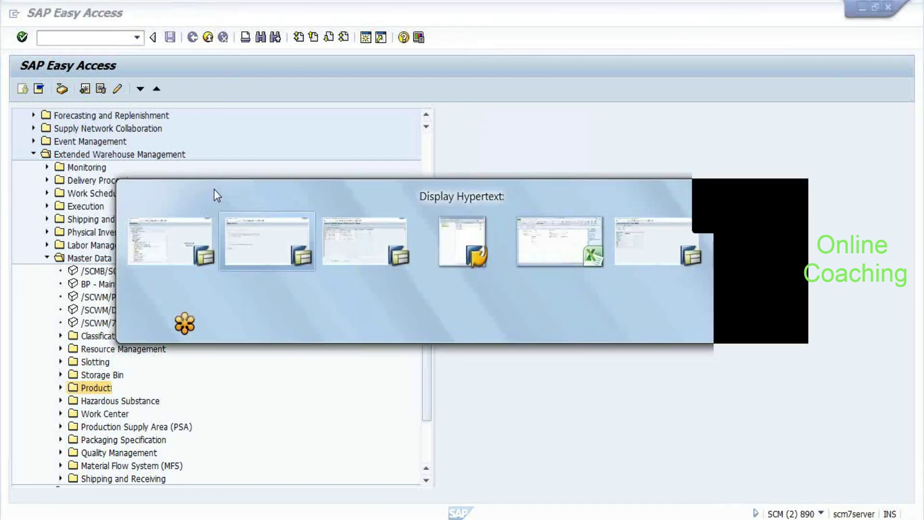
{"action": "key", "text": "alt+Tab"}
{"action": "key", "text": "alt+Tab"}
{"action": "key", "text": "alt+Tab"}
{"action": "key", "text": "alt+Tab"}
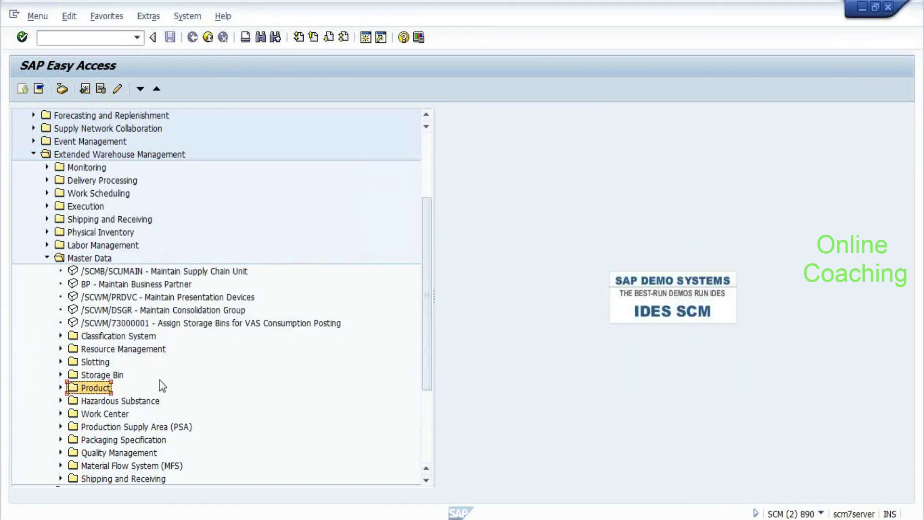
Step: View the Product Master initial screen and switch to the Maintain Warehouse Product transaction
{"action": "key", "text": "Return"}
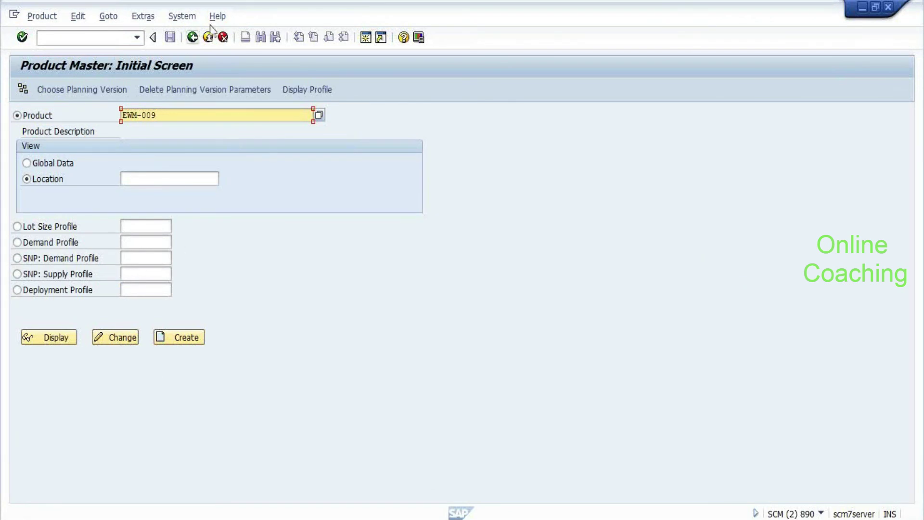
{"action": "left_click", "coordinate": [192, 37]}
{"action": "key", "text": "Down"}
{"action": "key", "text": "Return"}
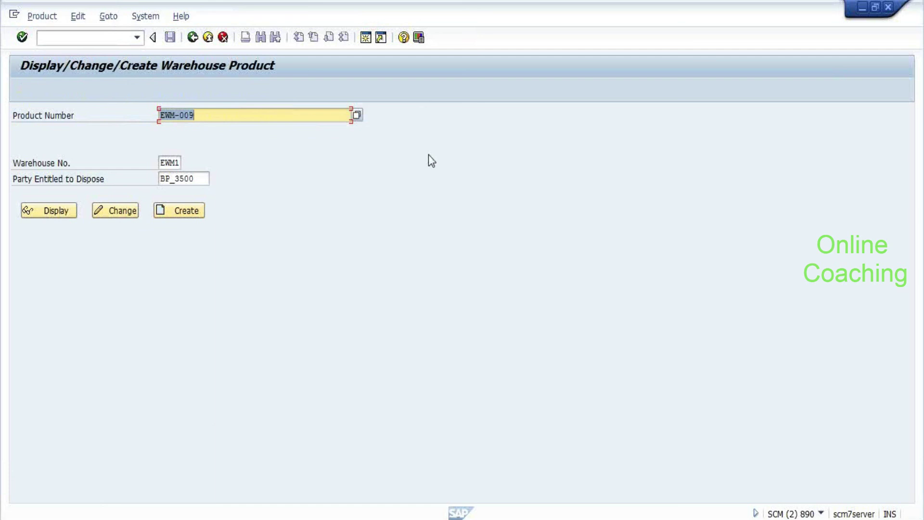
Step: Try to look up product EWM-010 for warehouse EWM1 and party BP_3500, and return to SAP Easy Access
{"action": "key", "text": "BackSpace"}
{"action": "key", "text": "BackSpace"}
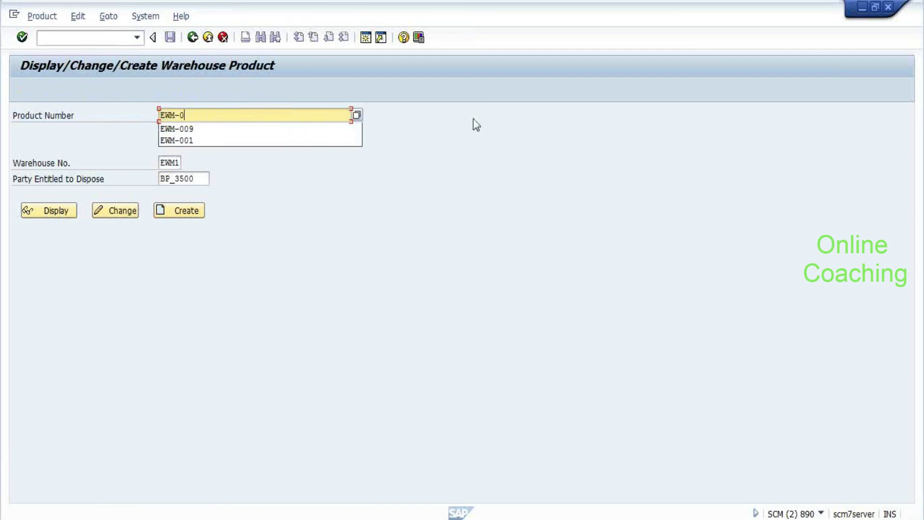
{"action": "type", "text": "10"}
{"action": "key", "text": "Return"}
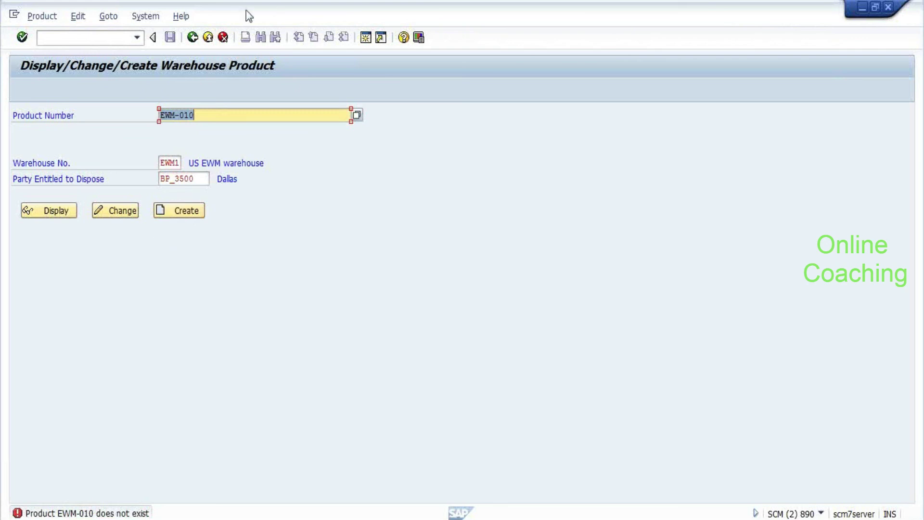
{"action": "left_click", "coordinate": [193, 37]}
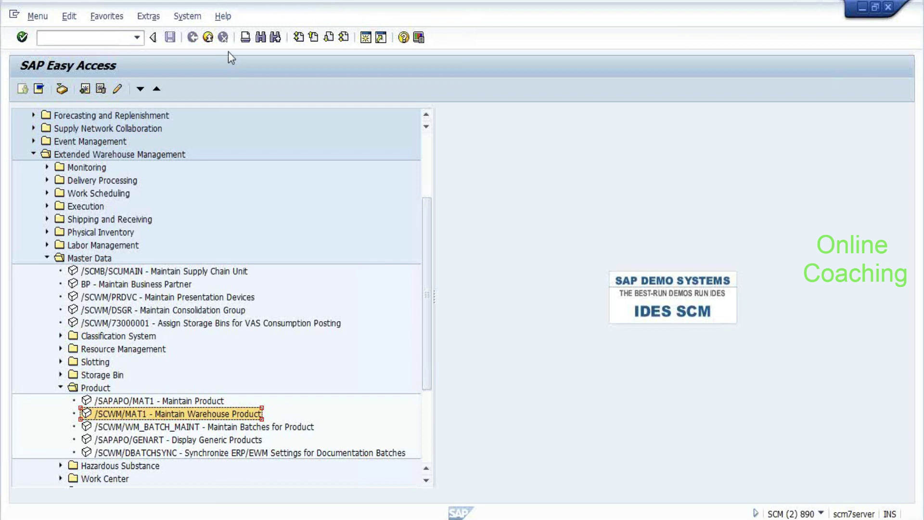
Step: Open the SAP Reference IMG through transaction SPRO and expand Extended Warehouse Management
{"action": "left_click", "coordinate": [120, 40]}
{"action": "type", "text": "s"}
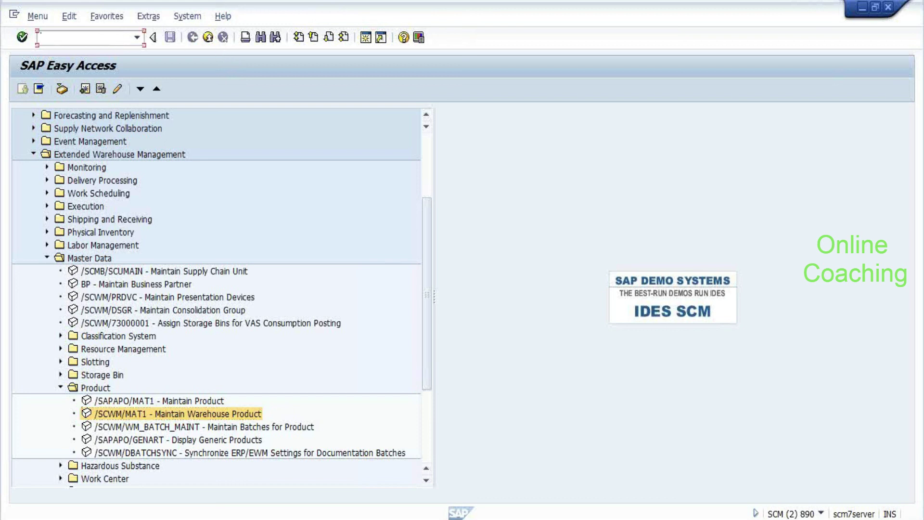
{"action": "type", "text": "pro"}
{"action": "key", "text": "Return"}
{"action": "left_click", "coordinate": [67, 93]}
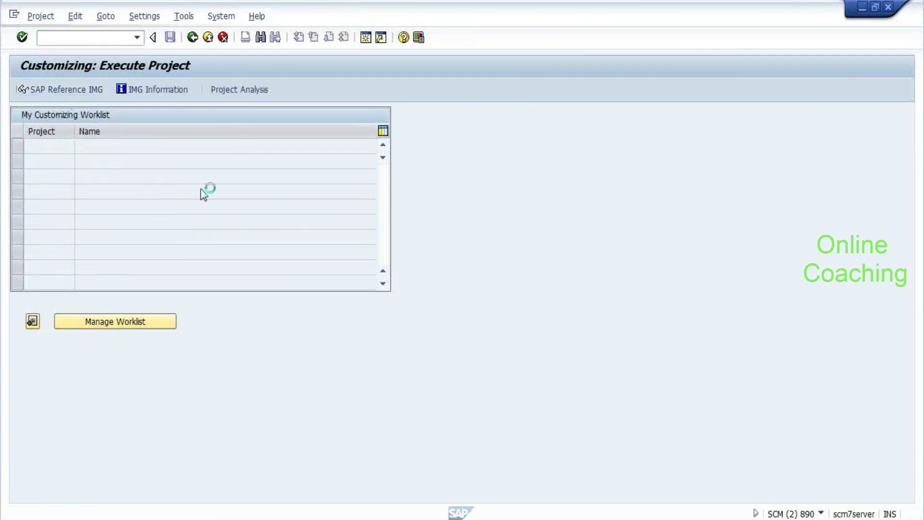
{"action": "double_click", "coordinate": [131, 220]}
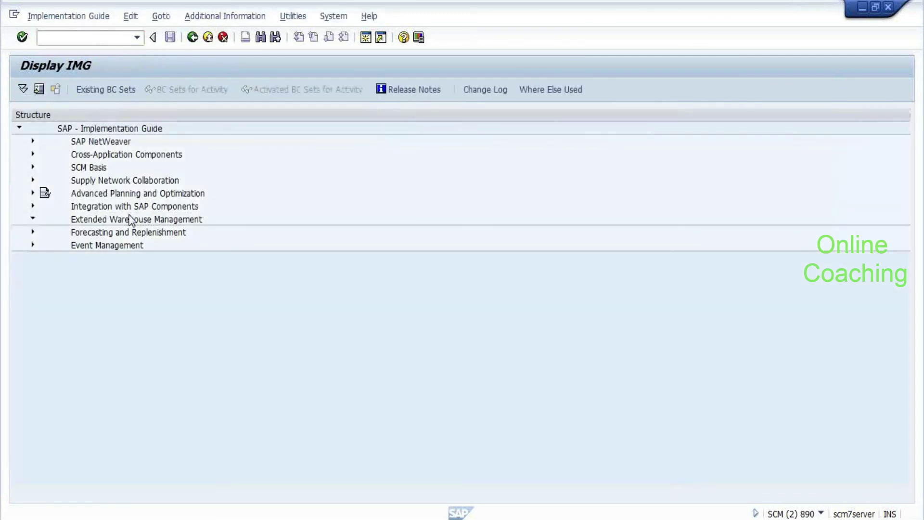
Step: Look through the activities and subnodes of Master Data in the Extended Warehouse Management IMG
{"action": "key", "text": "Down"}
{"action": "key", "text": "Down"}
{"action": "key", "text": "Down"}
{"action": "key", "text": "Down"}
{"action": "key", "text": "Up"}
{"action": "key", "text": "Up"}
{"action": "key", "text": "Up"}
{"action": "key", "text": "Right"}
{"action": "key", "text": "Down"}
{"action": "key", "text": "Down"}
{"action": "key", "text": "Down"}
{"action": "key", "text": "Down"}
{"action": "key", "text": "Down"}
{"action": "key", "text": "Down"}
{"action": "key", "text": "Down"}
{"action": "key", "text": "Down"}
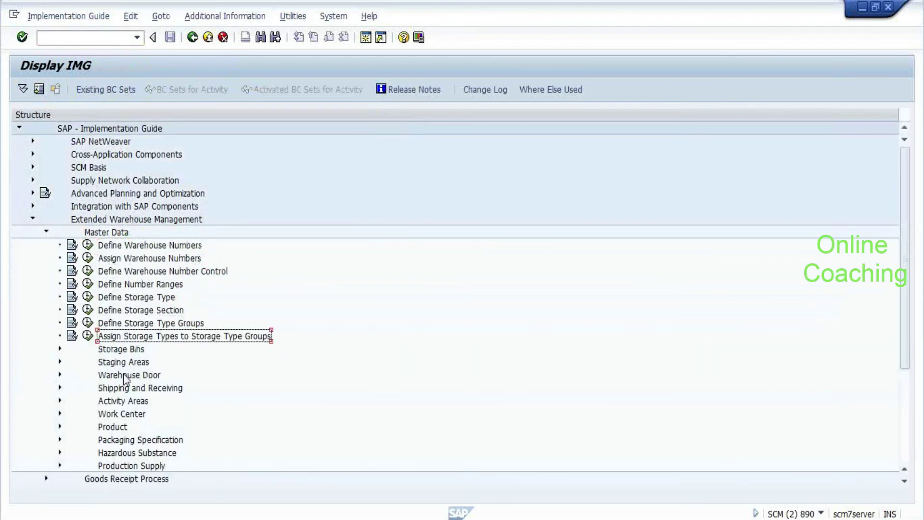
{"action": "scroll", "coordinate": [153, 370], "scroll_direction": "down", "scroll_amount": 3}
{"action": "key", "text": "Down"}
{"action": "key", "text": "Down"}
{"action": "key", "text": "Down"}
{"action": "key", "text": "Down"}
{"action": "key", "text": "Down"}
{"action": "key", "text": "Down"}
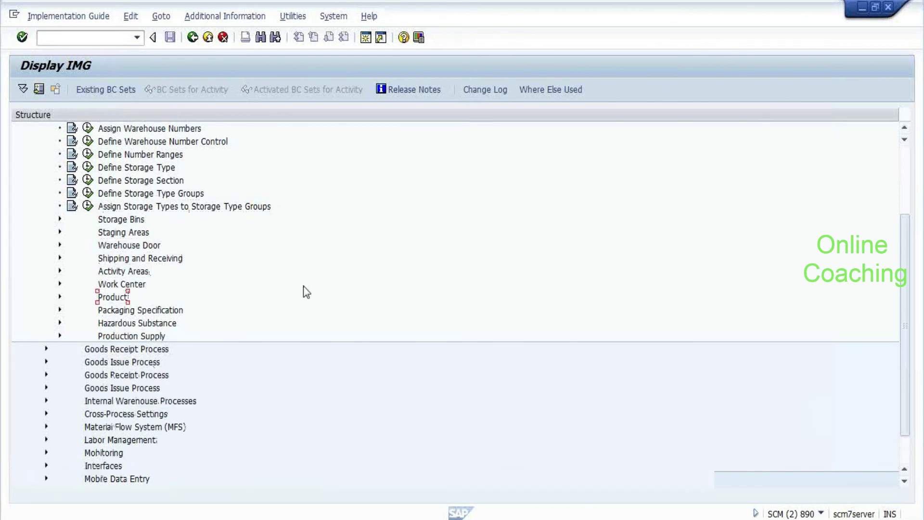
Step: Open the handling unit identification number range activity from Handling Units, External Identification in the Cross-Process Settings
{"action": "key", "text": "Left"}
{"action": "key", "text": "Left"}
{"action": "key", "text": "Down"}
{"action": "key", "text": "Down"}
{"action": "key", "text": "Down"}
{"action": "key", "text": "Down"}
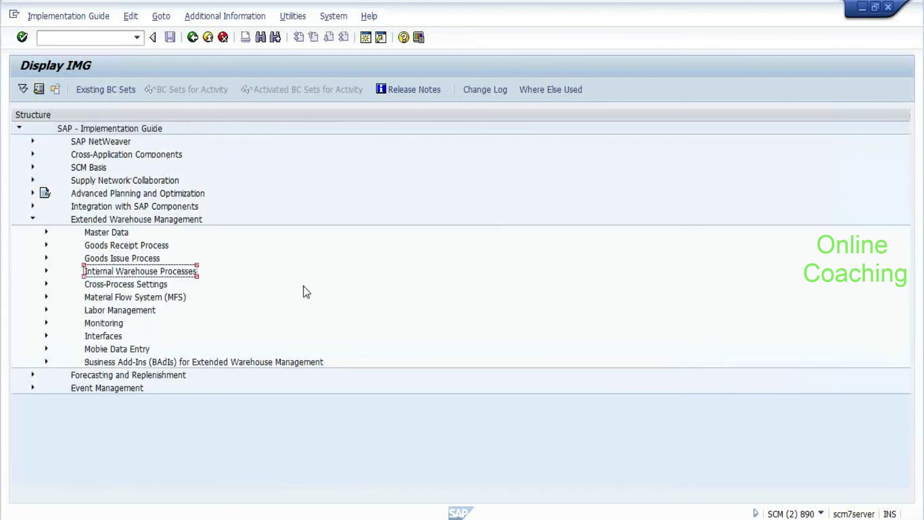
{"action": "key", "text": "Right"}
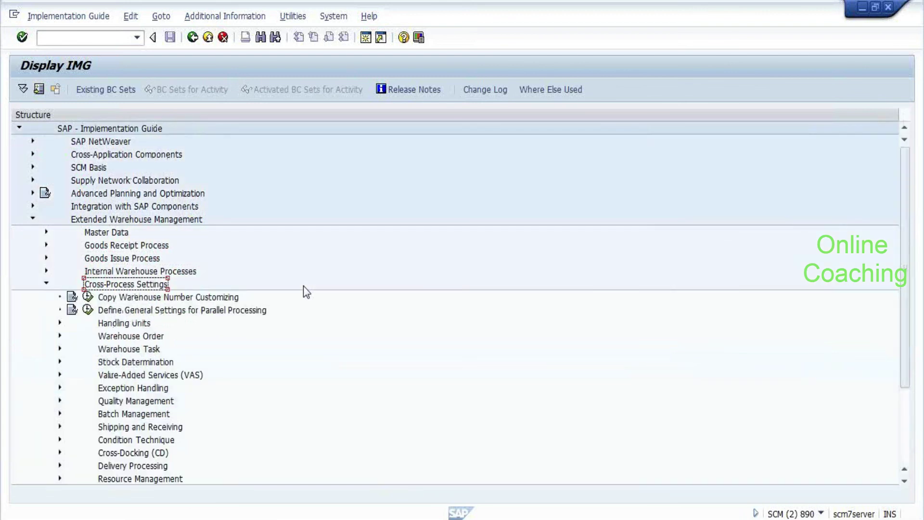
{"action": "key", "text": "Down"}
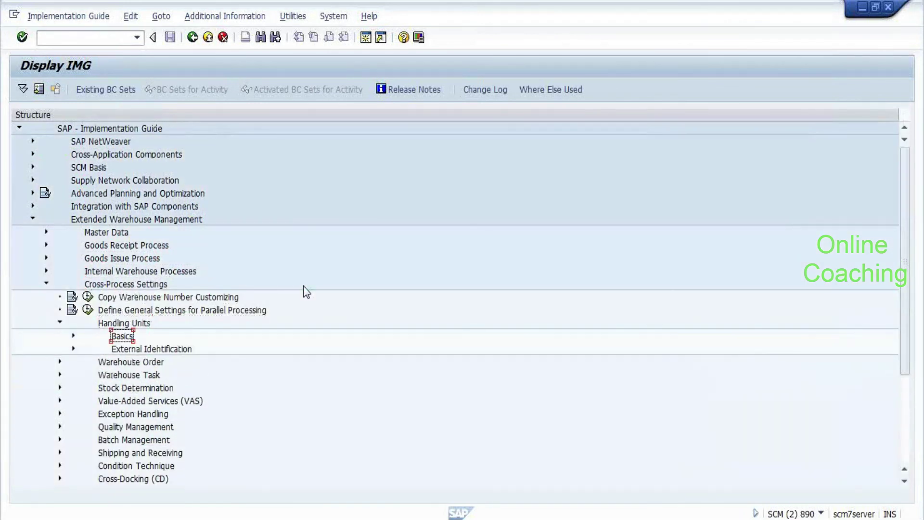
{"action": "key", "text": "Right"}
{"action": "key", "text": "Left"}
{"action": "key", "text": "Down"}
{"action": "key", "text": "Right"}
{"action": "key", "text": "Down"}
{"action": "key", "text": "Down"}
{"action": "key", "text": "Return"}
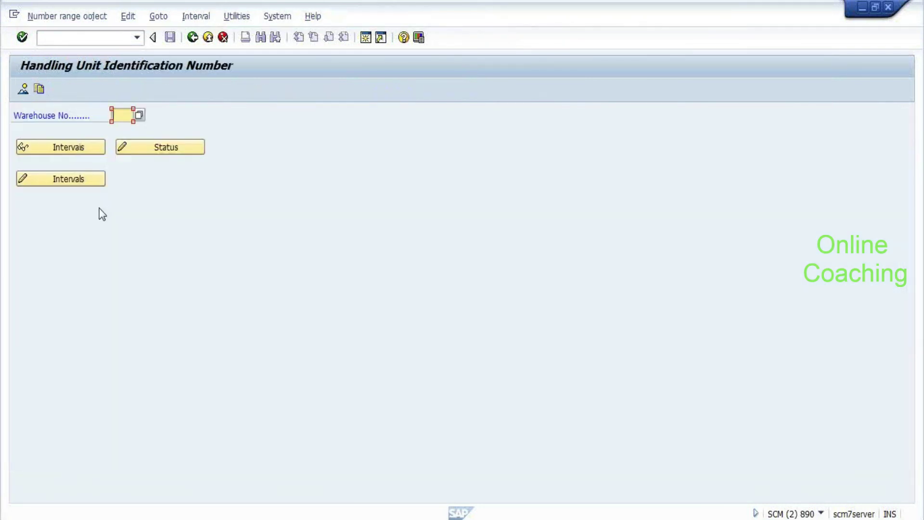
Step: Display the handling unit identification number range intervals of warehouse EWM1, and return to the initial screen
{"action": "type", "text": "EWM1"}
{"action": "left_click", "coordinate": [67, 147]}
{"action": "left_click", "coordinate": [207, 226]}
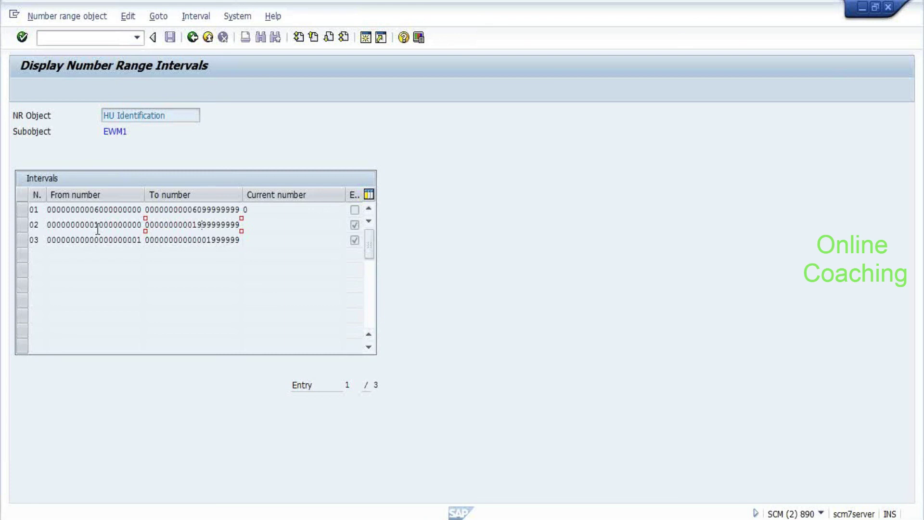
{"action": "left_click", "coordinate": [206, 36]}
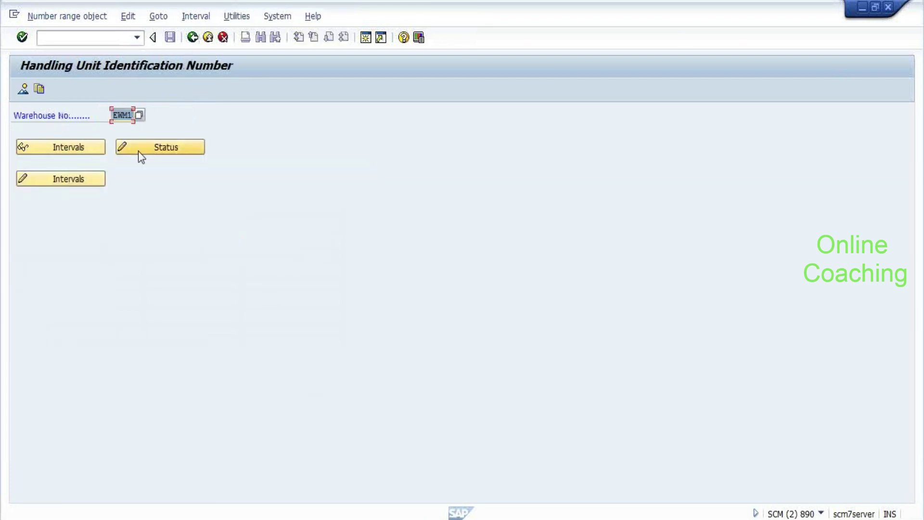
Step: View the number range status of the handling unit identification intervals for warehouse EWM1
{"action": "left_click", "coordinate": [138, 151]}
{"action": "scroll", "coordinate": [193, 270], "scroll_direction": "down", "scroll_amount": 1}
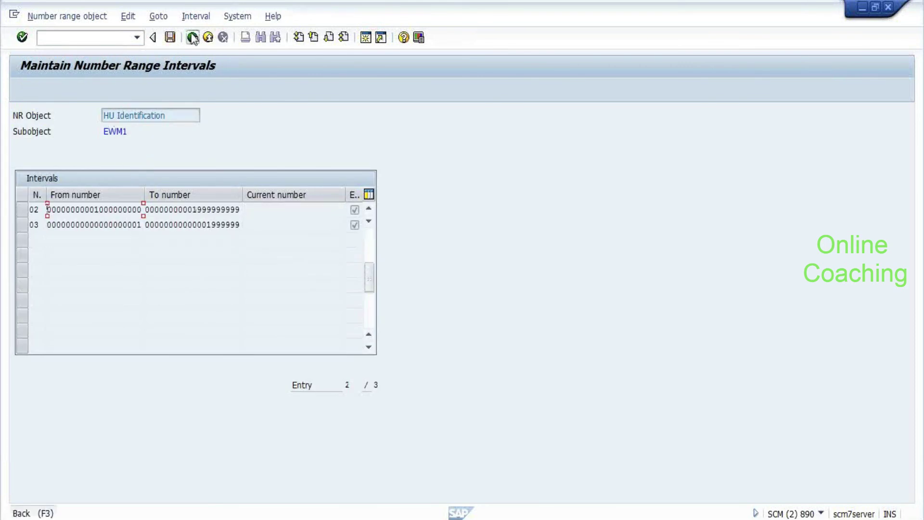
{"action": "left_click", "coordinate": [192, 37]}
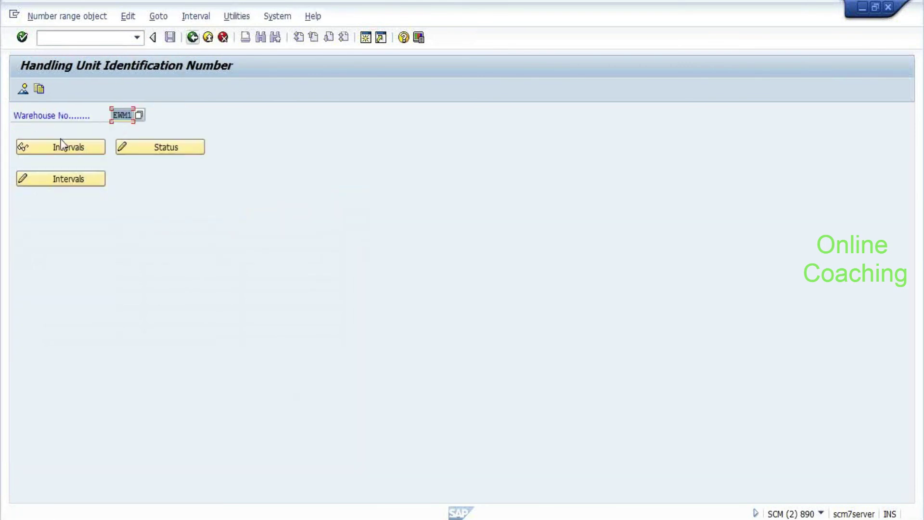
Step: Fill in a new external interval 03 from AAAAAAAAA to ZZZZZZZZZ for warehouse EWM1, and discard the entry
{"action": "left_click", "coordinate": [41, 181]}
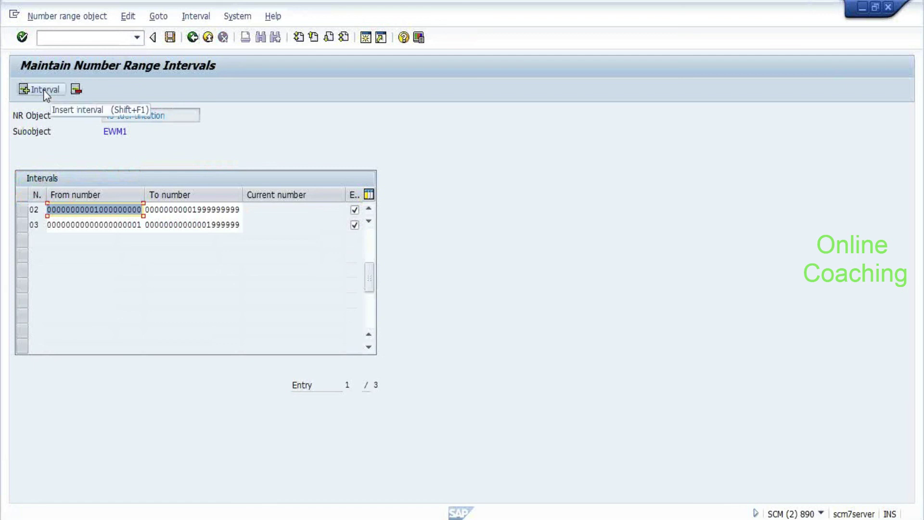
{"action": "left_click", "coordinate": [43, 90]}
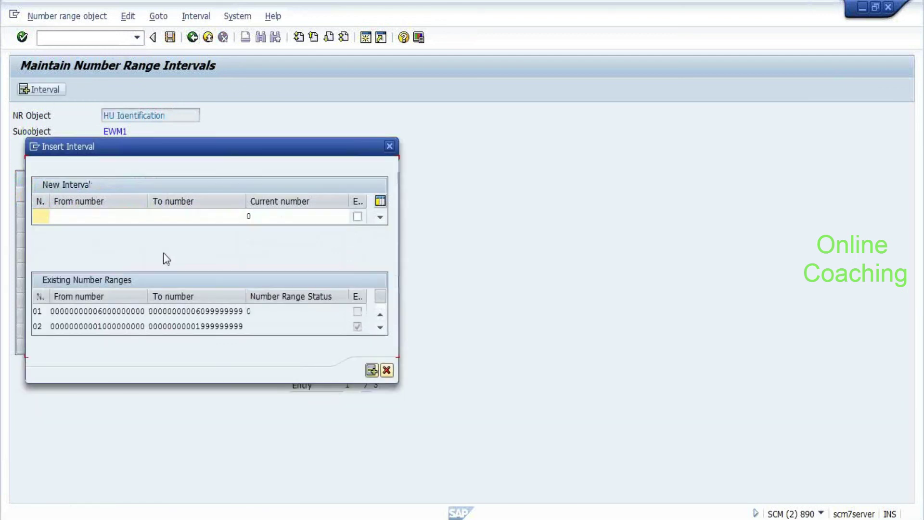
{"action": "type", "text": "03AAAAAAAAAAA"}
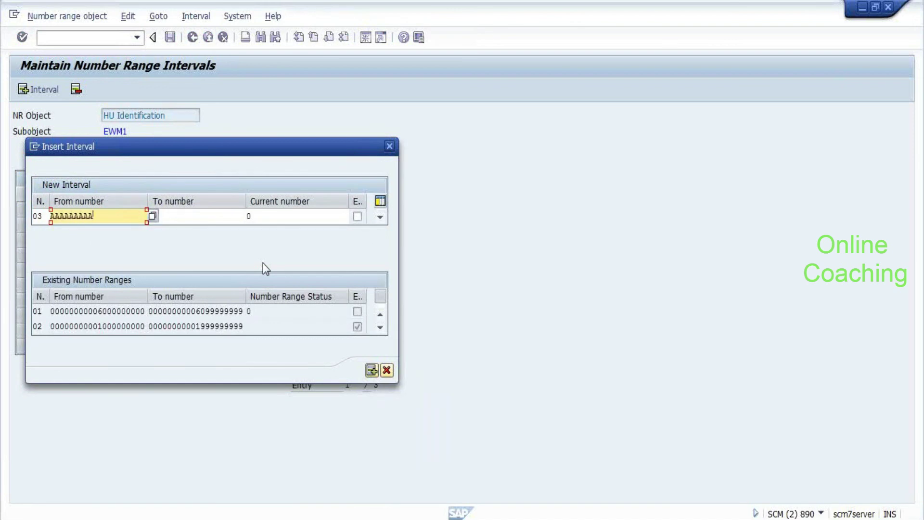
{"action": "key", "text": "Tab"}
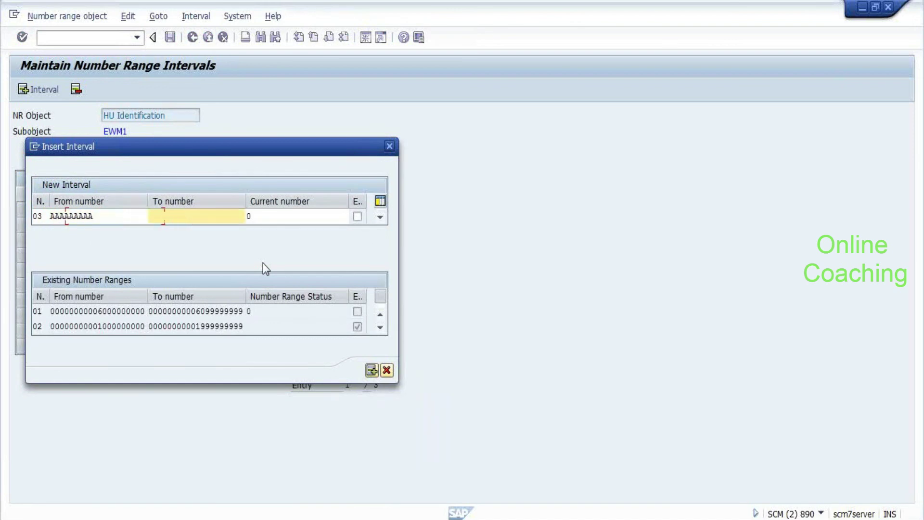
{"action": "type", "text": "ZZZZZZZZZ"}
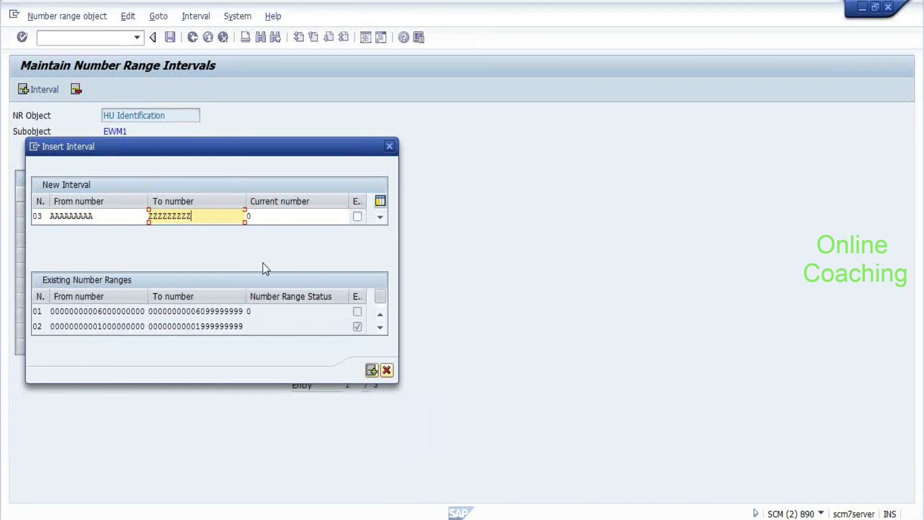
{"action": "key", "text": "Tab"}
{"action": "key", "text": "Tab"}
{"action": "key", "text": "space"}
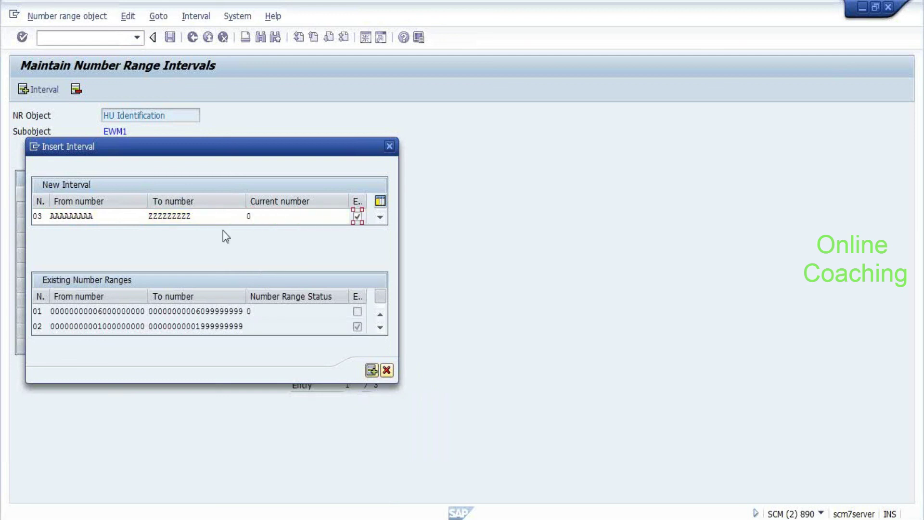
{"action": "left_click", "coordinate": [390, 146]}
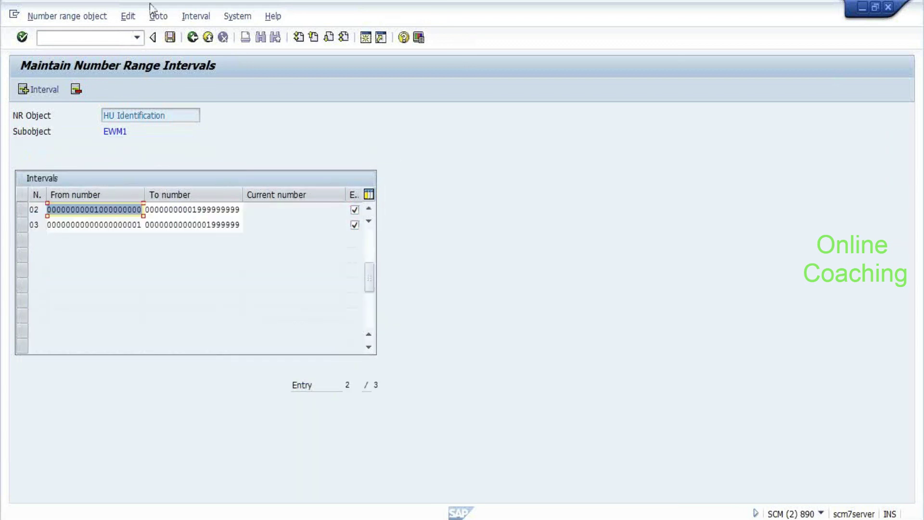
Step: Leave the handling unit number range maintenance and reopen the Implementation Guide with transaction SPRO
{"action": "left_click", "coordinate": [196, 41]}
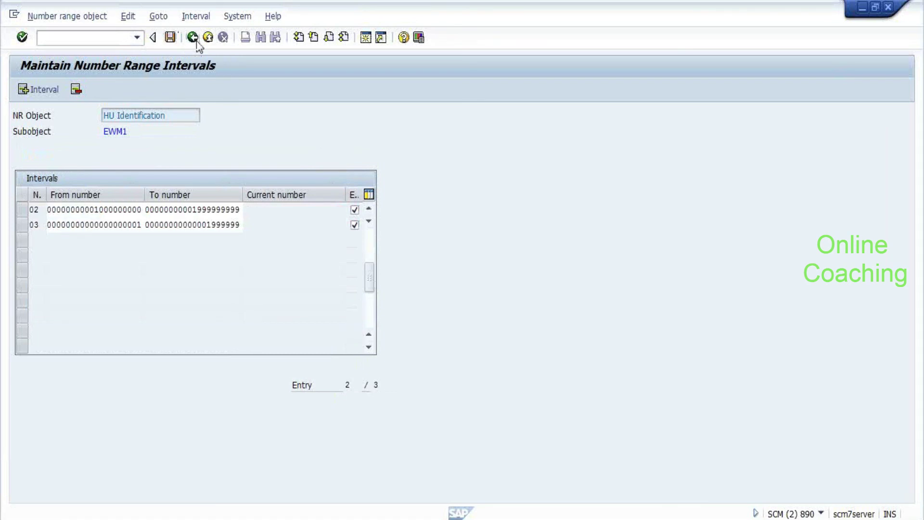
{"action": "left_click", "coordinate": [241, 265]}
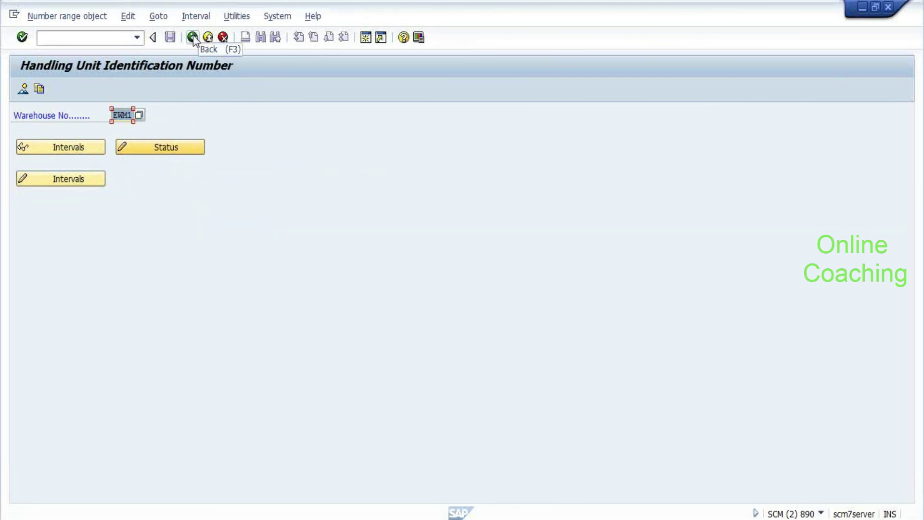
{"action": "left_click", "coordinate": [193, 38]}
{"action": "left_click", "coordinate": [71, 44]}
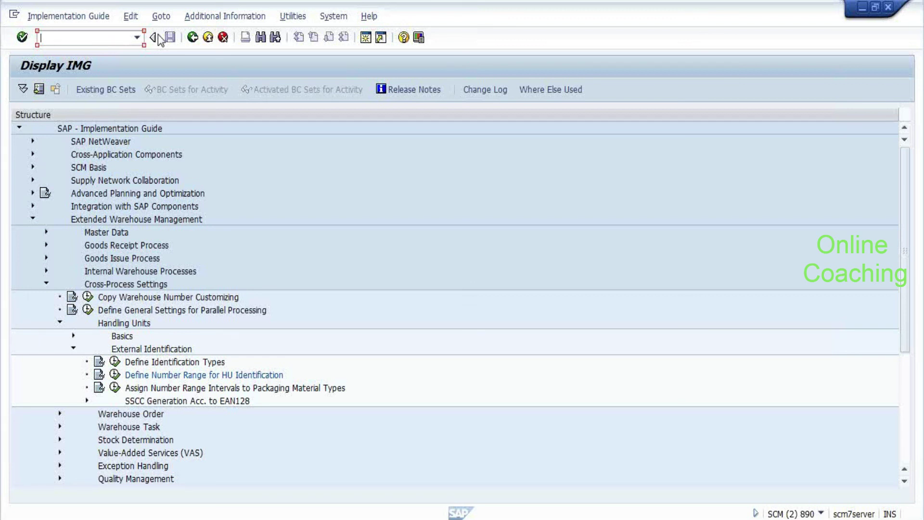
{"action": "type", "text": "/nspro"}
{"action": "key", "text": "Return"}
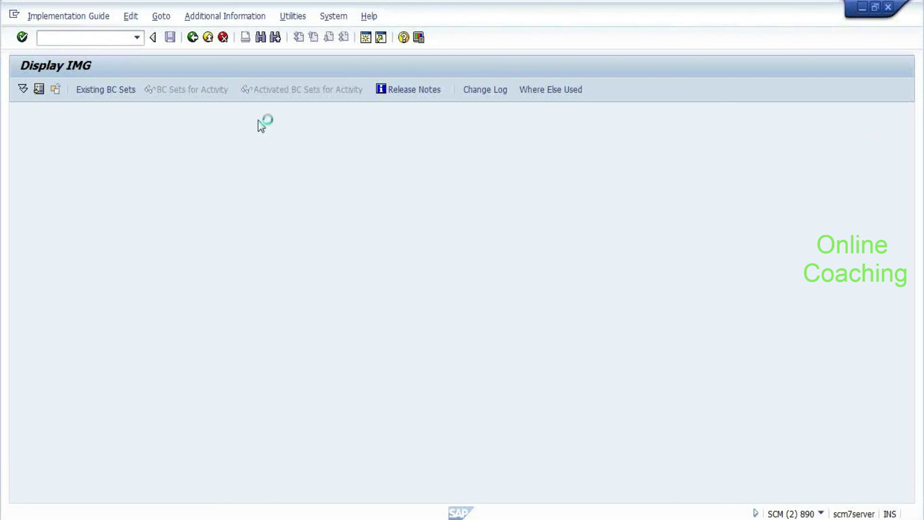
Step: Switch to the other session and open the Maintain Business Partner transaction
{"action": "key", "text": "alt+Tab"}
{"action": "left_click", "coordinate": [83, 43]}
{"action": "type", "text": "/N"}
{"action": "key", "text": "Return"}
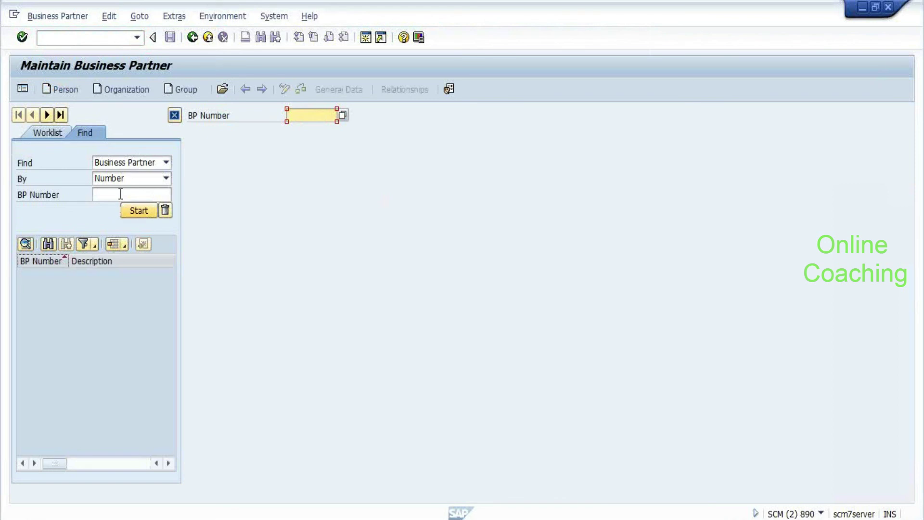
Step: Search for business partner number BP_3500 and display its record
{"action": "left_click", "coordinate": [129, 194]}
{"action": "key", "text": "Down"}
{"action": "key", "text": "Down"}
{"action": "key", "text": "Down"}
{"action": "key", "text": "Down"}
{"action": "key", "text": "Down"}
{"action": "key", "text": "Return"}
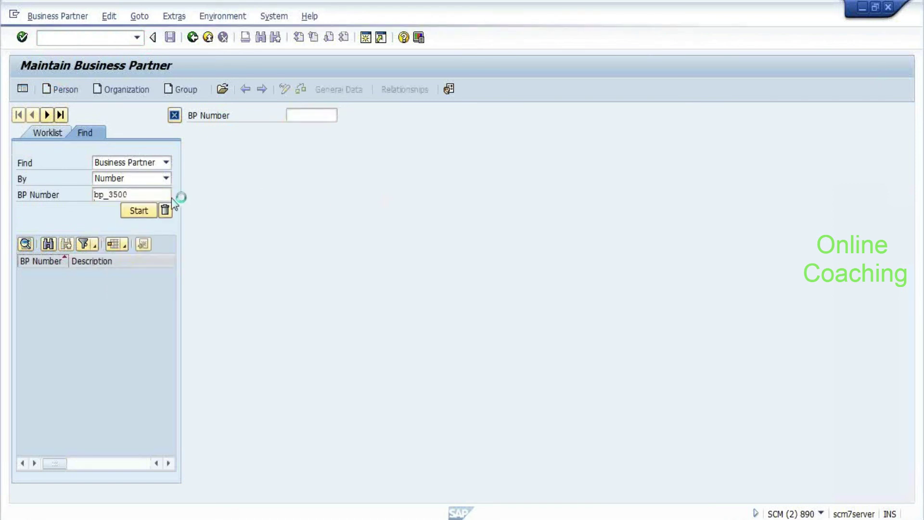
{"action": "left_click", "coordinate": [121, 211]}
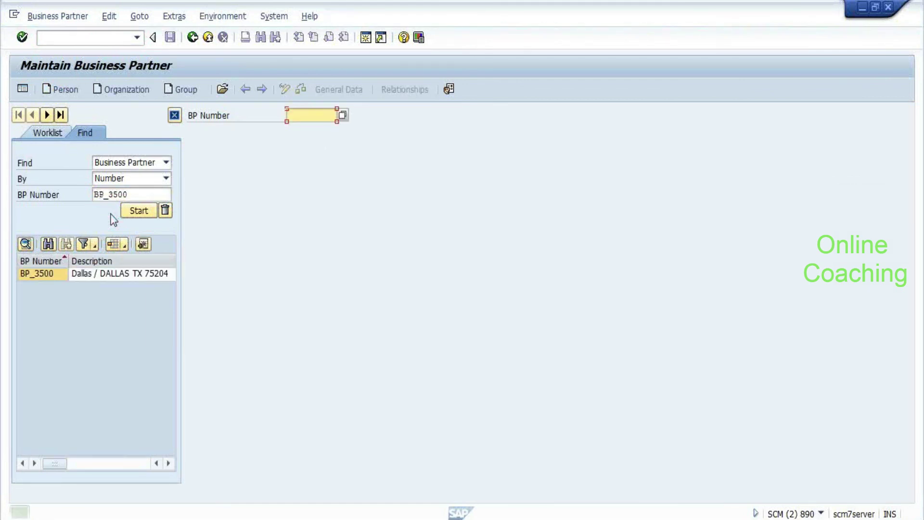
{"action": "double_click", "coordinate": [45, 277]}
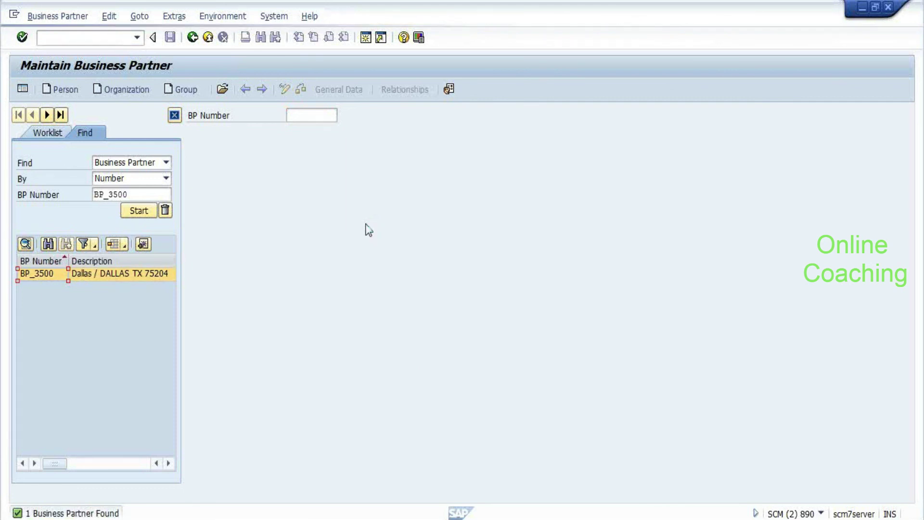
Step: View the identification numbers of business partner BP_3500
{"action": "left_click", "coordinate": [374, 184]}
{"action": "scroll", "coordinate": [746, 323], "scroll_direction": "down", "scroll_amount": 3}
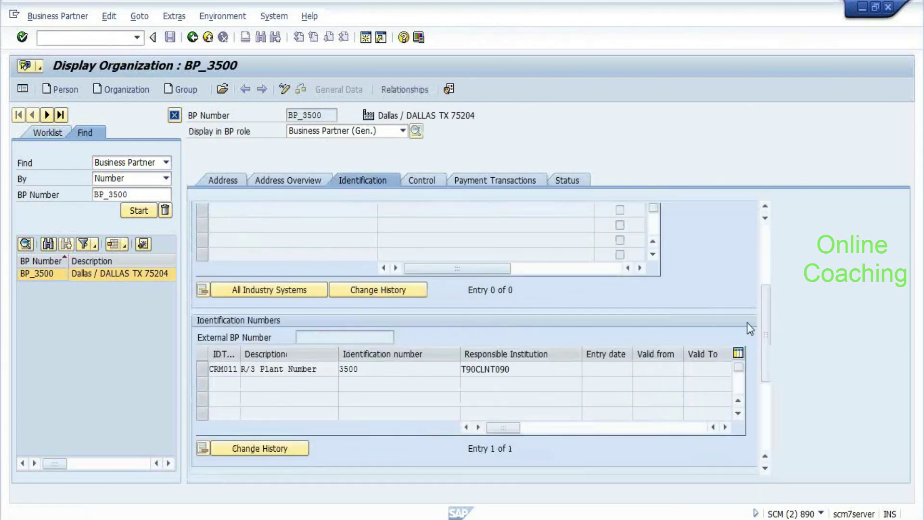
{"action": "scroll", "coordinate": [645, 308], "scroll_direction": "down", "scroll_amount": 3}
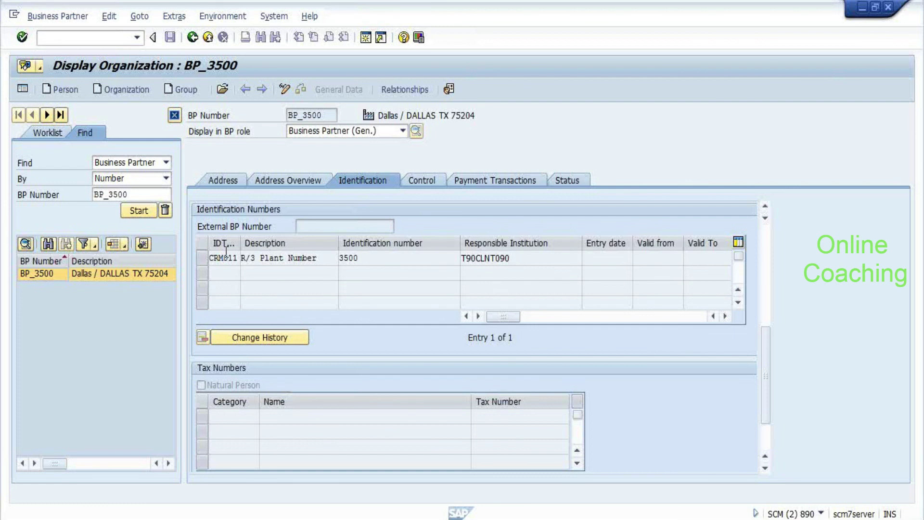
Step: Search for business partner number VENDOR_1 and display its record, acknowledging the information dialog
{"action": "left_click", "coordinate": [140, 194]}
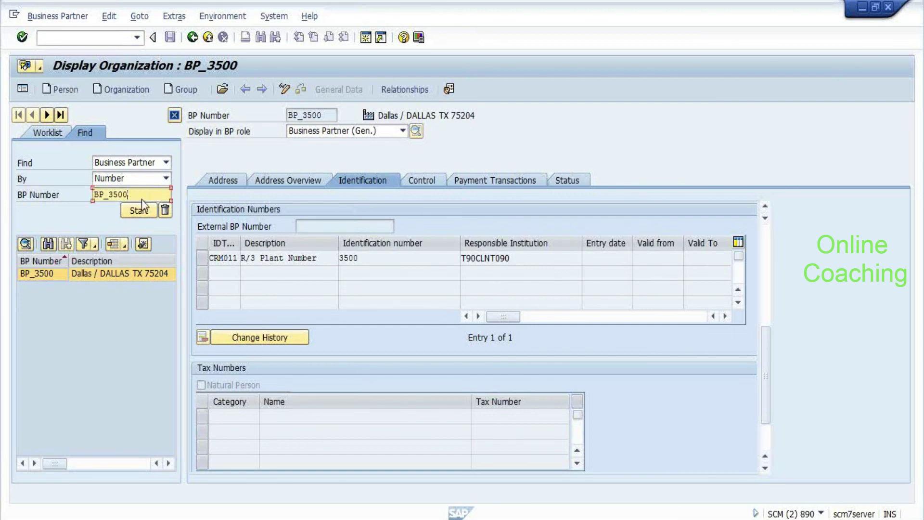
{"action": "key", "text": "BackSpace"}
{"action": "key", "text": "BackSpace"}
{"action": "key", "text": "BackSpace"}
{"action": "key", "text": "BackSpace"}
{"action": "key", "text": "BackSpace"}
{"action": "key", "text": "BackSpace"}
{"action": "key", "text": "BackSpace"}
{"action": "key", "text": "Down"}
{"action": "key", "text": "Down"}
{"action": "key", "text": "Down"}
{"action": "key", "text": "Up"}
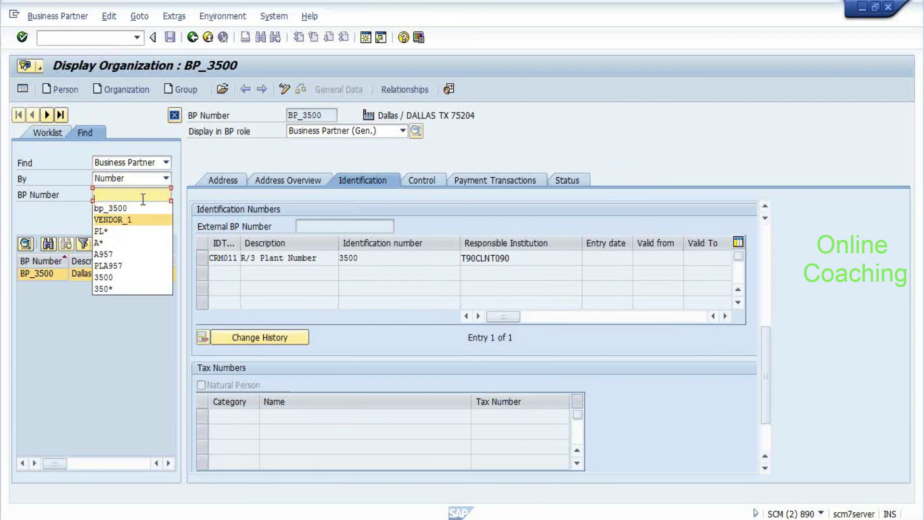
{"action": "key", "text": "Return"}
{"action": "left_click", "coordinate": [151, 215]}
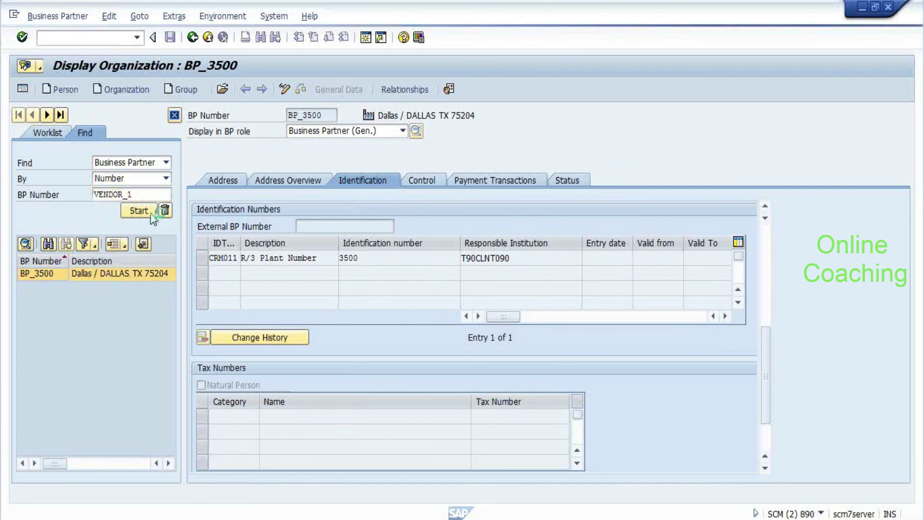
{"action": "double_click", "coordinate": [41, 275]}
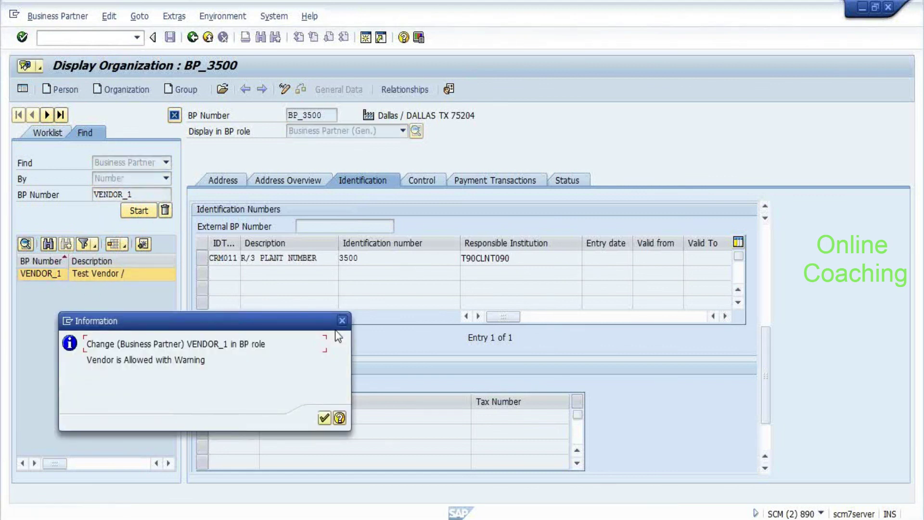
{"action": "key", "text": "Return"}
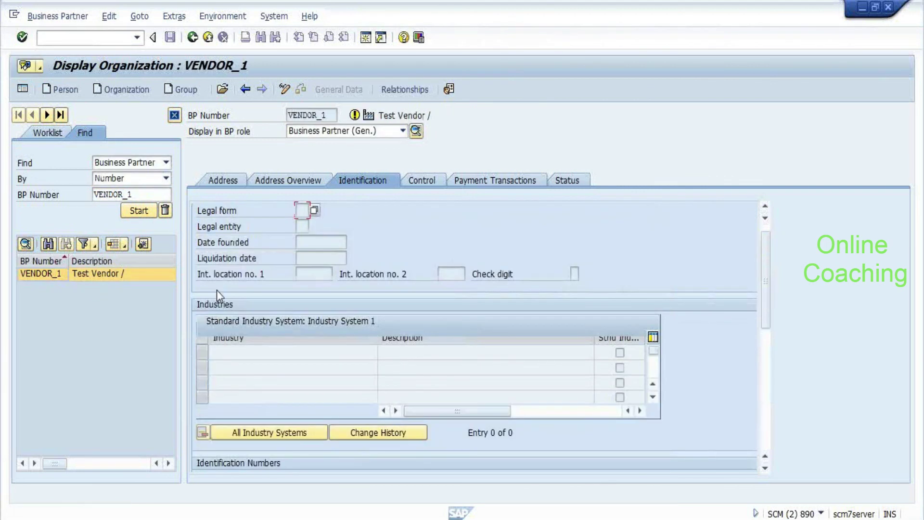
Step: Examine the customer, vendor and plant number entries in the identification data of business partner VENDOR_1
{"action": "scroll", "coordinate": [592, 278], "scroll_direction": "down", "scroll_amount": 2}
{"action": "scroll", "coordinate": [592, 278], "scroll_direction": "down", "scroll_amount": 10}
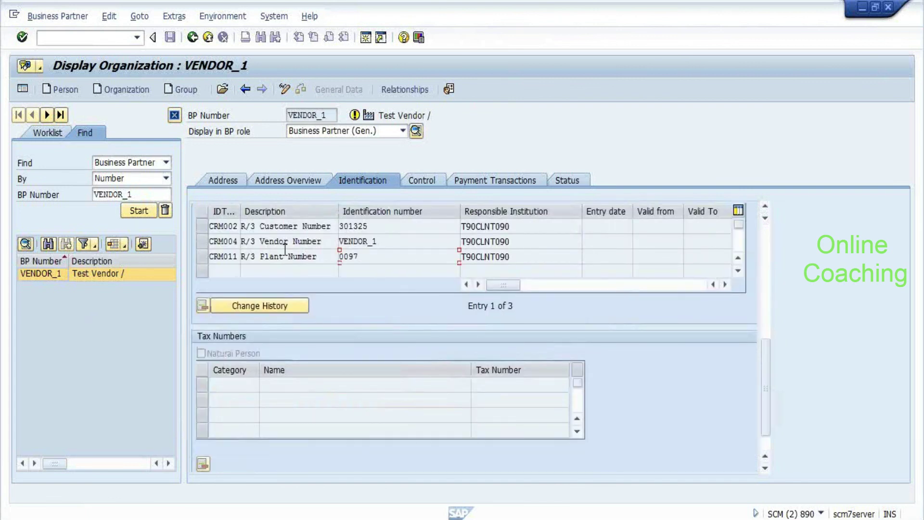
{"action": "left_click", "coordinate": [376, 225]}
{"action": "left_click", "coordinate": [394, 243]}
{"action": "left_click", "coordinate": [200, 226]}
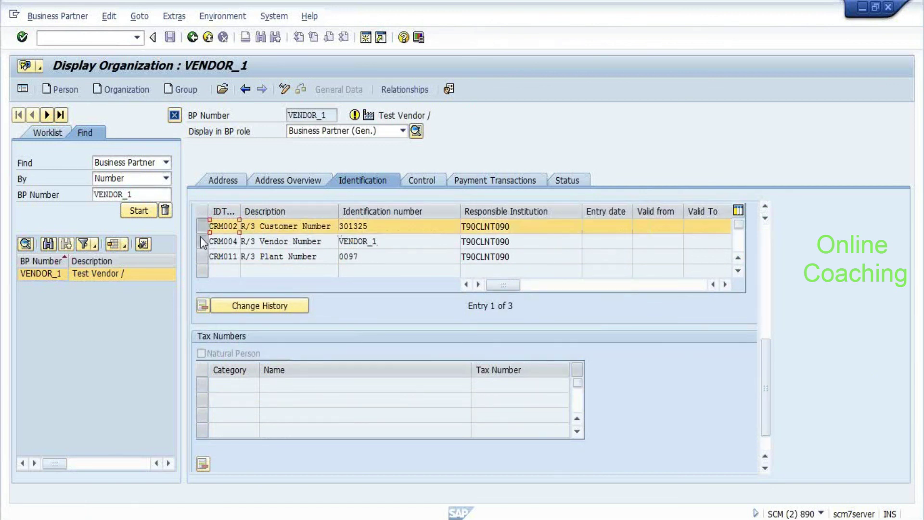
{"action": "left_click", "coordinate": [201, 241]}
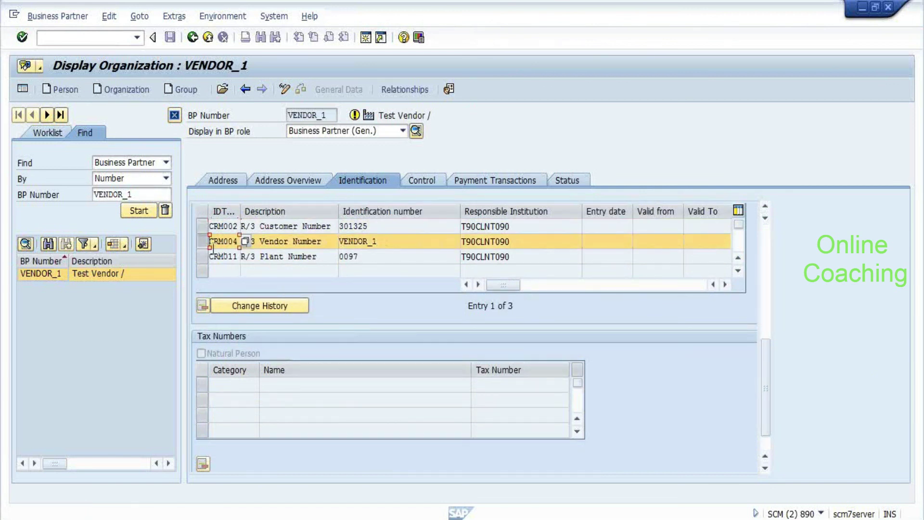
{"action": "left_click", "coordinate": [199, 238]}
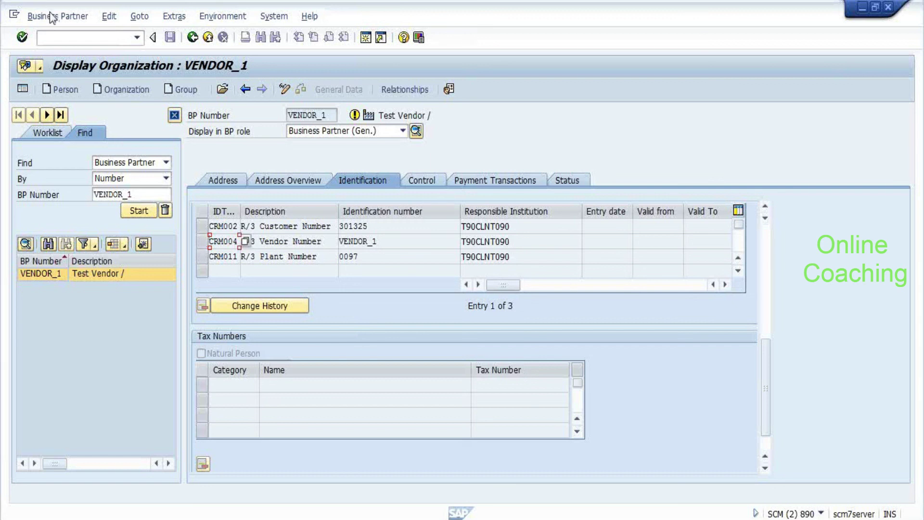
Step: Enter the /NEX command to leave the business partner display and exit the system
{"action": "left_click", "coordinate": [58, 42]}
{"action": "type", "text": "/N"}
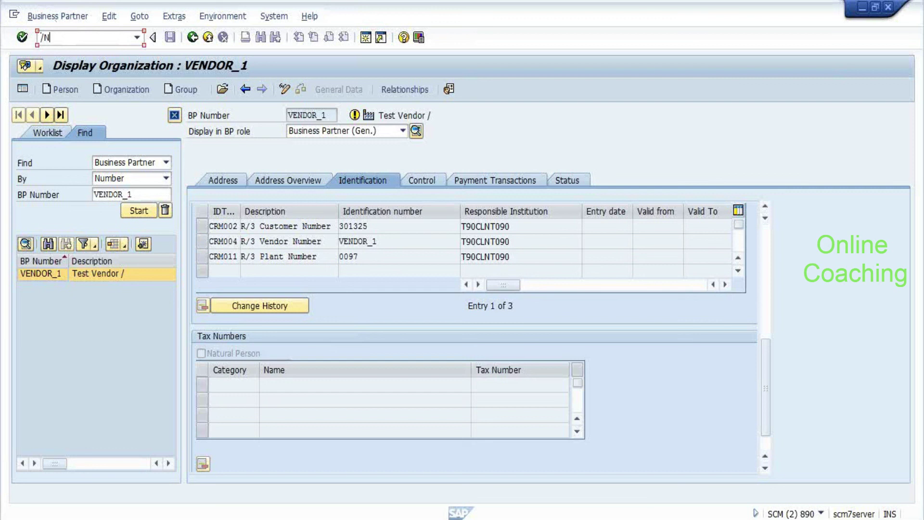
{"action": "type", "text": "EX"}
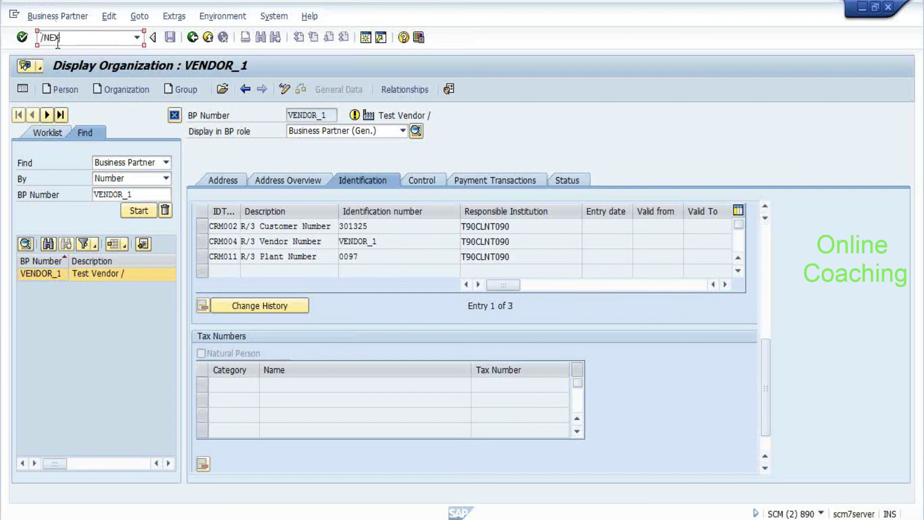